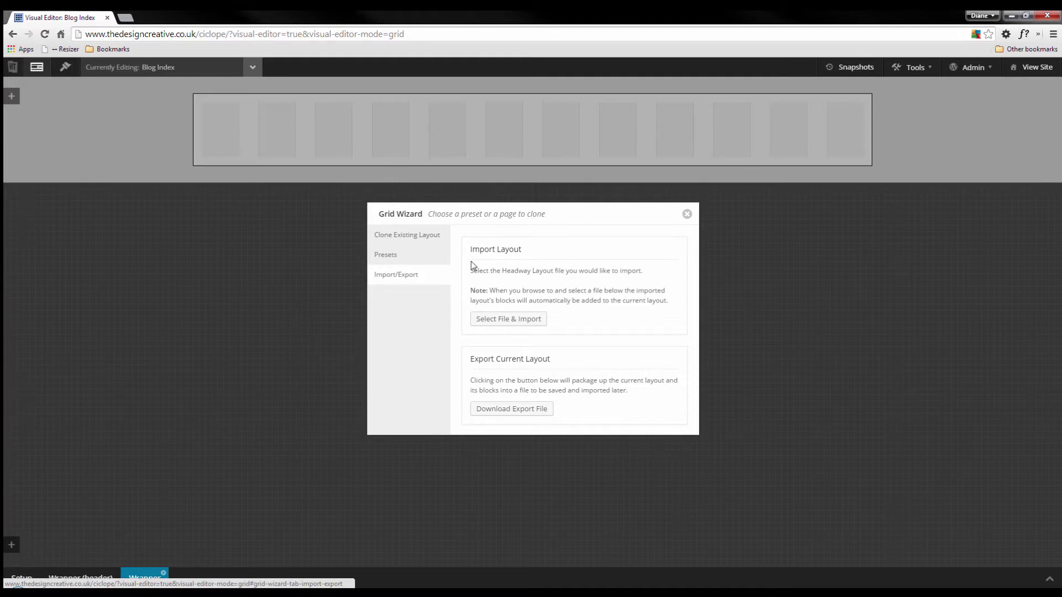
Start the Blog Index layout from an empty grid and extend the wrapper's height to fill most of the canvas.
left_click(403, 256)
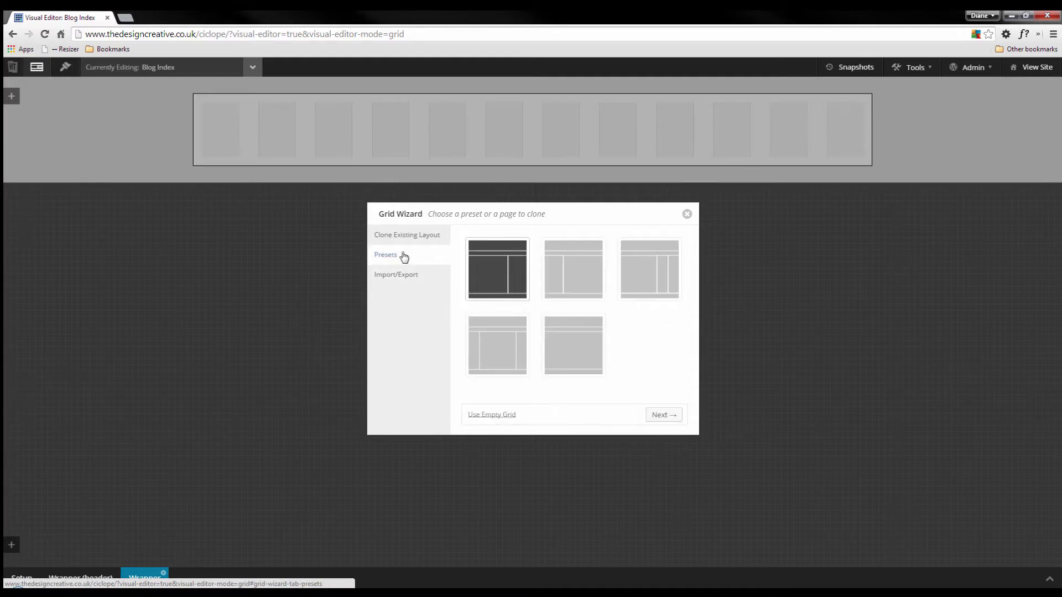
left_click(505, 419)
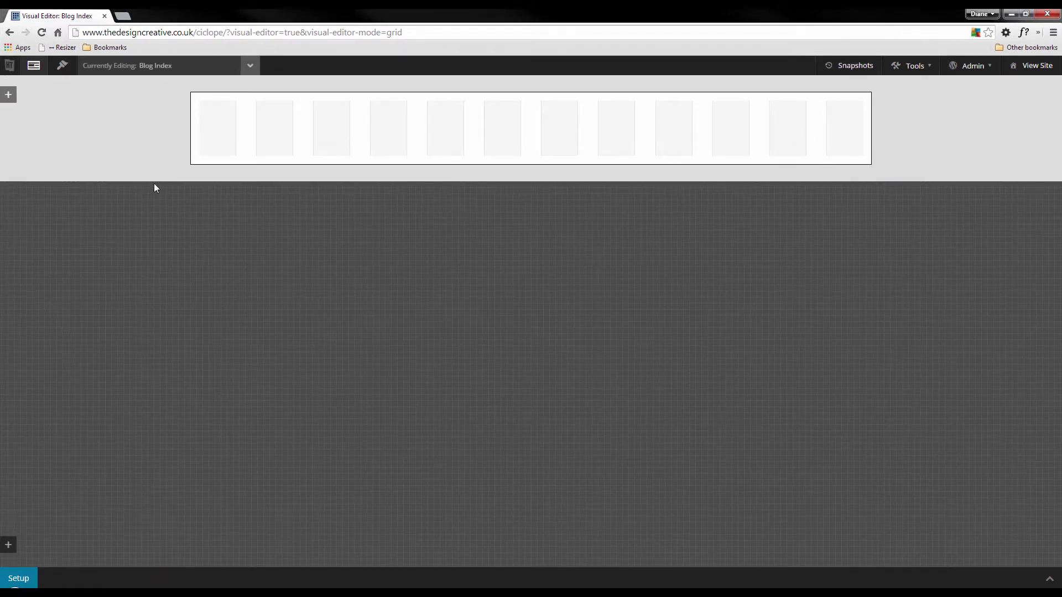
left_click_drag(230, 163, 277, 463)
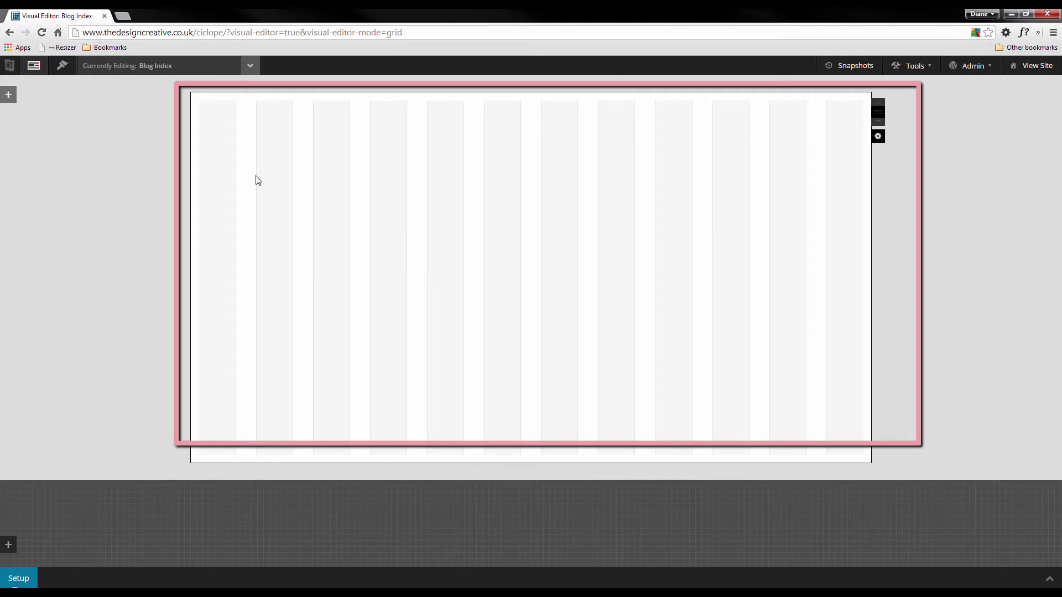
Draw a block about 582 px wide and 180 px high in the wrapper's upper-left corner and make it a Content block.
left_click(201, 101)
left_click_drag(362, 138, 550, 203)
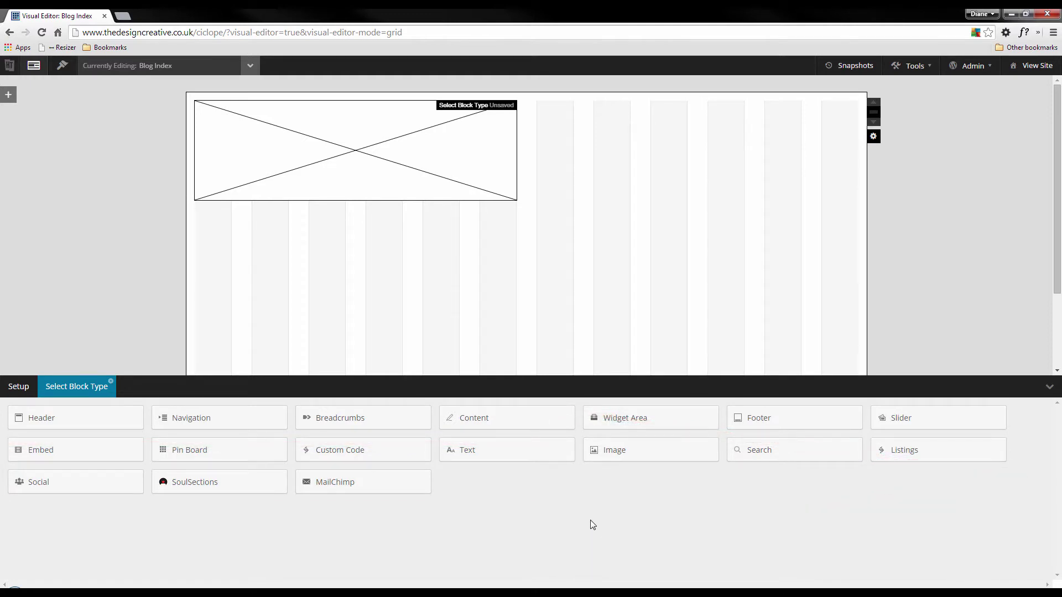
left_click(504, 419)
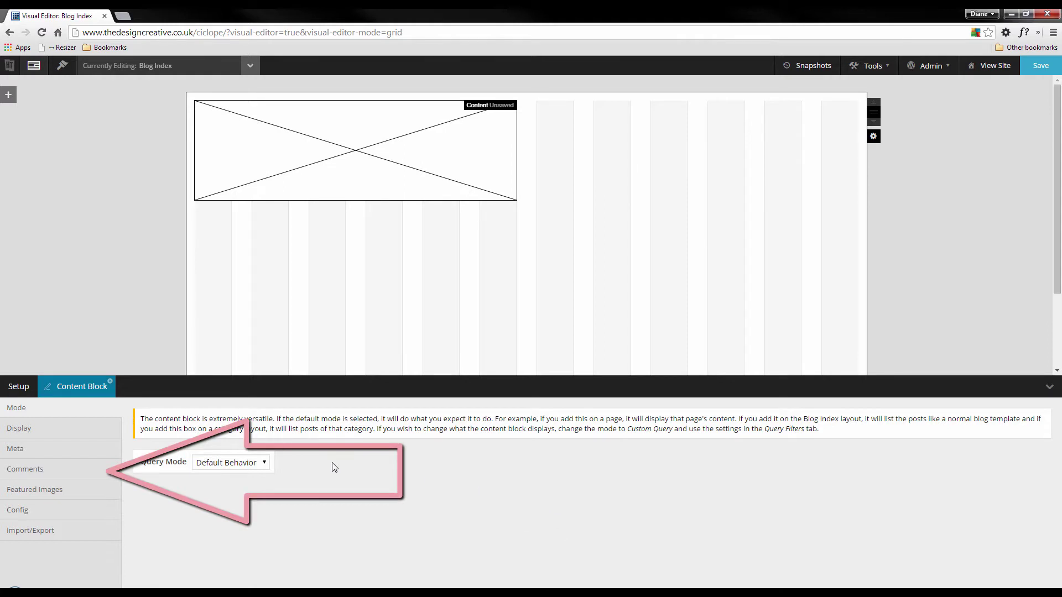
Set the content block's alias to "This is a content block".
right_click(374, 163)
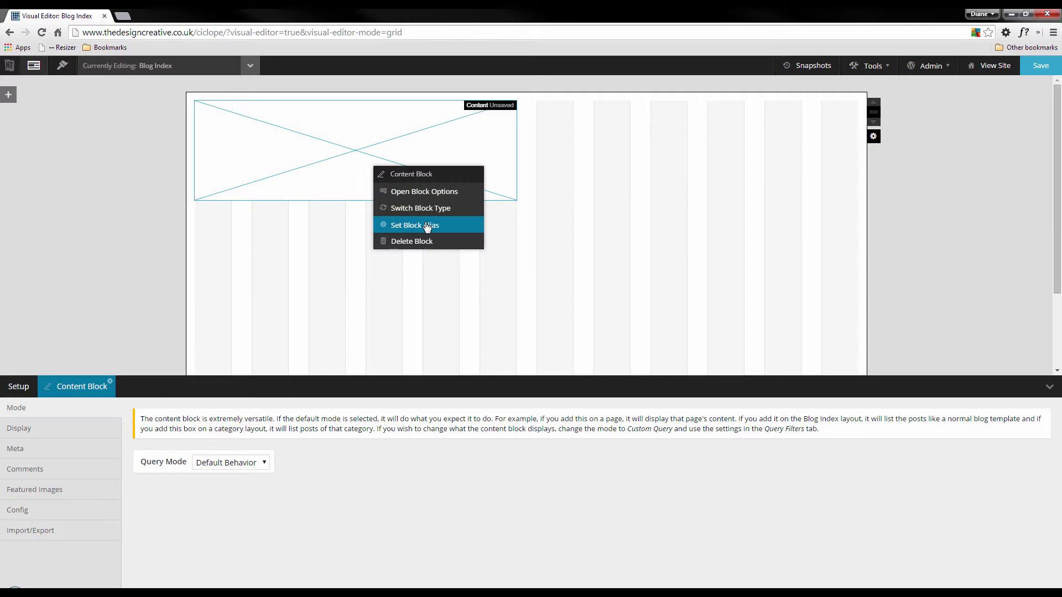
left_click(453, 227)
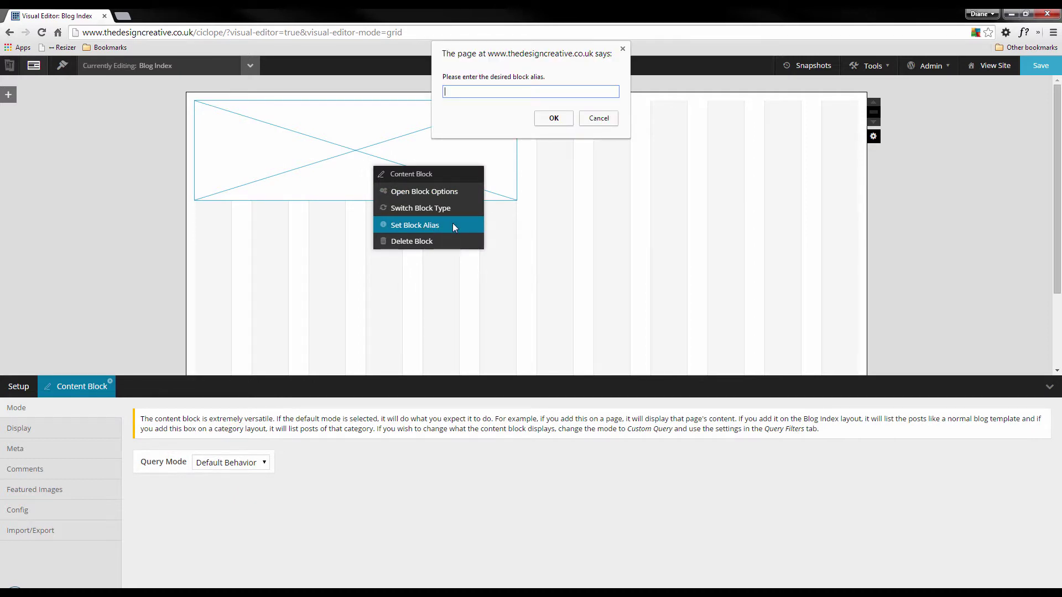
type("This is a content block")
key("Return")
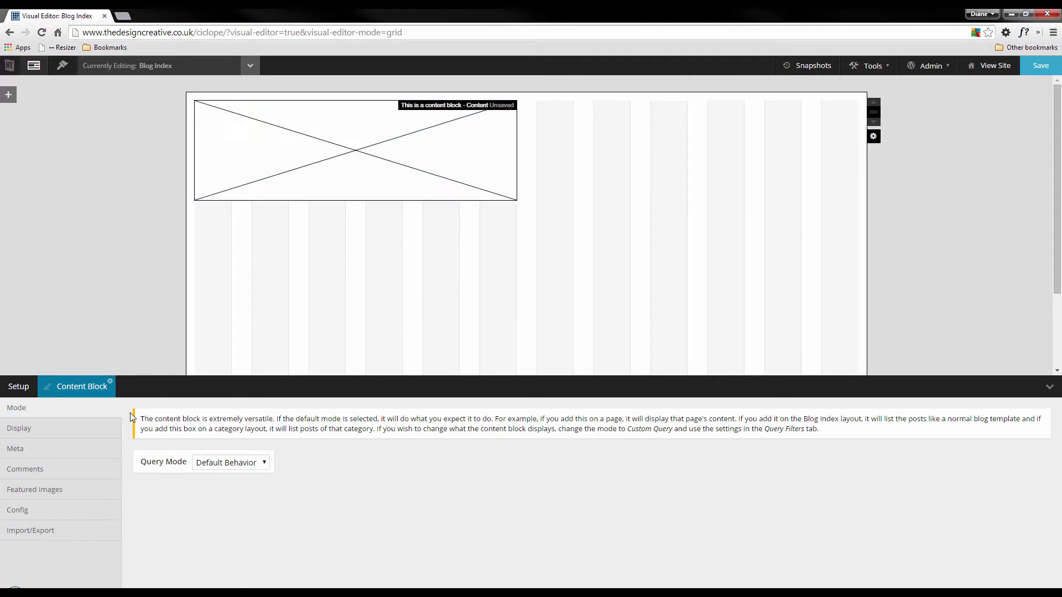
Review the content block's display, meta, comments and featured image options, and collapse the options area.
left_click(40, 431)
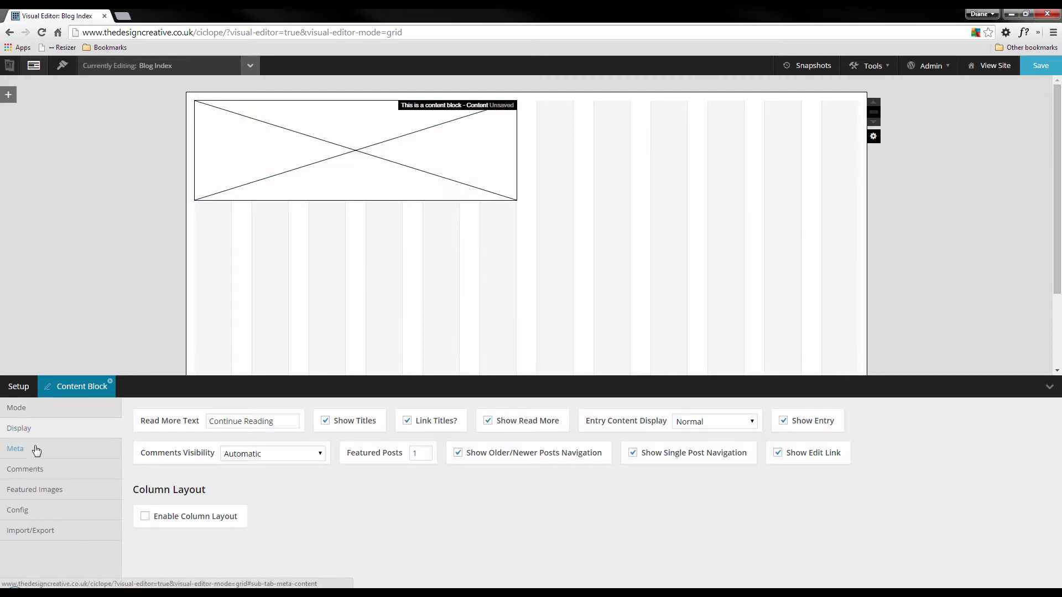
left_click(36, 451)
left_click(33, 470)
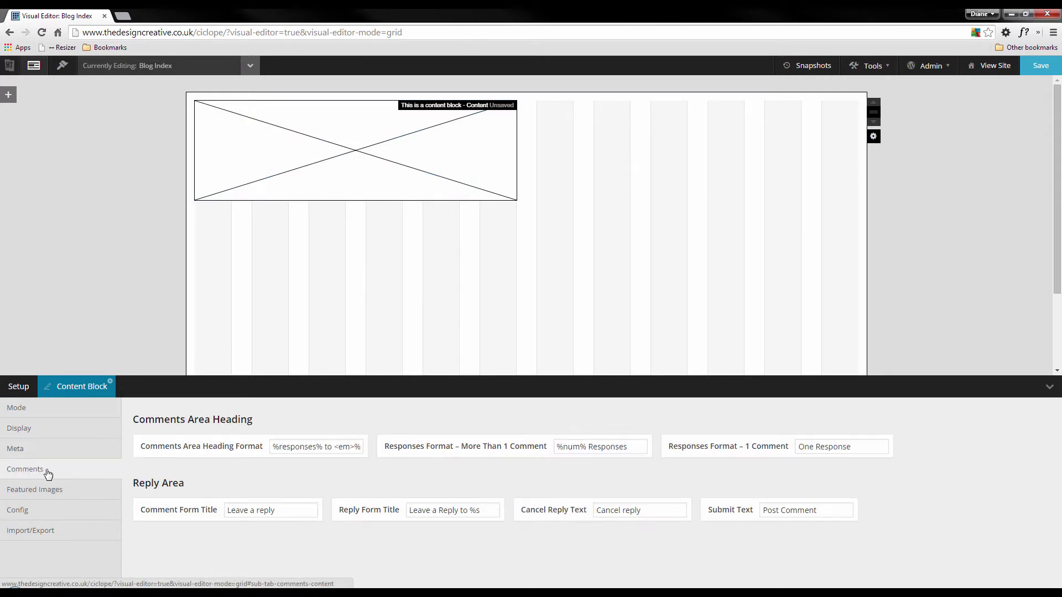
left_click(37, 494)
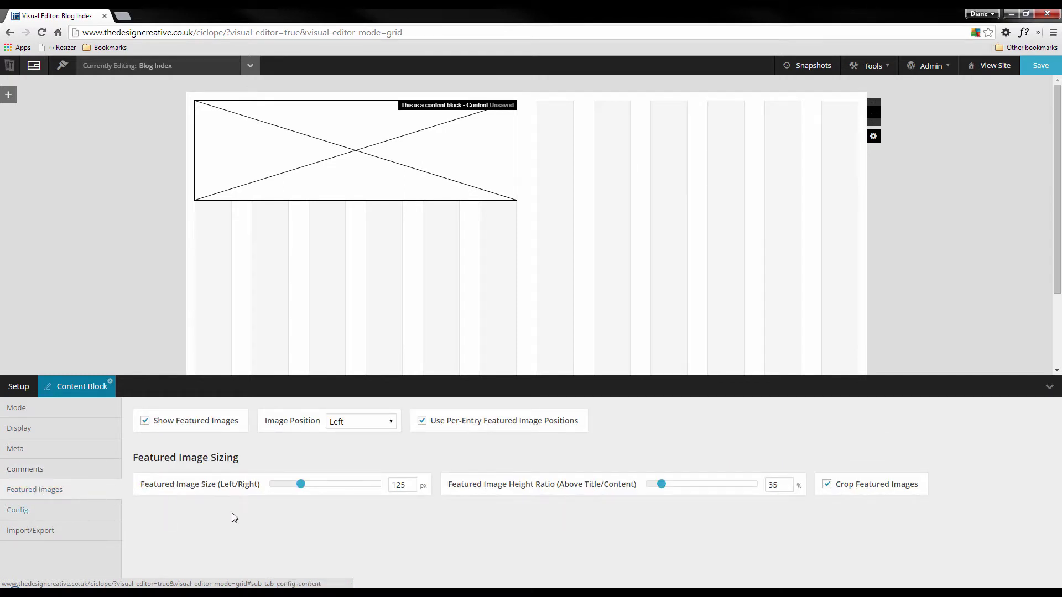
left_click(1051, 389)
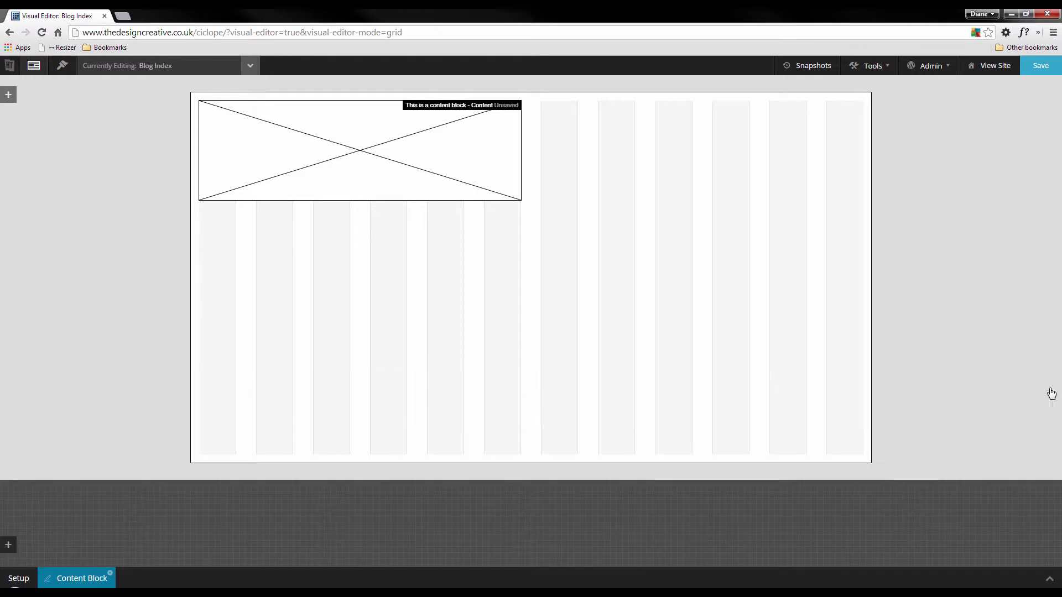
left_click(1051, 579)
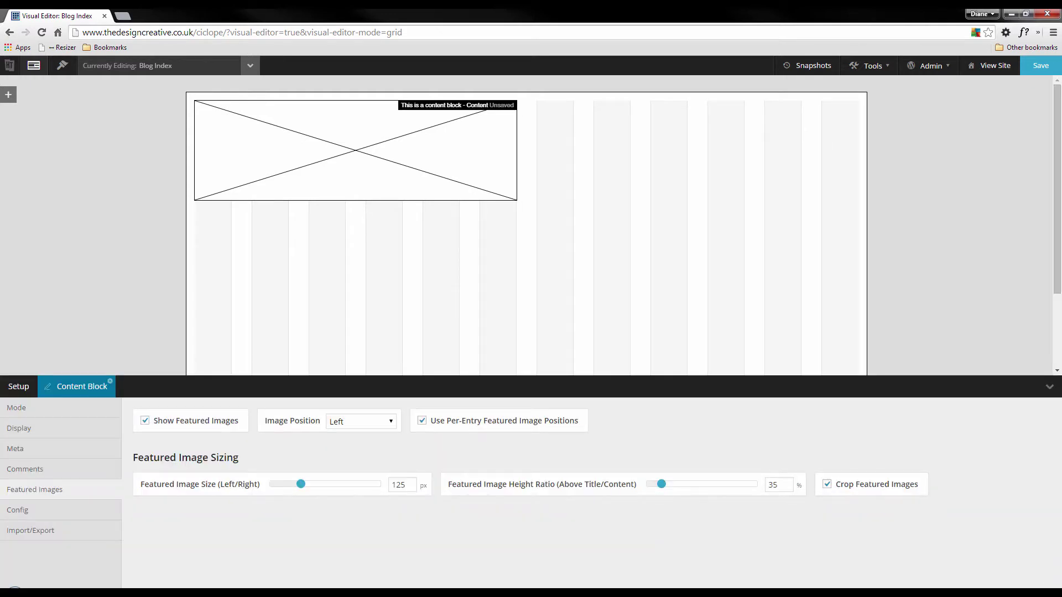
left_click(1050, 388)
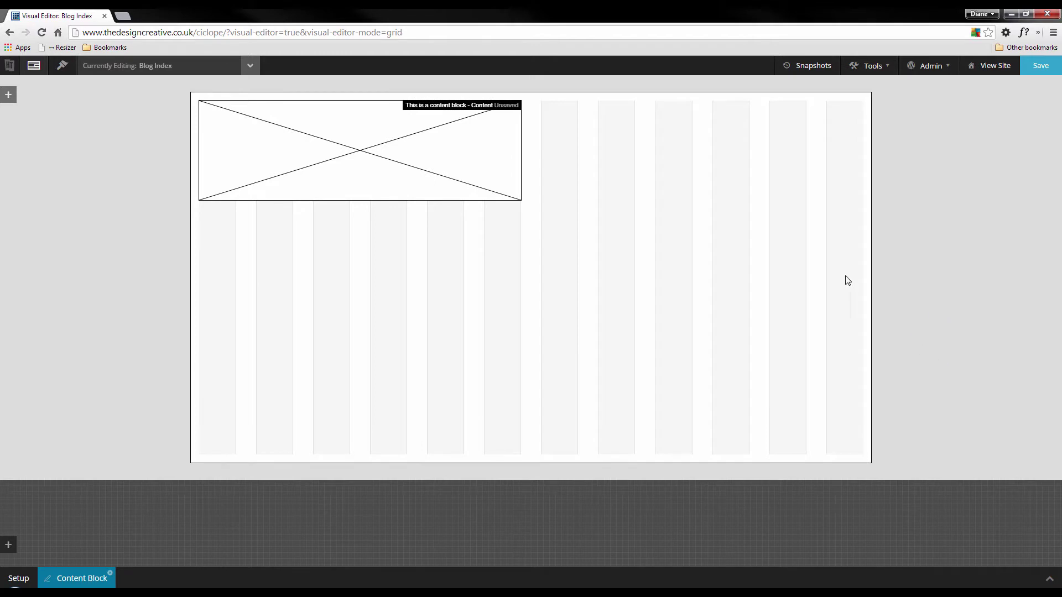
Switch the content block's type to Custom Code, accept the loss of its settings, and collapse the block options.
right_click(461, 144)
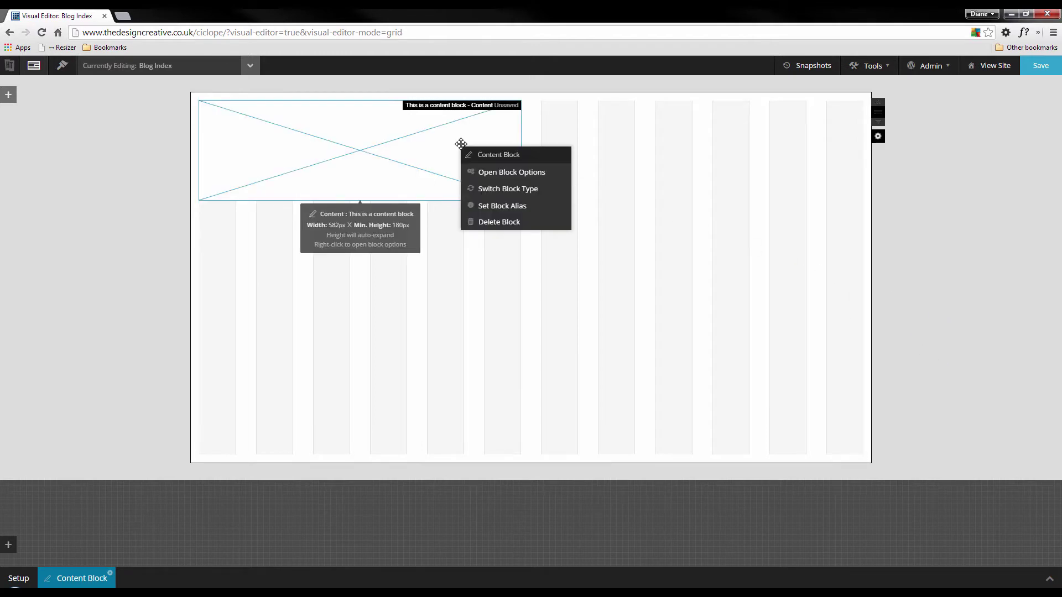
left_click(489, 223)
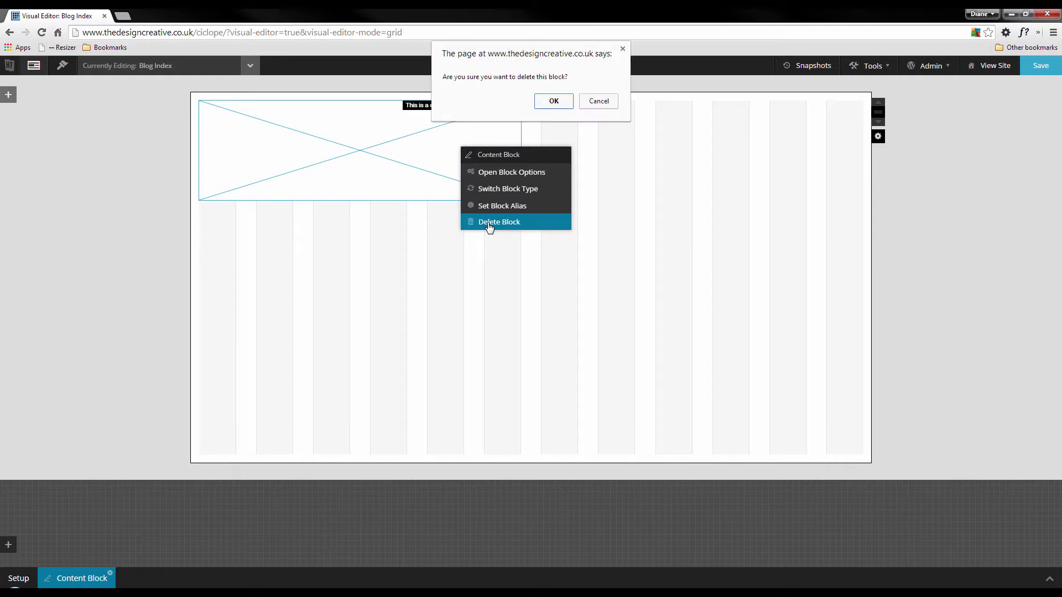
left_click(599, 102)
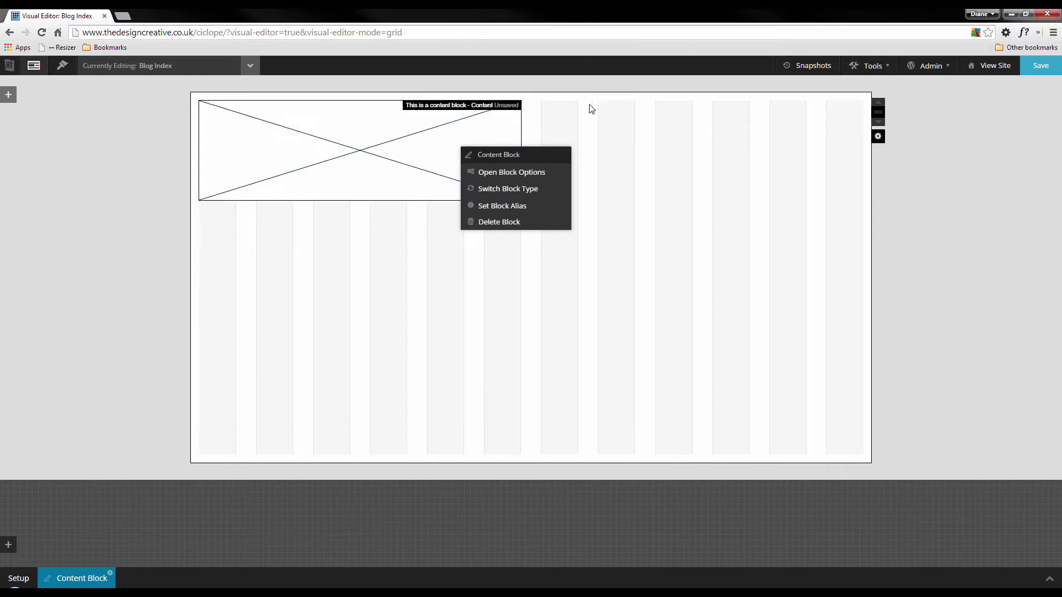
left_click(511, 194)
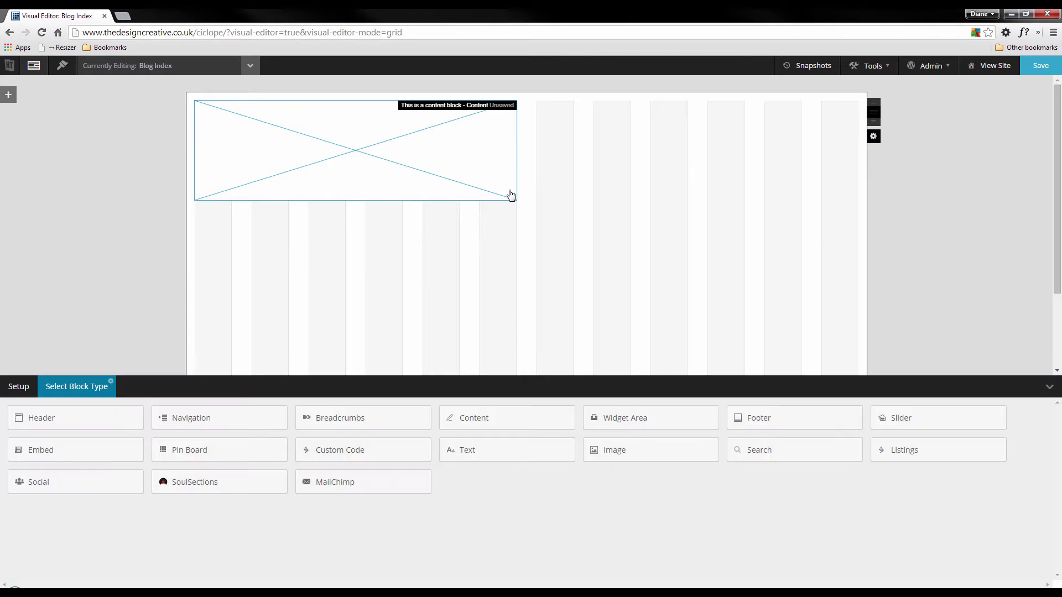
left_click(374, 454)
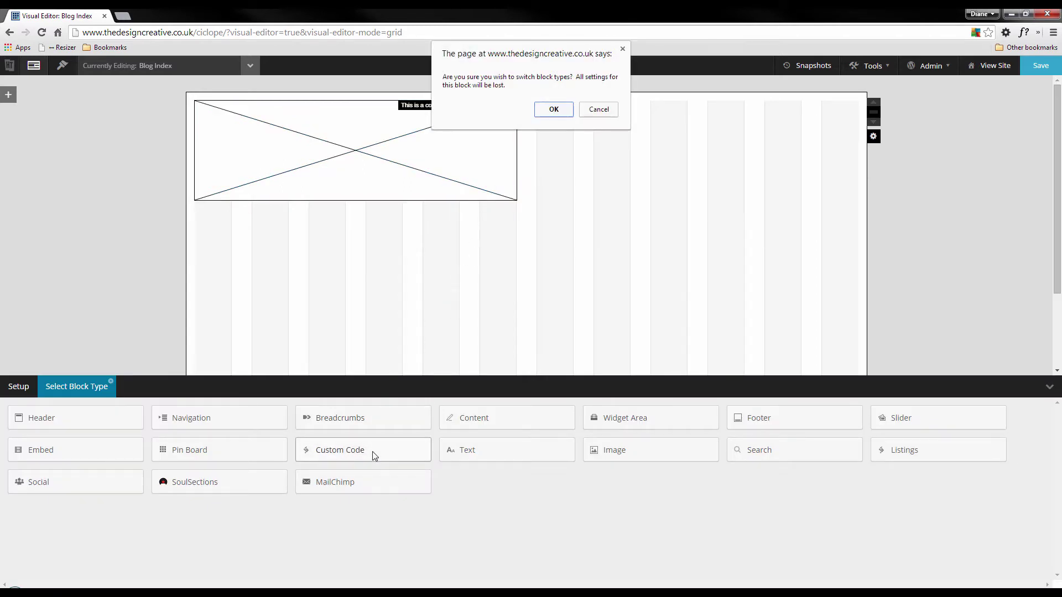
left_click(552, 108)
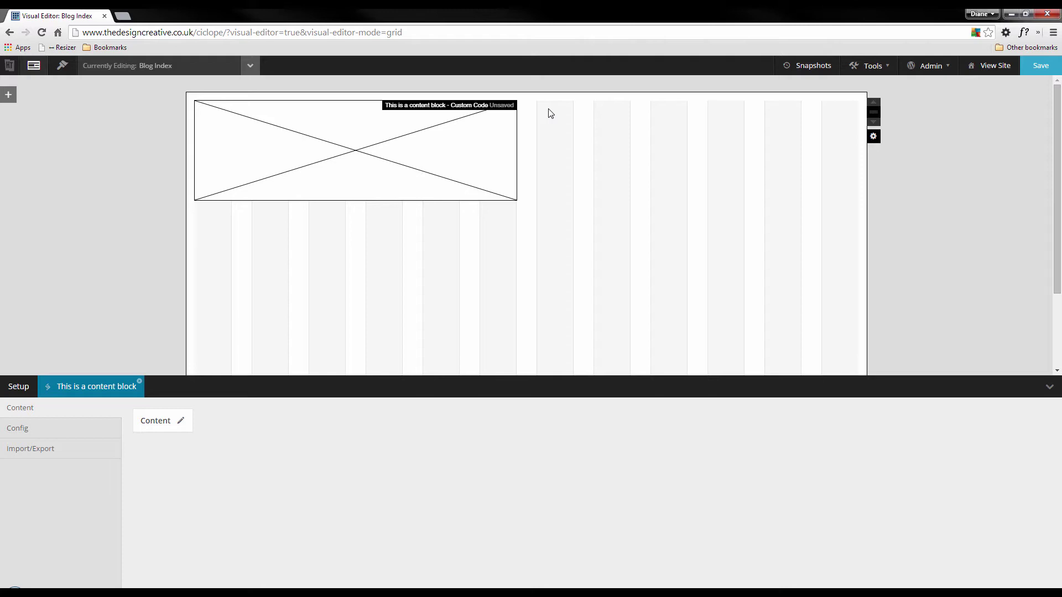
left_click(1049, 389)
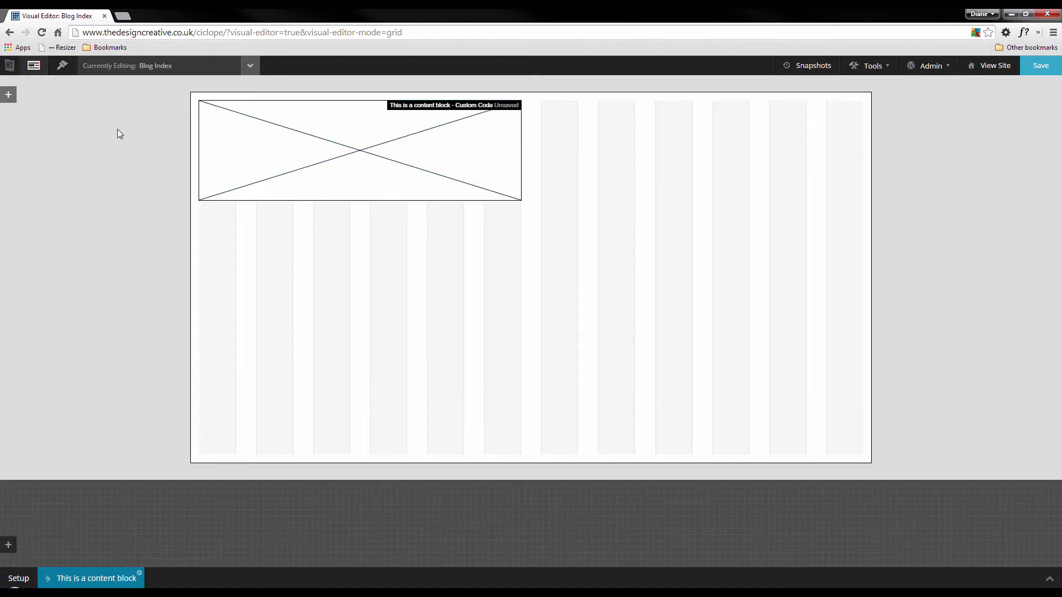
Add one new wrapper above and another below the wrapper that contains the custom code block.
left_click(9, 96)
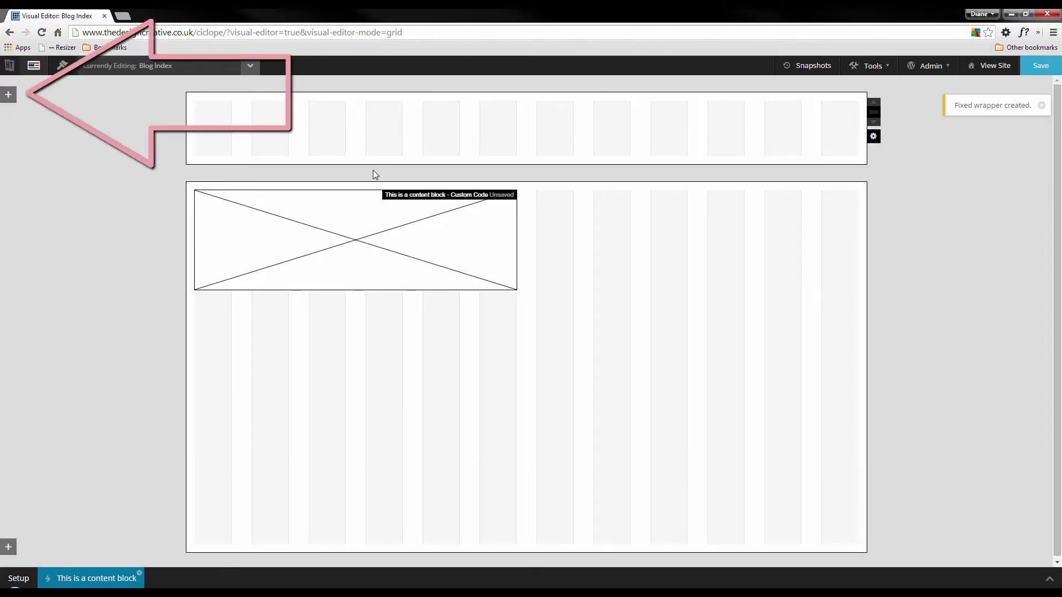
left_click(8, 545)
scroll(390, 424, "down", 2)
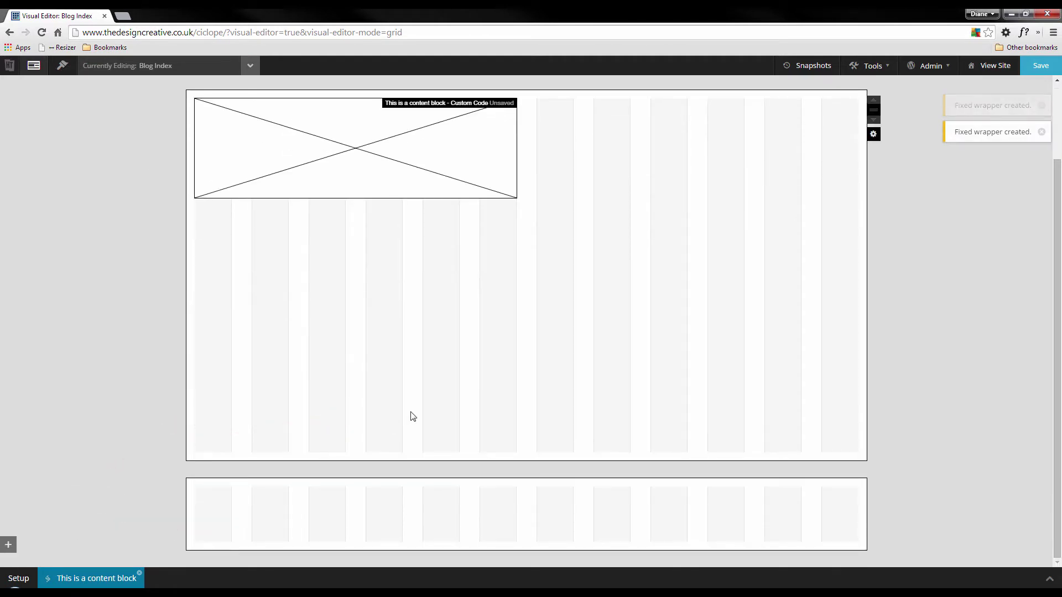
scroll(410, 416, "up", 2)
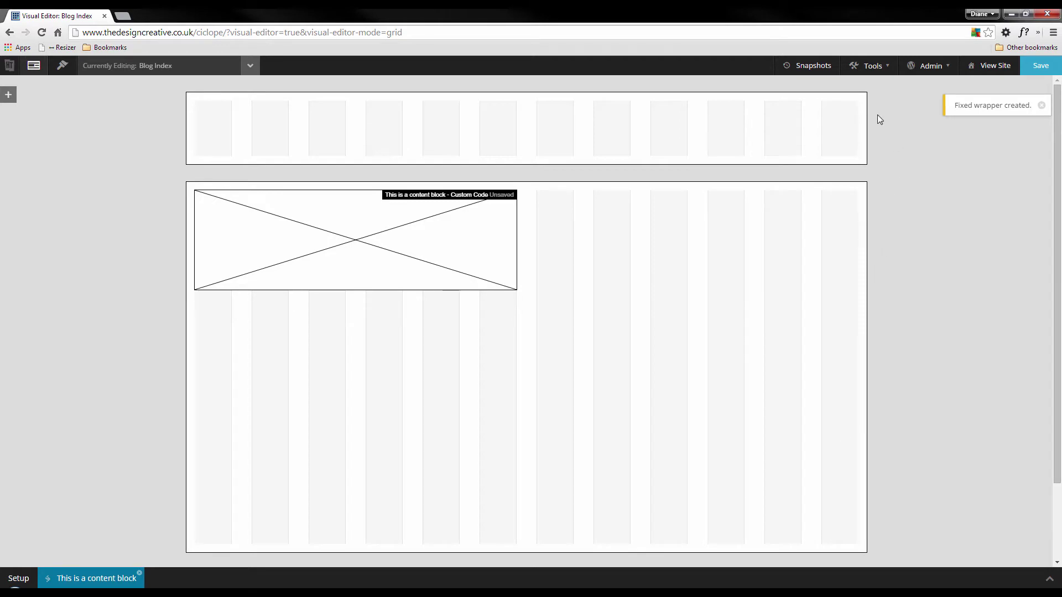
Move the empty top wrapper directly below the wrapper that holds the custom code block.
left_click_drag(875, 124, 868, 201)
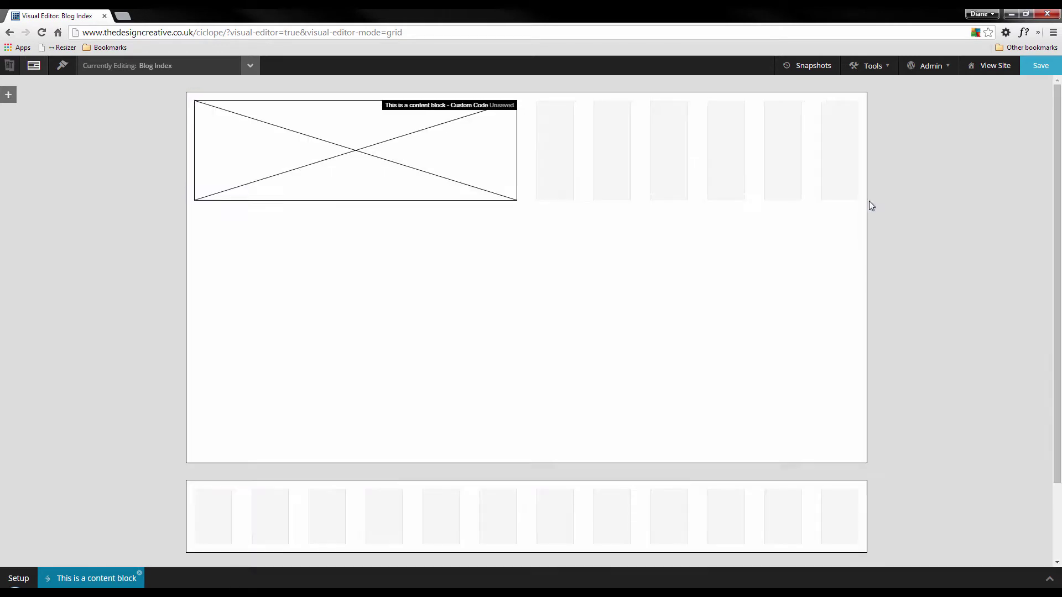
scroll(878, 193, "down", 2)
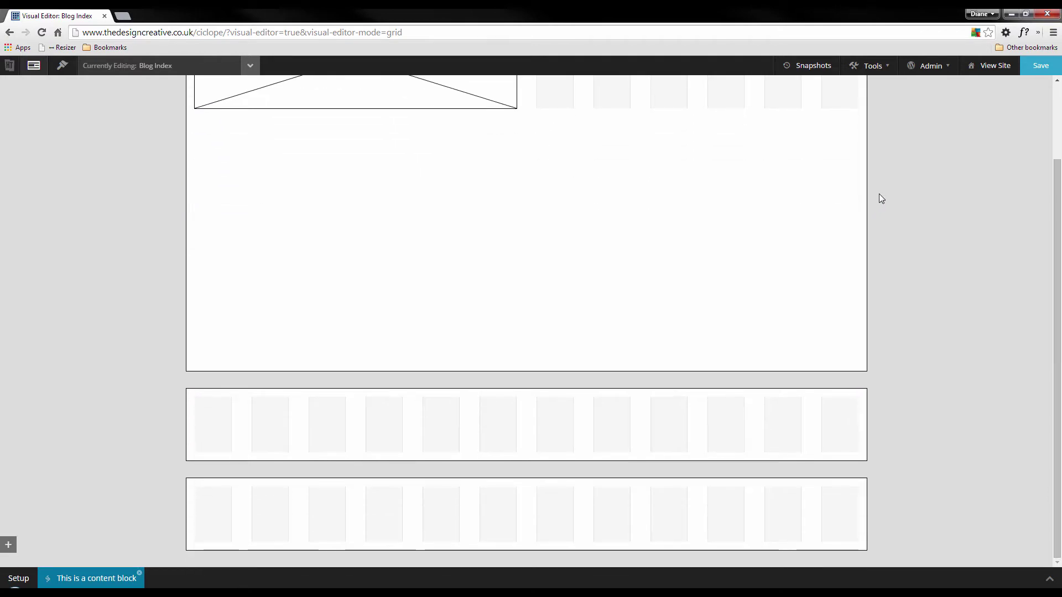
scroll(878, 194, "up", 2)
scroll(878, 188, "down", 2)
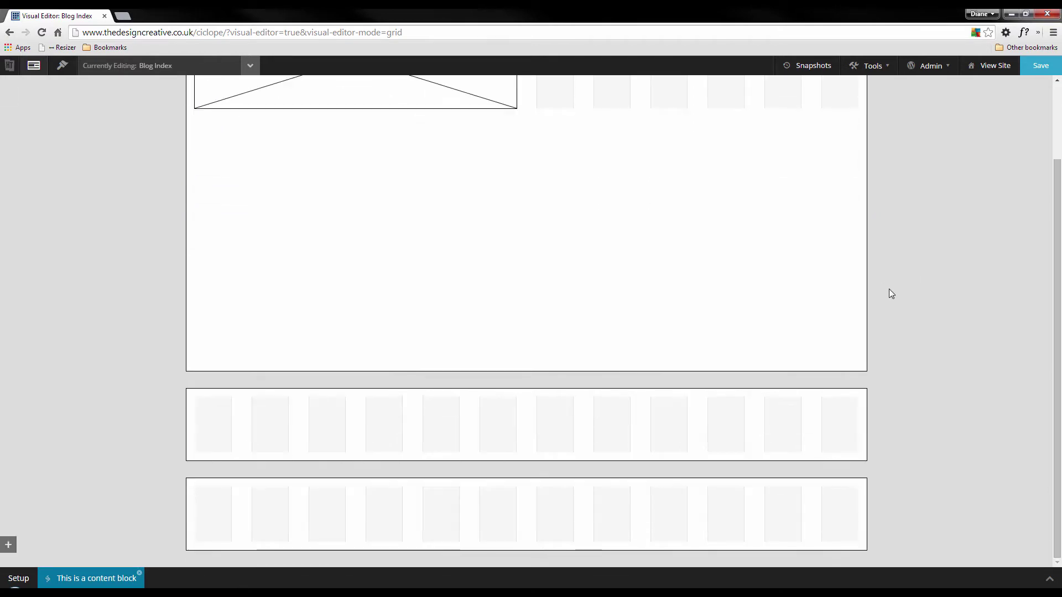
Open the options of the middle wrapper and review its grid, mirroring and responsive breakpoint settings.
mouse_move(873, 422)
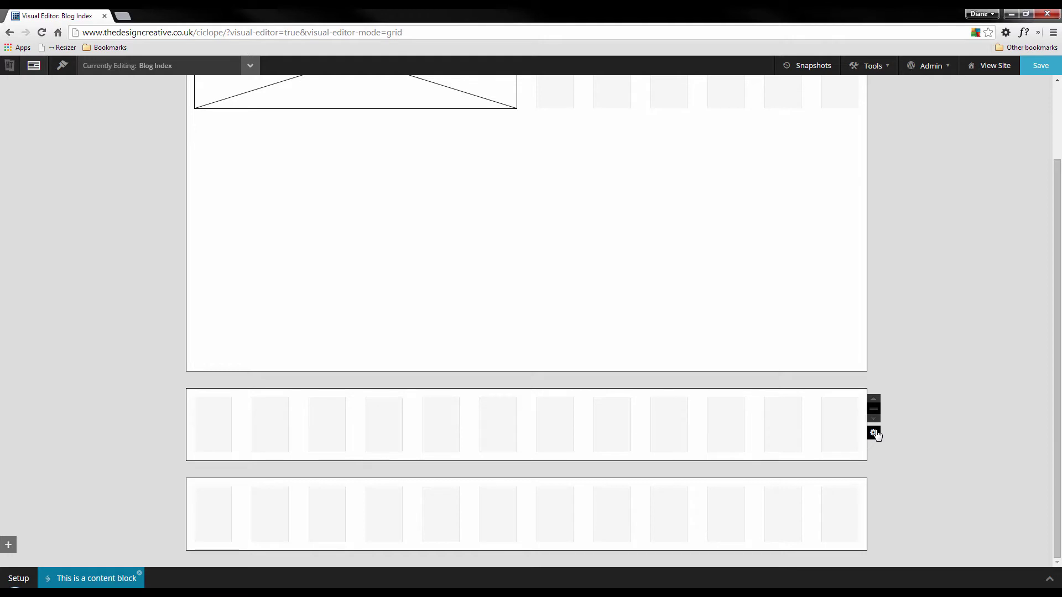
left_click(875, 433)
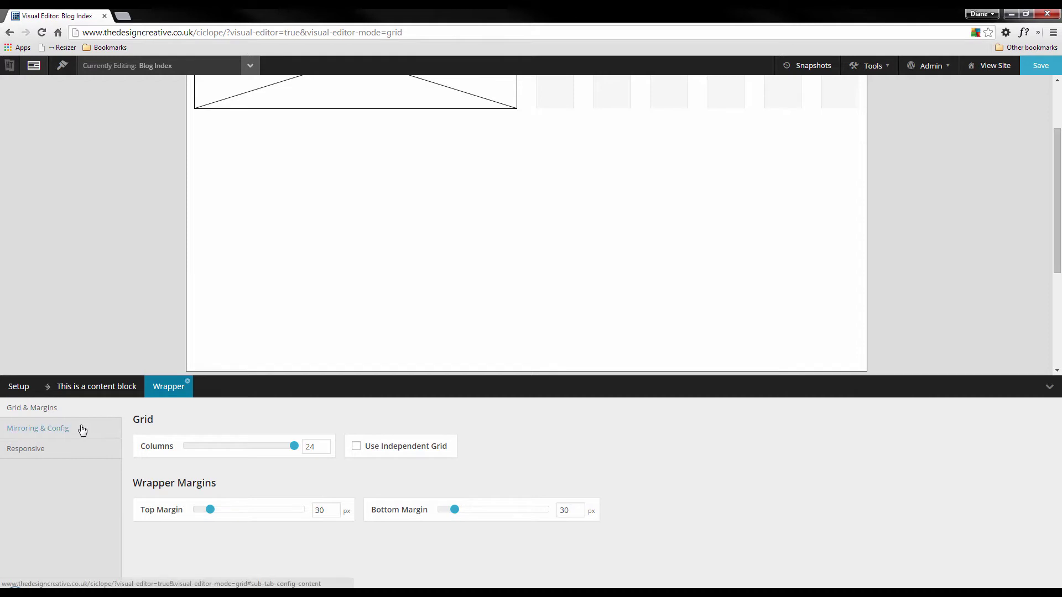
scroll(226, 161, "down", 3)
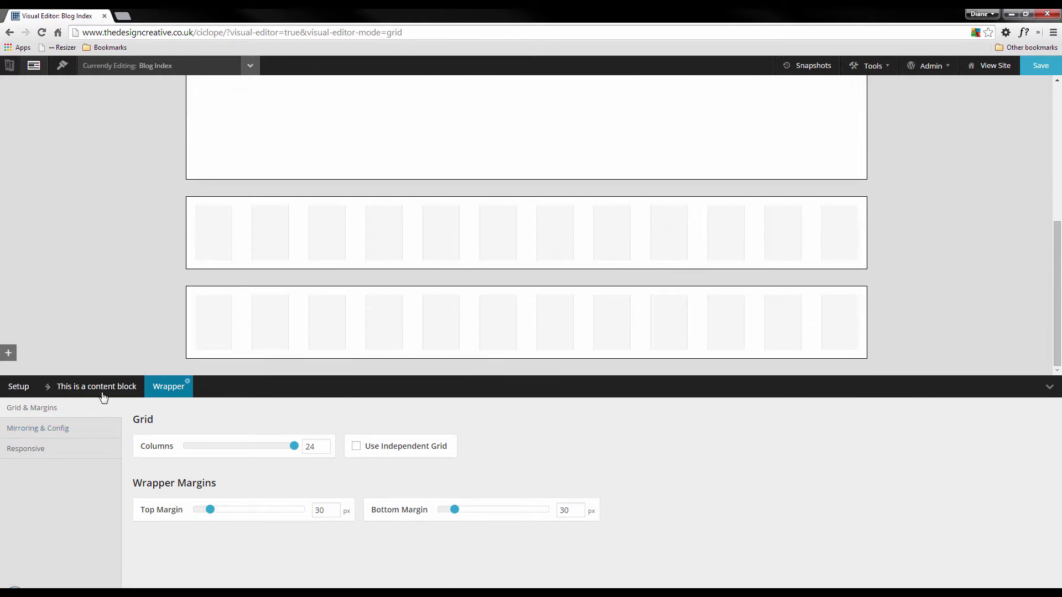
left_click(66, 434)
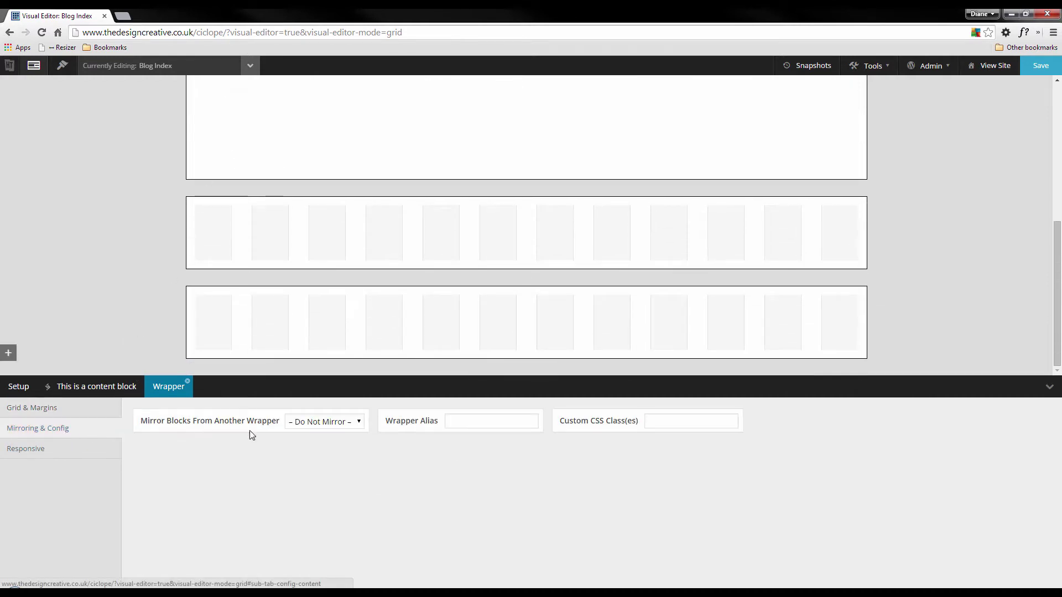
left_click(316, 423)
left_click(257, 445)
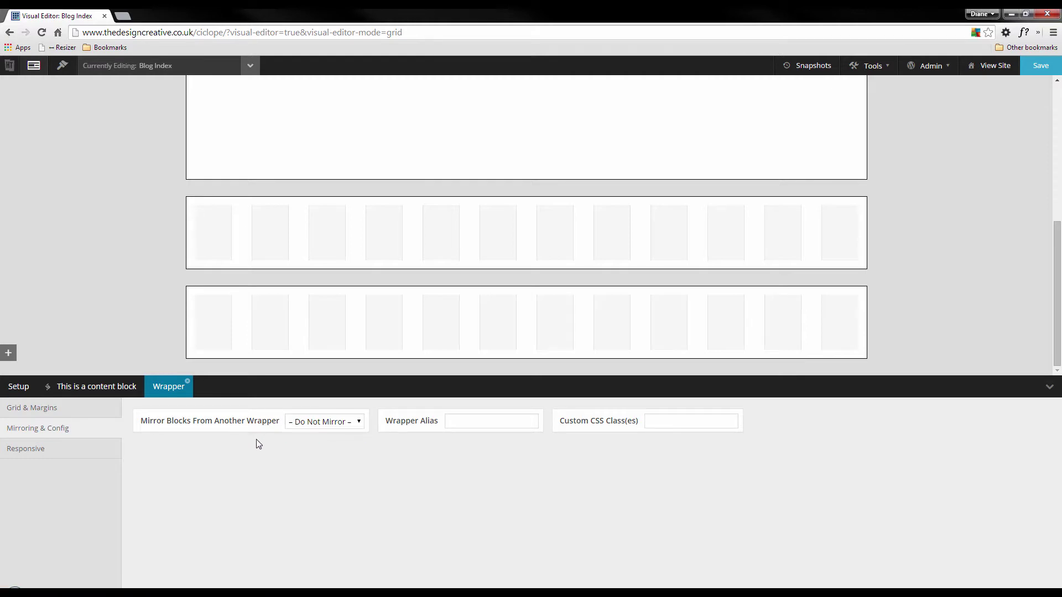
left_click(64, 449)
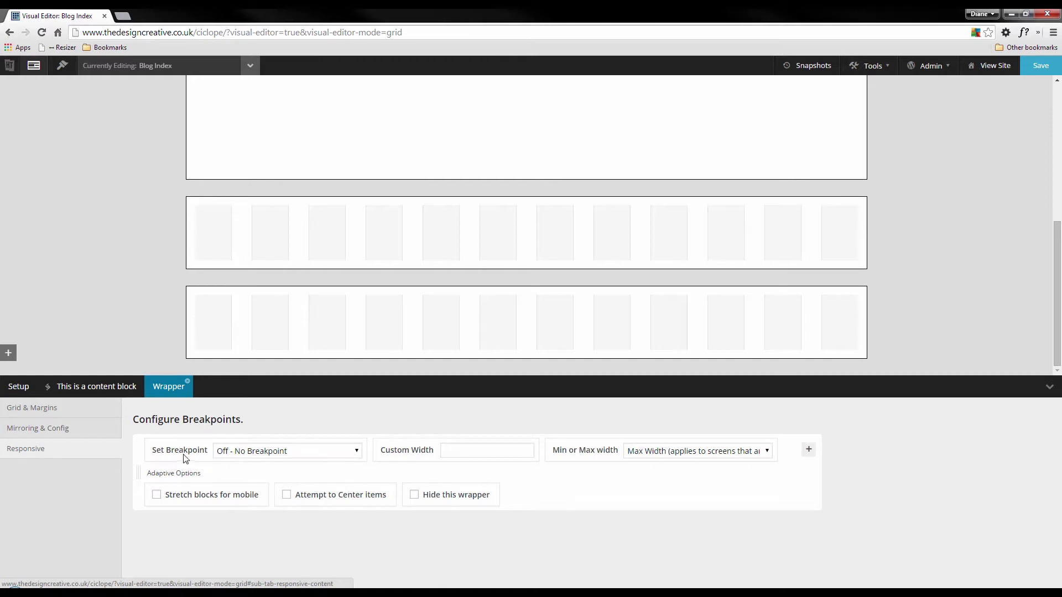
Set the middle wrapper's grid to 12 columns.
left_click(58, 410)
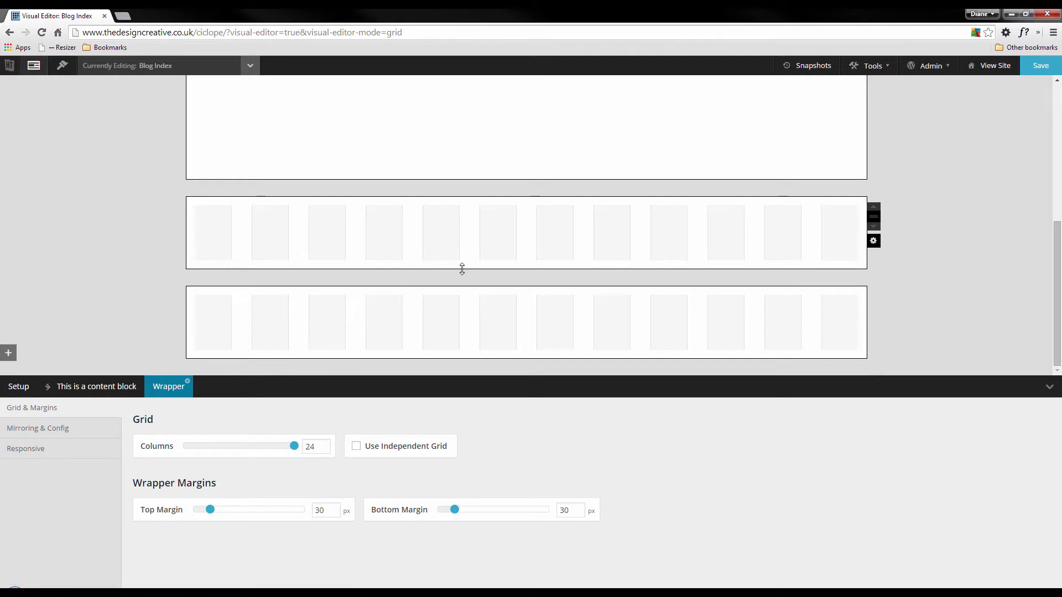
left_click_drag(296, 449, 221, 447)
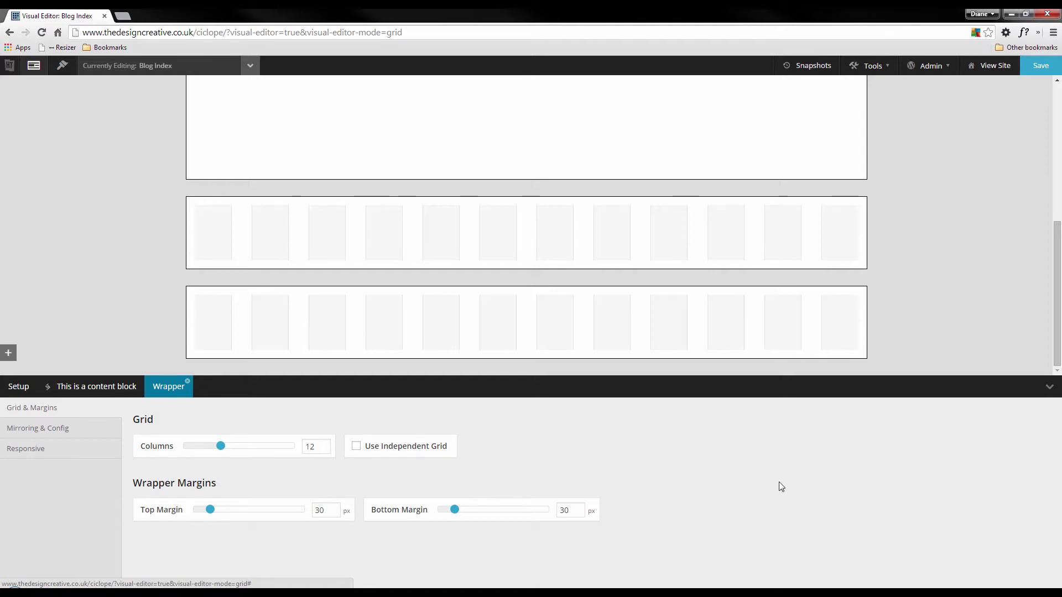
Collapse the wrapper options and review the page layouts and shared layouts available for editing.
left_click(1050, 386)
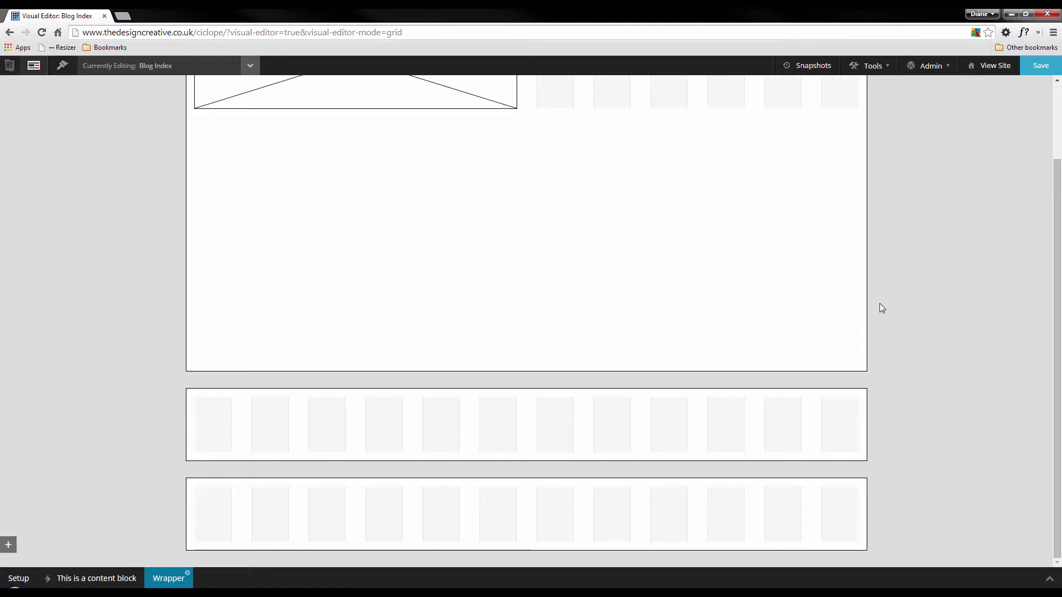
scroll(484, 259, "up", 2)
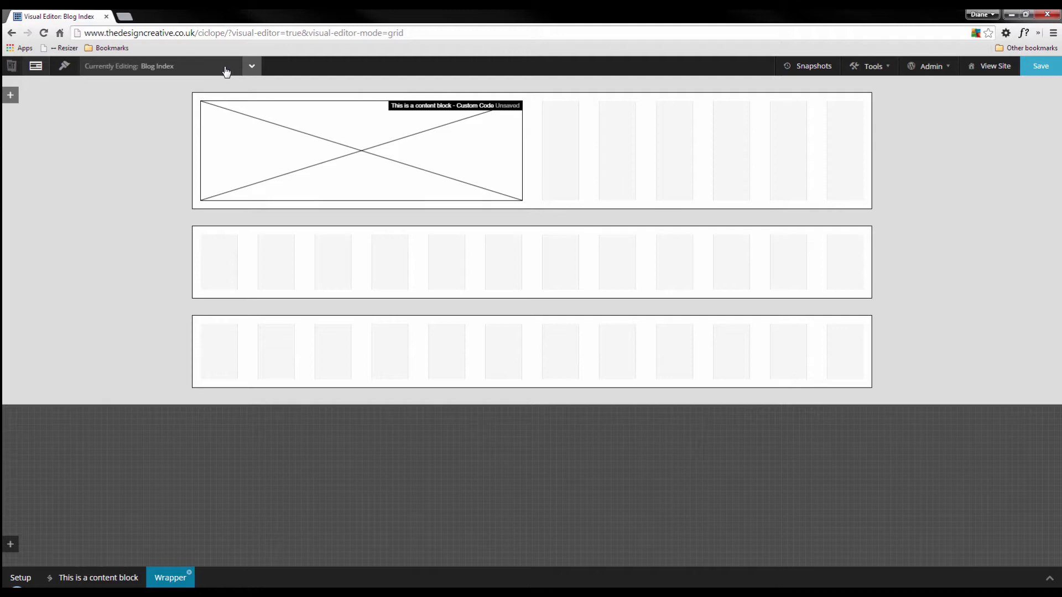
left_click(251, 68)
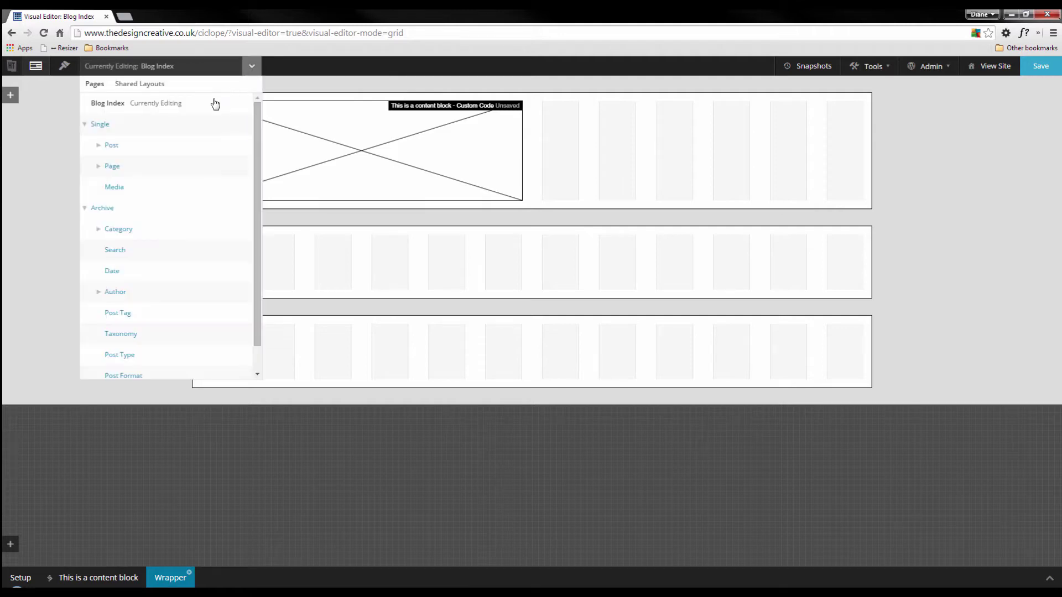
left_click(110, 125)
left_click(120, 147)
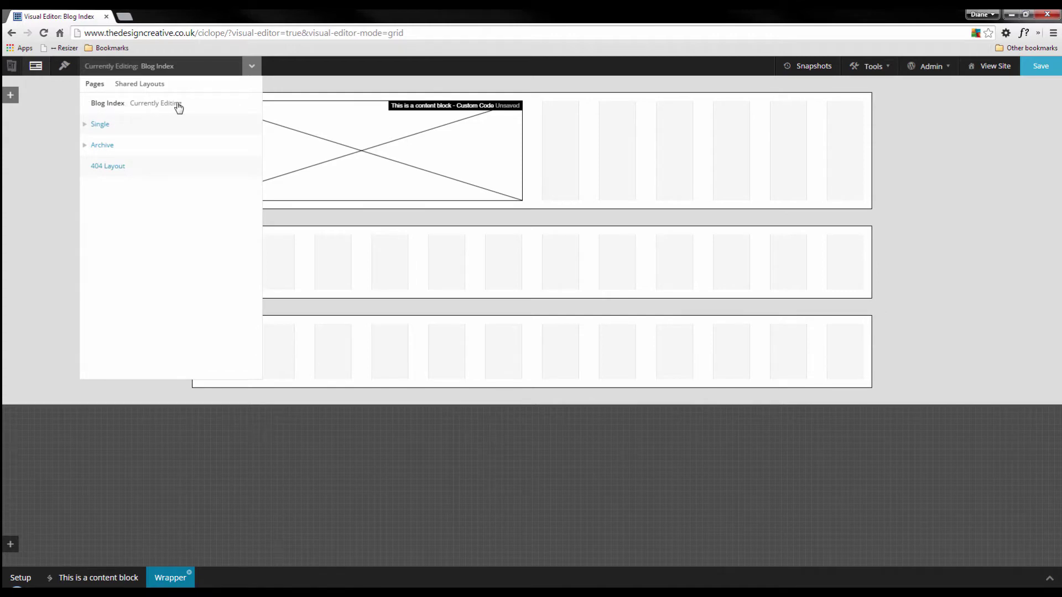
left_click(157, 86)
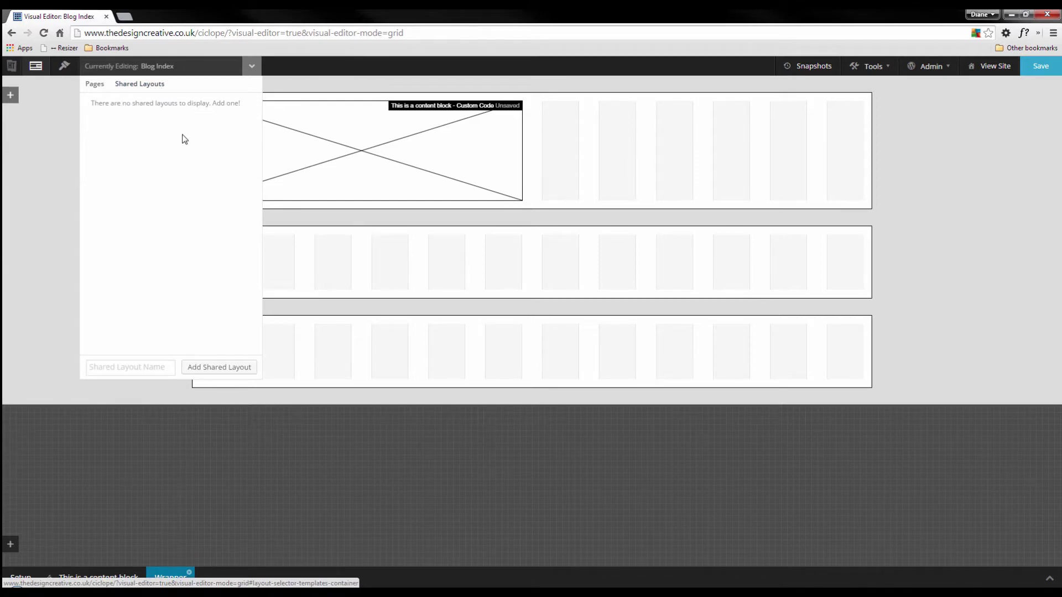
left_click(98, 89)
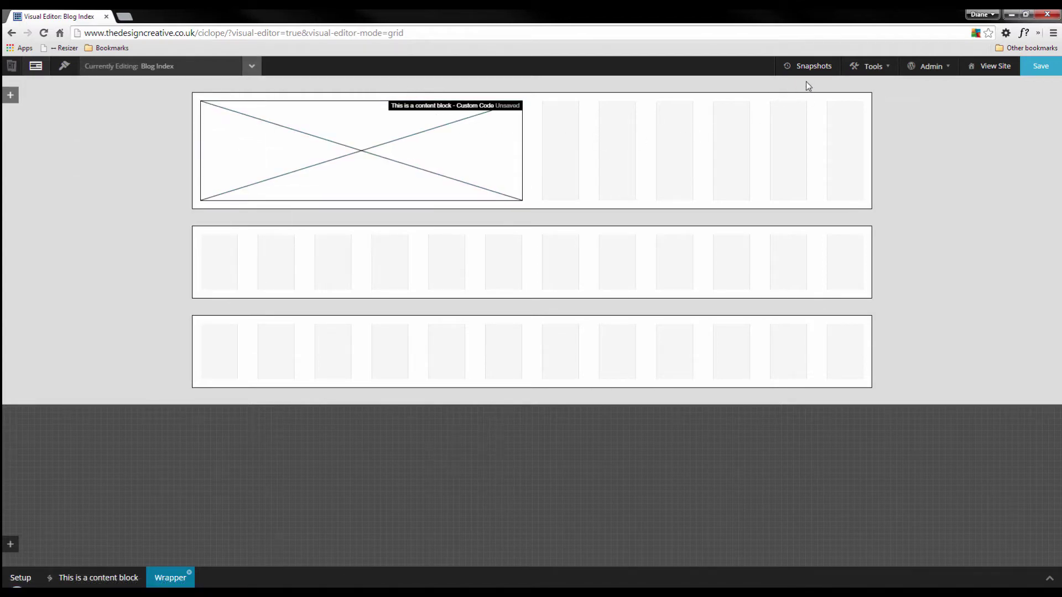
Clear the blocks from the Blog Index layout by choosing an empty grid in the Grid Wizard.
left_click(881, 67)
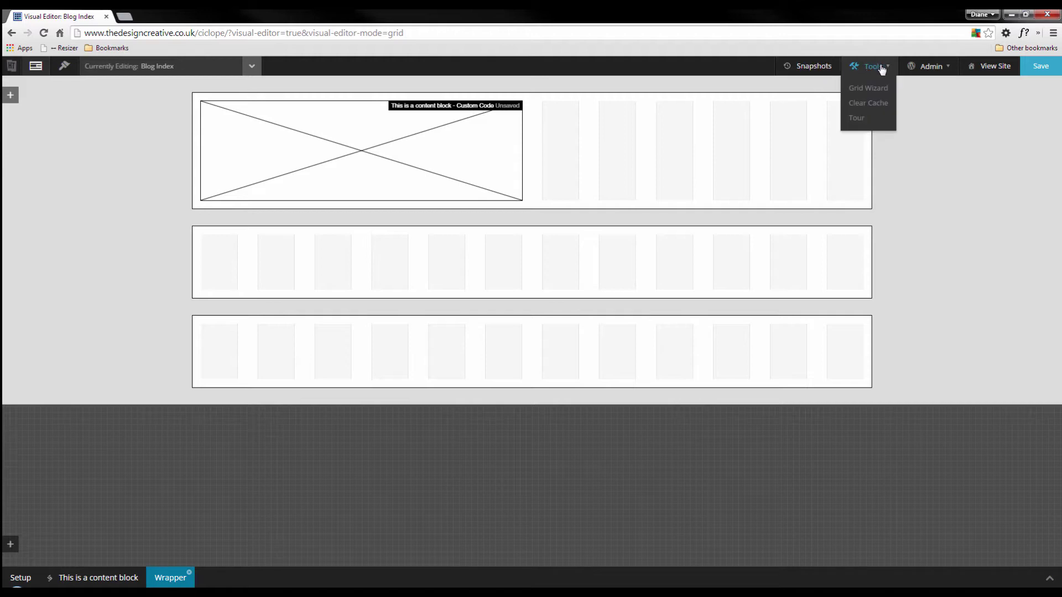
mouse_move(919, 72)
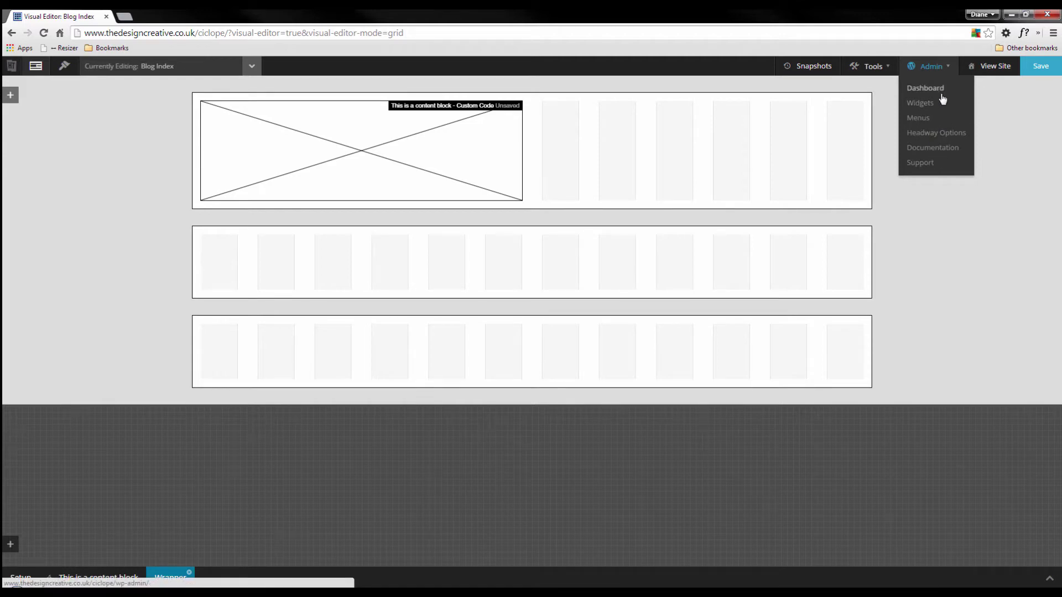
mouse_move(878, 69)
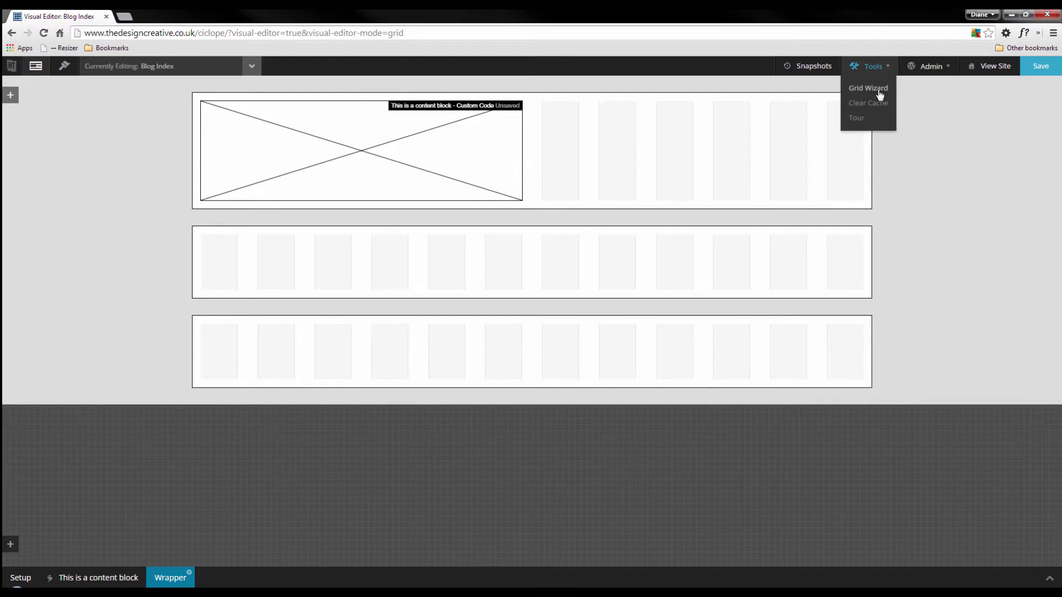
left_click(880, 95)
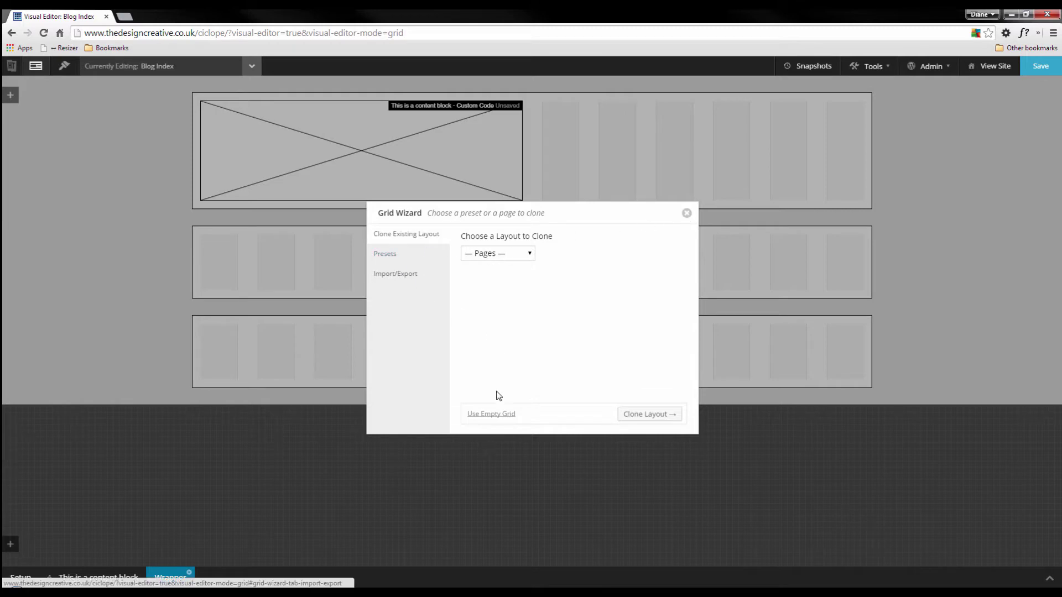
left_click(498, 420)
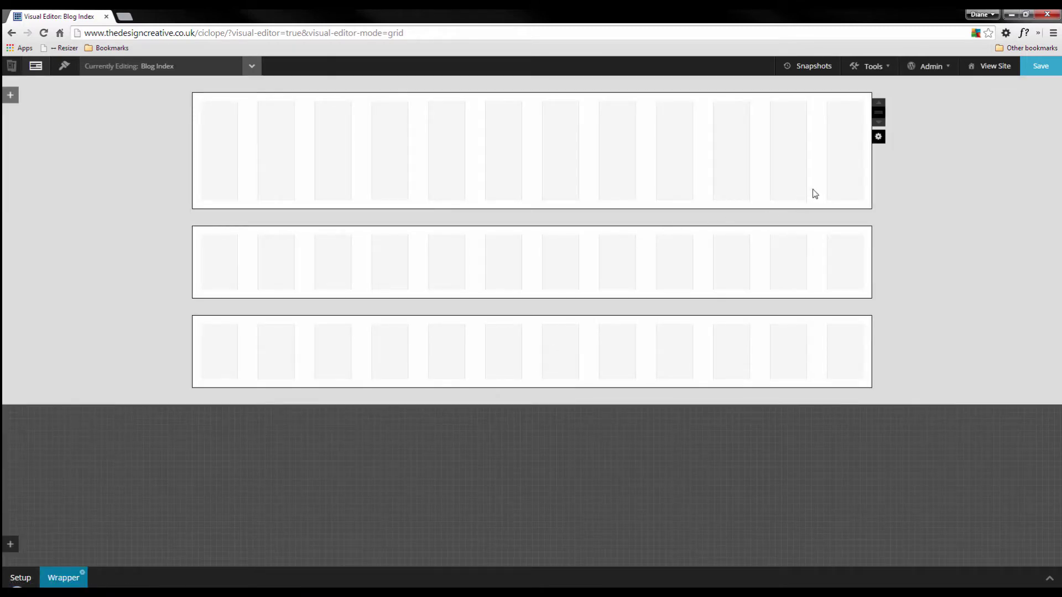
Delete the two lower wrappers and confirm each removal, keeping only the top wrapper.
right_click(689, 248)
left_click(735, 325)
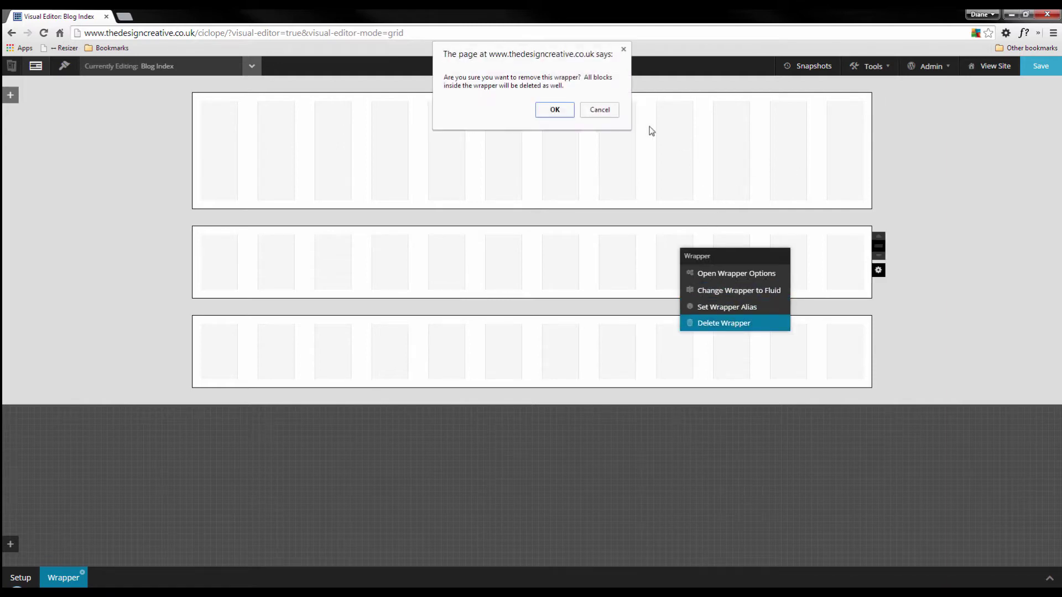
left_click(554, 111)
right_click(699, 269)
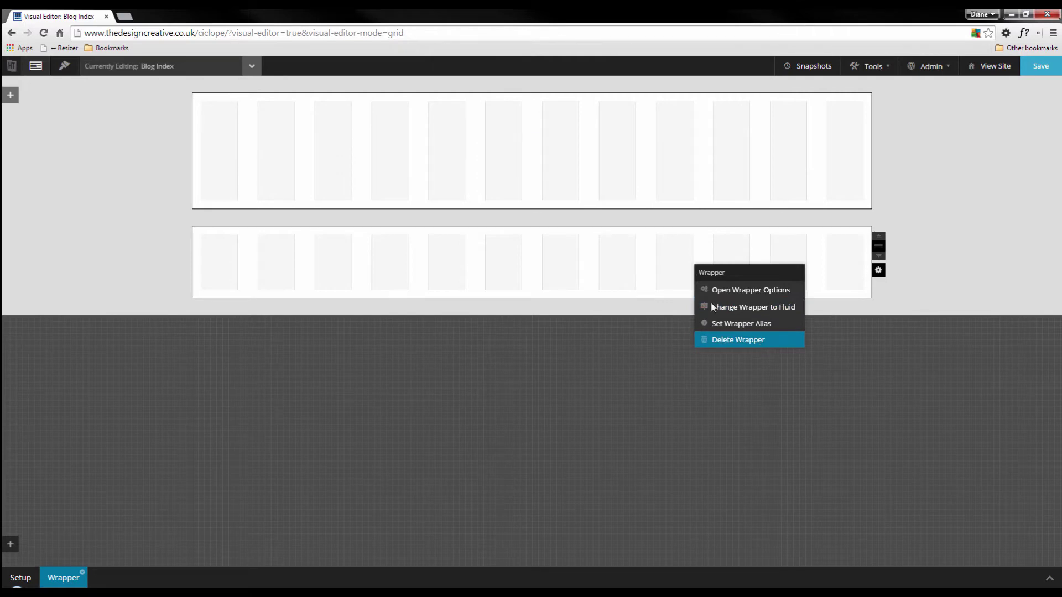
left_click(761, 347)
left_click(554, 111)
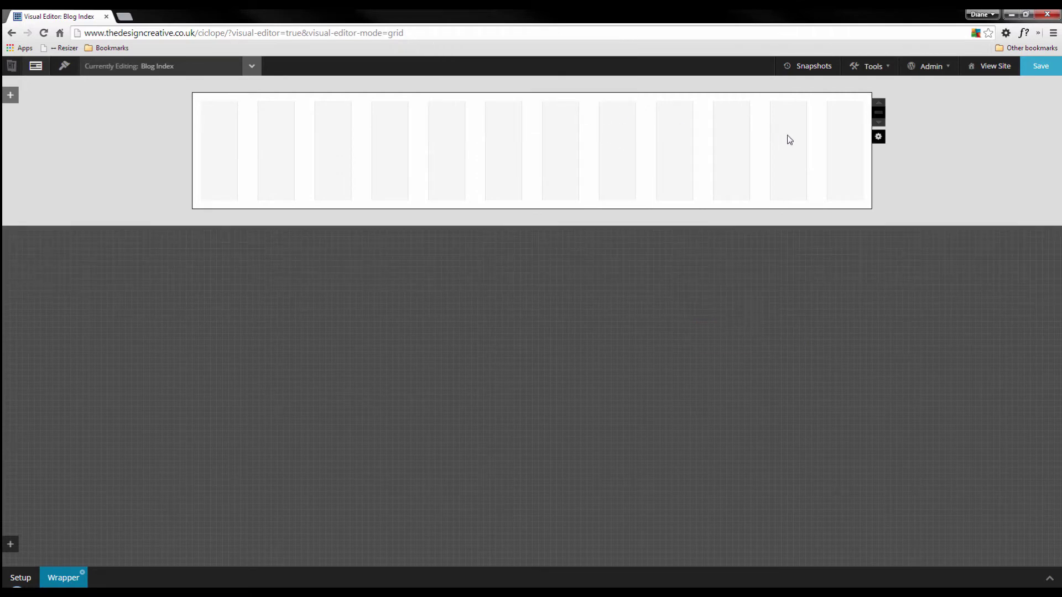
Clear the visual editor's cache.
left_click(887, 71)
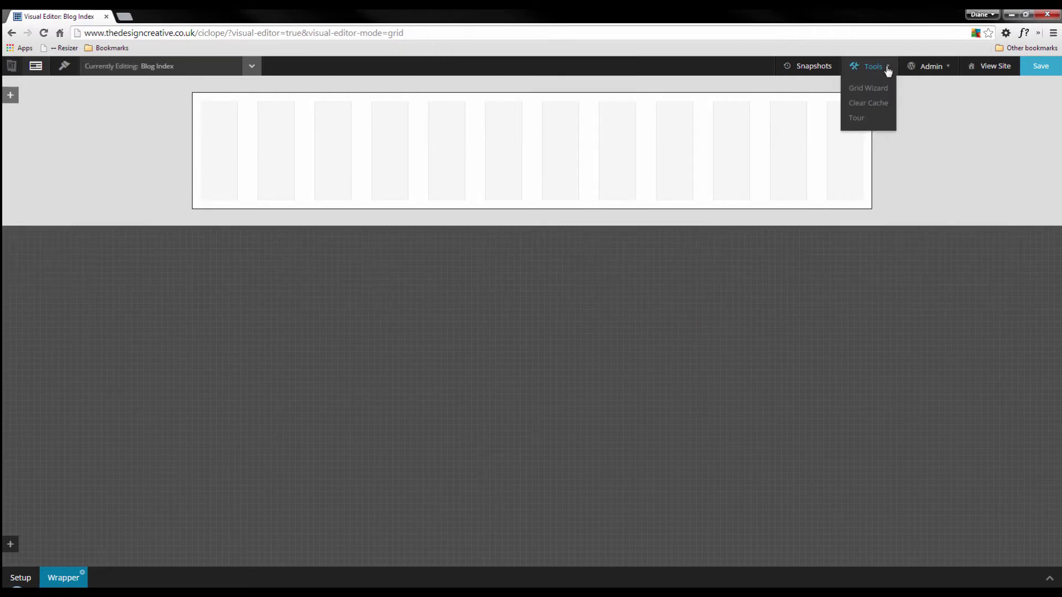
left_click(891, 105)
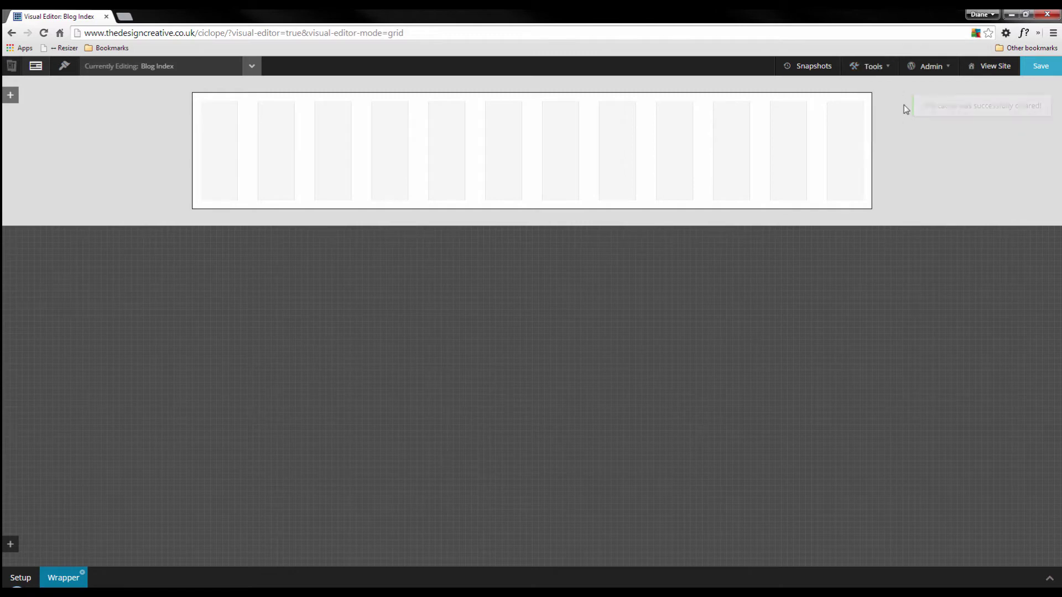
Start the visual editor tour, go through it up to The Headway Grid, and close both the tour and the Grid Wizard.
left_click(872, 71)
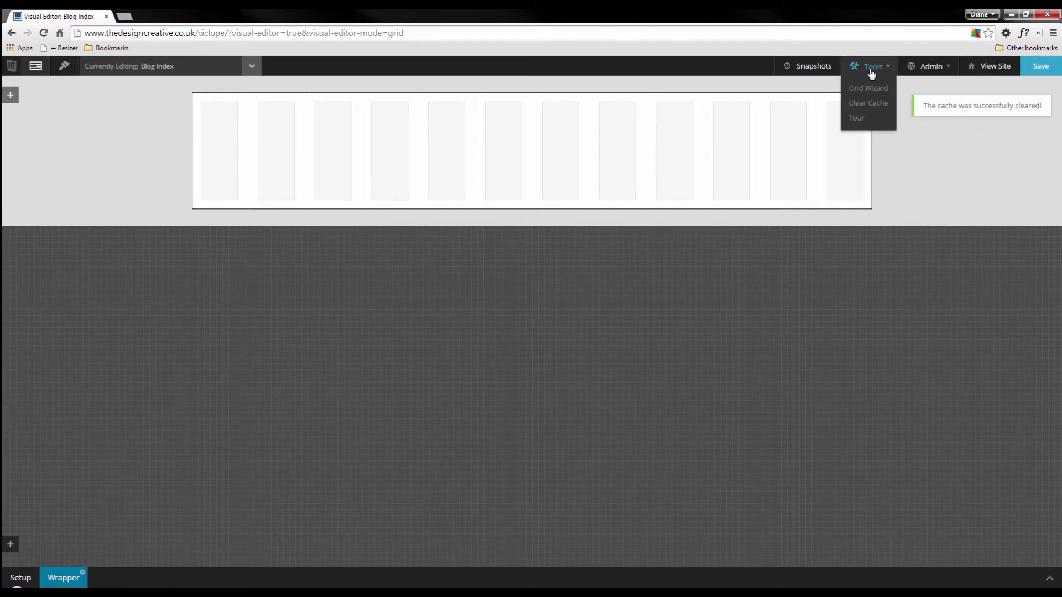
left_click(860, 120)
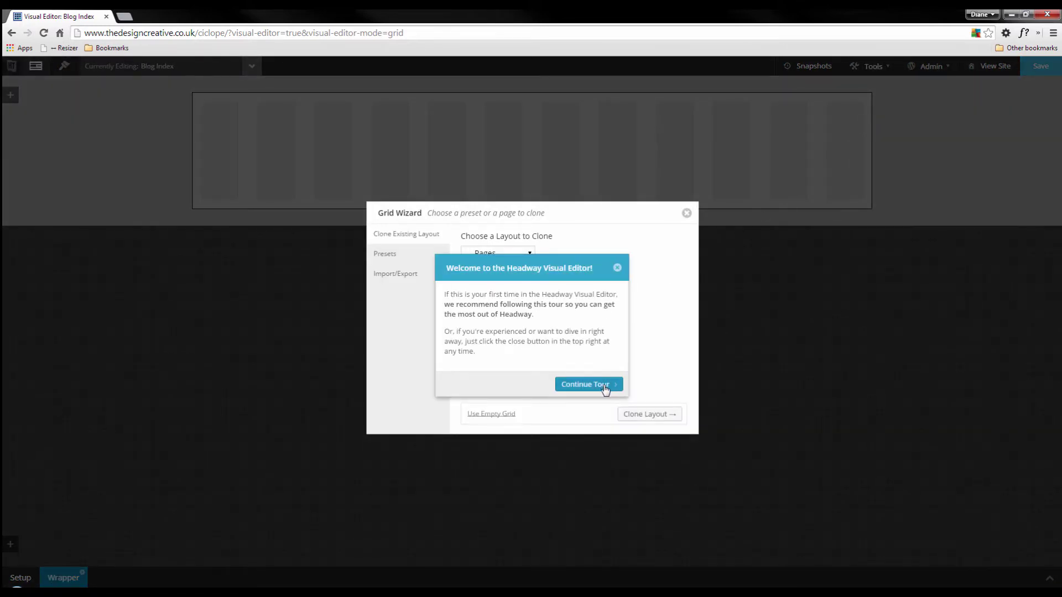
left_click(605, 385)
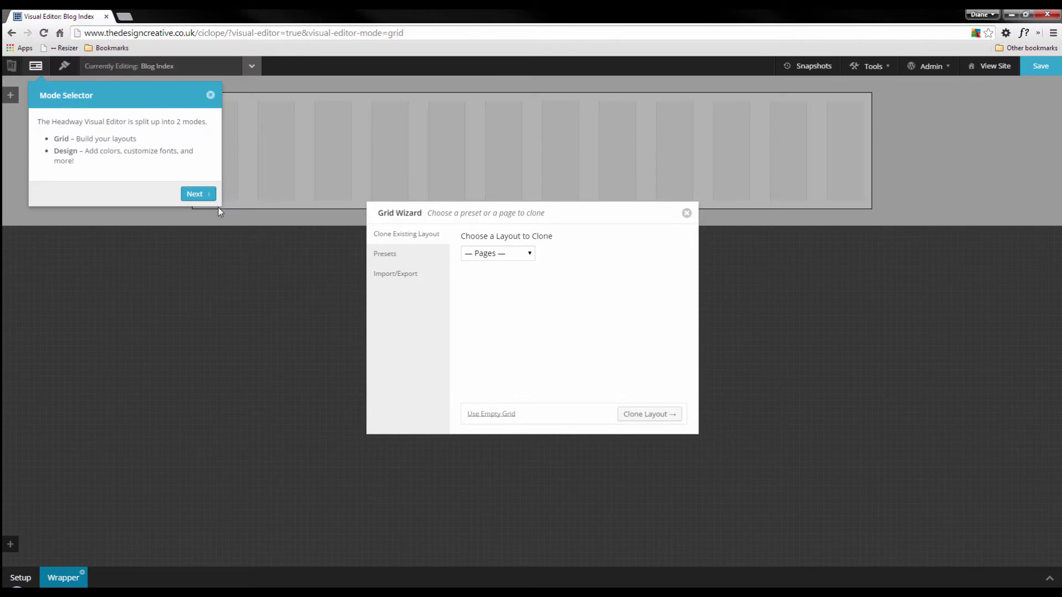
left_click(196, 193)
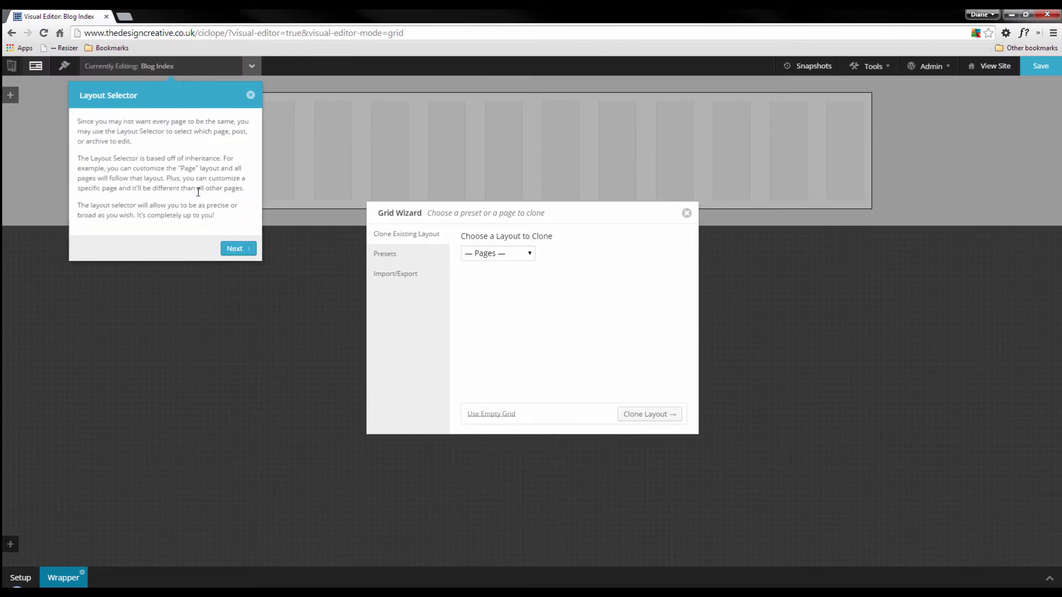
left_click(245, 248)
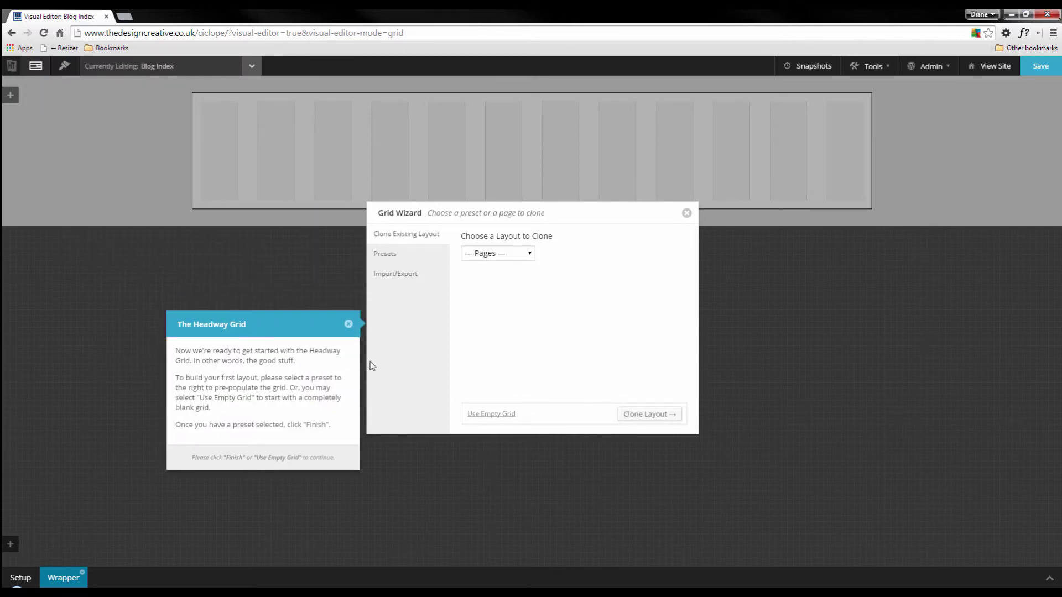
left_click(349, 325)
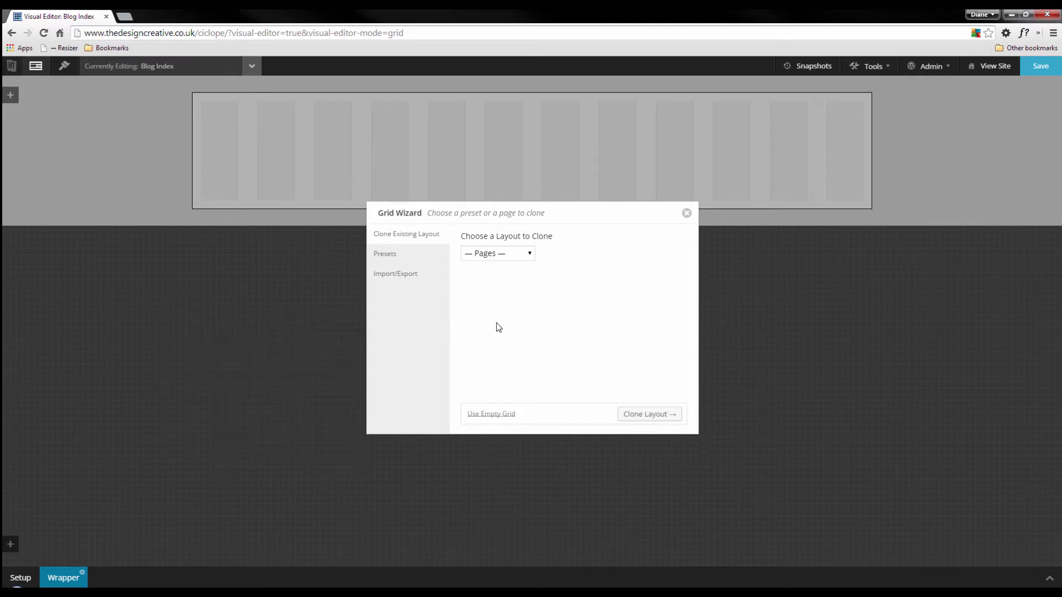
left_click(687, 214)
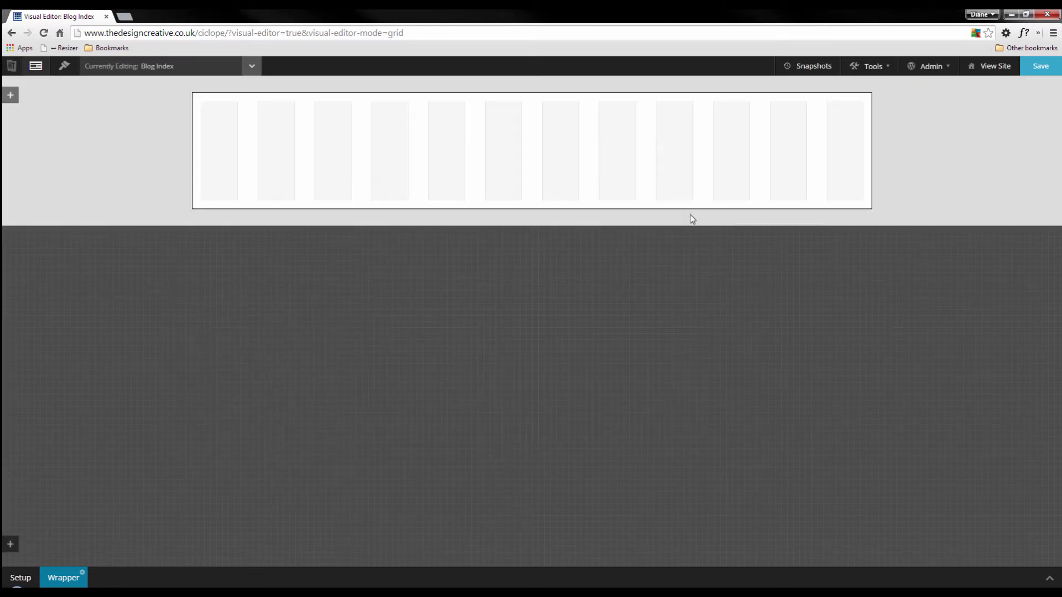
Save a snapshot of the current layout with the description "Start" and close the snapshots window.
left_click(806, 66)
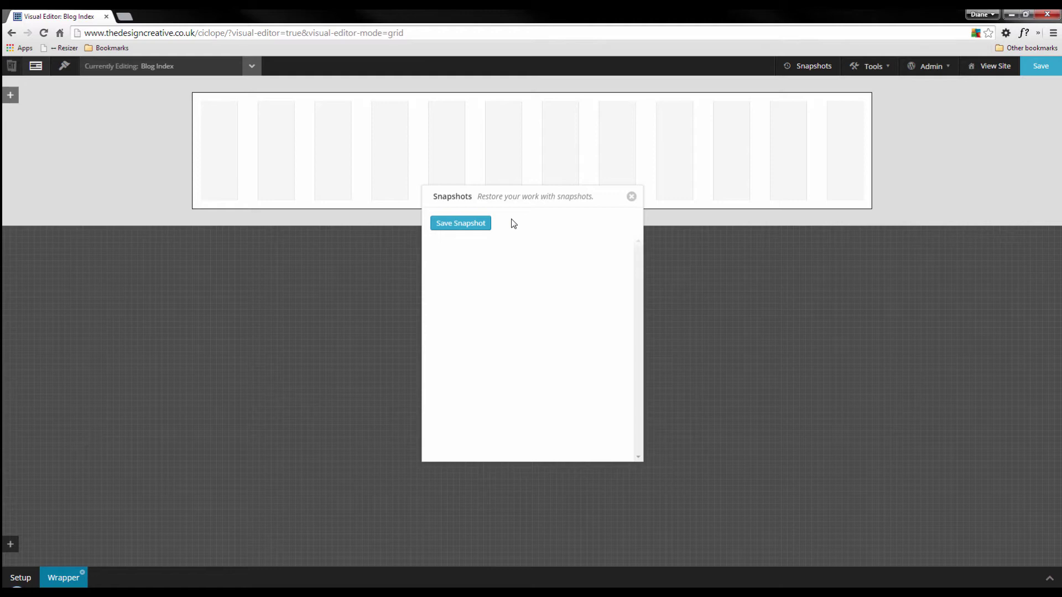
left_click(469, 226)
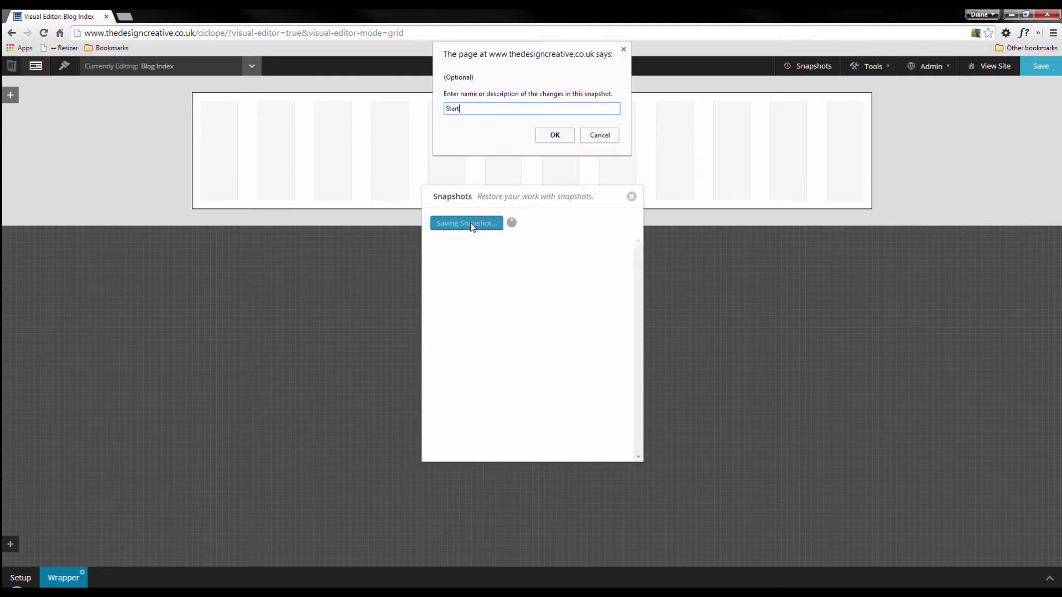
left_click(552, 136)
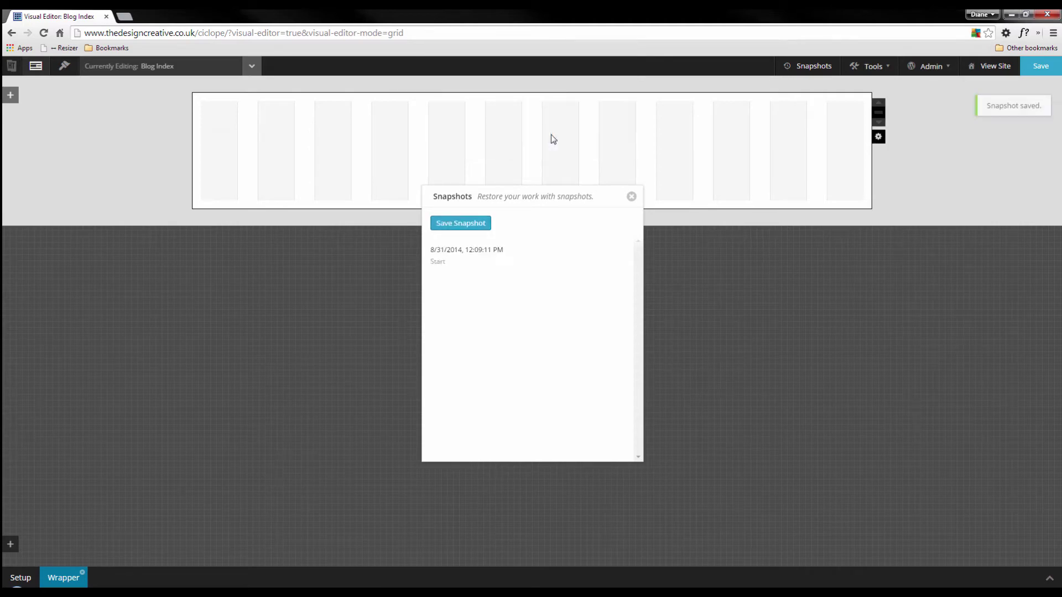
mouse_move(476, 259)
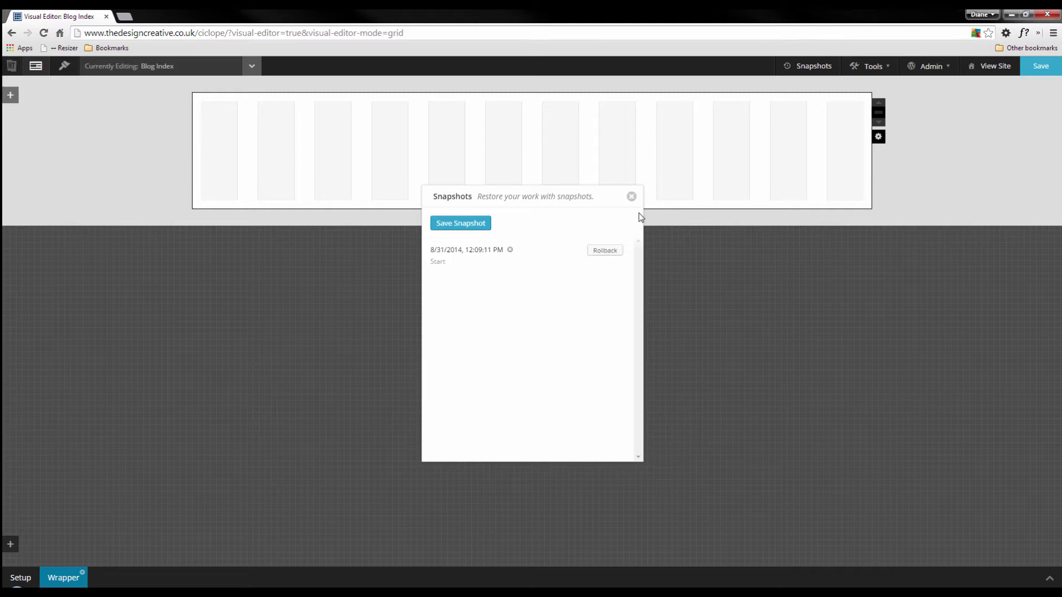
left_click(632, 198)
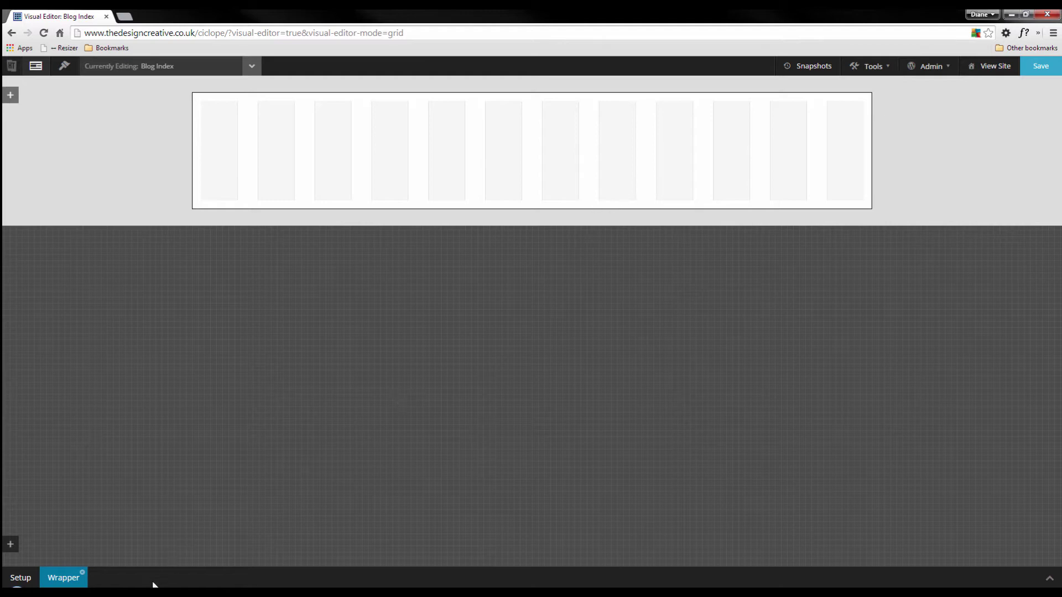
Switch to the Ciclope App template in Fireworks and expand its main layer to review the section groups from Top Menu to Footer.
key("alt+Tab")
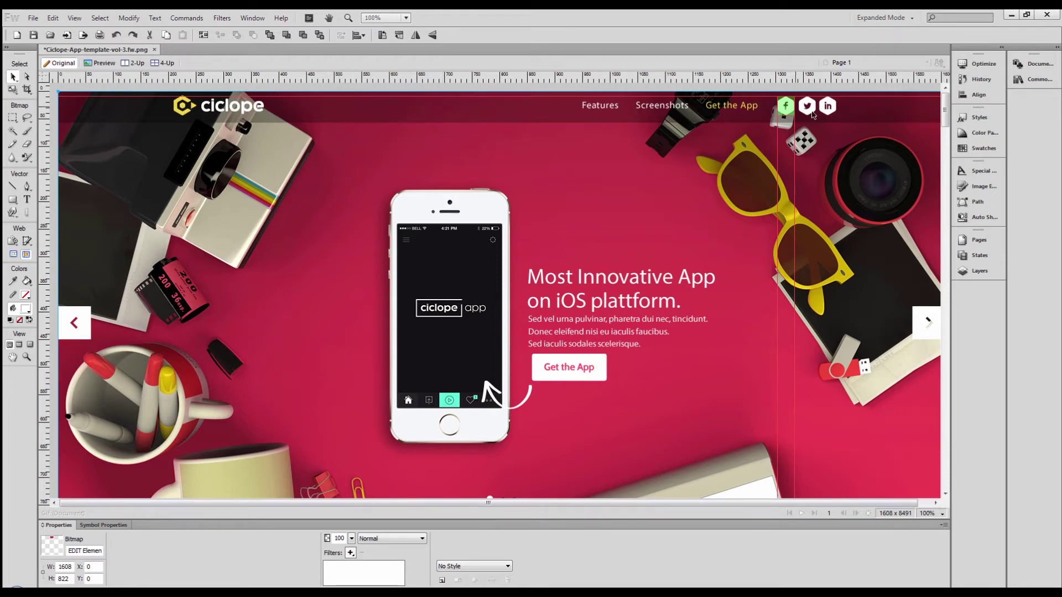
left_click_drag(789, 107, 790, 114)
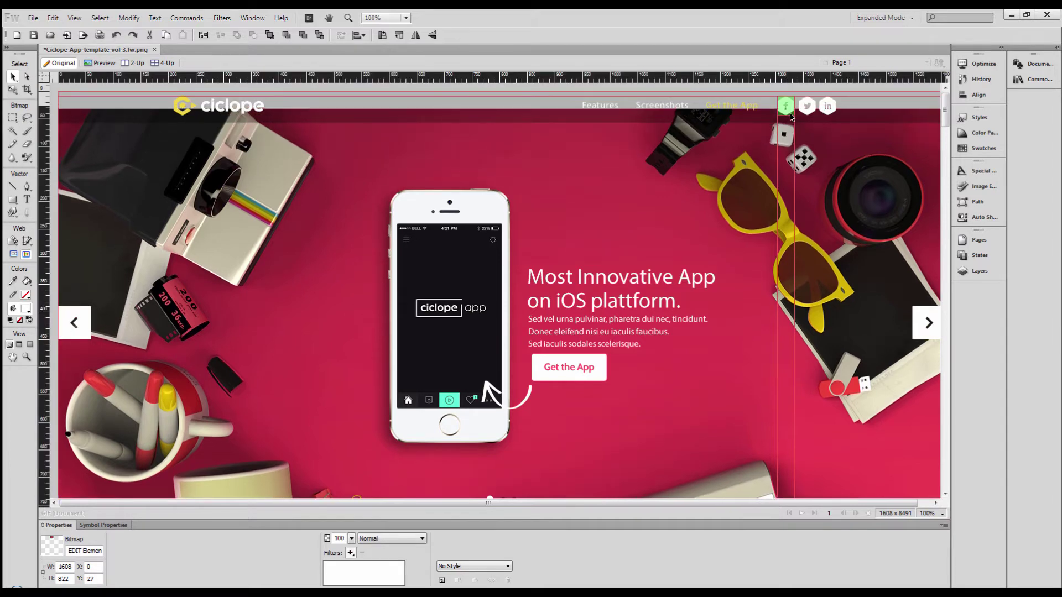
key("ctrl+z")
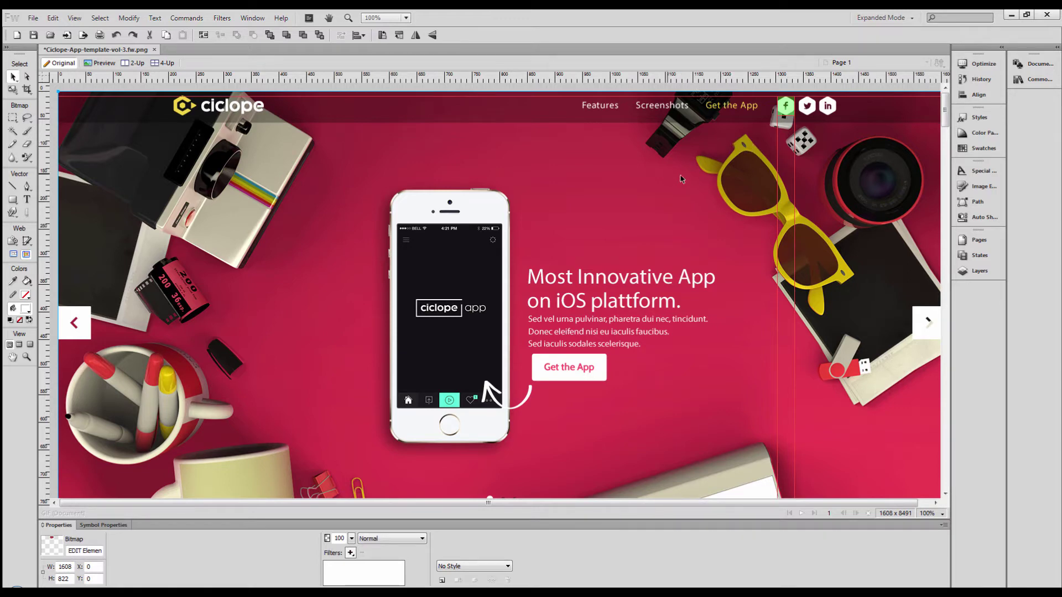
left_click(977, 276)
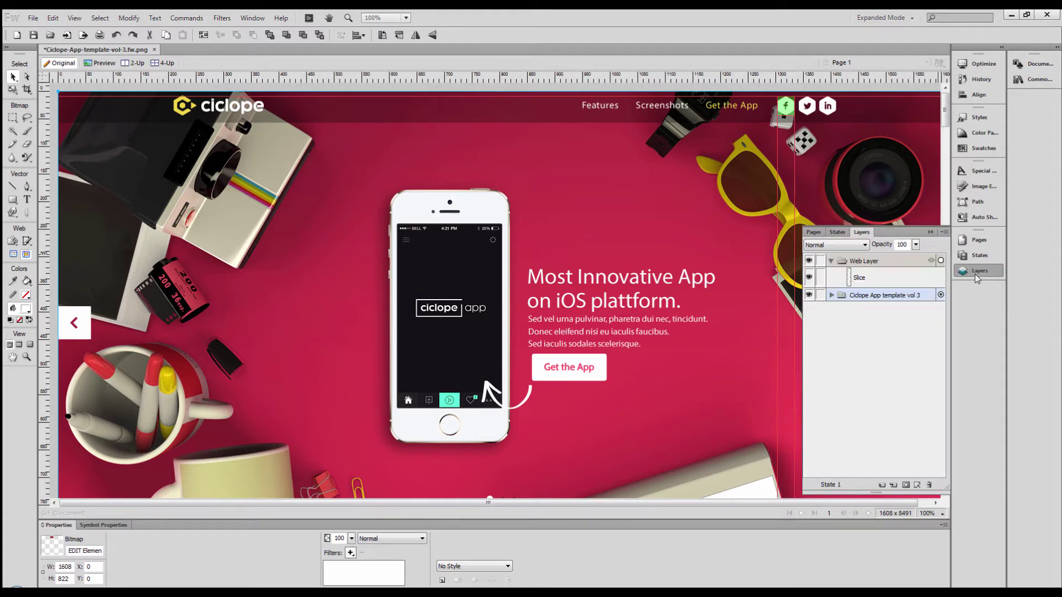
left_click(832, 295)
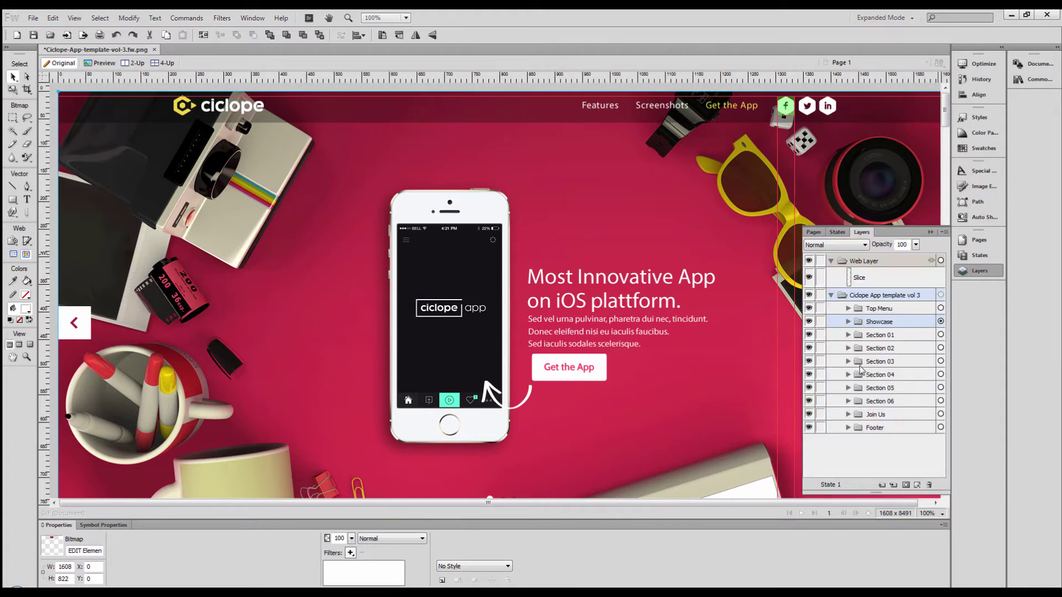
left_click_drag(809, 427, 809, 335)
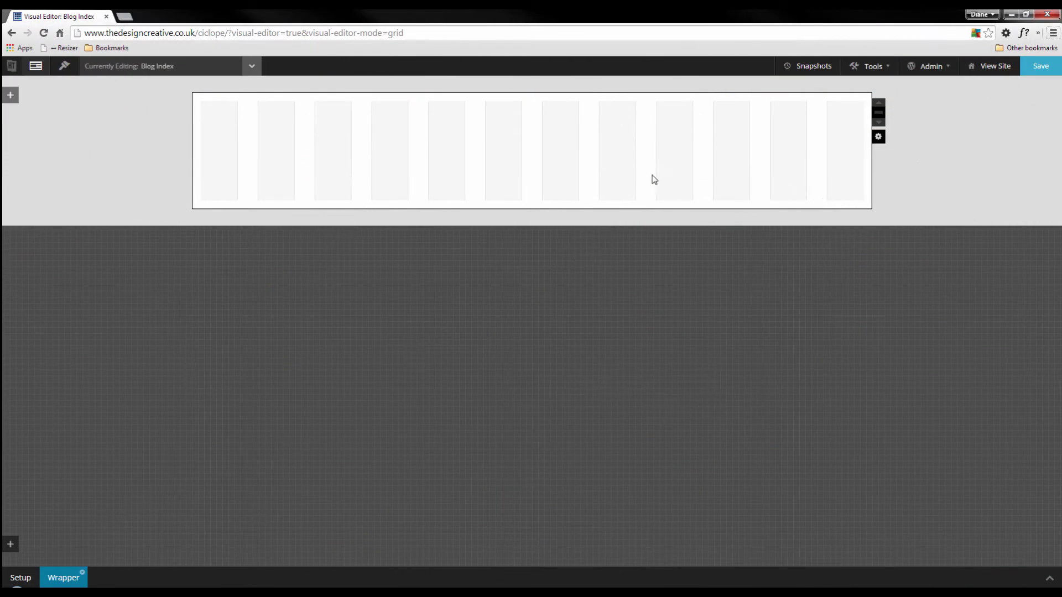
Close the wrapper's options in the Headway visual editor.
left_click(82, 573)
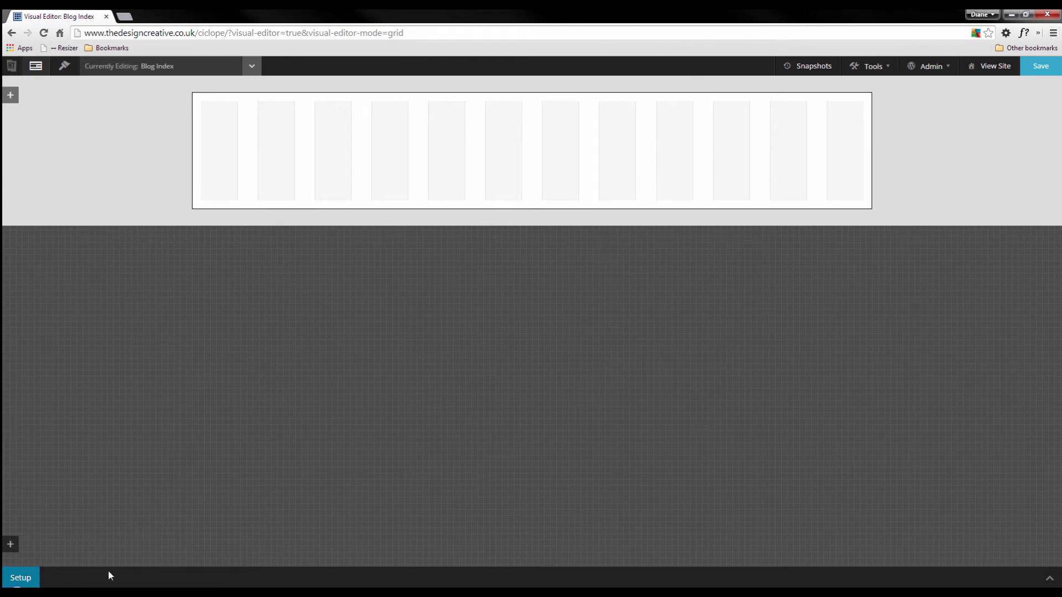
Review the global grid setup's default column count, column width and gutter width, and check the Ciclope template in Fireworks before returning to the Headway editor.
left_click(1051, 581)
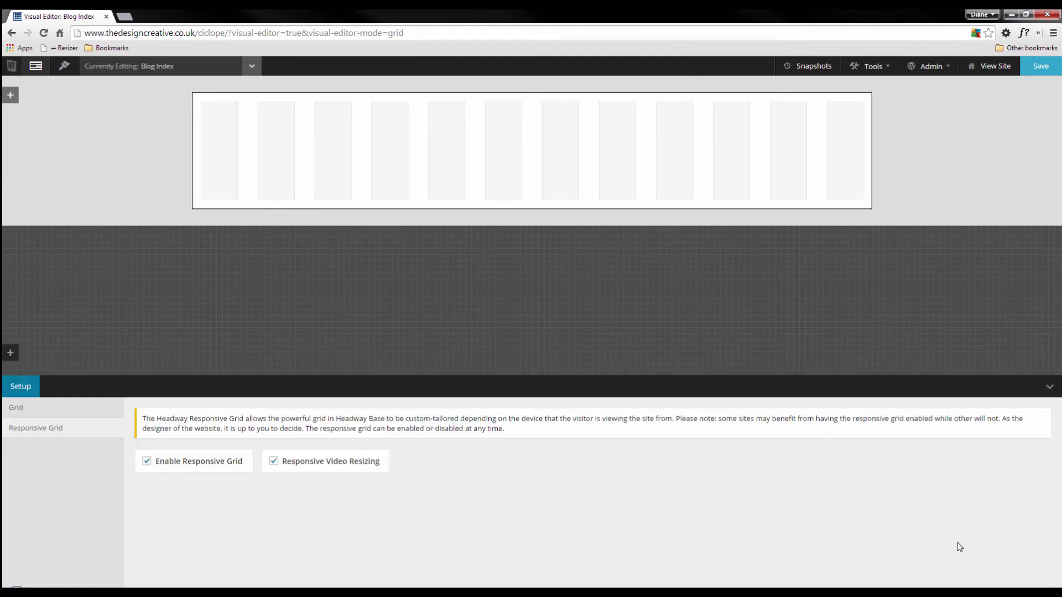
left_click(24, 410)
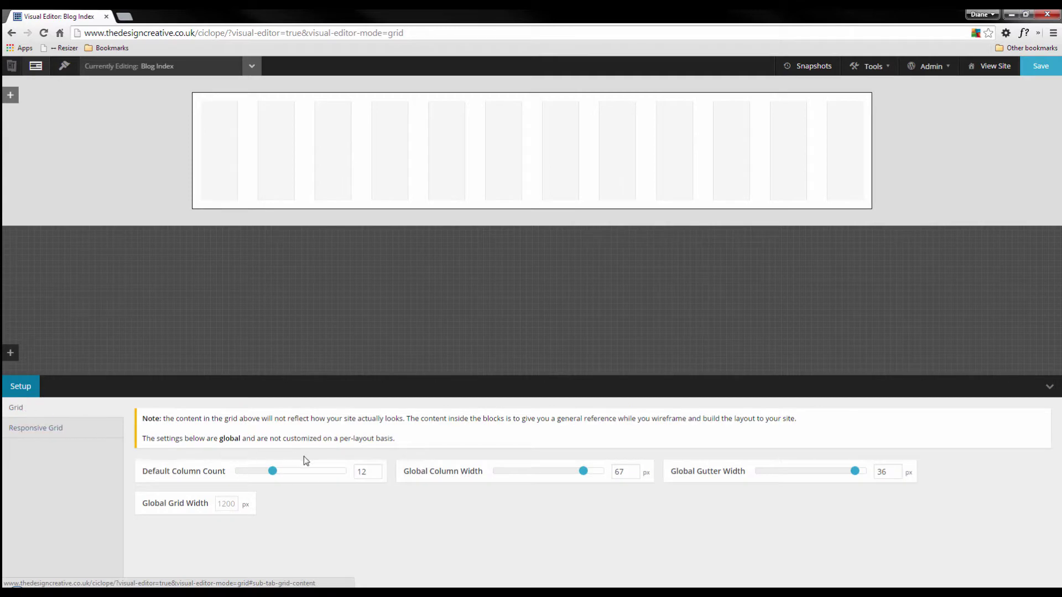
double_click(363, 471)
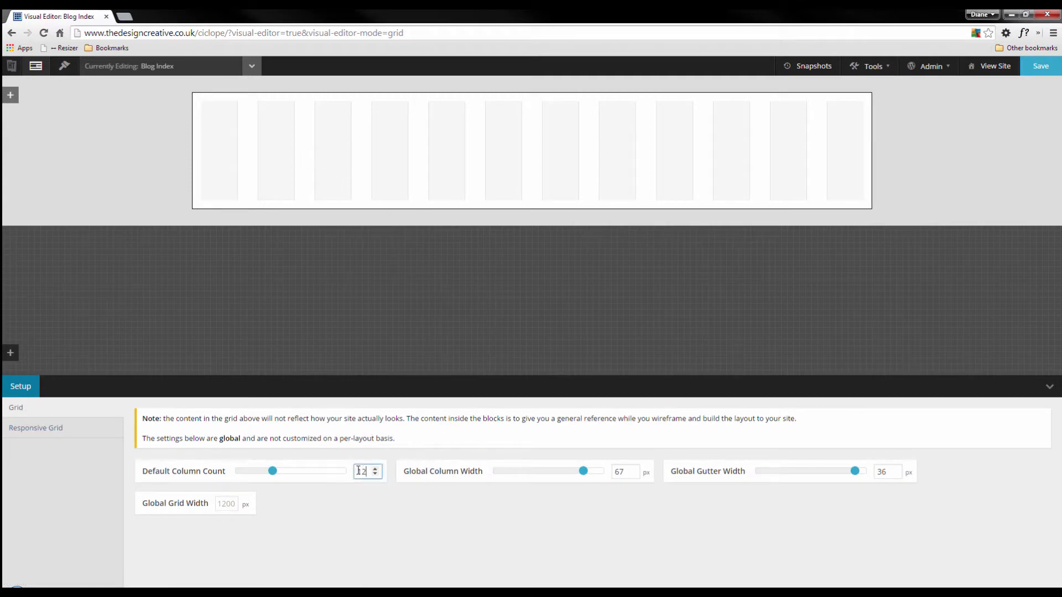
double_click(619, 471)
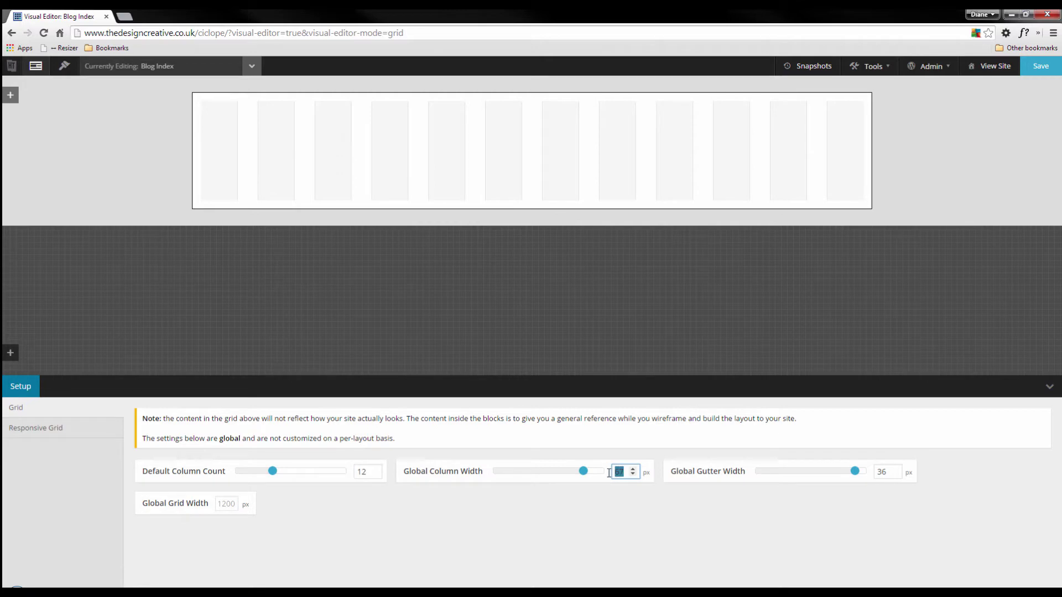
left_click(887, 472)
left_click(700, 539)
key("alt+Tab")
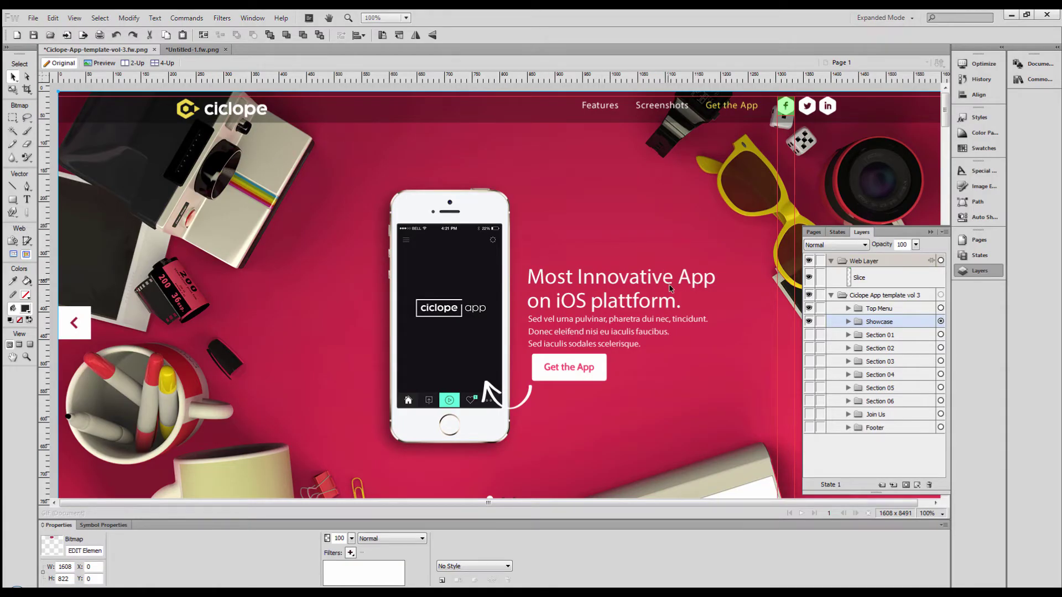
left_click(1012, 17)
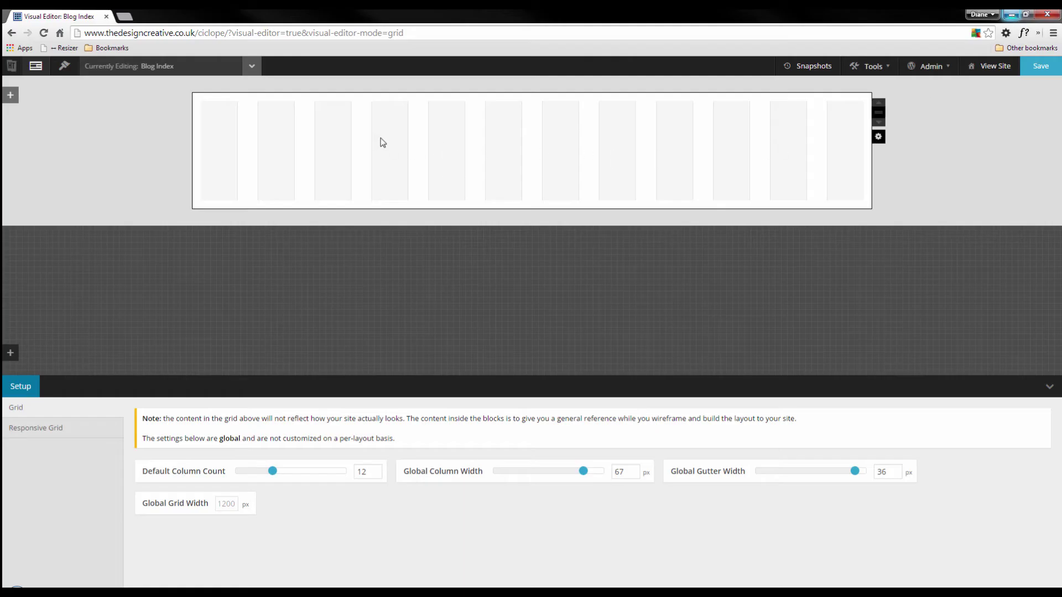
Draw a Header block about 376 by 75 px at the wrapper's upper left and use logo1.png as its banner image.
mouse_move(216, 106)
left_mouse_down()
mouse_move(405, 133)
mouse_move(411, 147)
left_mouse_up()
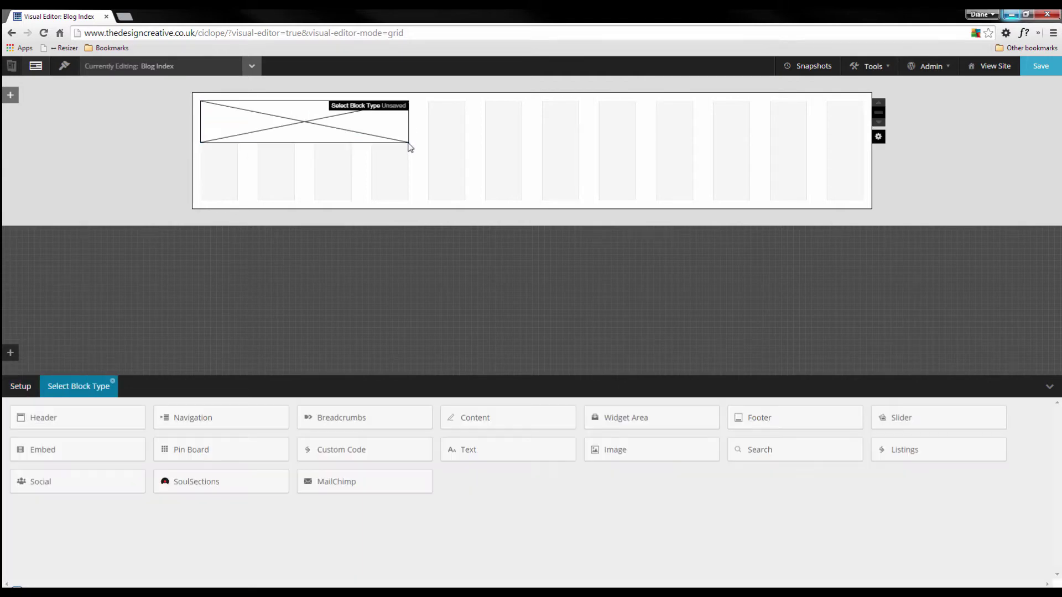
left_click(104, 422)
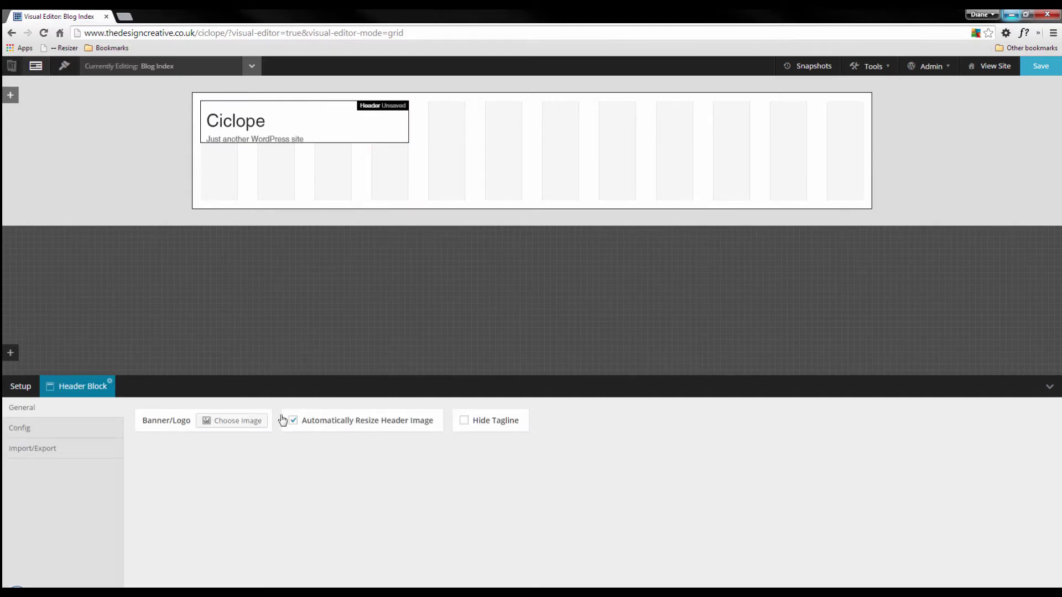
left_click(234, 425)
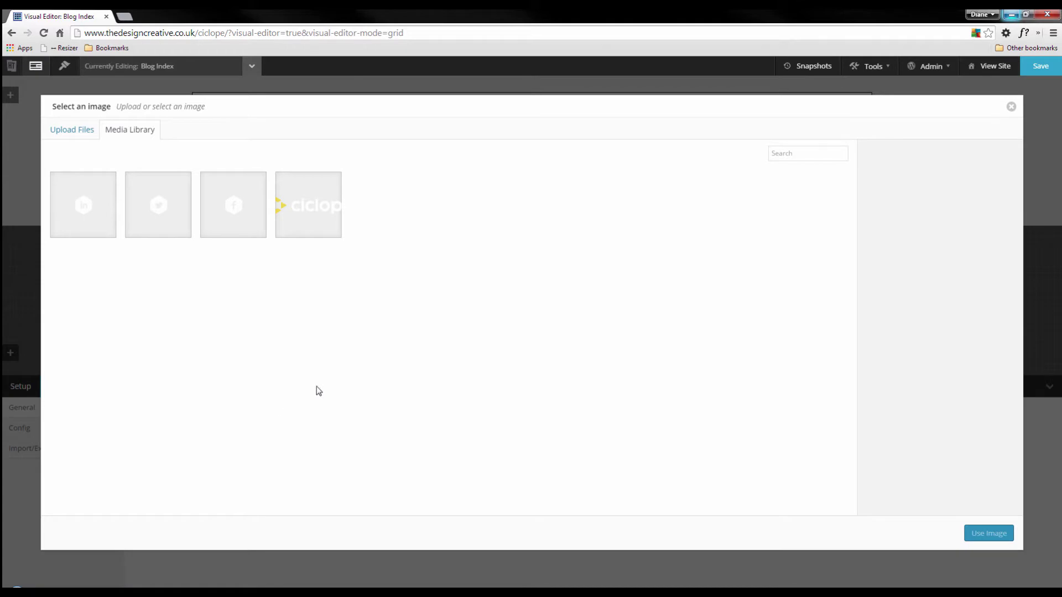
left_click(323, 222)
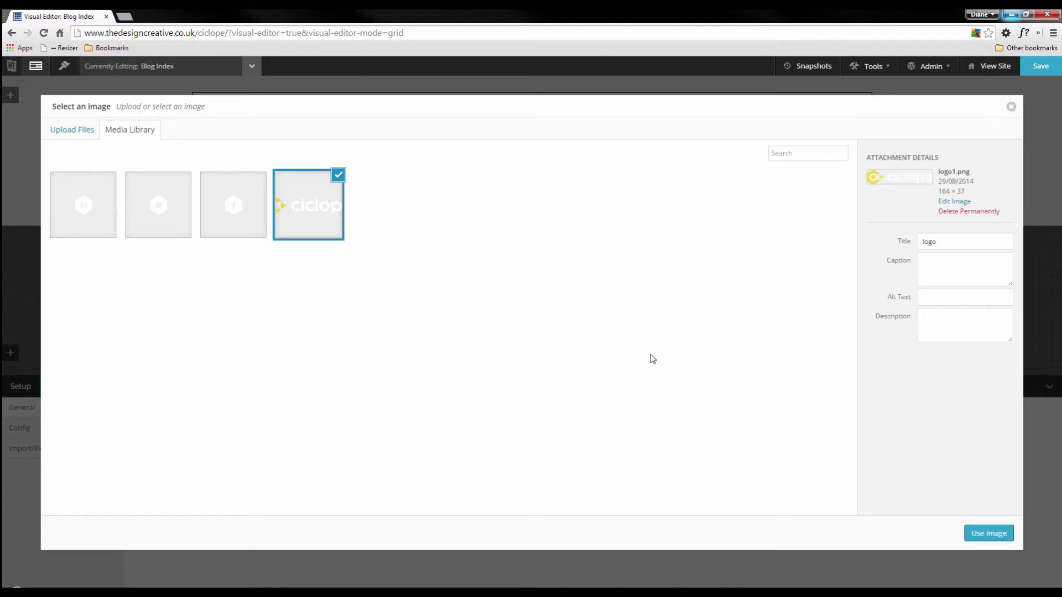
left_click(993, 534)
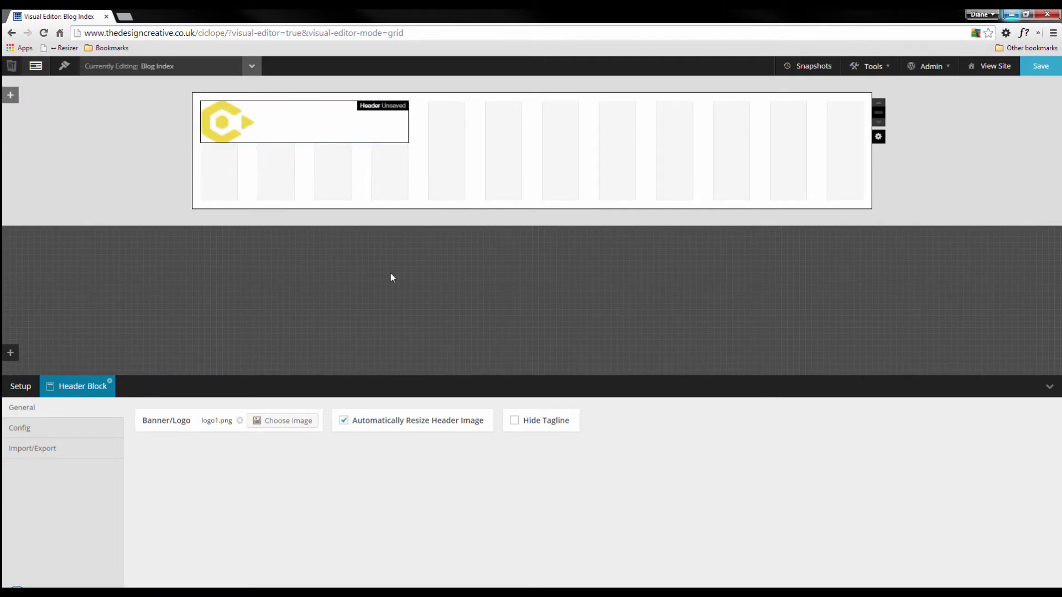
Turn off automatic header image resizing and narrow the Header block to two grid columns, 170 px wide.
left_click(387, 424)
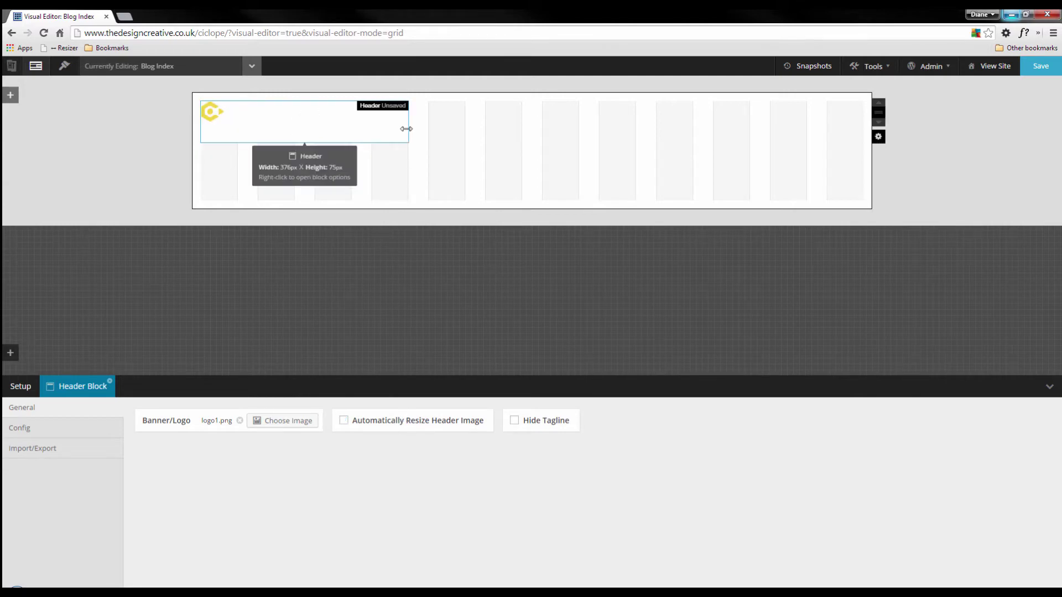
left_click_drag(402, 128, 360, 133)
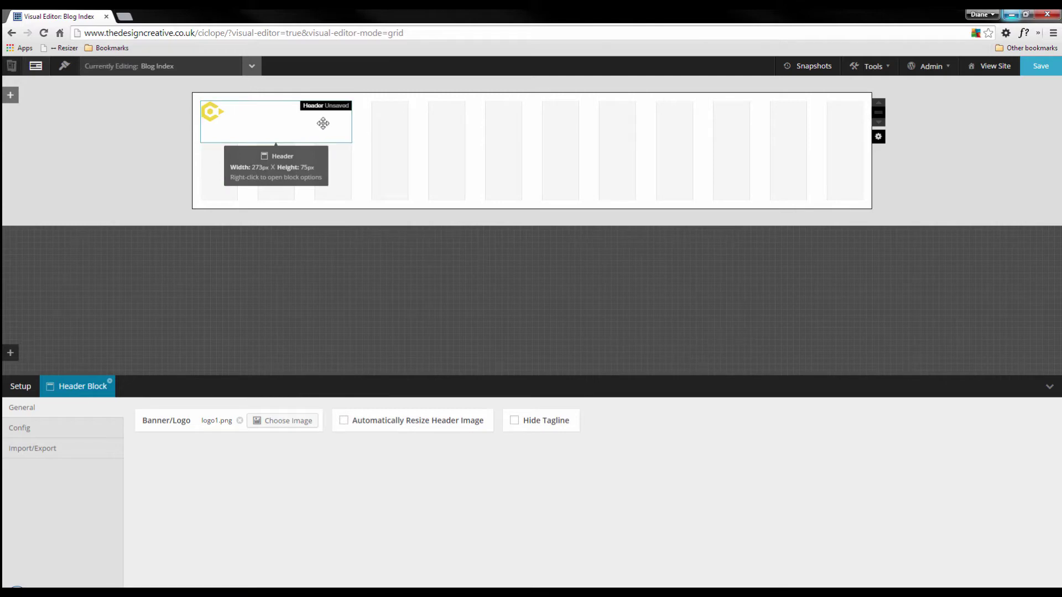
left_click_drag(352, 123, 294, 124)
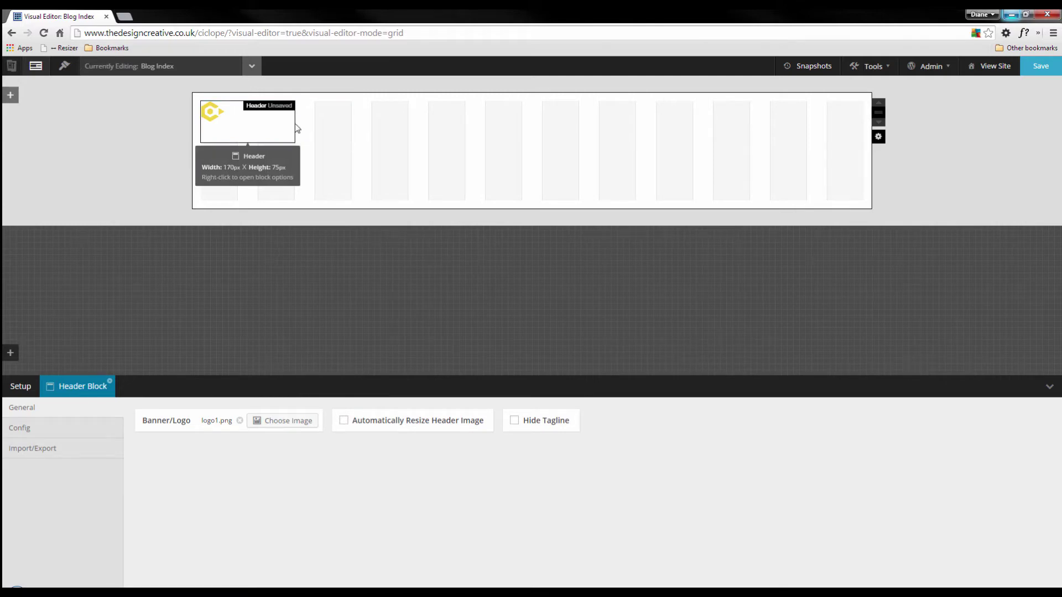
Check the dimensions of the ciclope logo in the media library and close it without choosing an image.
left_click(275, 423)
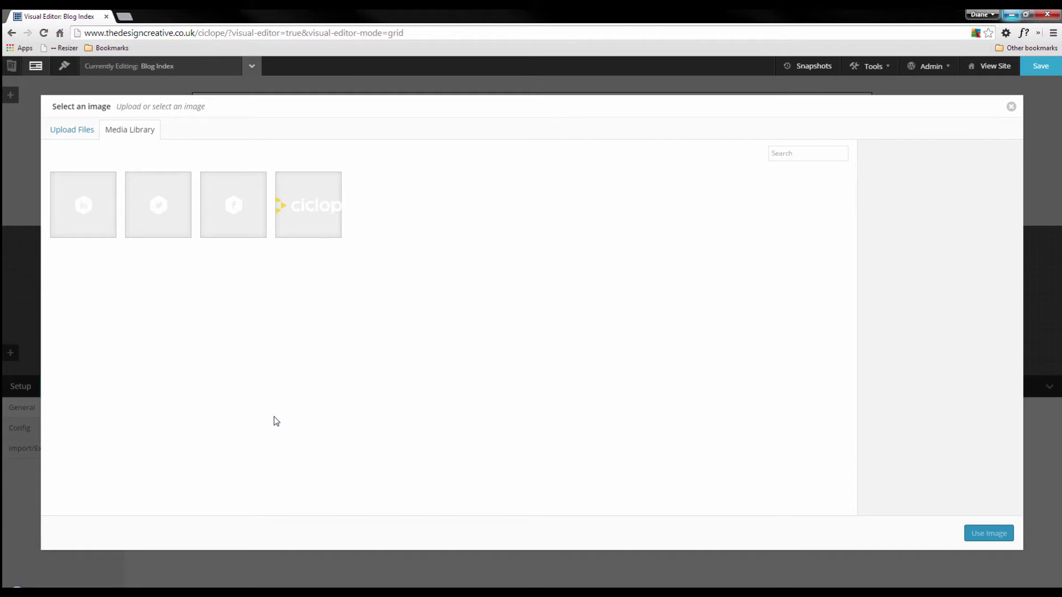
left_click(321, 197)
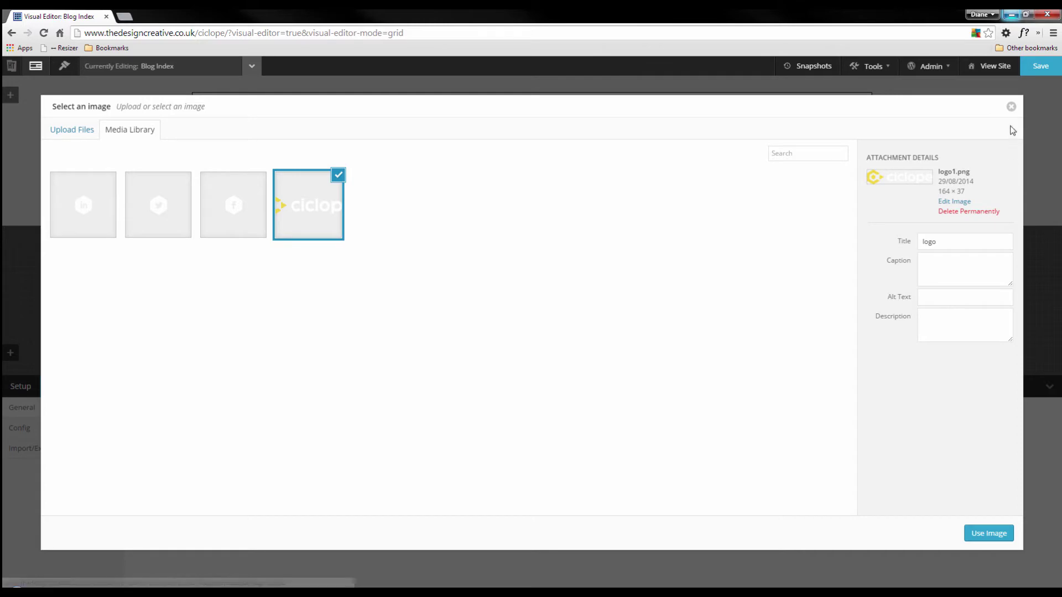
left_click(1011, 109)
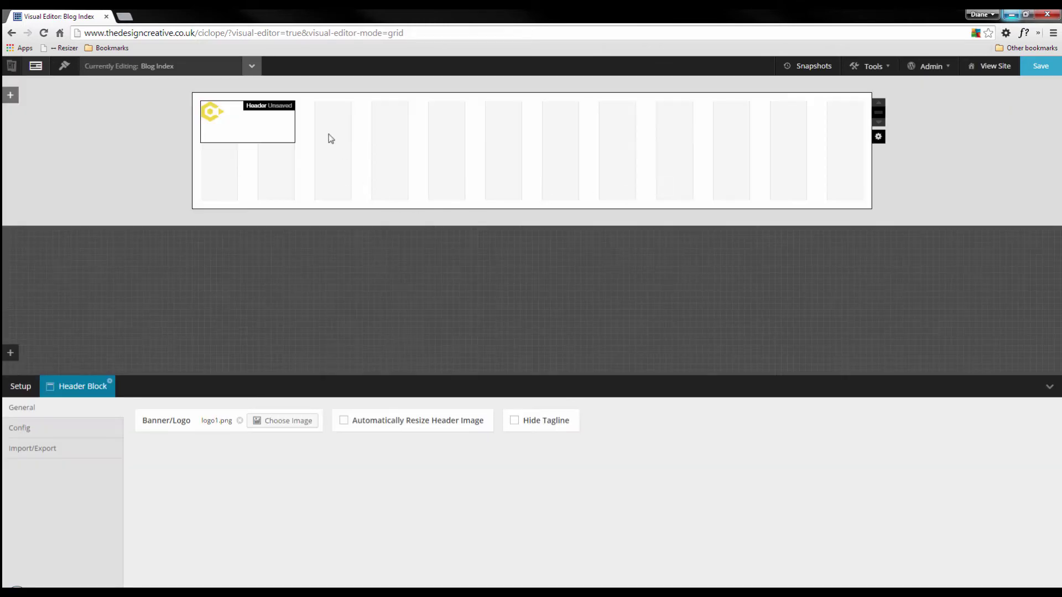
Set the Header block's alias to "logo".
right_click(219, 126)
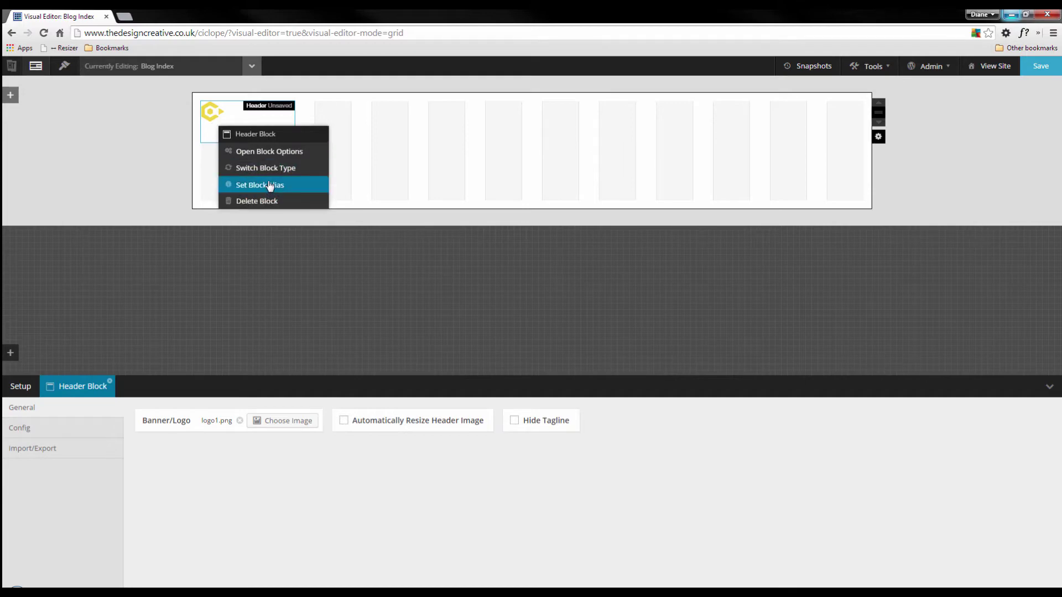
left_click(270, 186)
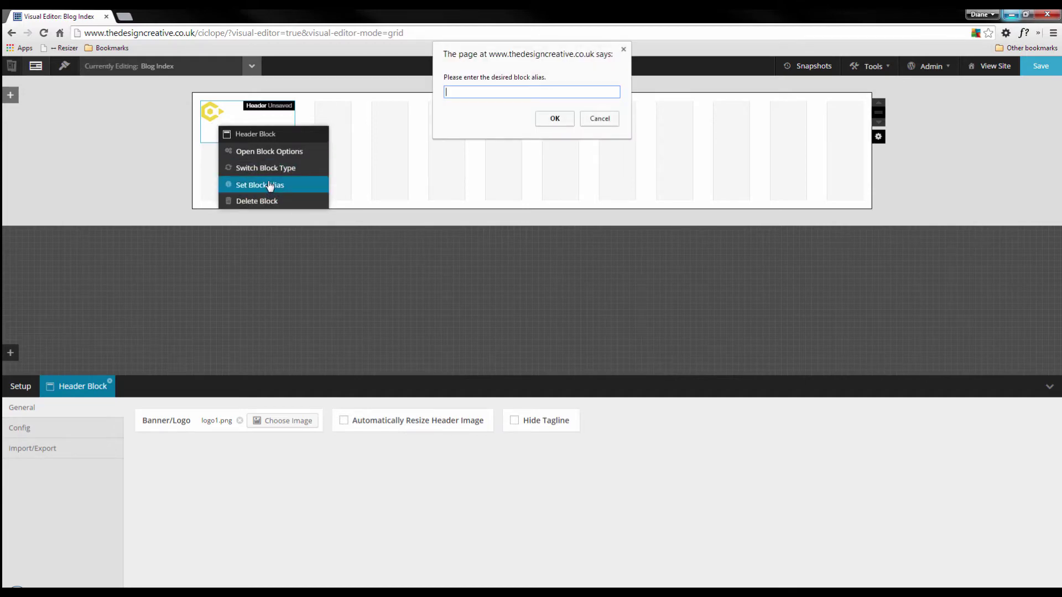
type("logo")
key("Return")
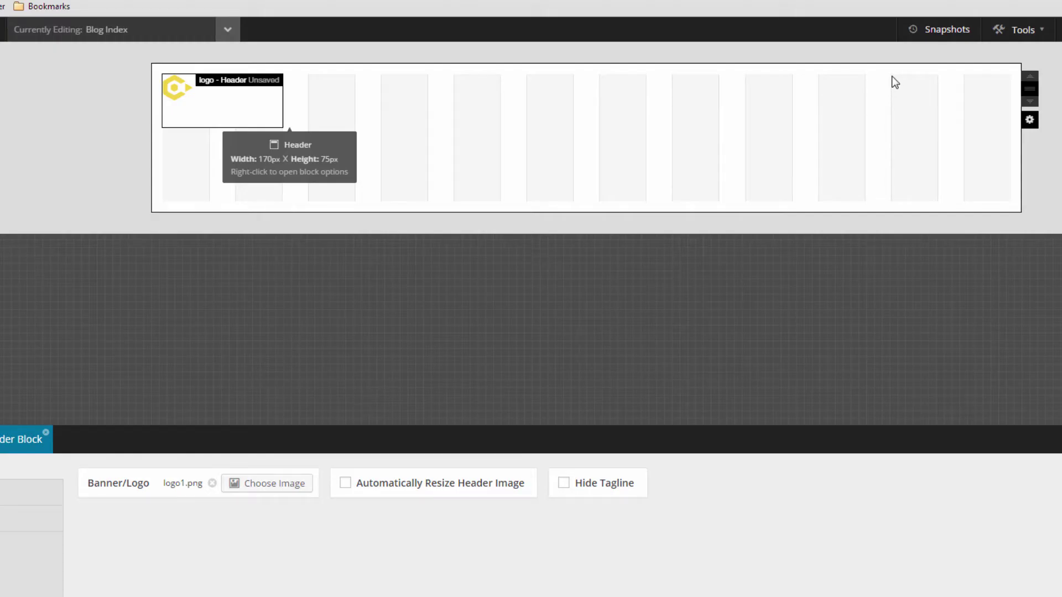
Add a Social block across the wrapper's last two grid columns and set its icon set to Custom Icons.
mouse_move(891, 76)
left_mouse_down()
mouse_move(1010, 88)
mouse_move(1021, 120)
left_mouse_up()
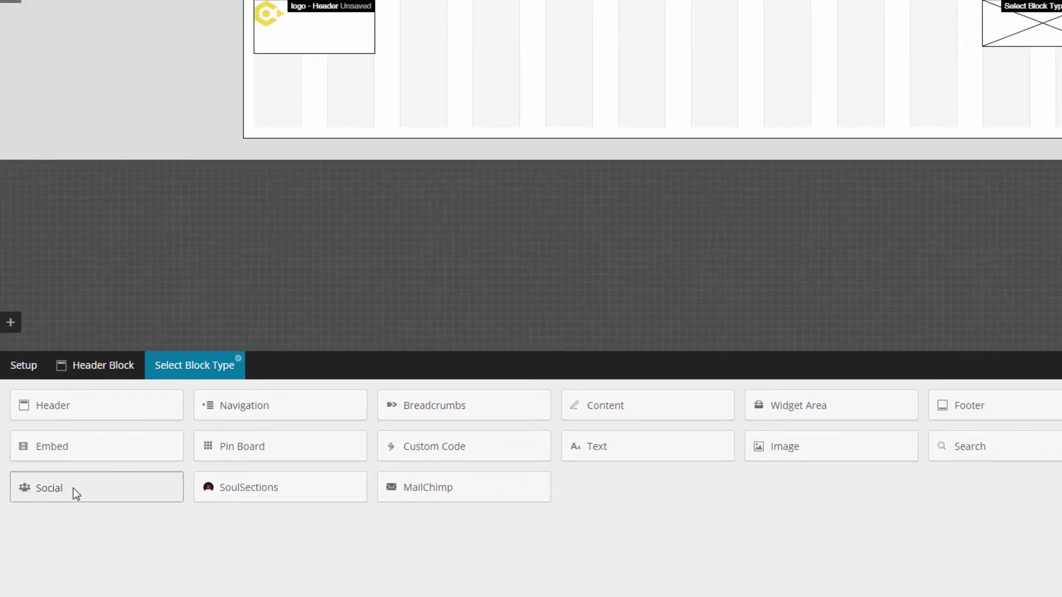
left_click(73, 488)
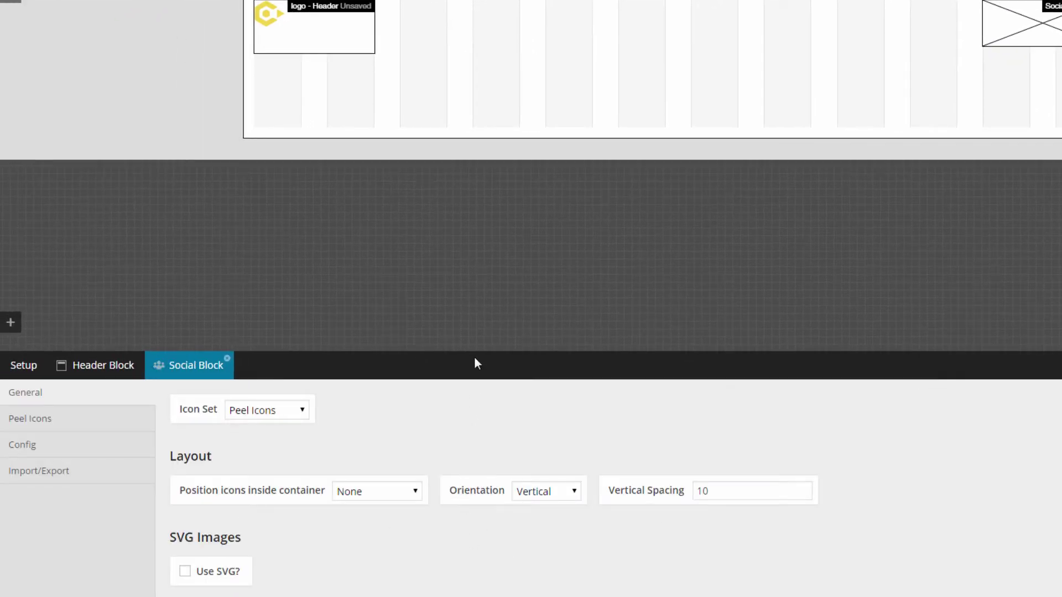
left_click_drag(472, 352, 476, 150)
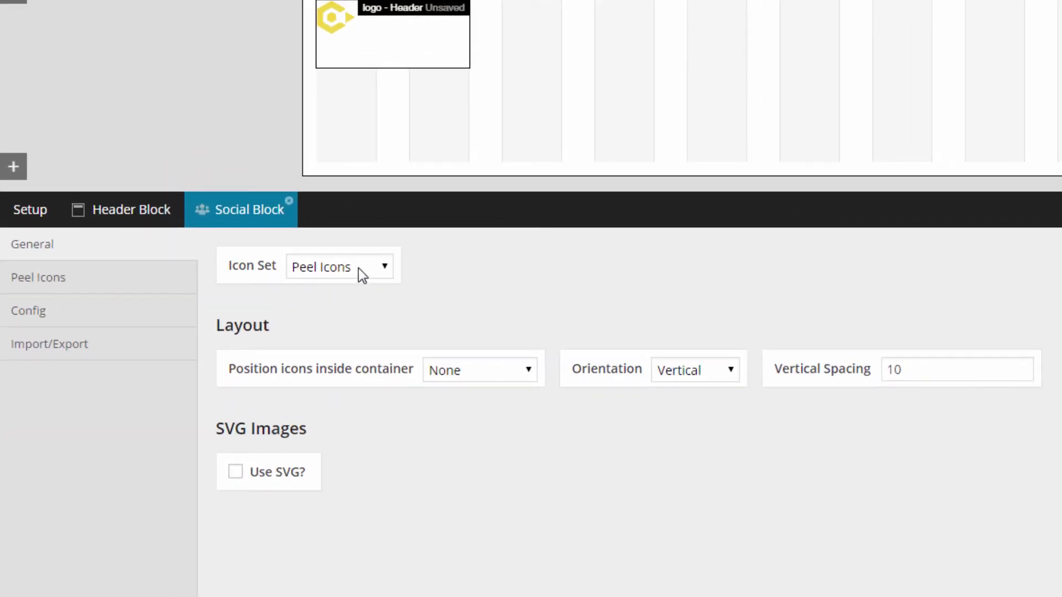
left_click(358, 268)
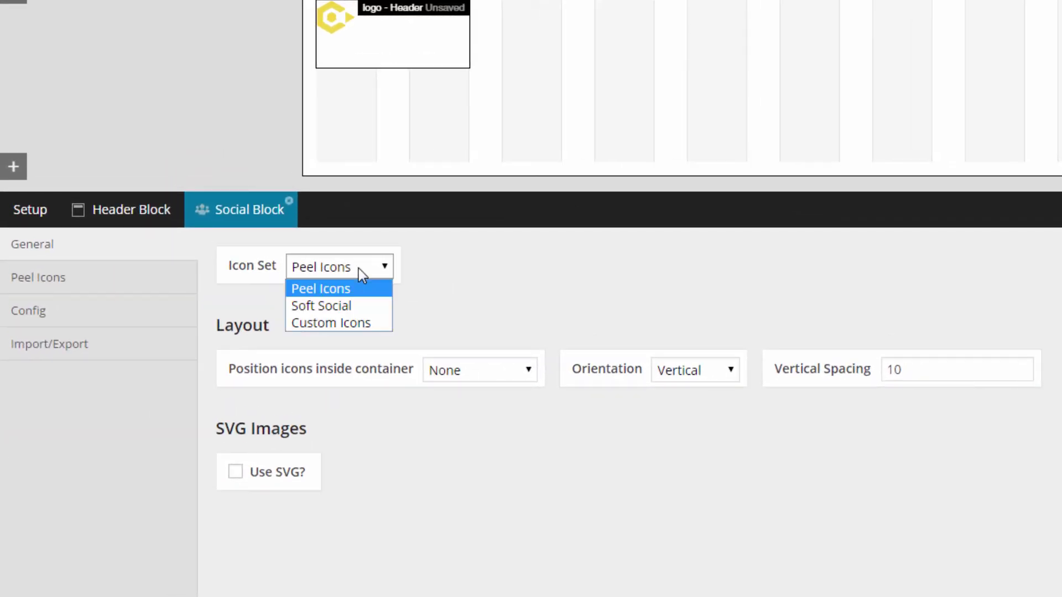
left_click(357, 320)
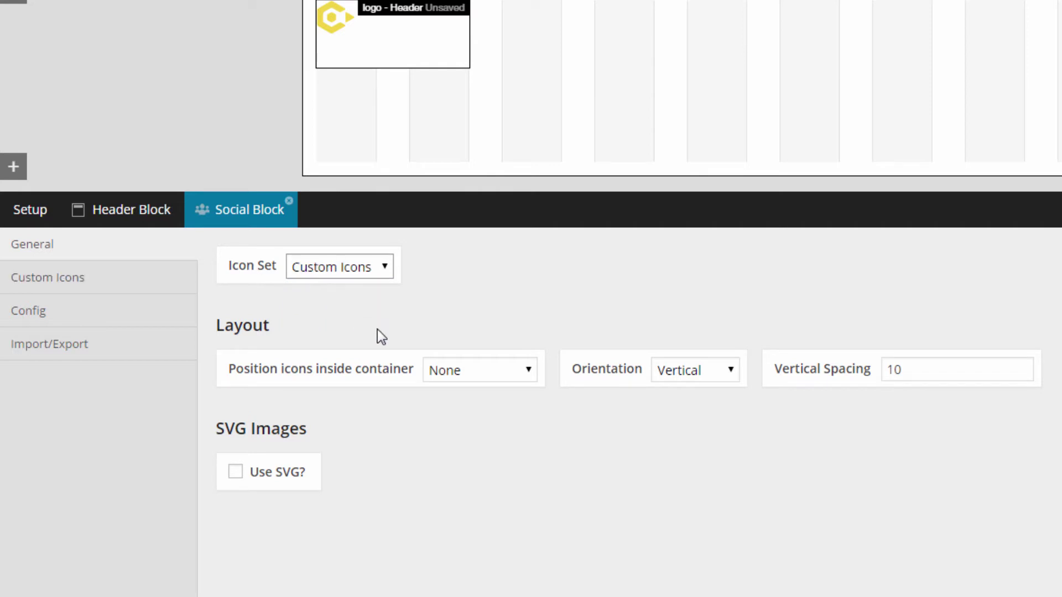
Position the Social block's icons Center Center inside the container and set their orientation to Horizontal.
left_click(483, 374)
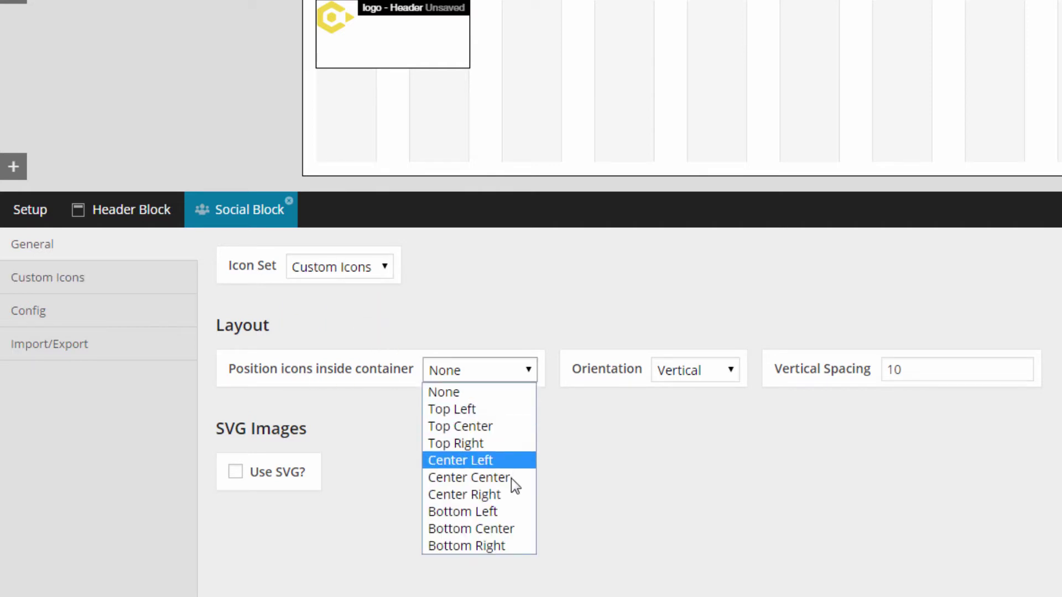
left_click(515, 486)
left_click(707, 381)
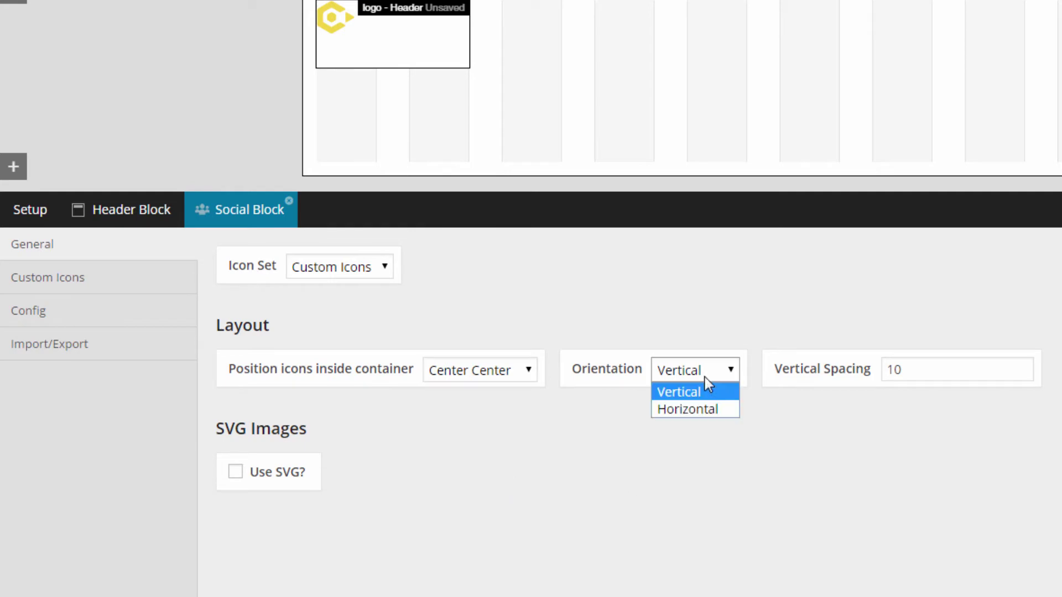
left_click(712, 410)
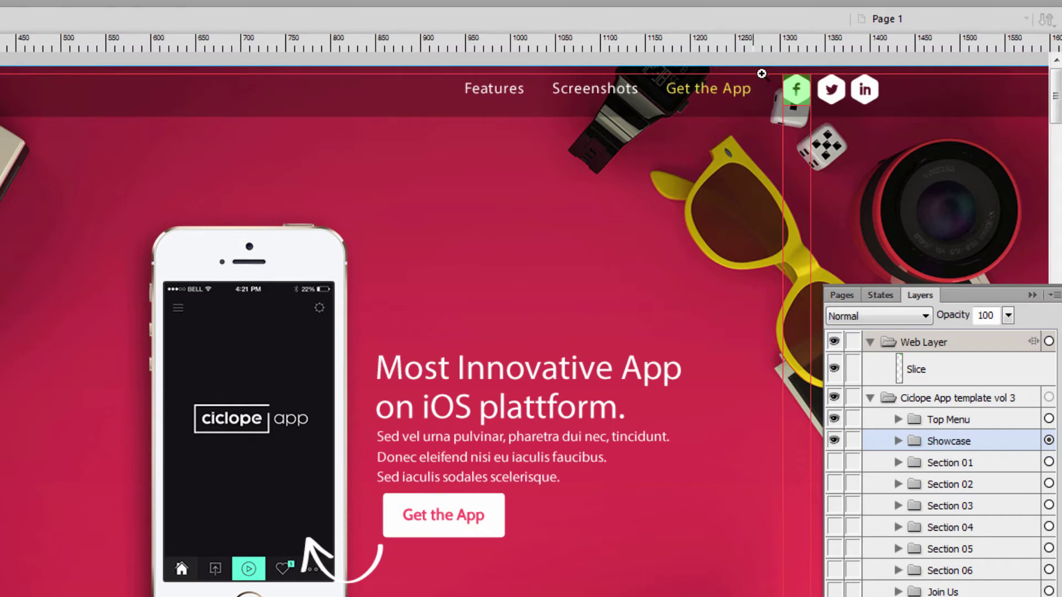
Measure the gap between the Twitter and LinkedIn icons in the Fireworks template with a slice.
left_click_drag(753, 73, 915, 141)
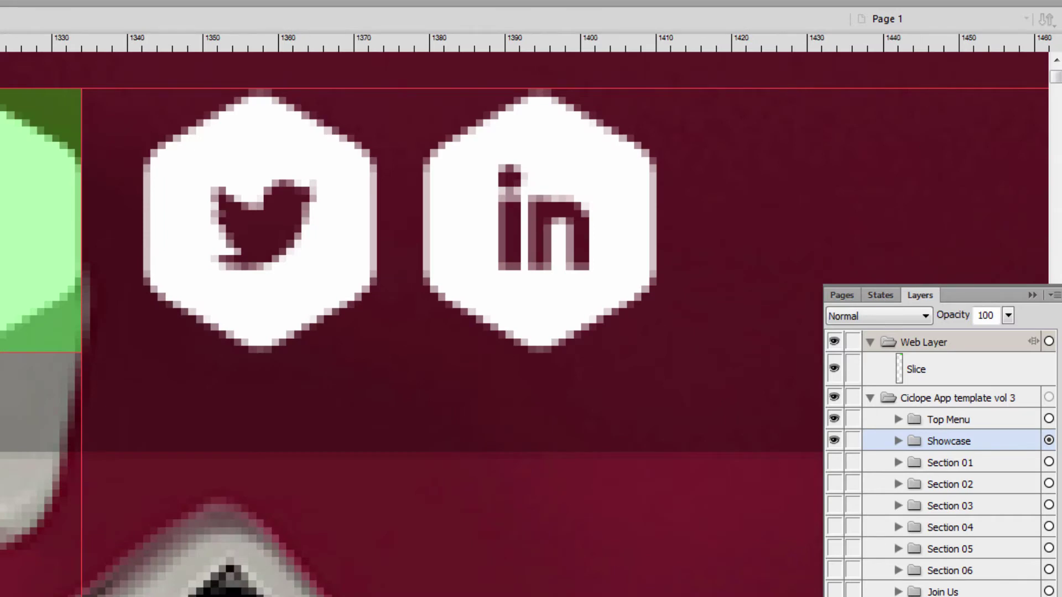
key("k")
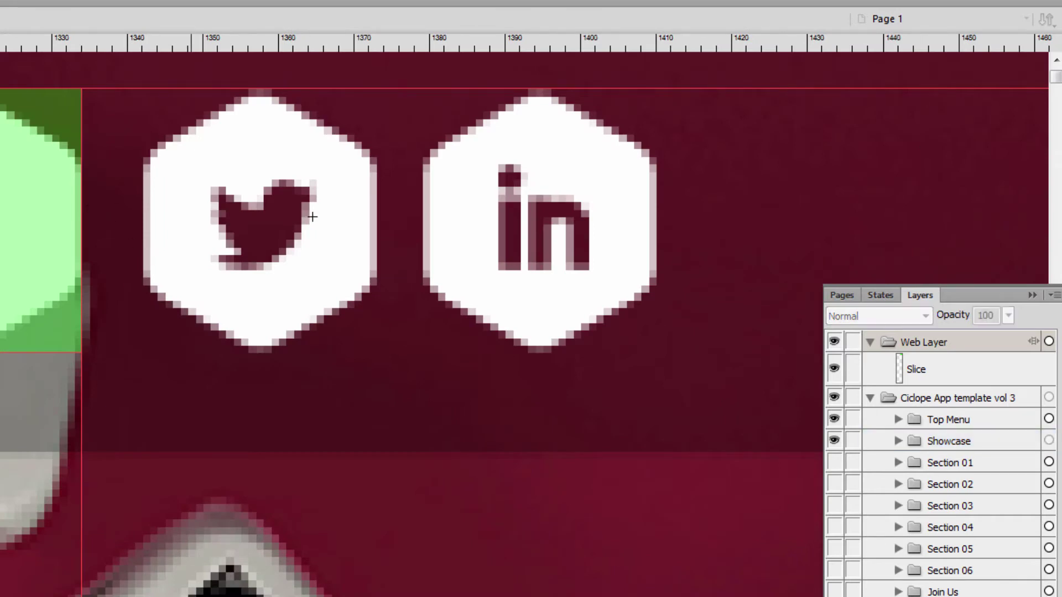
left_click_drag(377, 201, 423, 241)
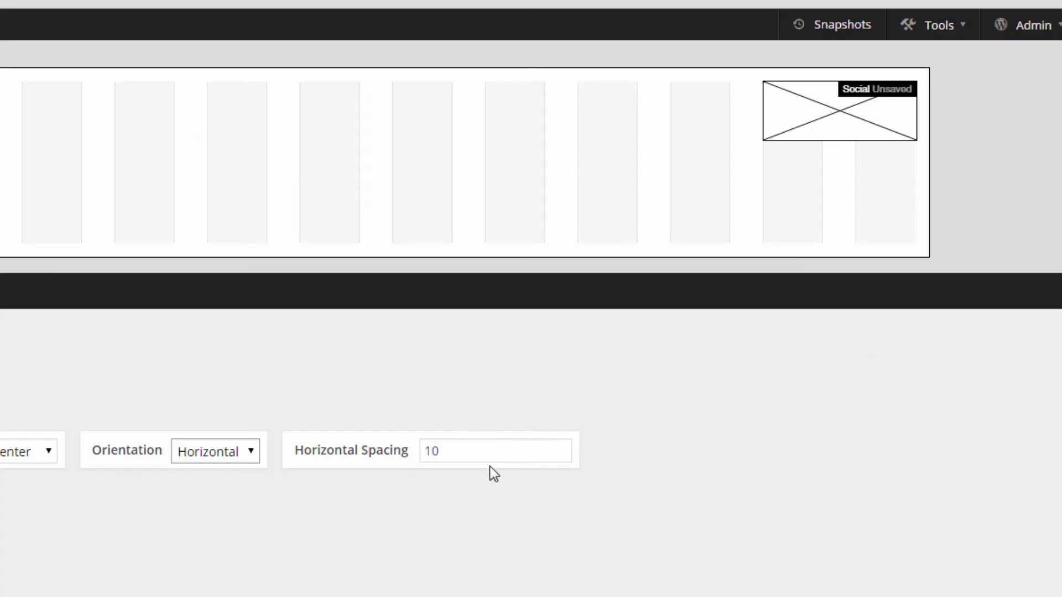
Set the Social block's horizontal icon spacing to 6 in the Headway editor.
left_click(412, 449)
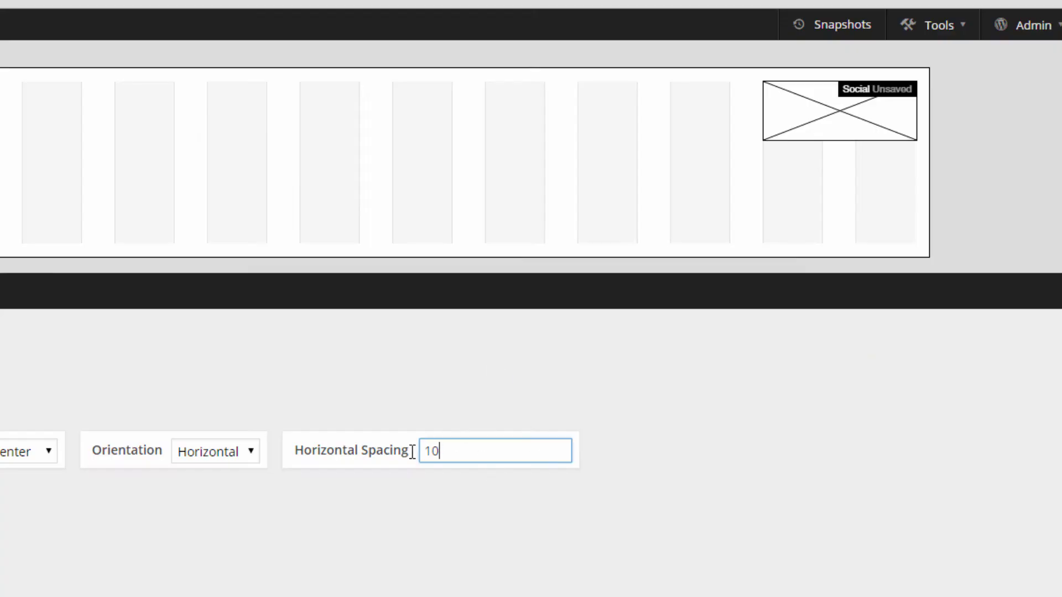
type("6")
left_click(232, 512)
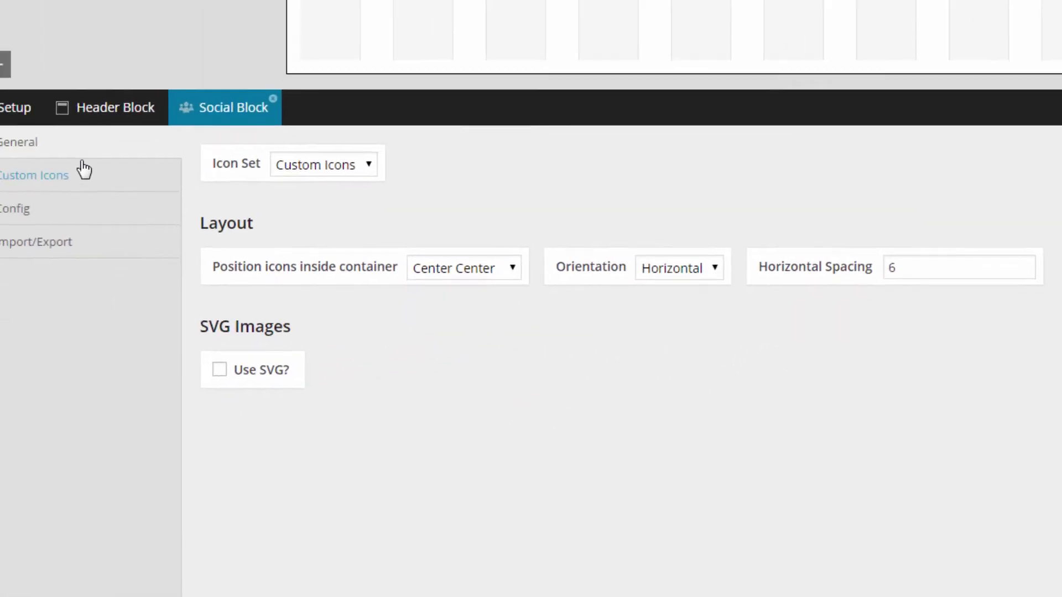
Assign the Facebook image social_r1_c1.png from the media library to the Social block's first custom icon.
left_click(68, 178)
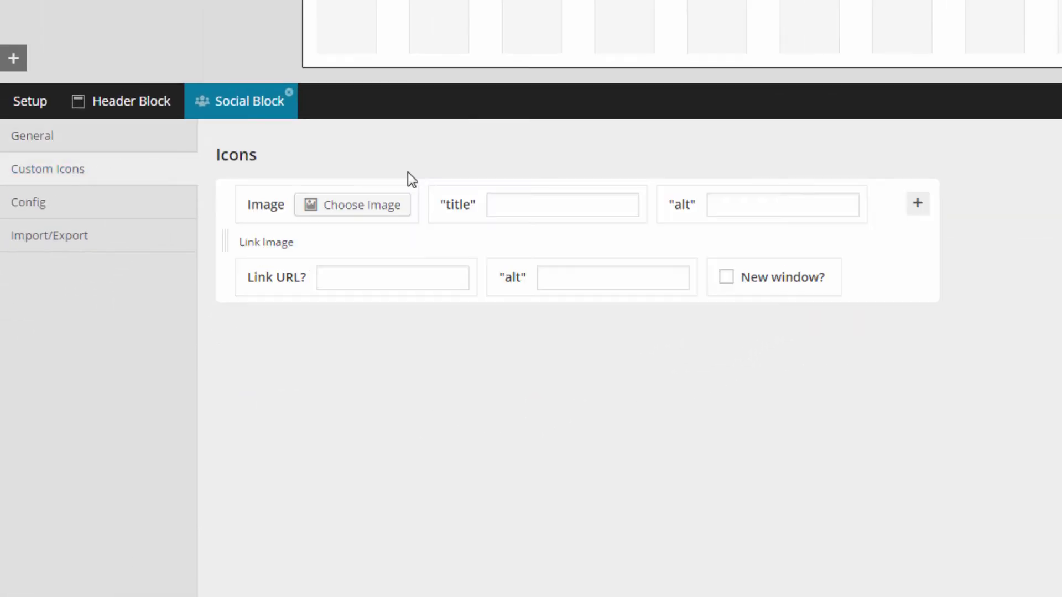
left_click(372, 206)
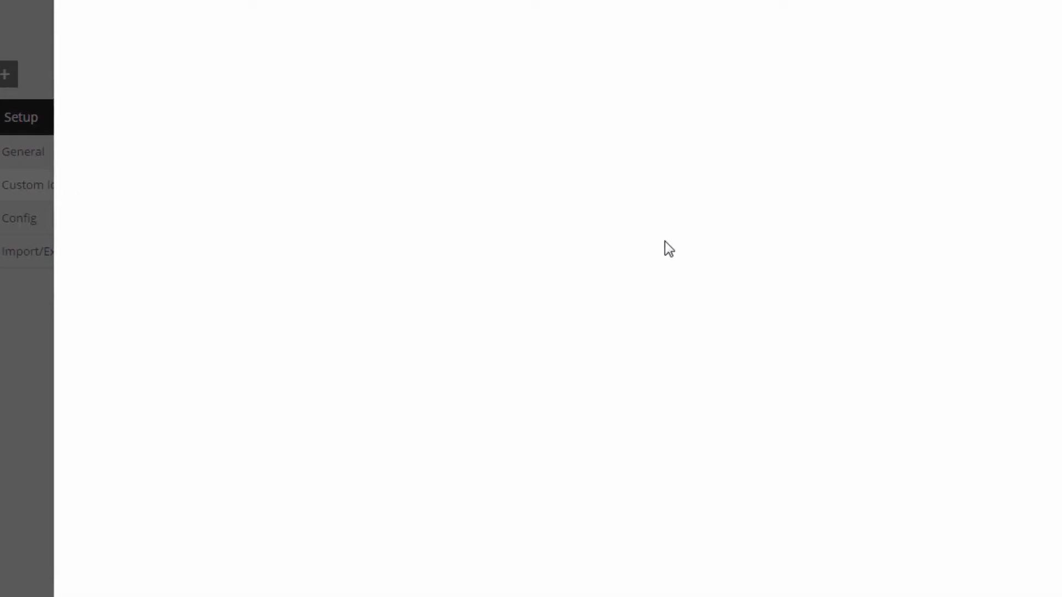
left_click(323, 154)
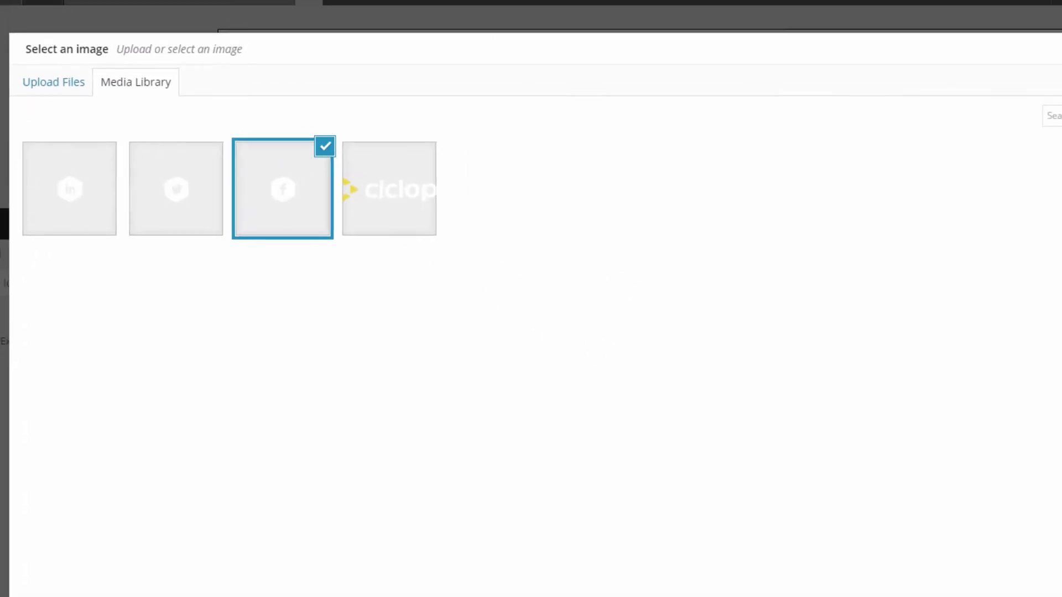
left_click(1021, 578)
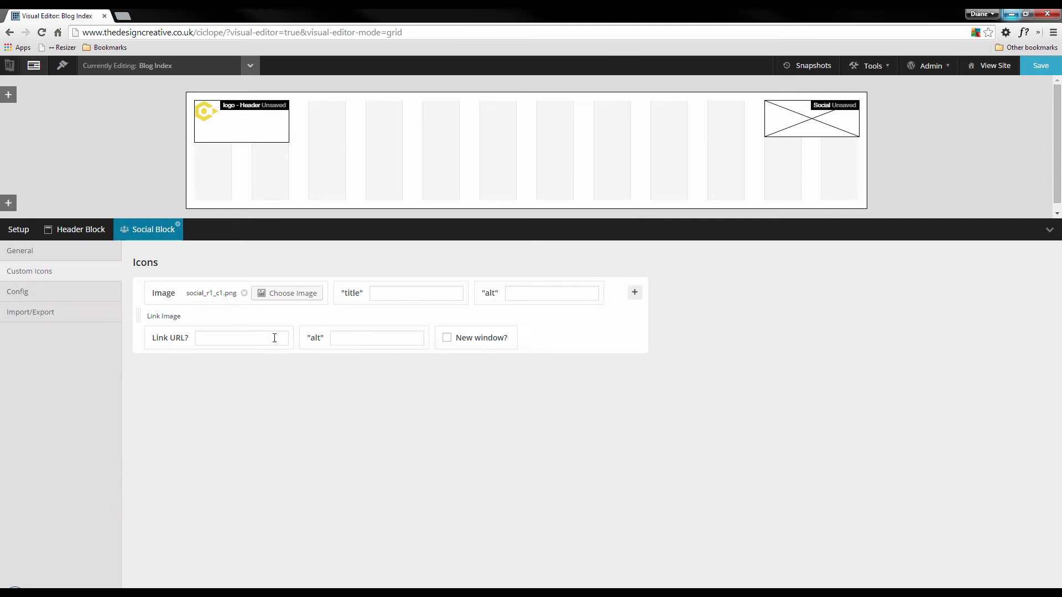
Add two more custom icon entries and assign the Twitter image social_r1_c3.png to the second one.
left_click(635, 294)
left_click(635, 294)
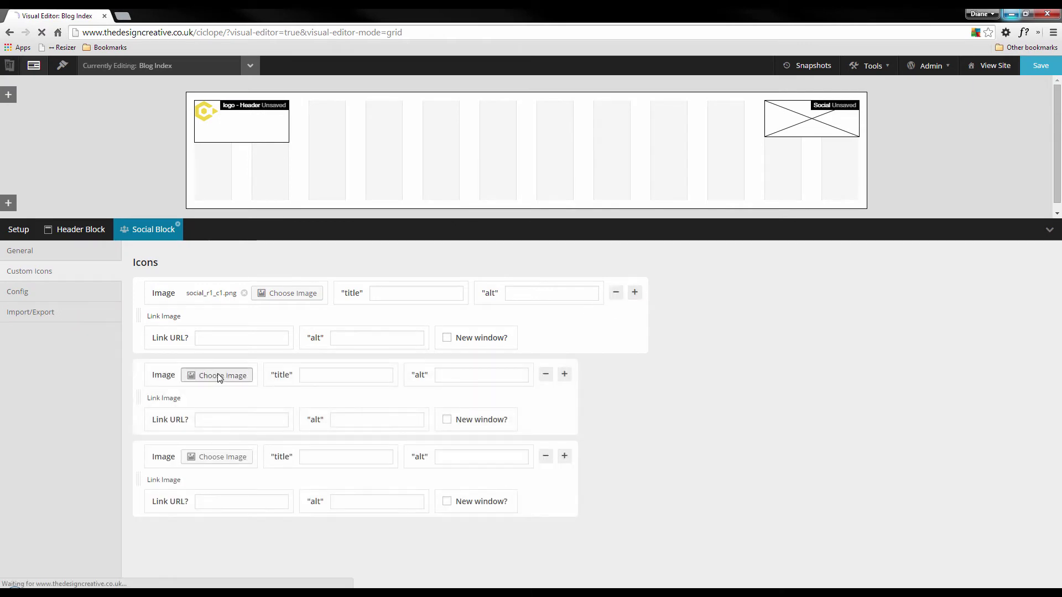
left_click(217, 376)
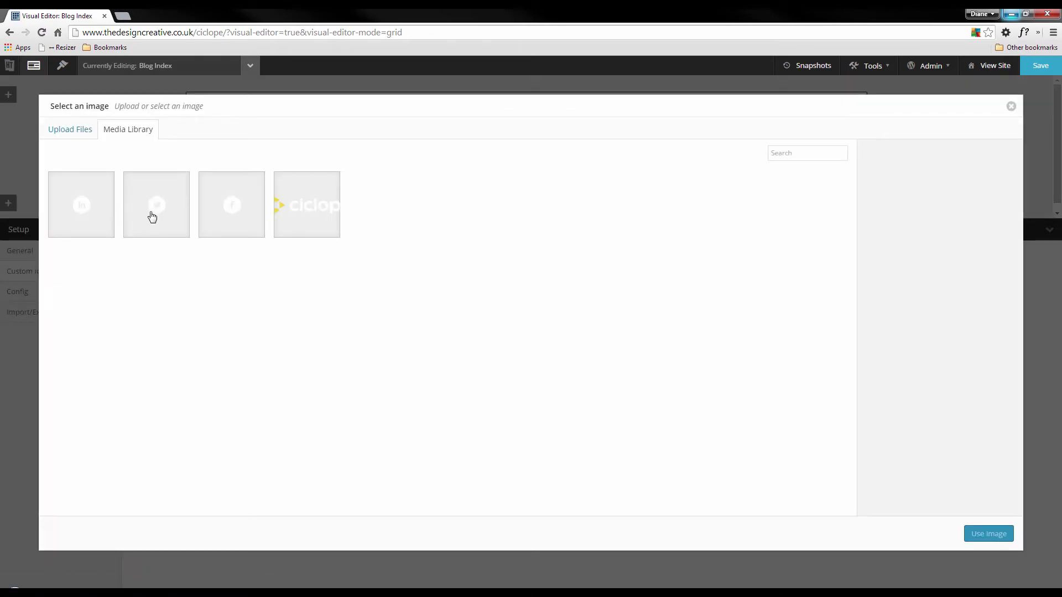
left_click(152, 216)
left_click(985, 535)
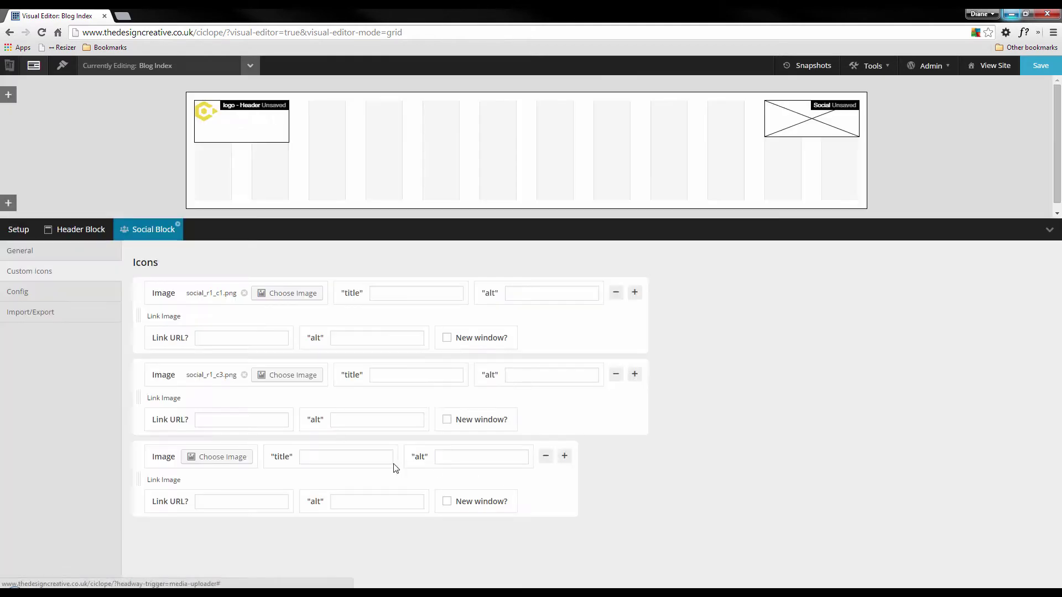
Assign the LinkedIn image social_r1_c5.png from the media library to the third custom icon.
left_click(226, 458)
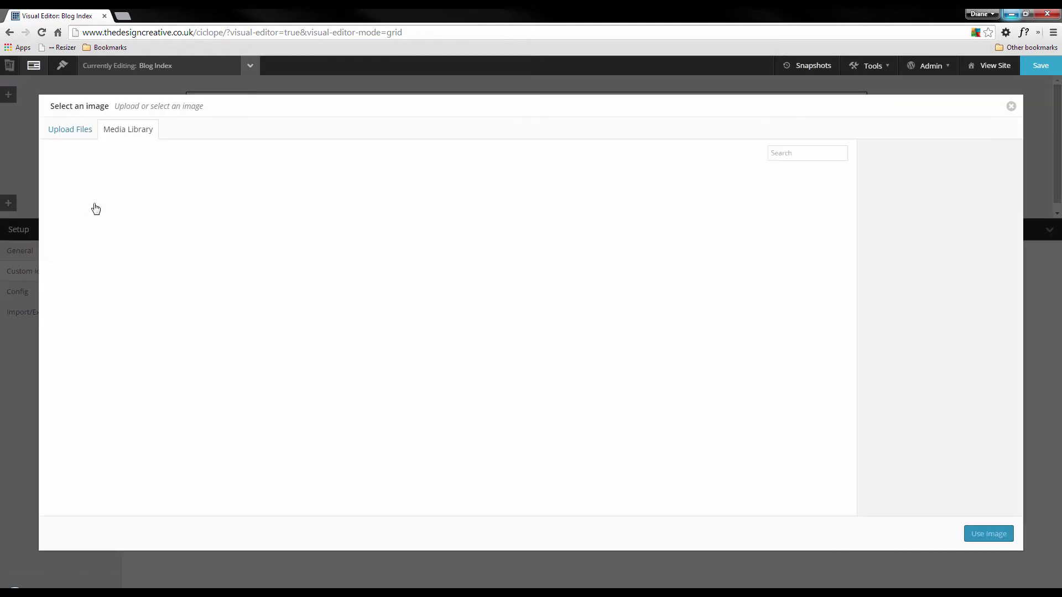
left_click(92, 208)
left_click(989, 536)
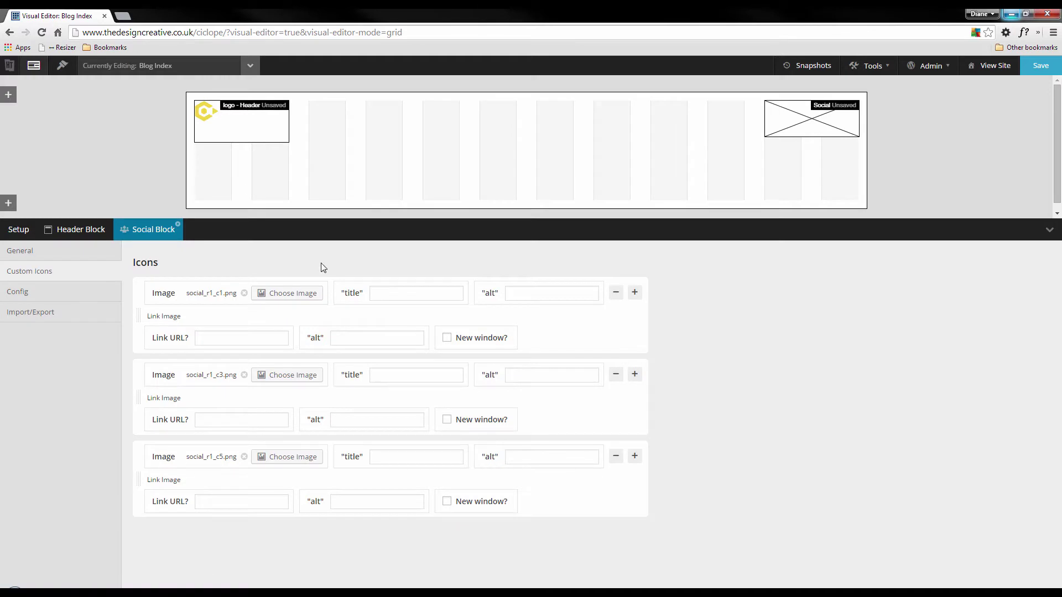
Set the first custom icon's title to "Join us at Facebook".
left_click(393, 288)
type("Join us at F")
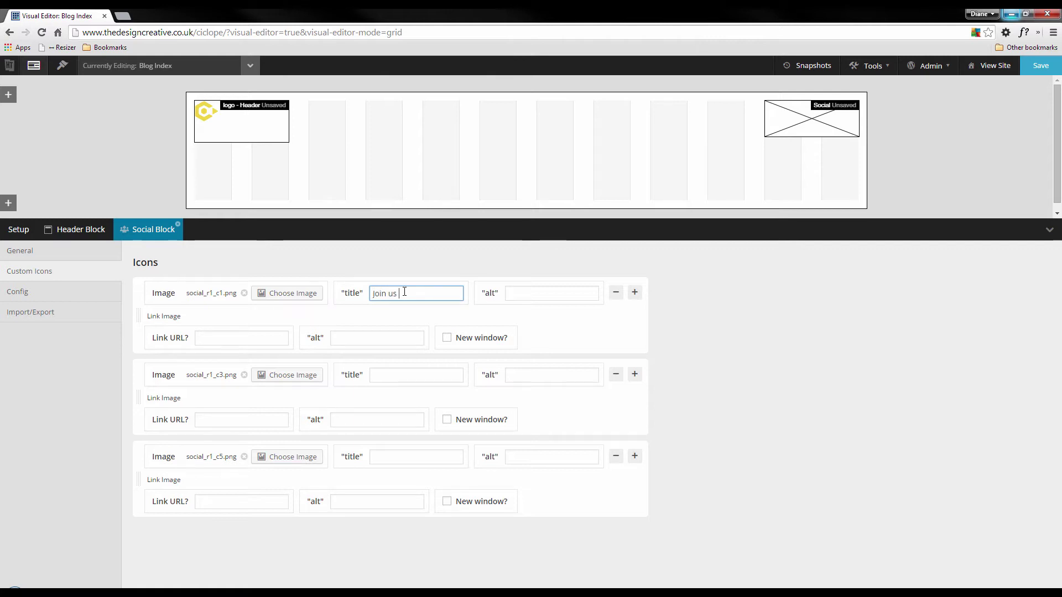
type("acebook")
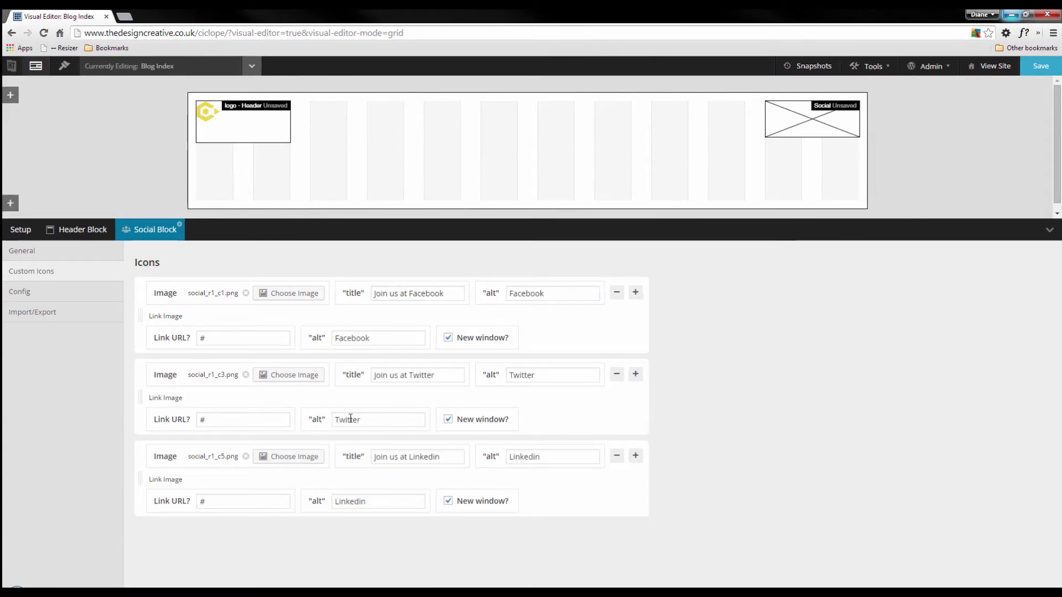
Set the Social block's alias to "header social".
right_click(804, 126)
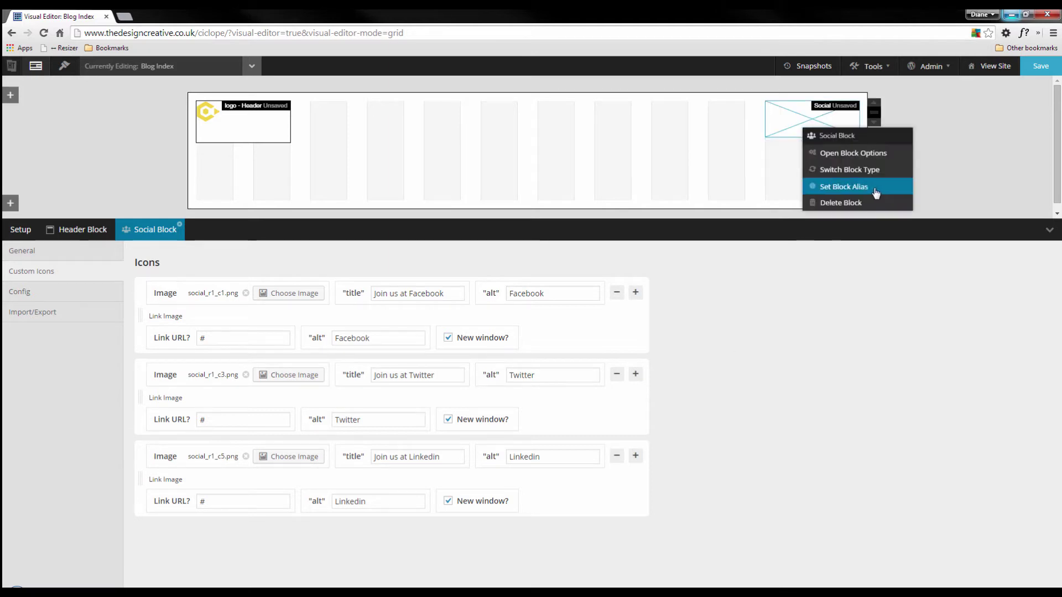
left_click(872, 187)
type("s")
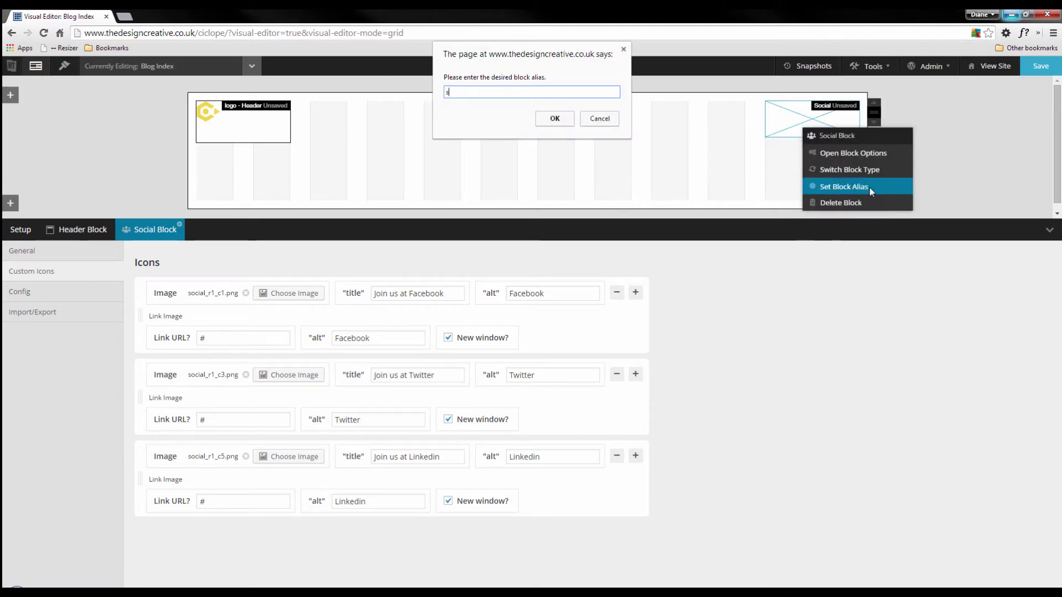
type("ocial")
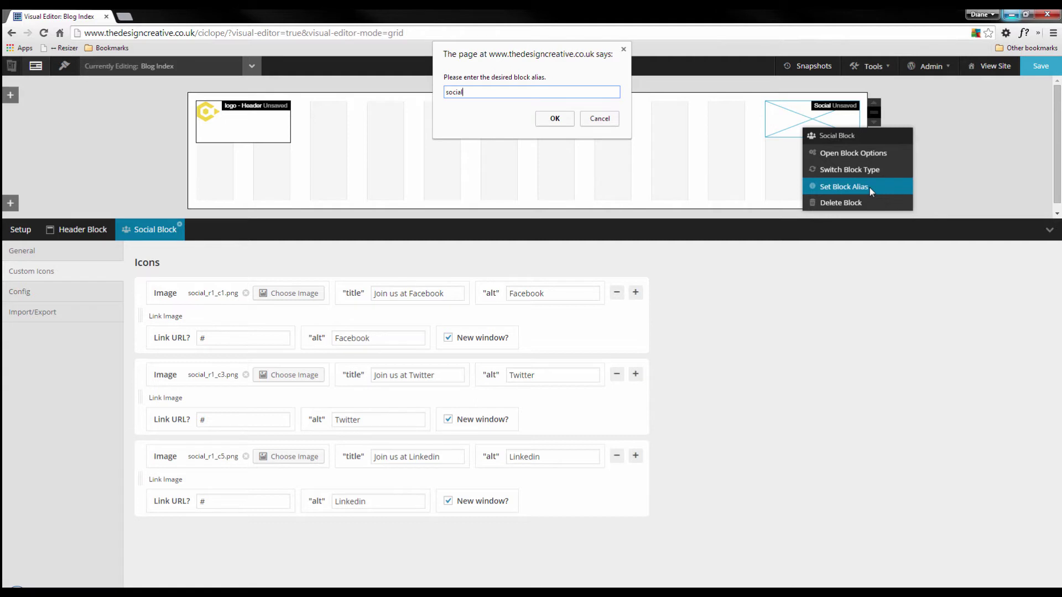
key("BackSpace")
key("BackSpace")
key("BackSpace")
key("Return")
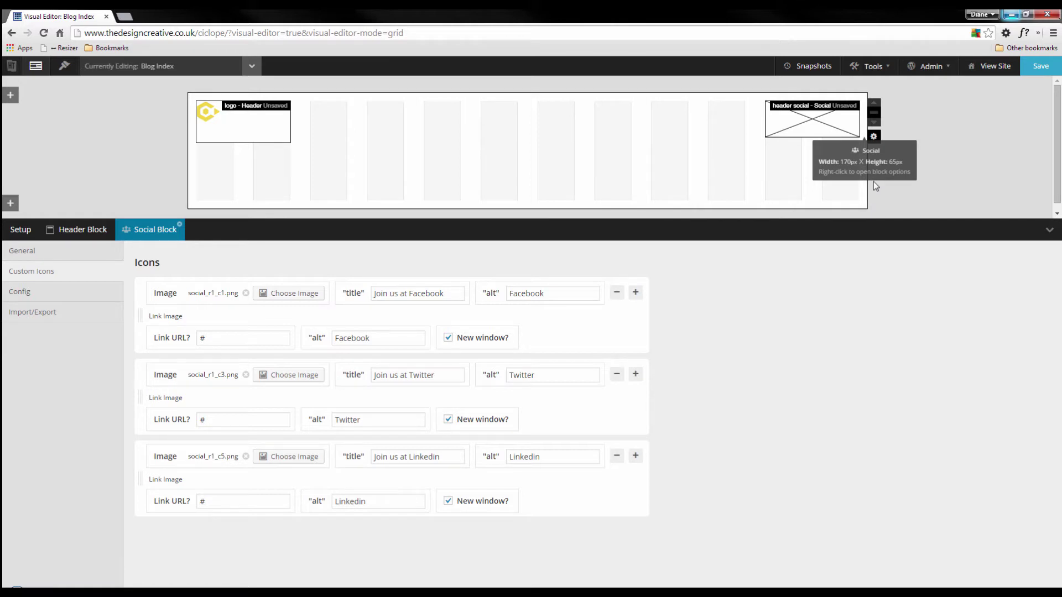
Check the wrapper's alias and keep it as "header".
right_click(680, 159)
left_click(751, 217)
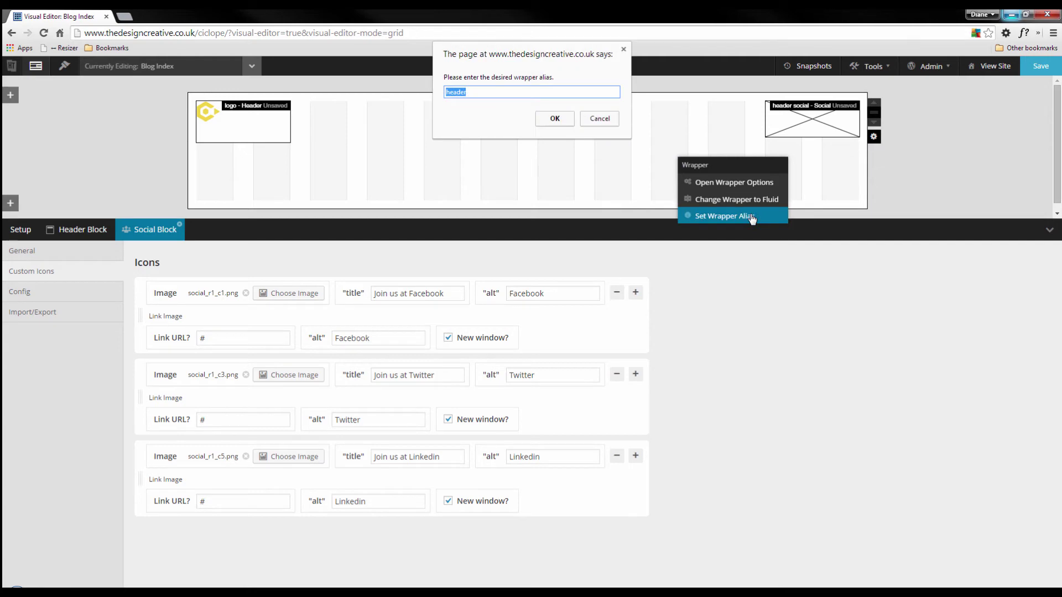
type("header")
key("Return")
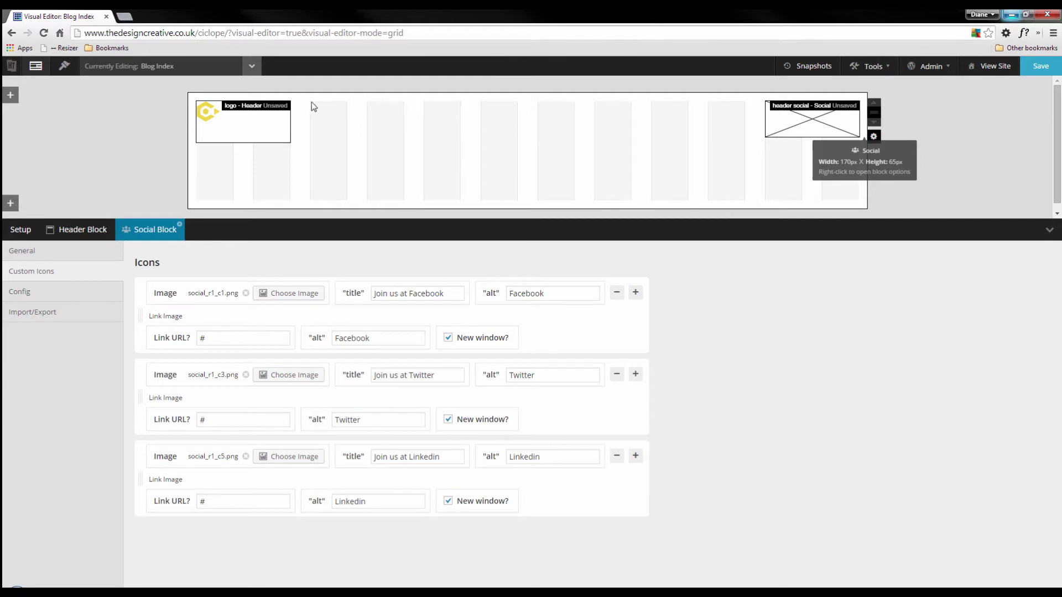
Draw a Navigation block about 788 px wide and 65 px high between the logo and Social blocks.
left_click_drag(311, 102, 755, 143)
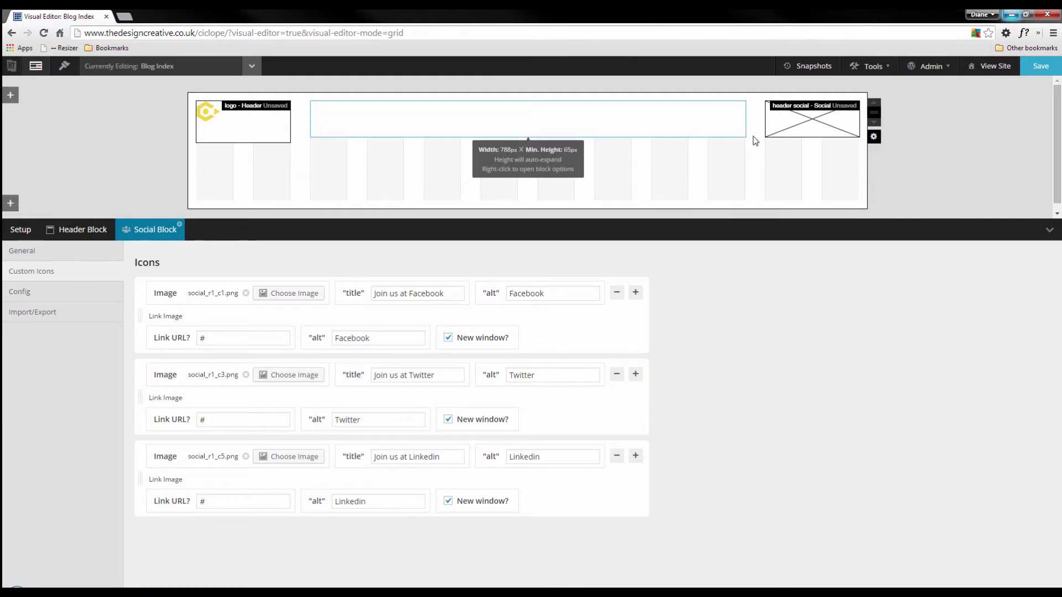
left_click_drag(755, 141, 755, 141)
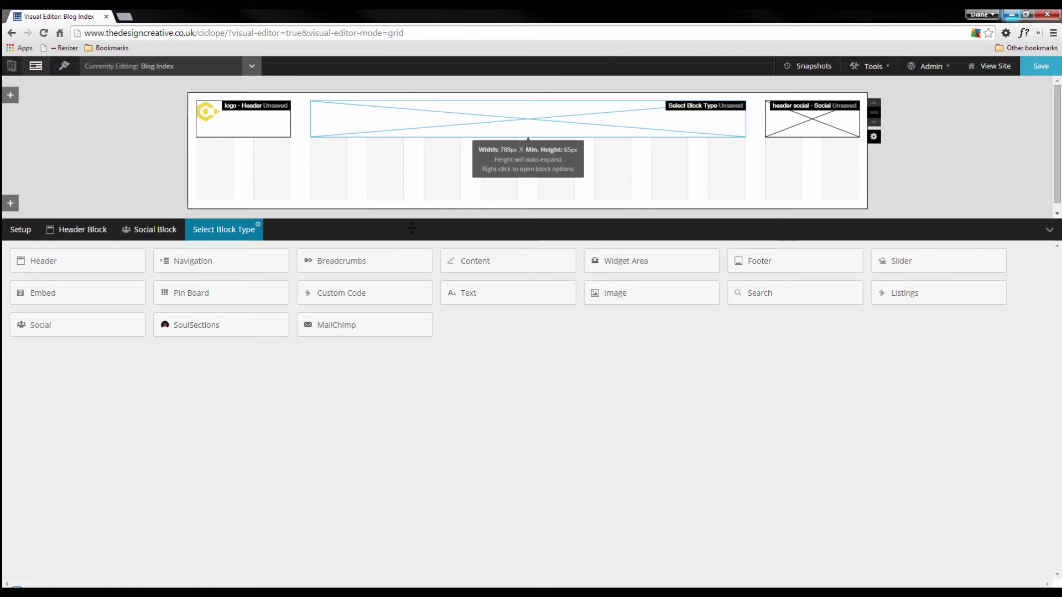
left_click(224, 263)
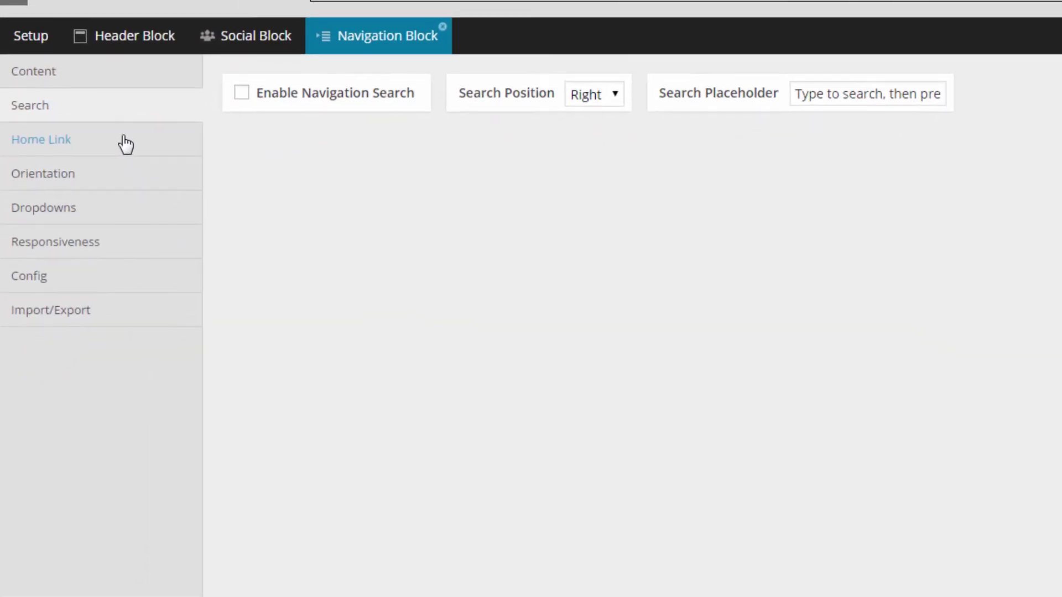
Review the Navigation block's home link options and set the block's alignment to Right.
left_click(78, 294)
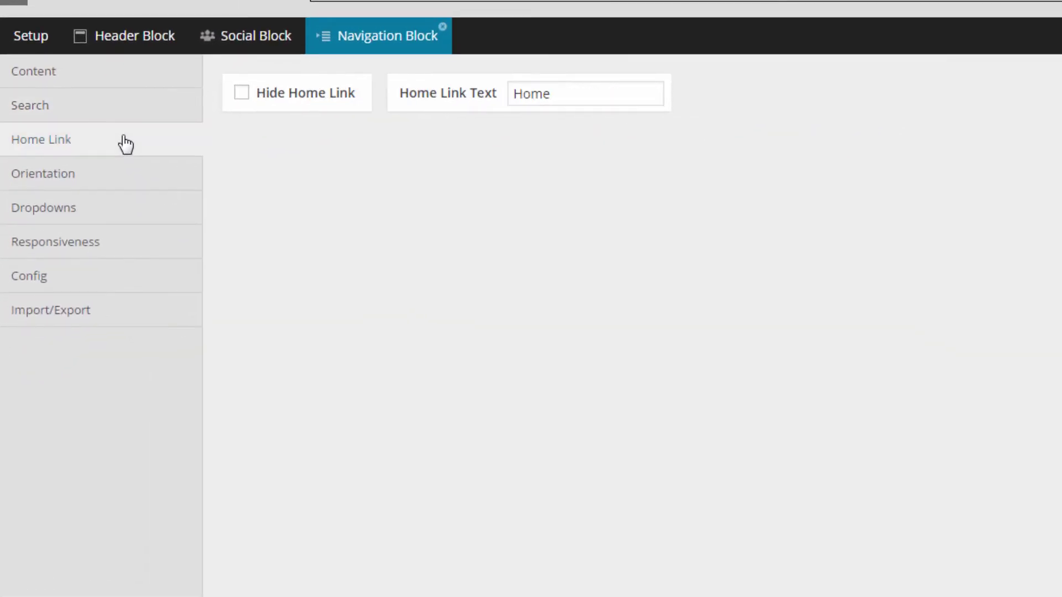
left_click(310, 94)
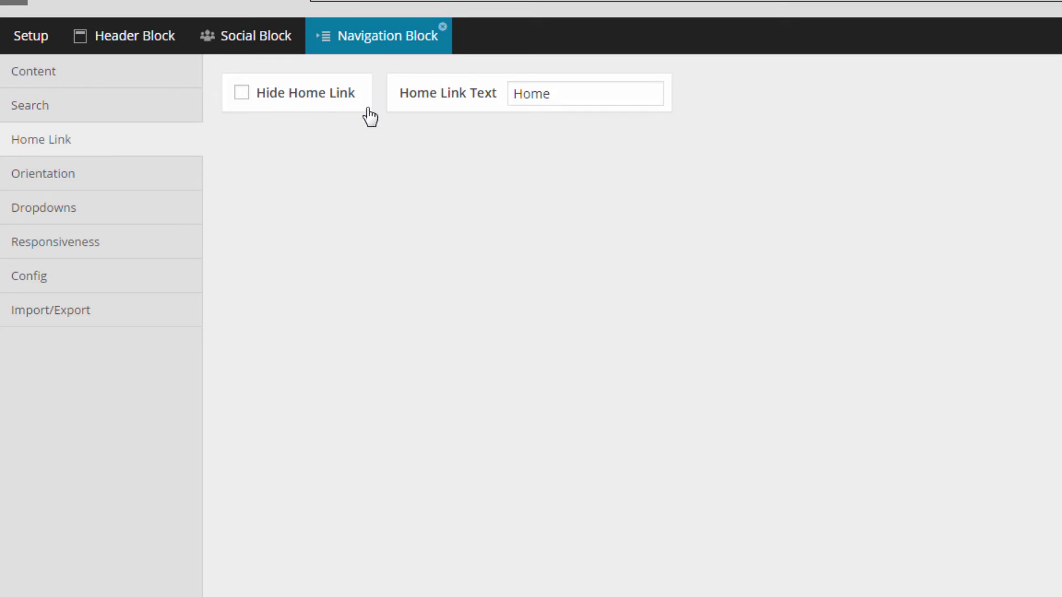
left_click(105, 176)
left_click(342, 94)
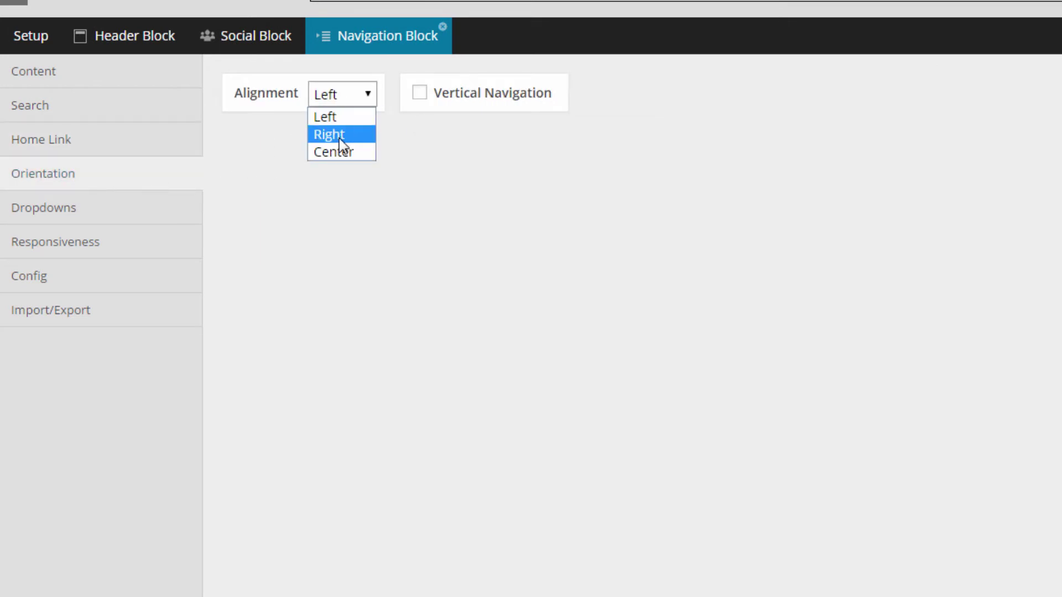
left_click(338, 137)
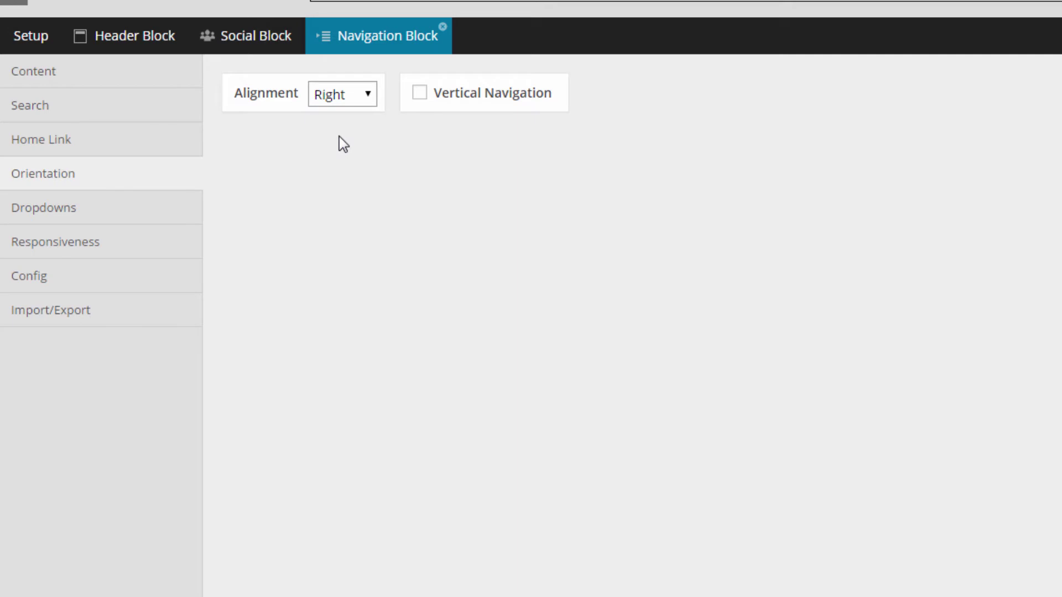
Review the Navigation block's dropdown and responsiveness options, and set its block alias to "header navigation".
left_click(118, 211)
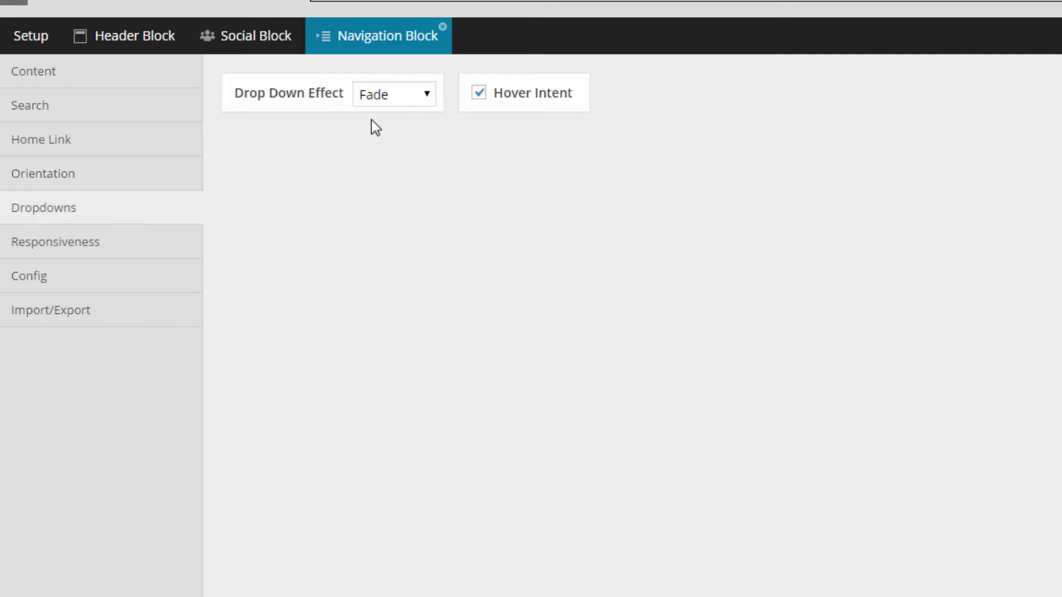
left_click(117, 245)
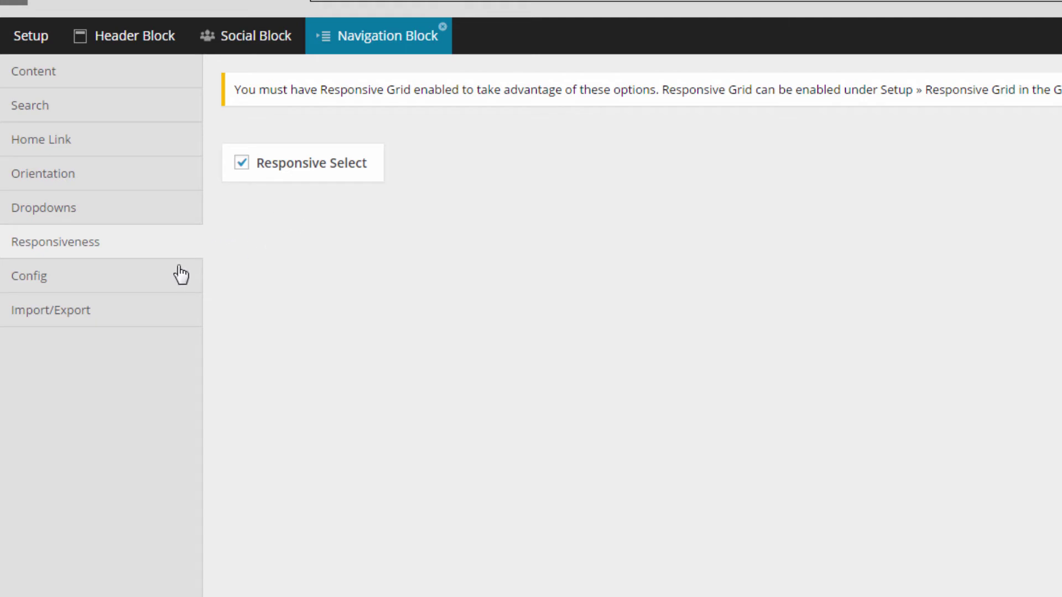
left_click(119, 277)
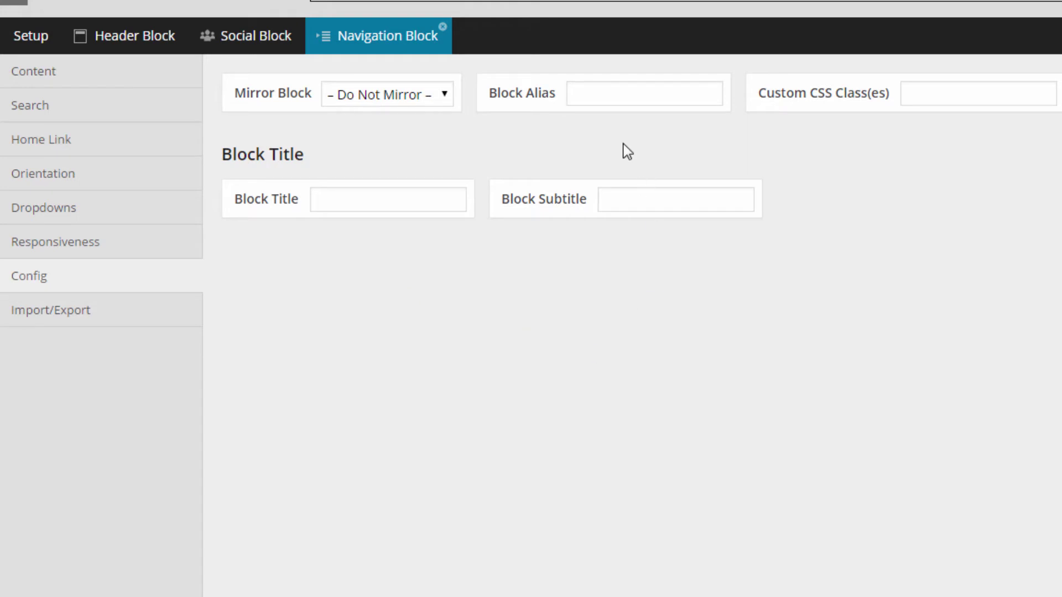
left_click(609, 94)
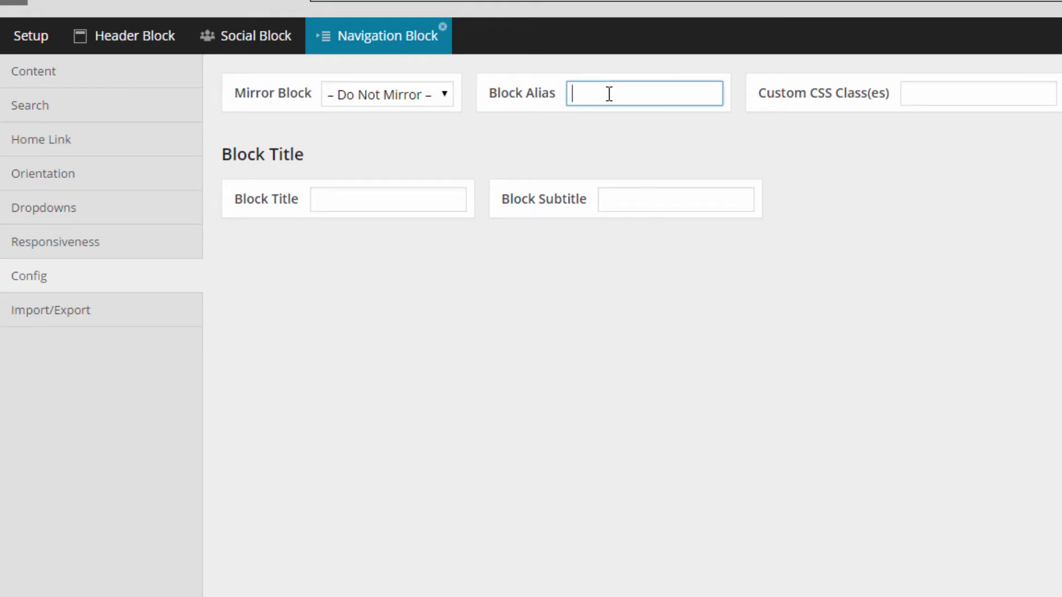
type("heade")
type("r b")
type("avigation")
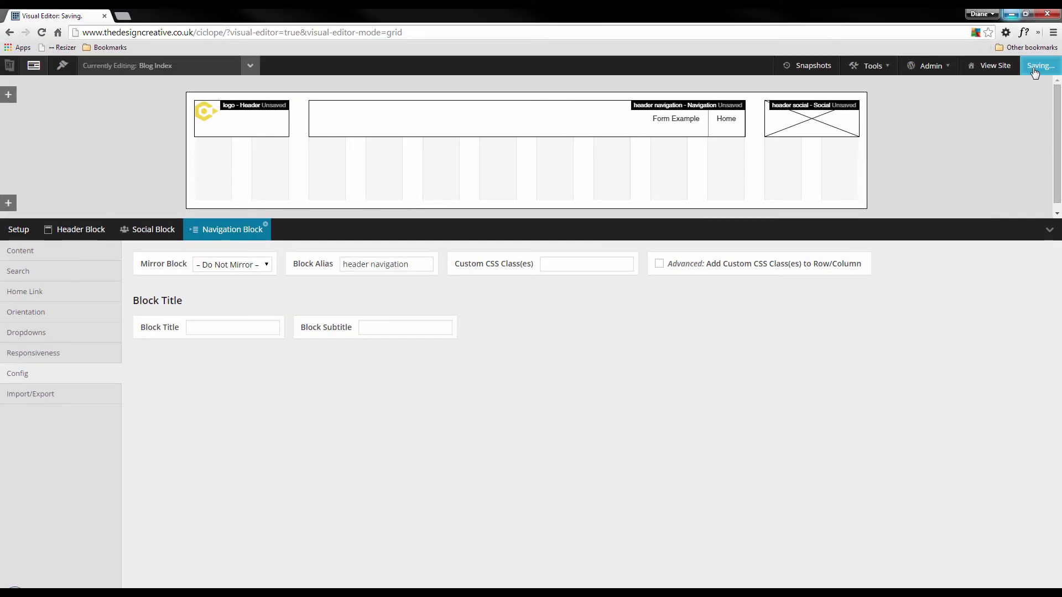
Save the Blog Index layout and open the live site in a new tab.
left_click(1035, 68)
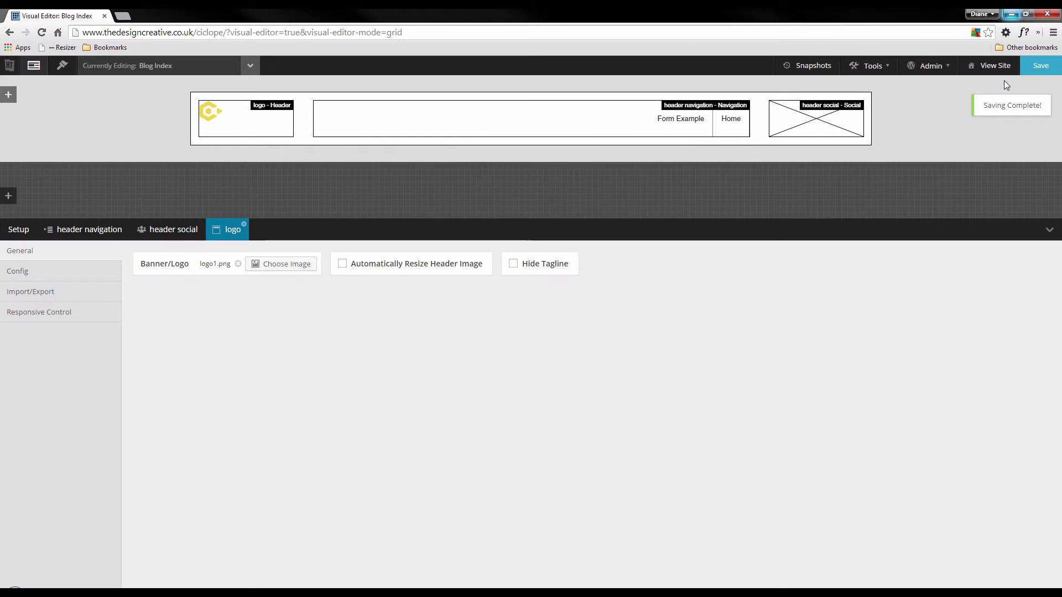
left_click(1041, 67)
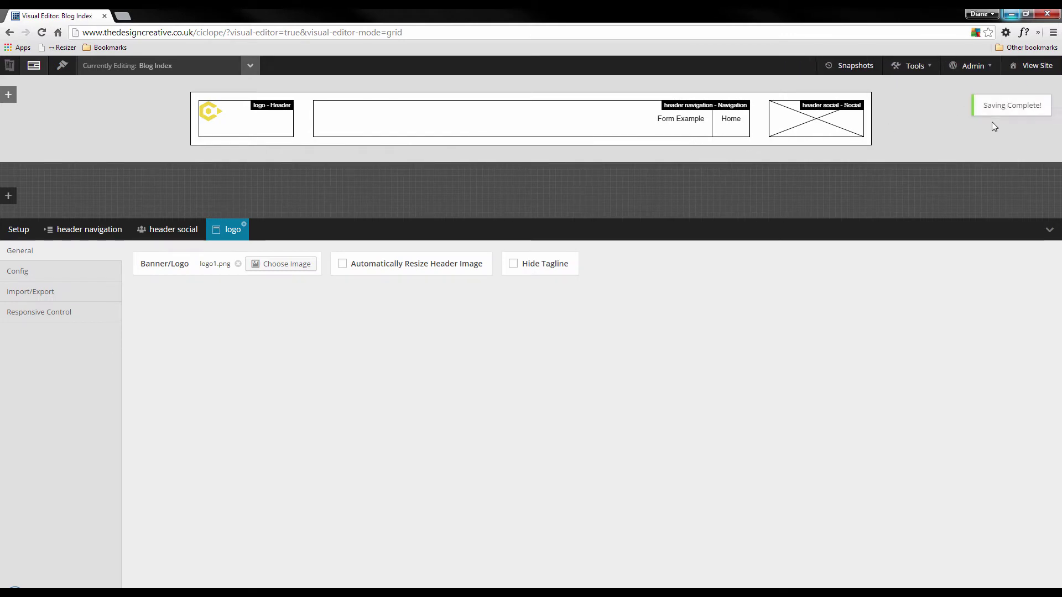
left_click(1037, 67)
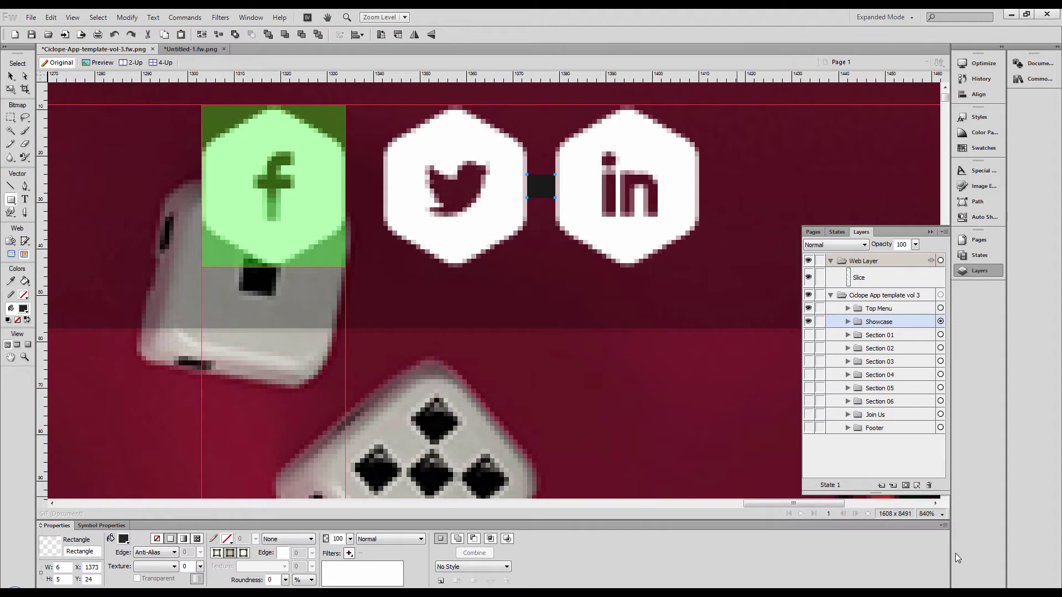
Switch to Fireworks, examine the template's top menu at 100% zoom, and return to the live site in the browser.
left_click(941, 514)
left_click(949, 403)
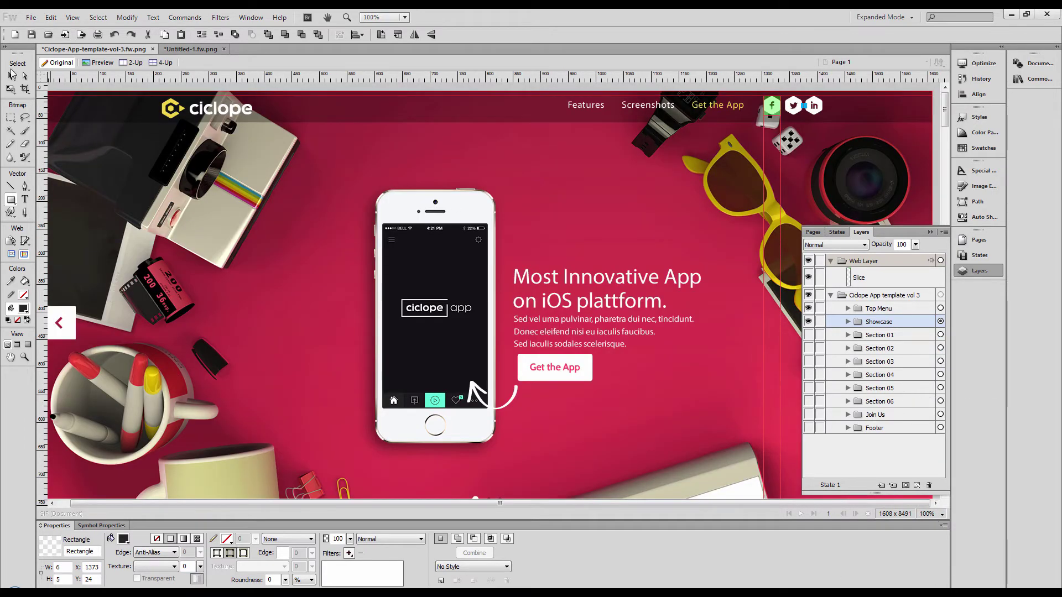
left_click(11, 74)
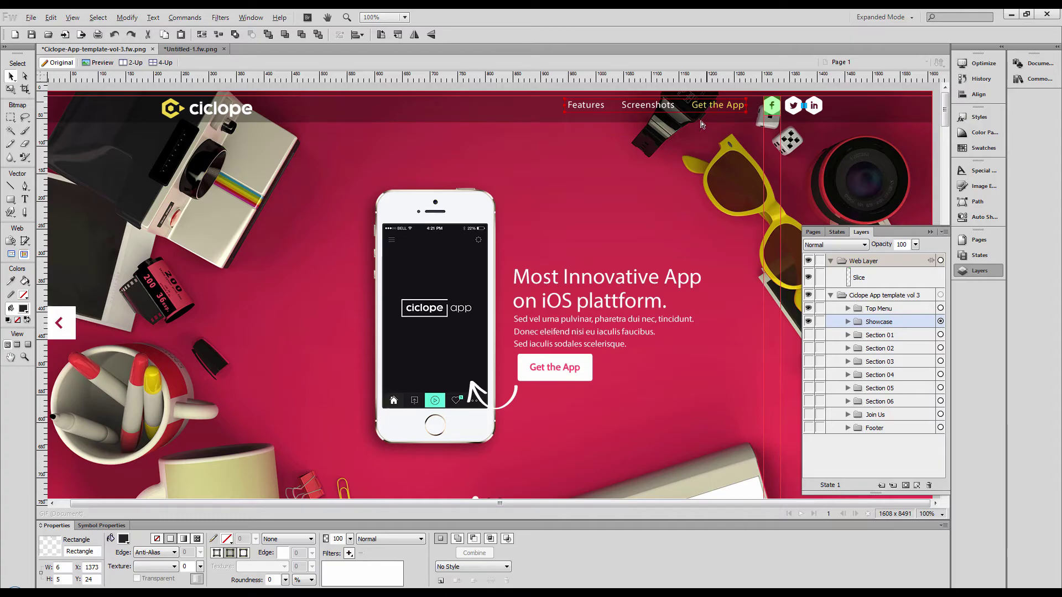
key("alt+Tab")
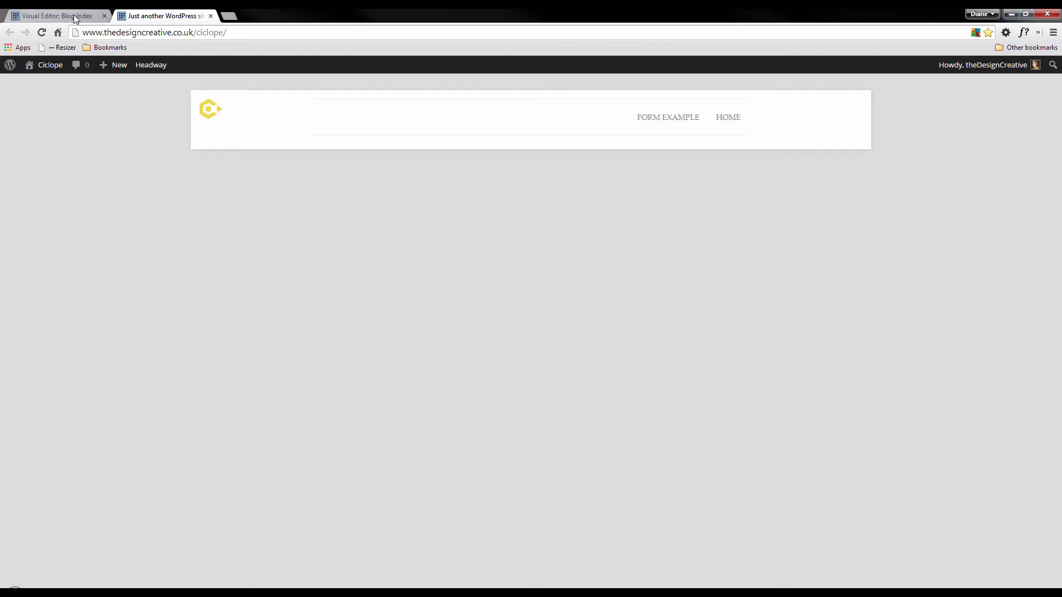
Change the header wrapper to fluid in the visual editor, save the layout, and reload the live site to check it.
key("ctrl+shift+Tab")
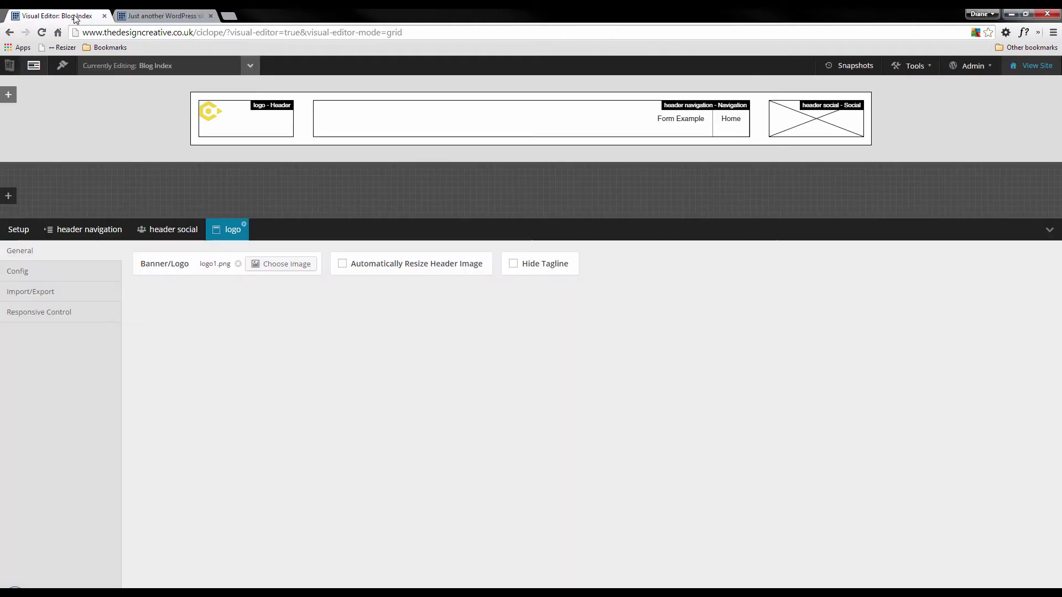
right_click(300, 109)
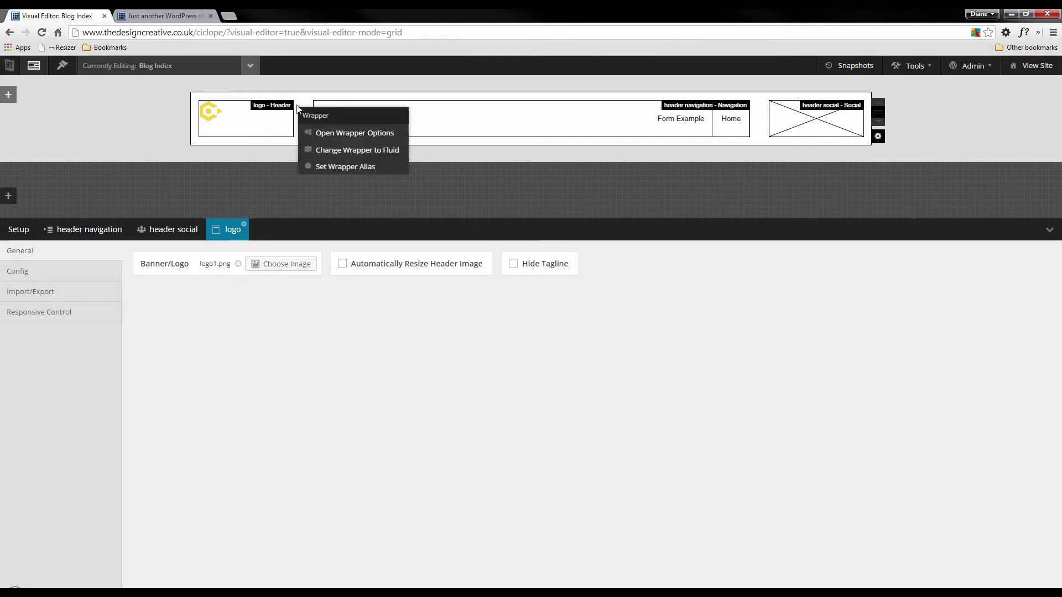
left_click(381, 150)
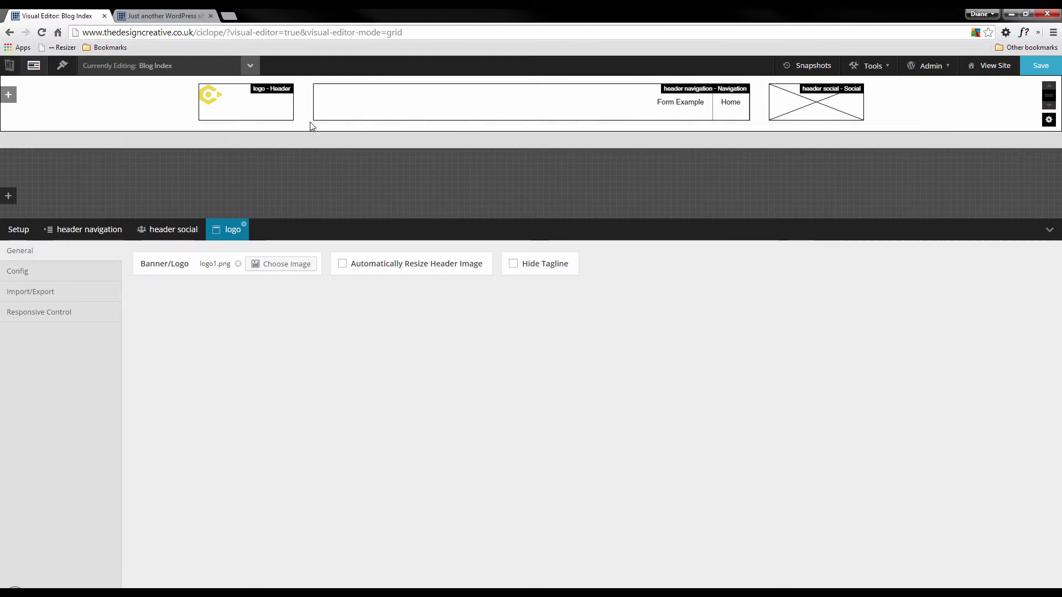
left_click(1040, 69)
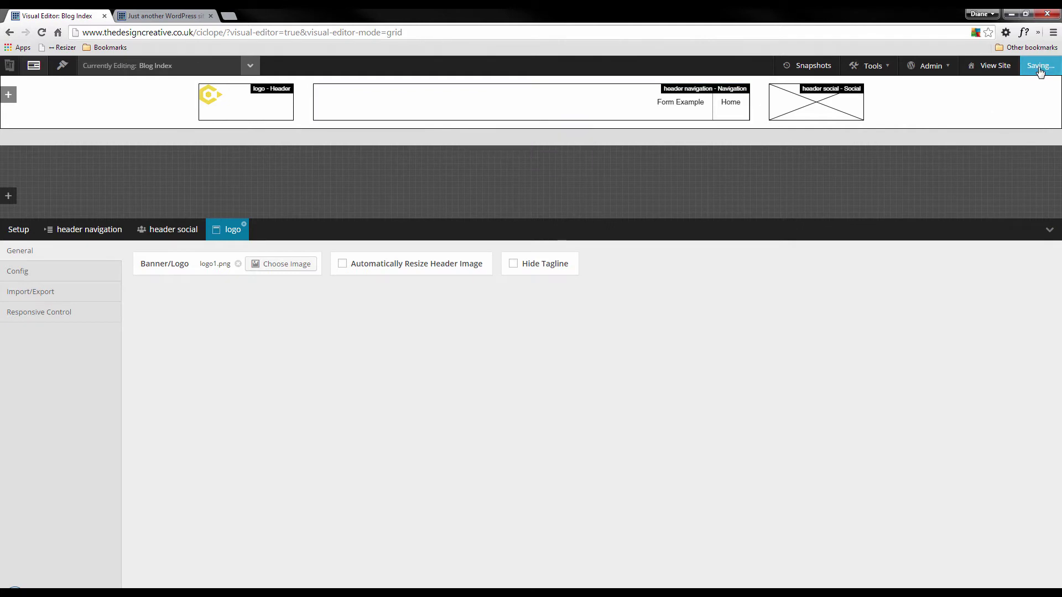
left_click(179, 17)
left_click(41, 33)
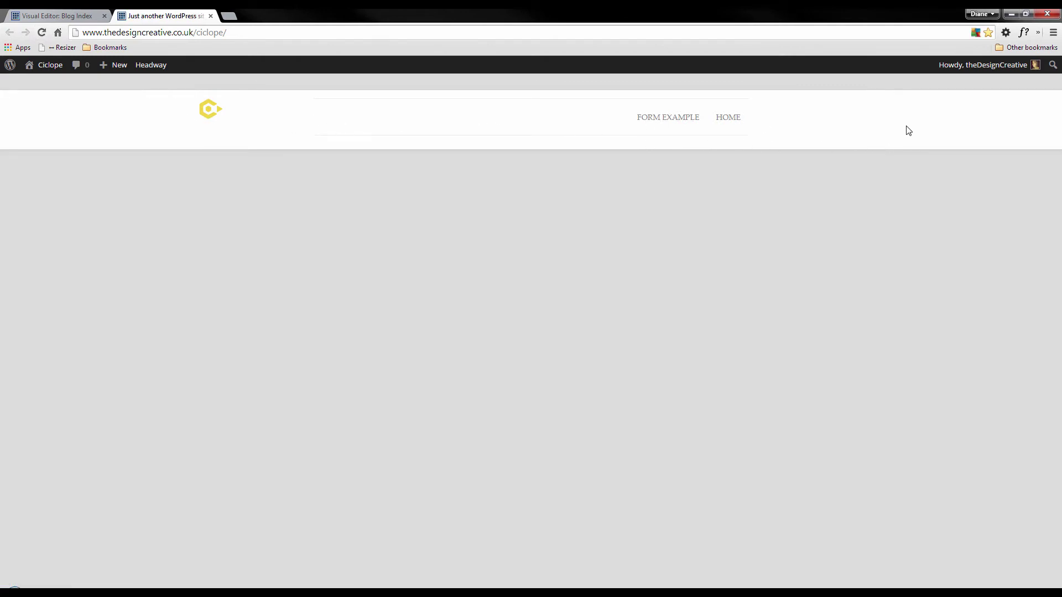
Try changing the header wrapper's grid to fluid, save the layout, and reload the live site to check it.
left_click(86, 9)
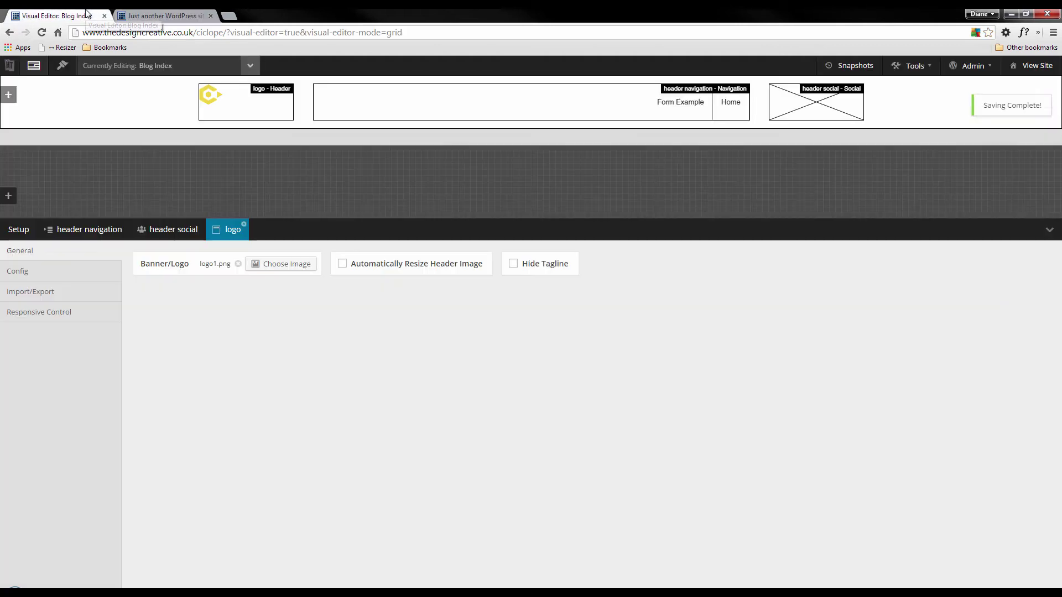
right_click(127, 104)
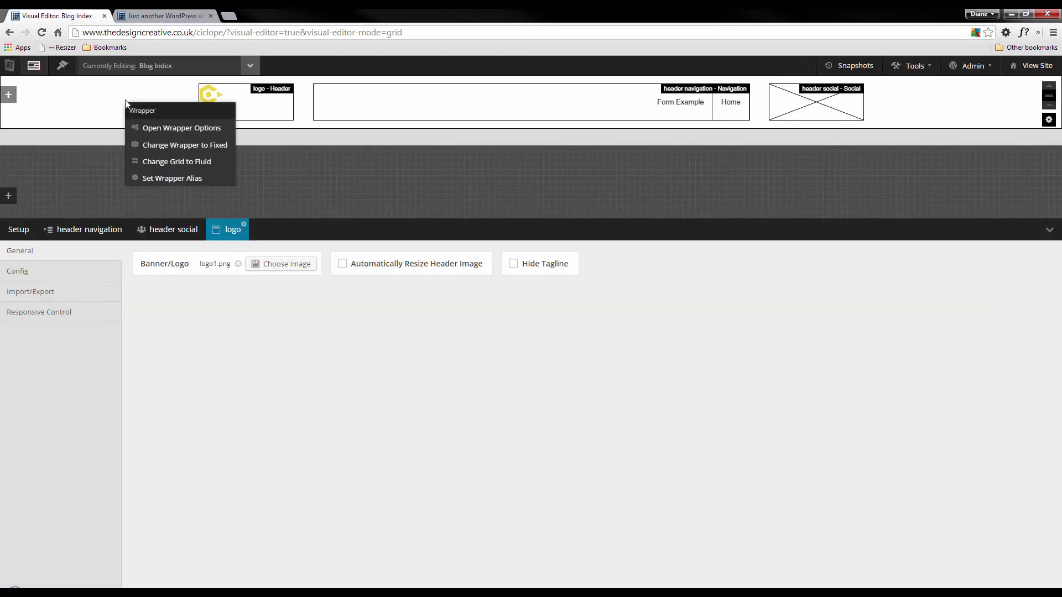
left_click(213, 161)
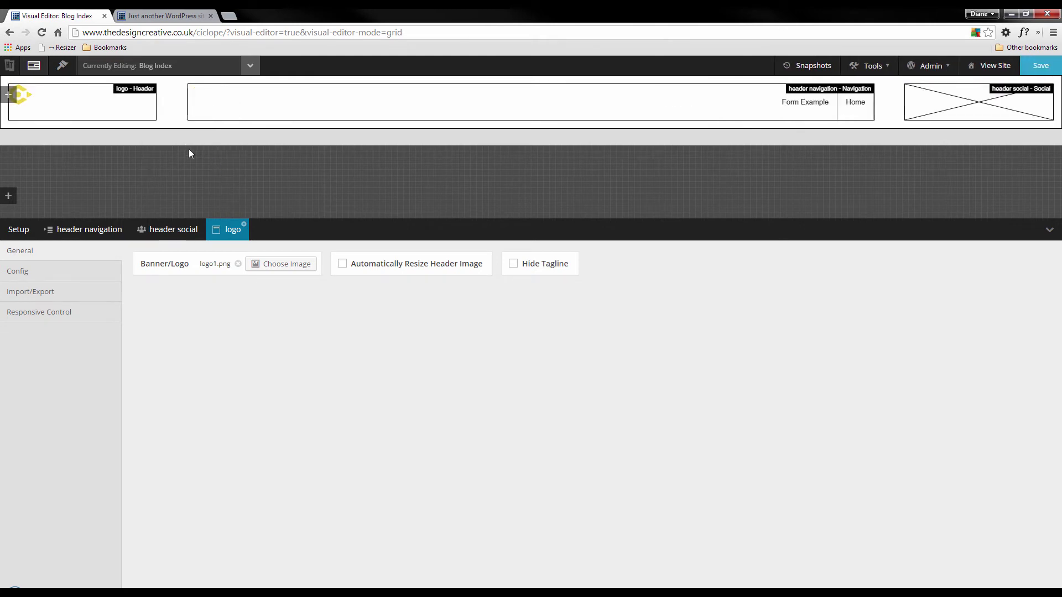
left_click(1040, 67)
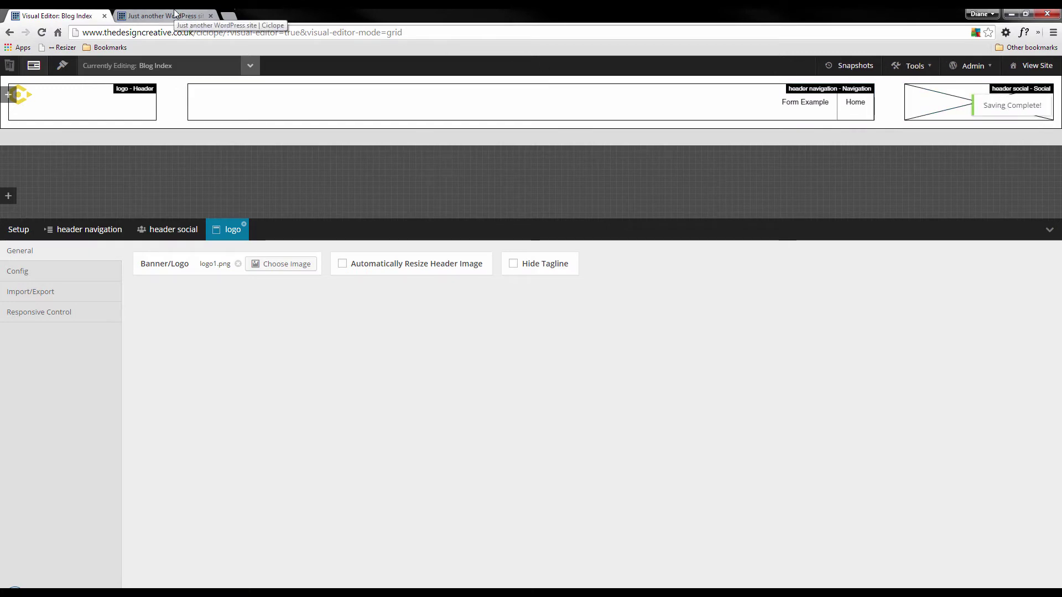
left_click(175, 14)
left_click(42, 32)
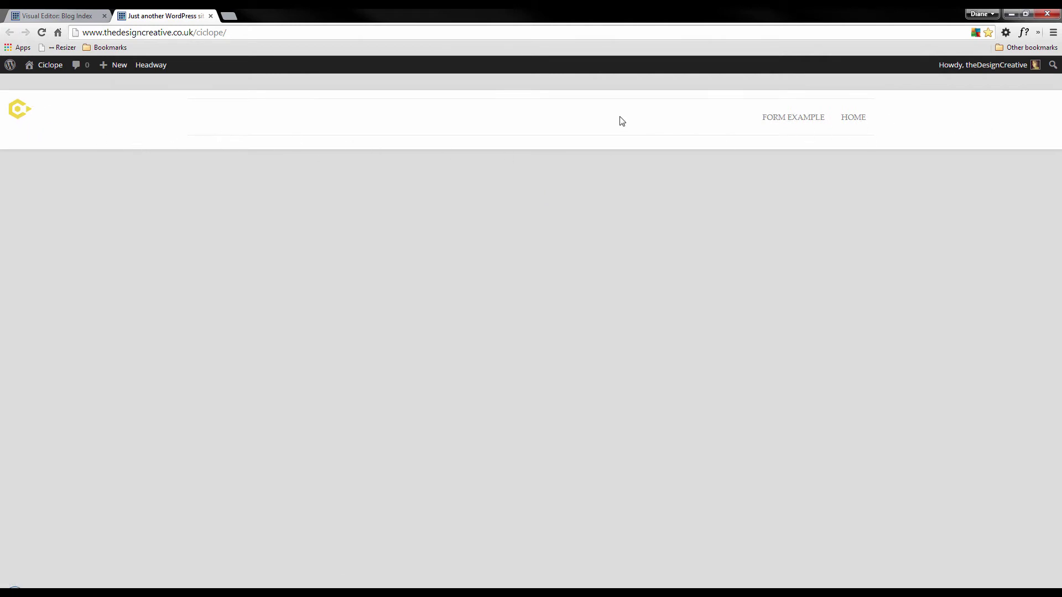
Change the header wrapper's grid back to fixed, save the layout, and reload the live site to check it.
left_click(78, 14)
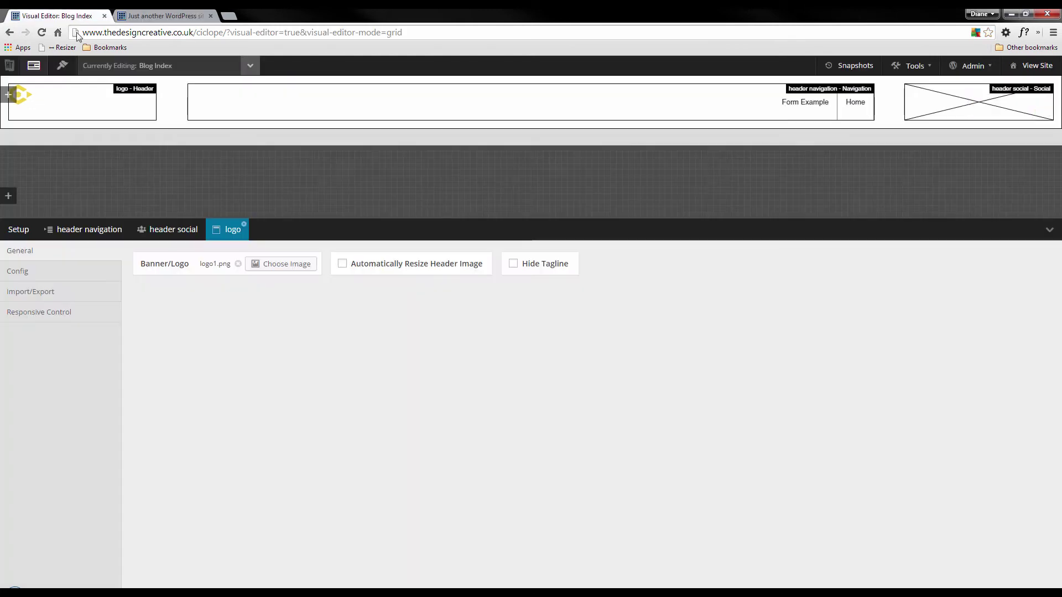
right_click(169, 93)
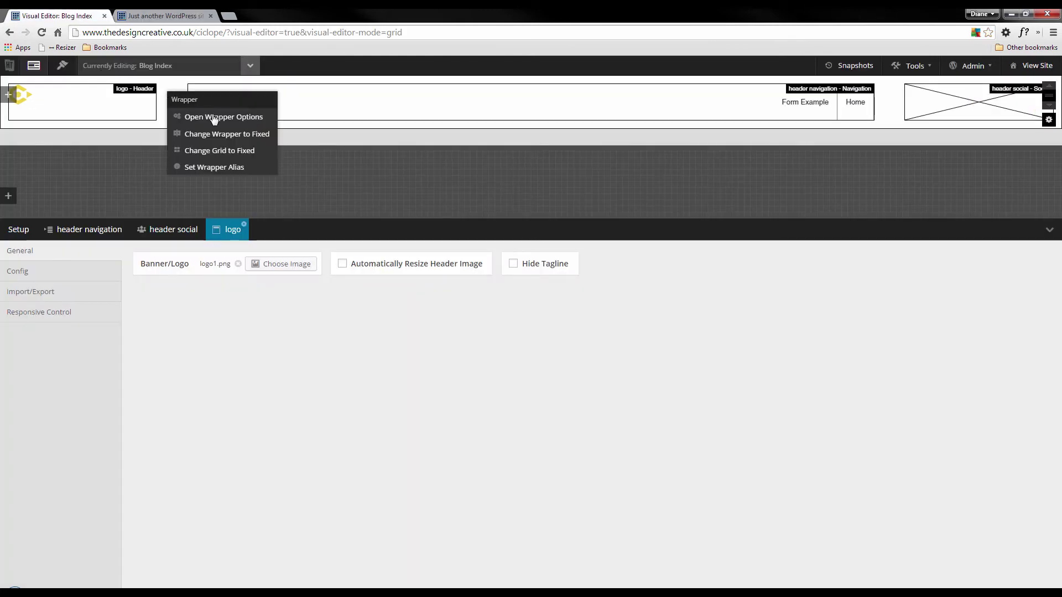
left_click(242, 150)
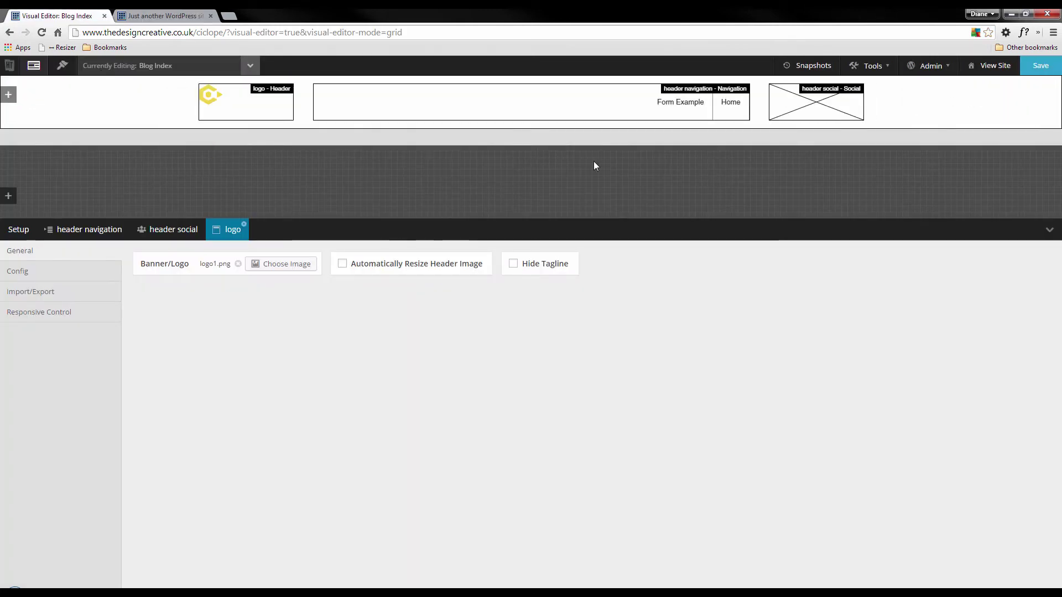
left_click(1046, 71)
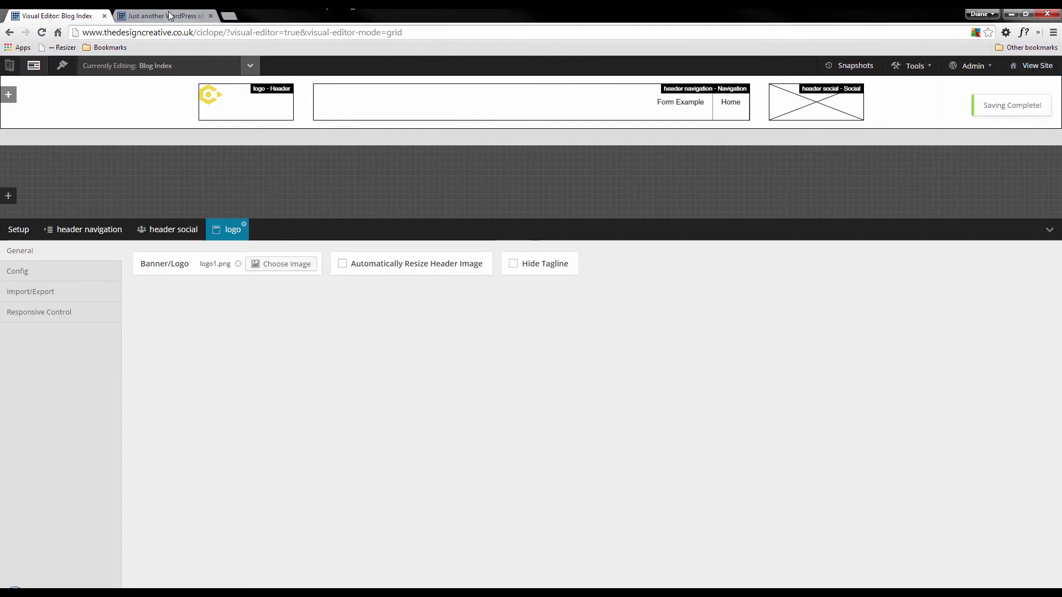
left_click(166, 15)
left_click(41, 32)
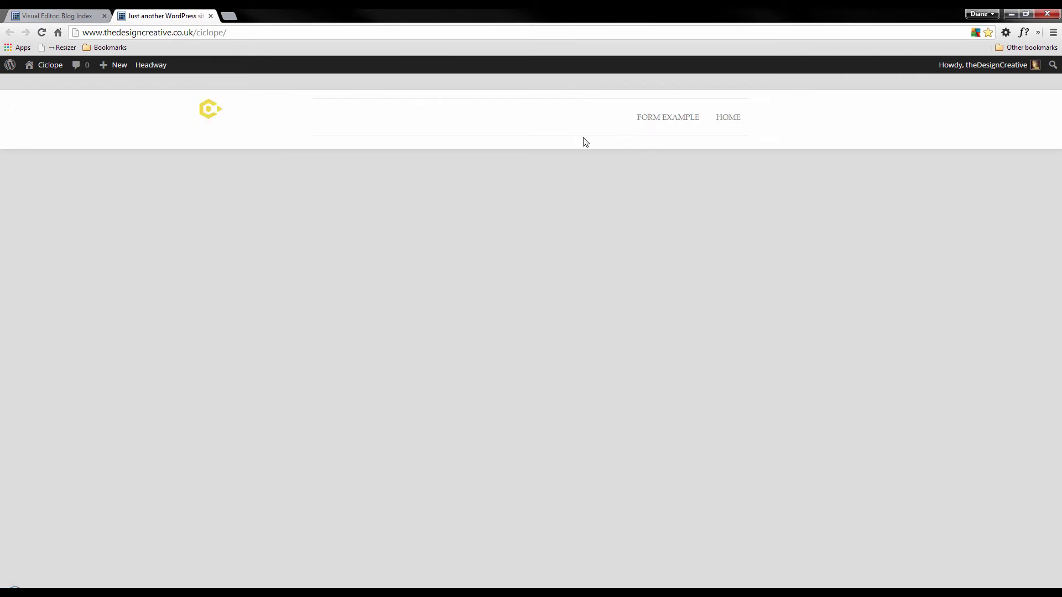
Save a snapshot of the layout in the visual editor named "Layout Menu", and collapse the block options.
left_click(70, 15)
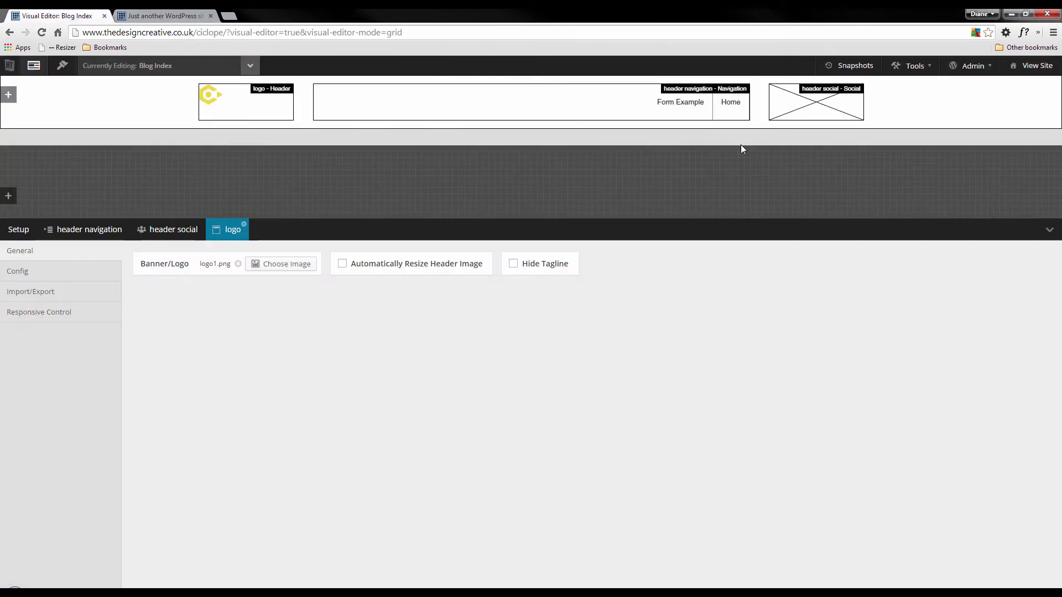
left_click(854, 66)
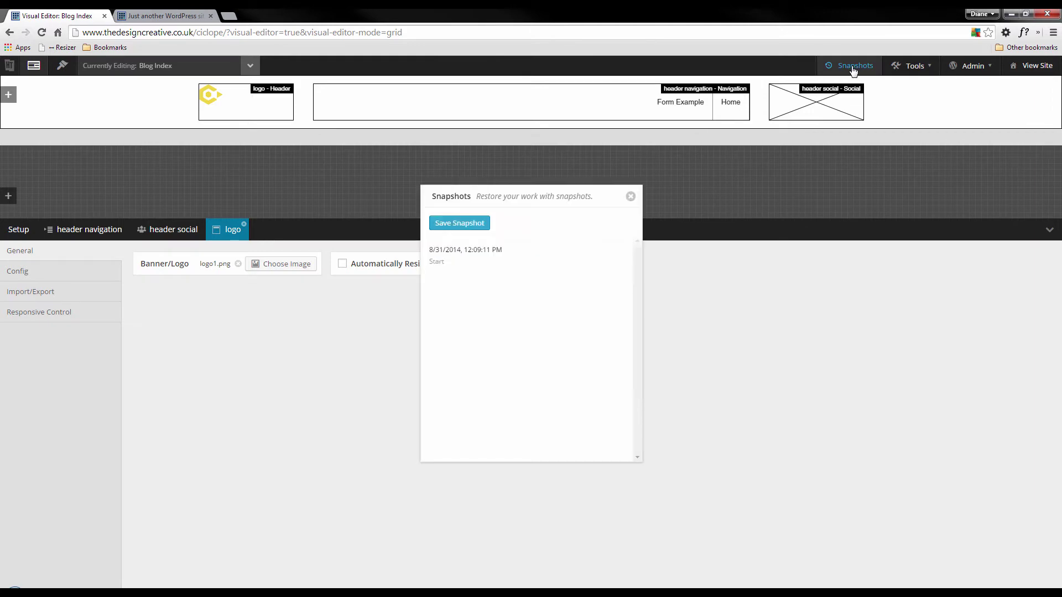
left_click(470, 224)
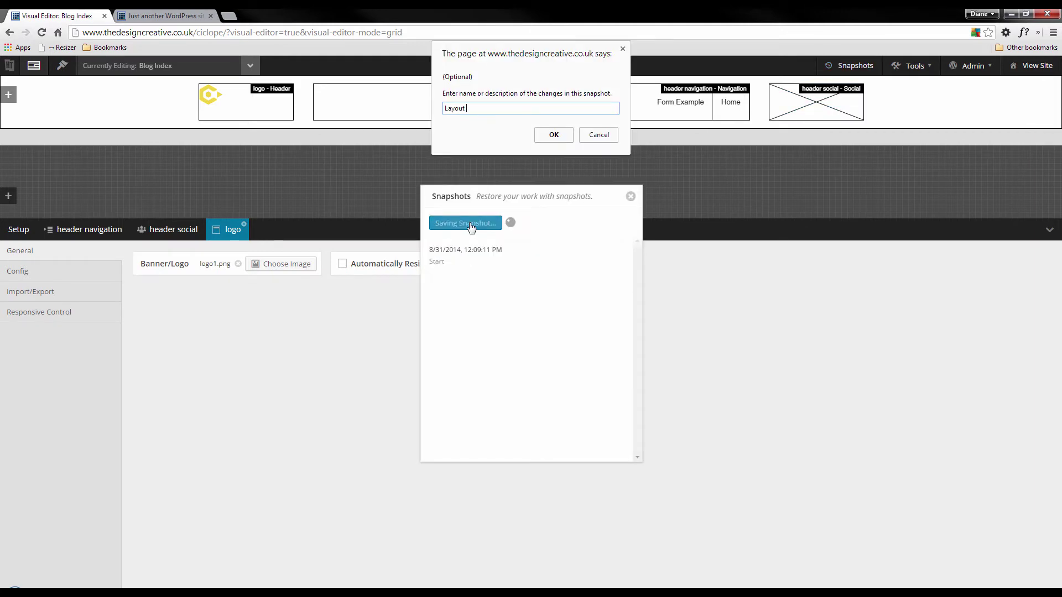
key("Return")
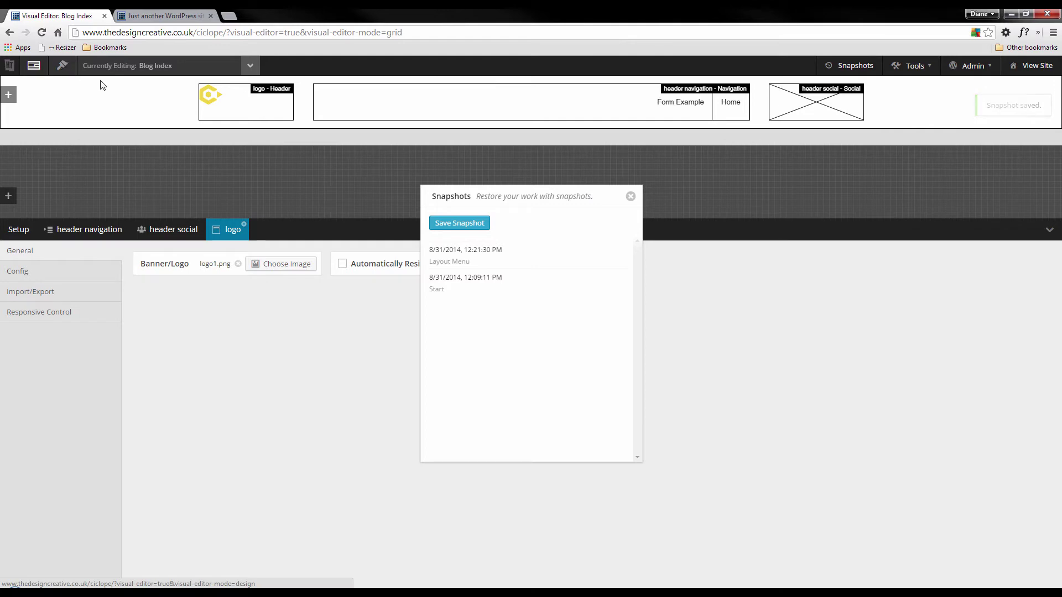
left_click(630, 198)
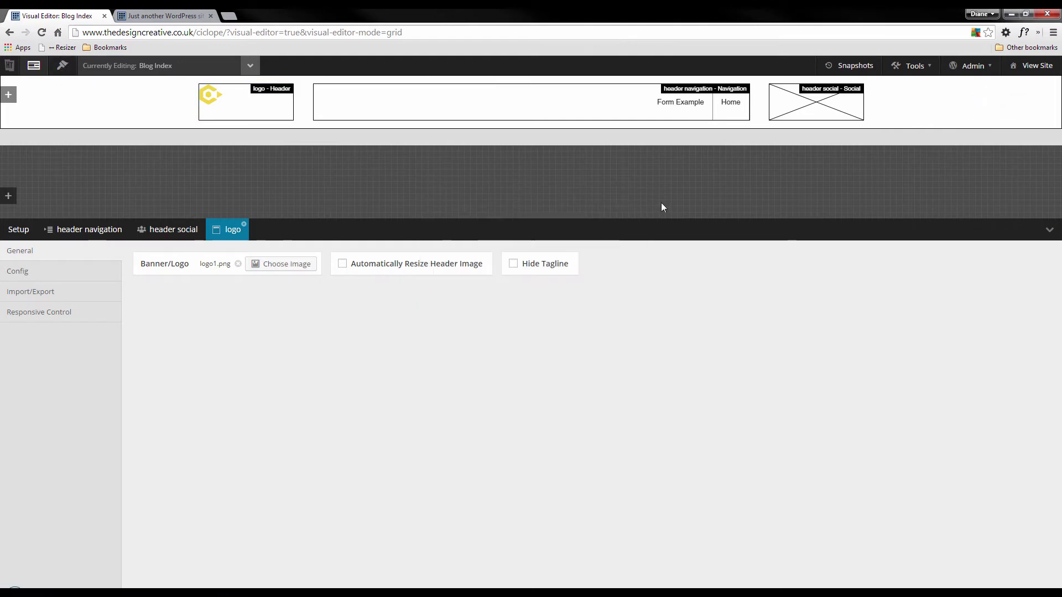
left_click(1050, 230)
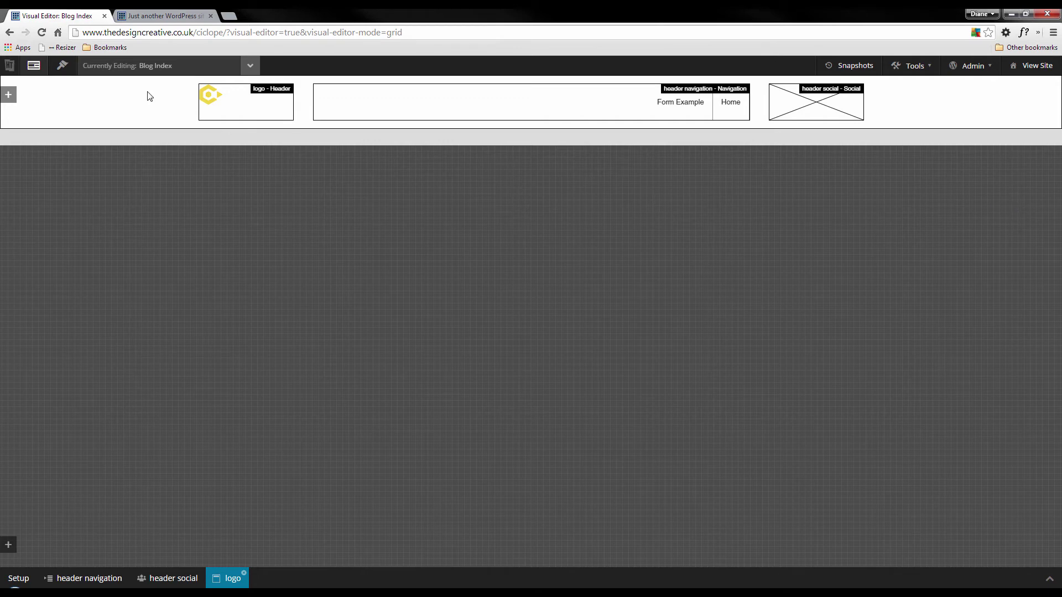
Switch the visual editor to design mode and compare its header preview with the live site.
left_click(63, 66)
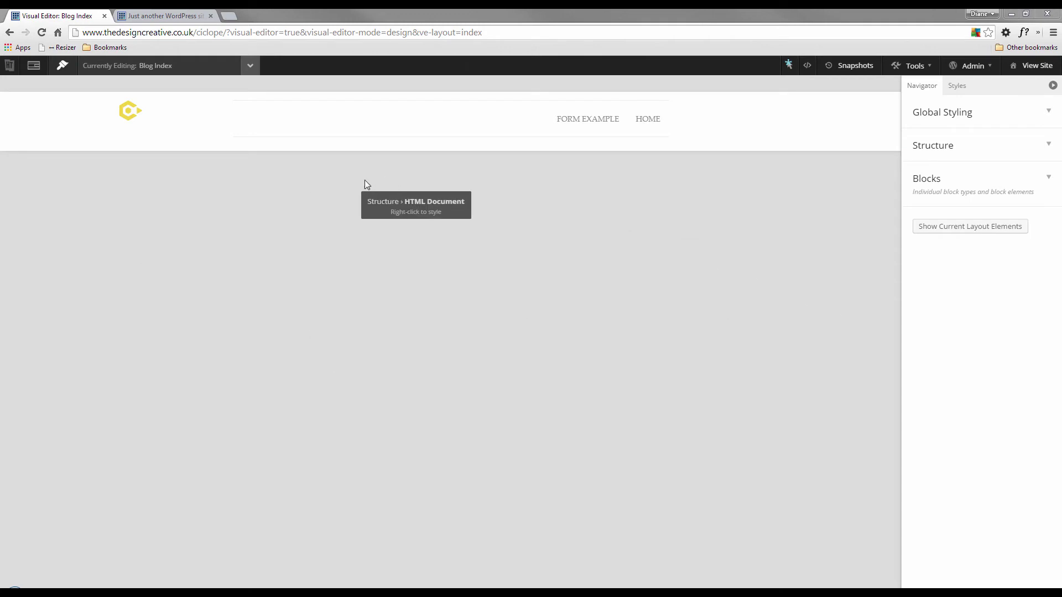
left_click(172, 14)
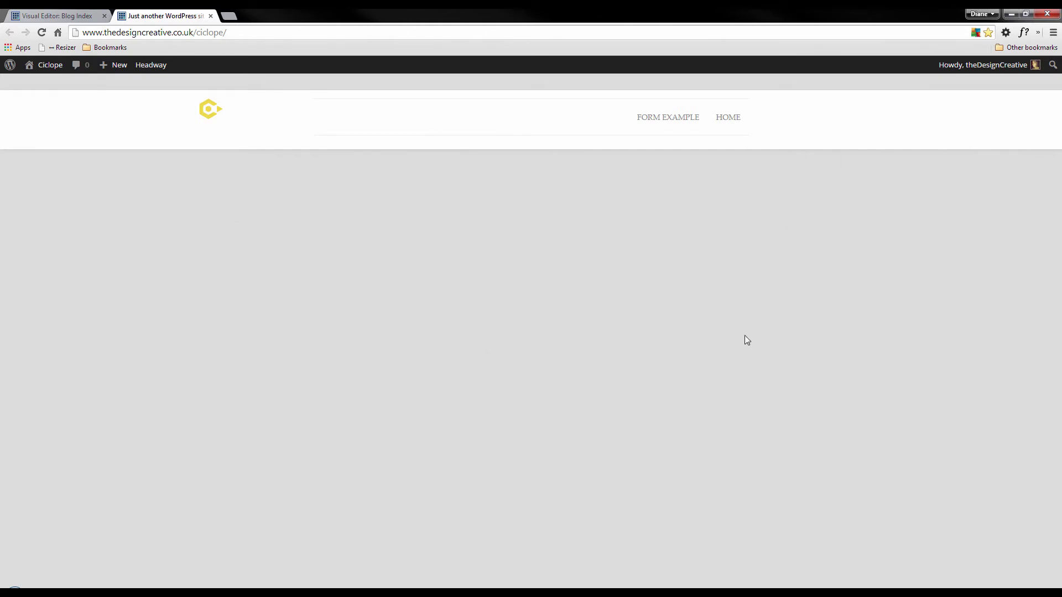
left_click(71, 17)
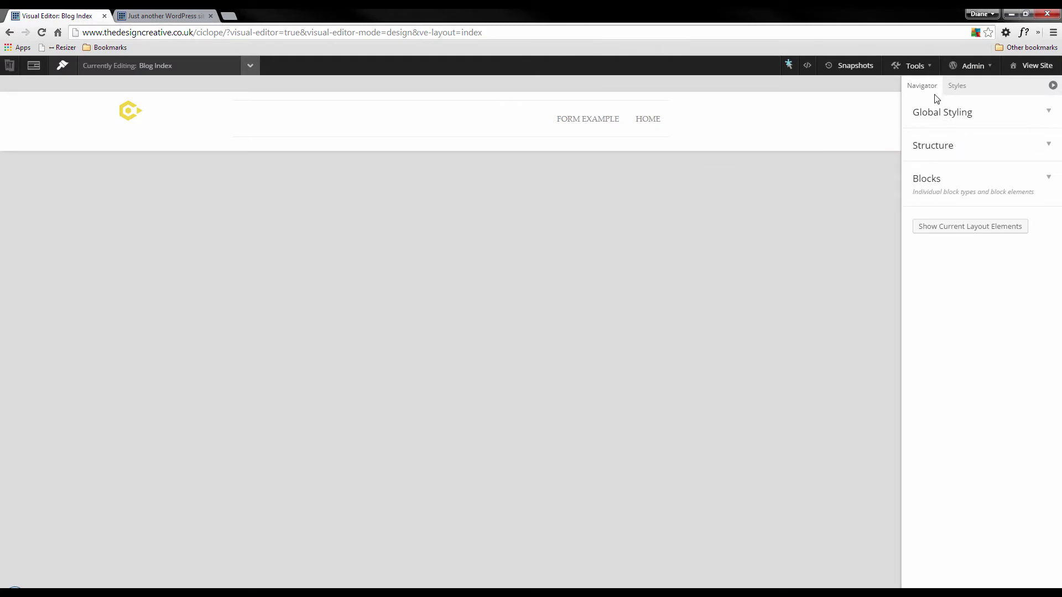
Set the Body element's background color to white (FFFFFF) for all layouts.
left_click(941, 148)
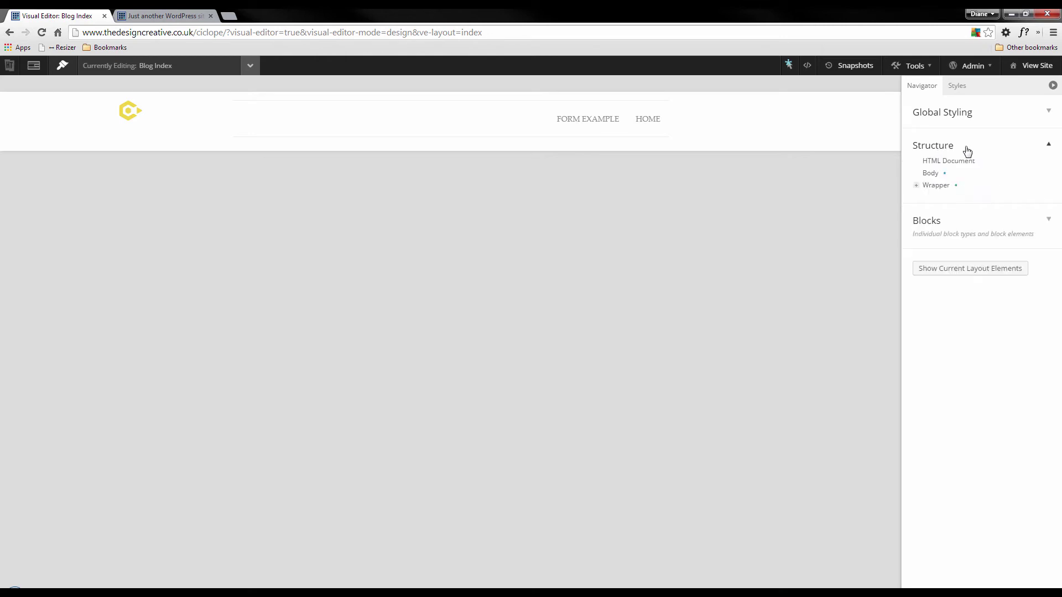
left_click(943, 175)
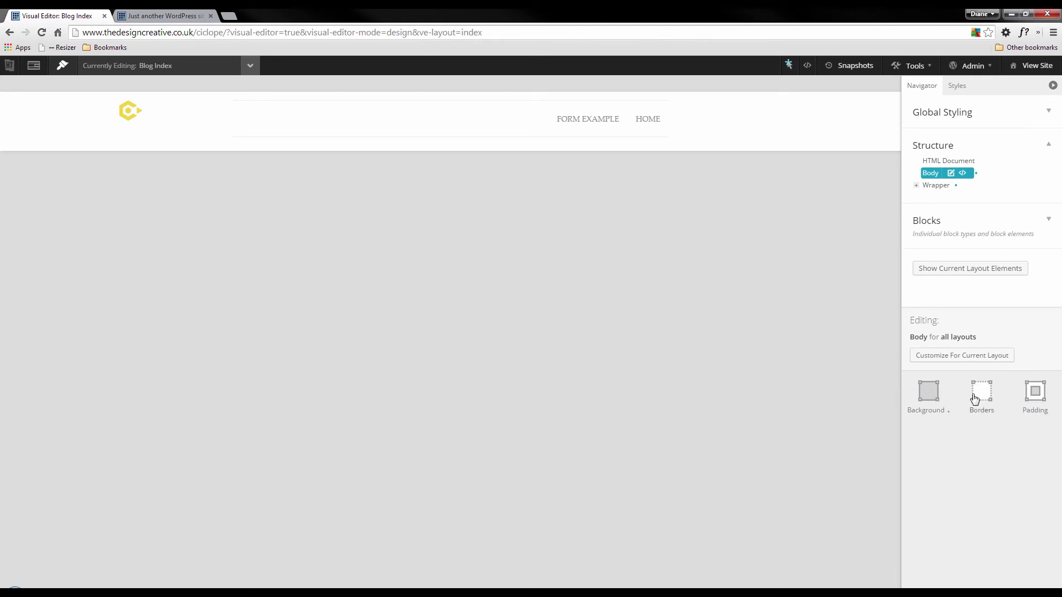
left_click(929, 395)
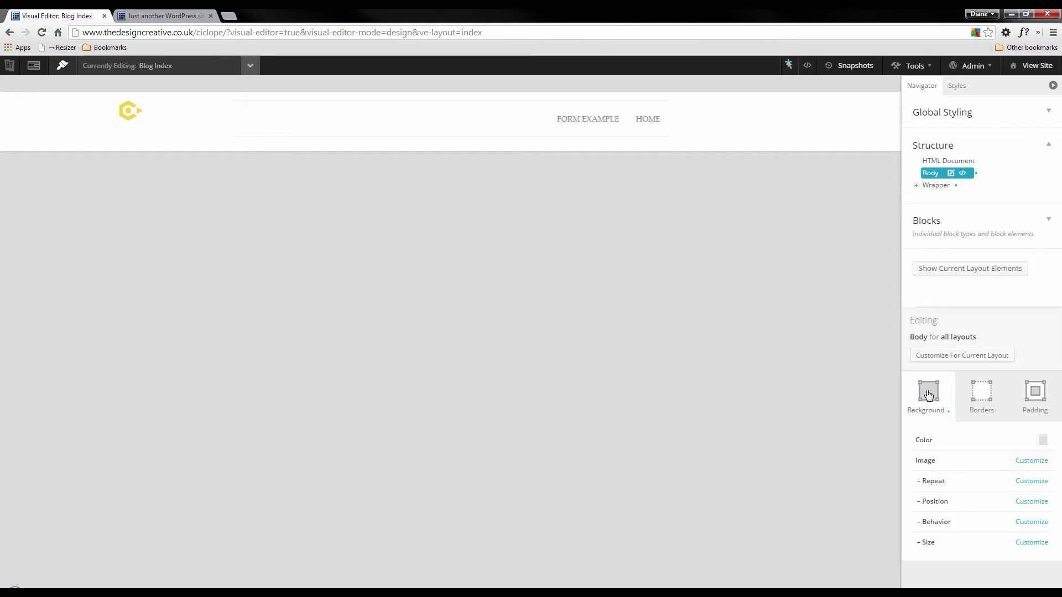
left_click(1043, 442)
left_click_drag(851, 406, 841, 400)
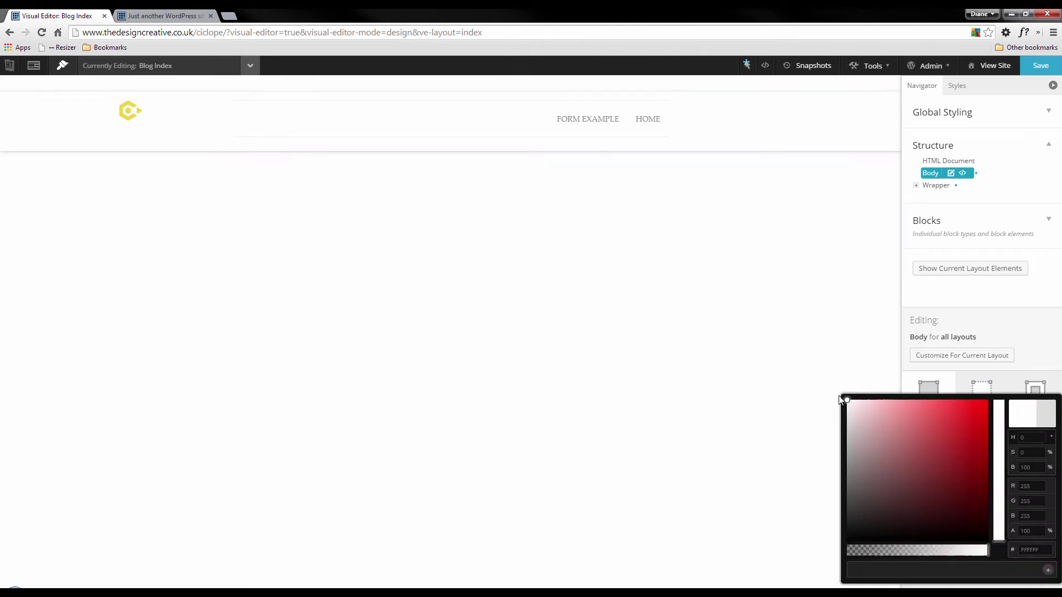
left_click(671, 332)
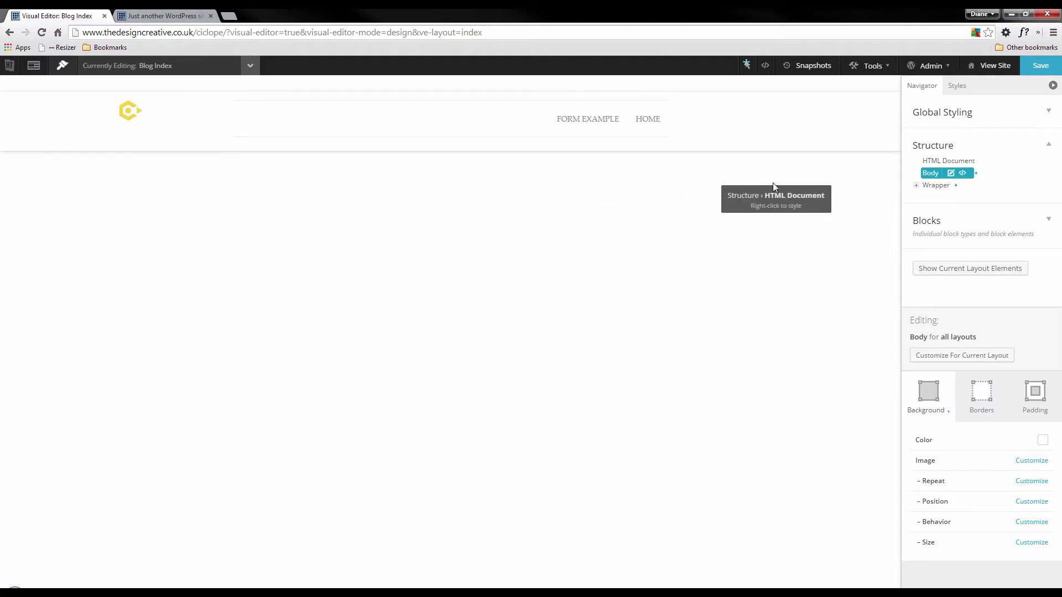
Remove the Wrapper element's box shadow for all layouts by deleting its color, blur, horizontal offset and vertical offset styles.
left_click(936, 186)
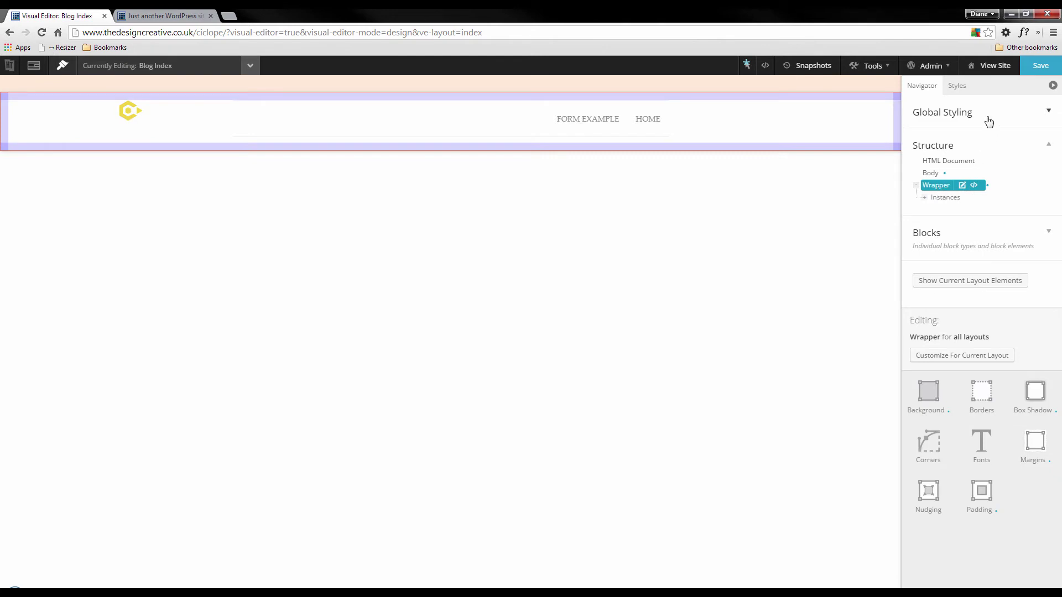
left_click(959, 87)
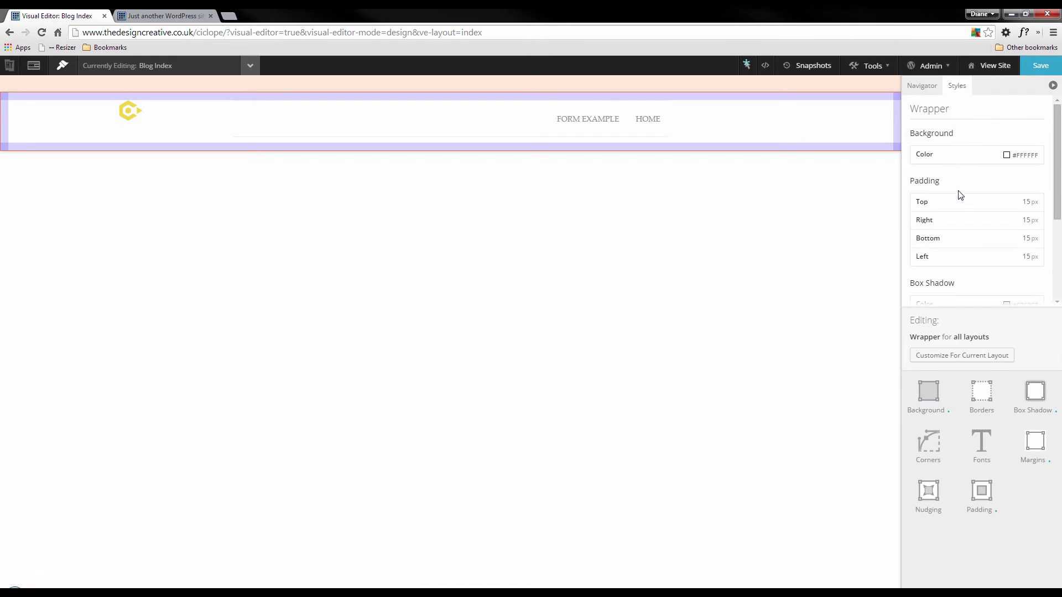
scroll(942, 235, "down", 1)
scroll(943, 235, "down", 2)
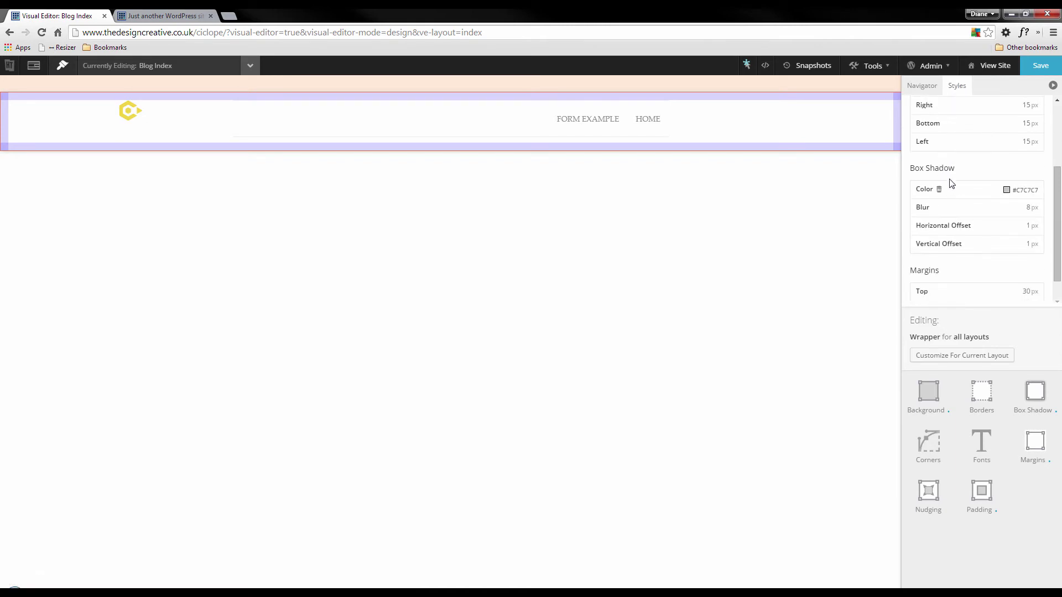
left_click(936, 189)
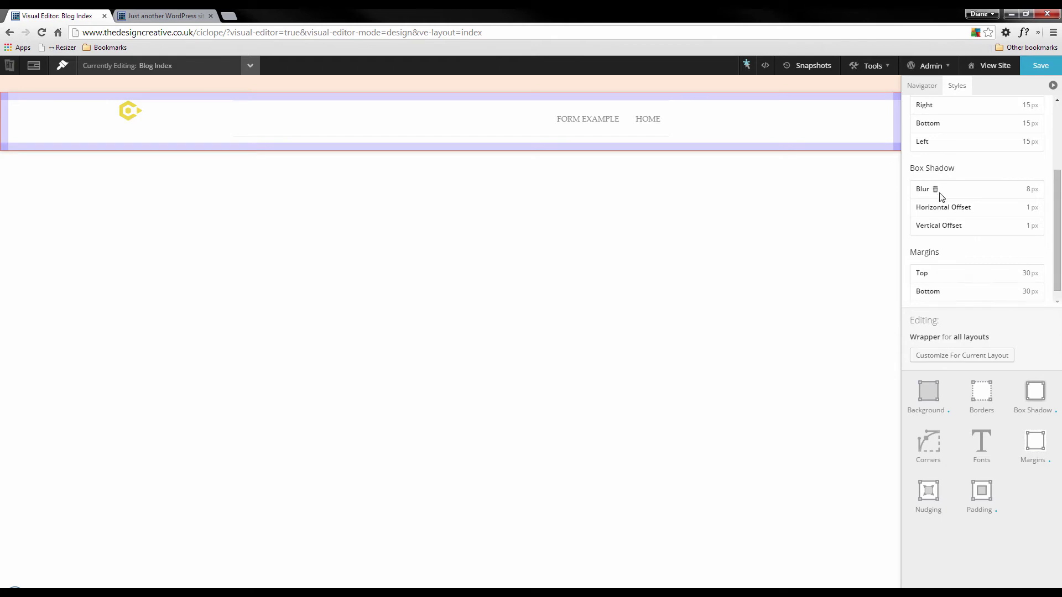
left_click(936, 189)
left_click(976, 198)
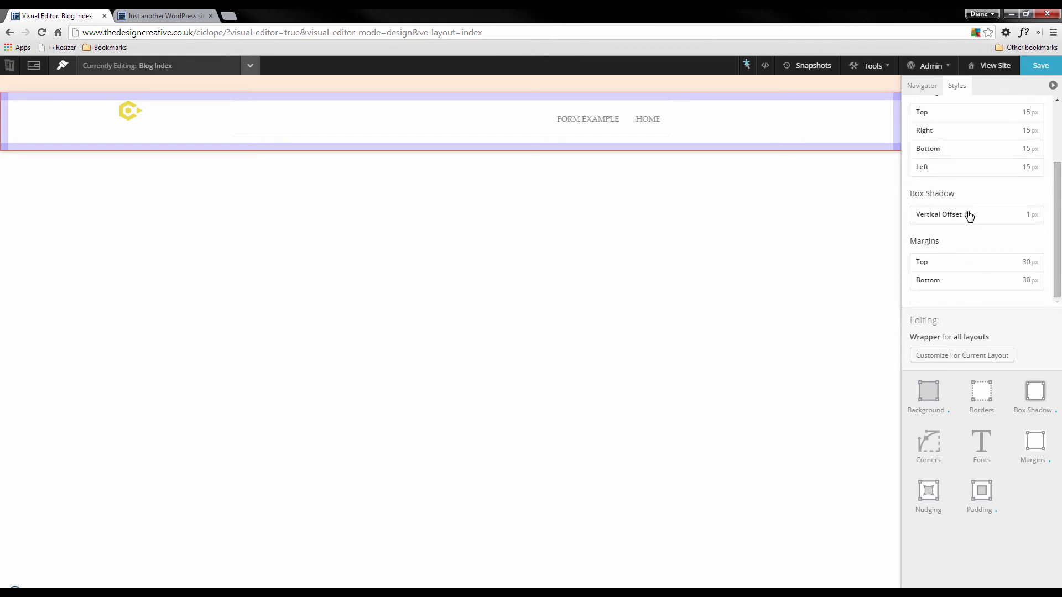
left_click(968, 216)
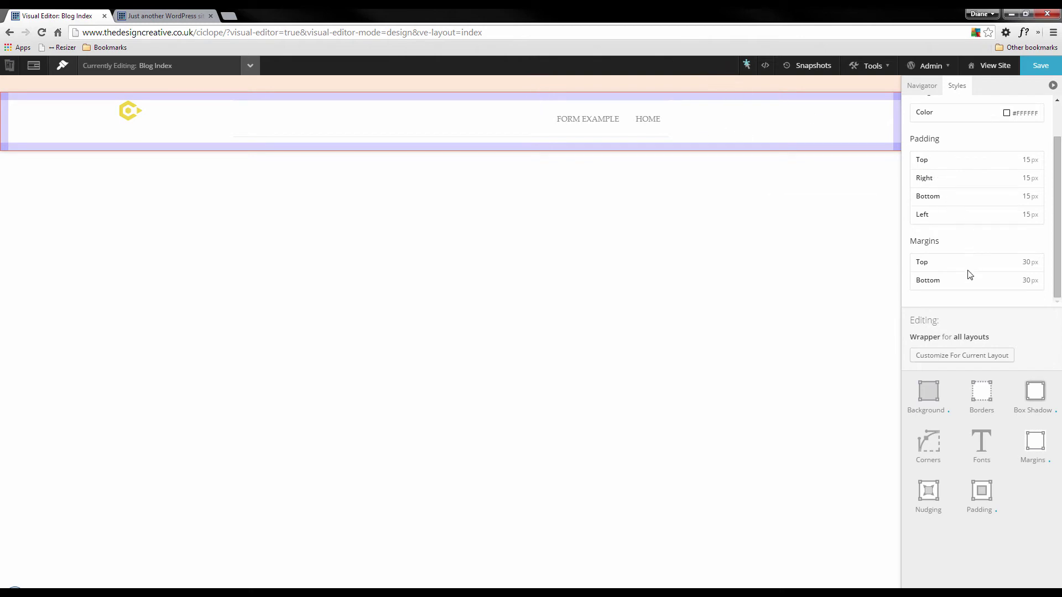
Delete the Wrapper element's top and bottom margin styles for all layouts and save the design.
left_click(935, 263)
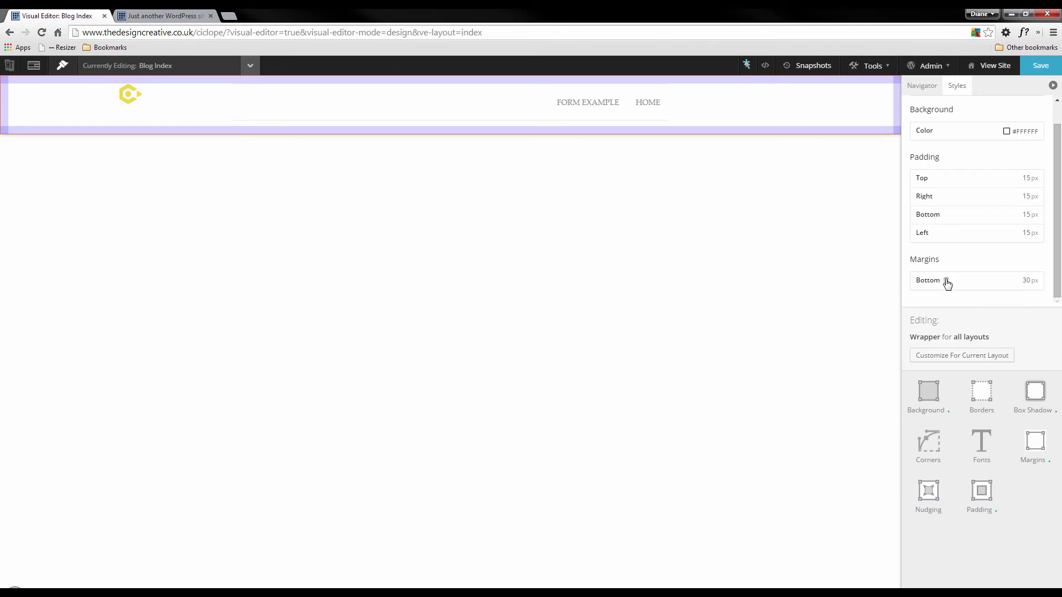
left_click(946, 281)
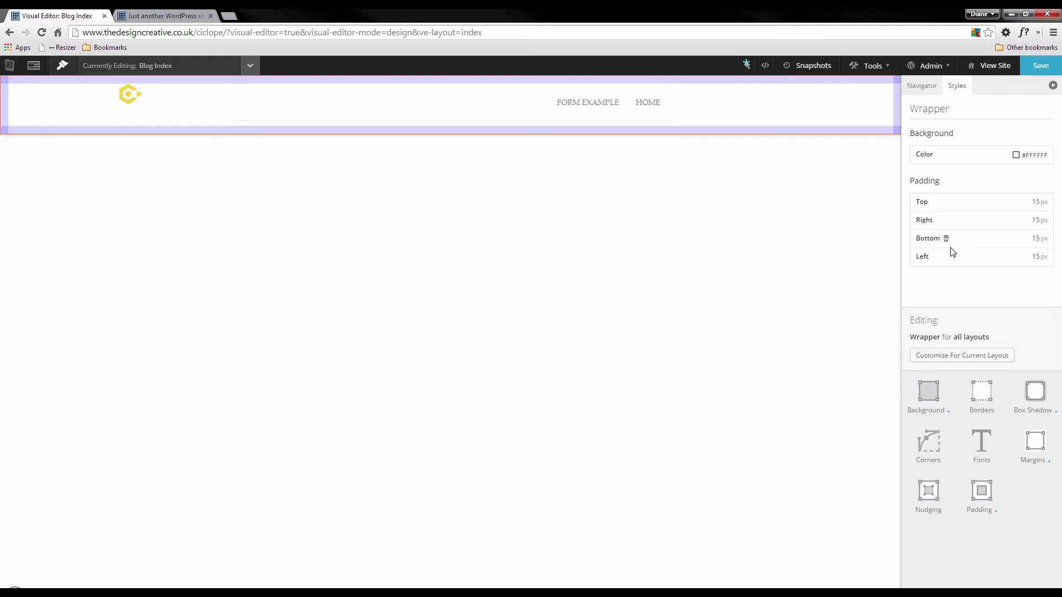
left_click(1040, 69)
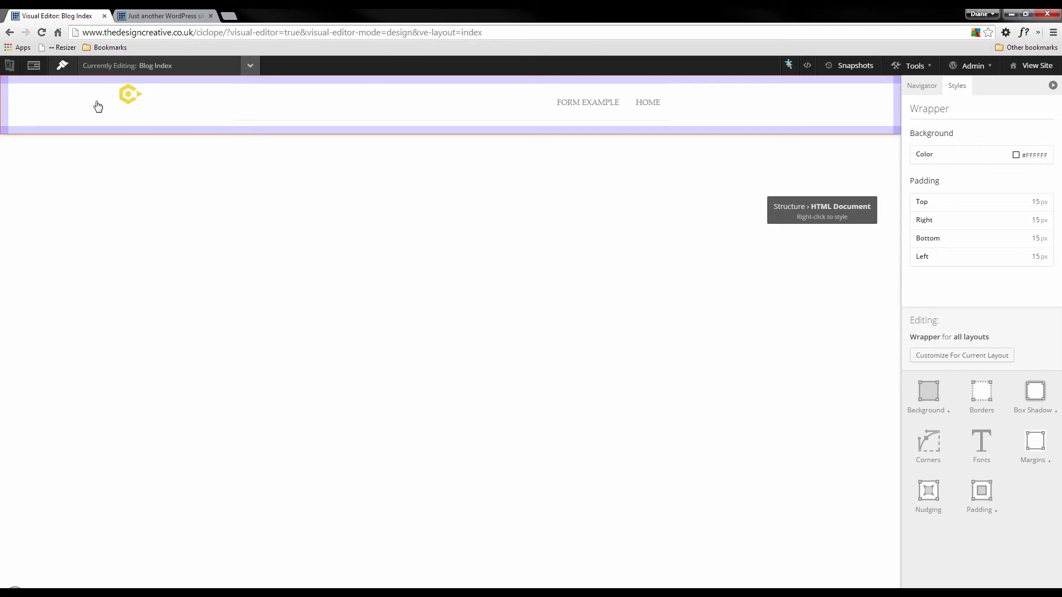
Set the background color of the header instance of the Wrapper to black (000000).
right_click(81, 106)
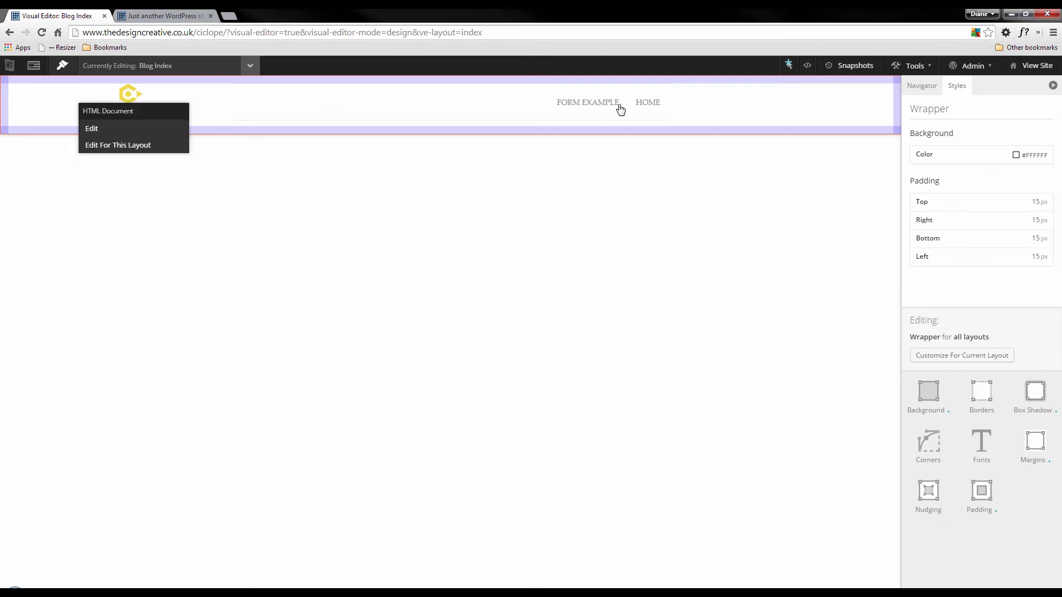
right_click(711, 102)
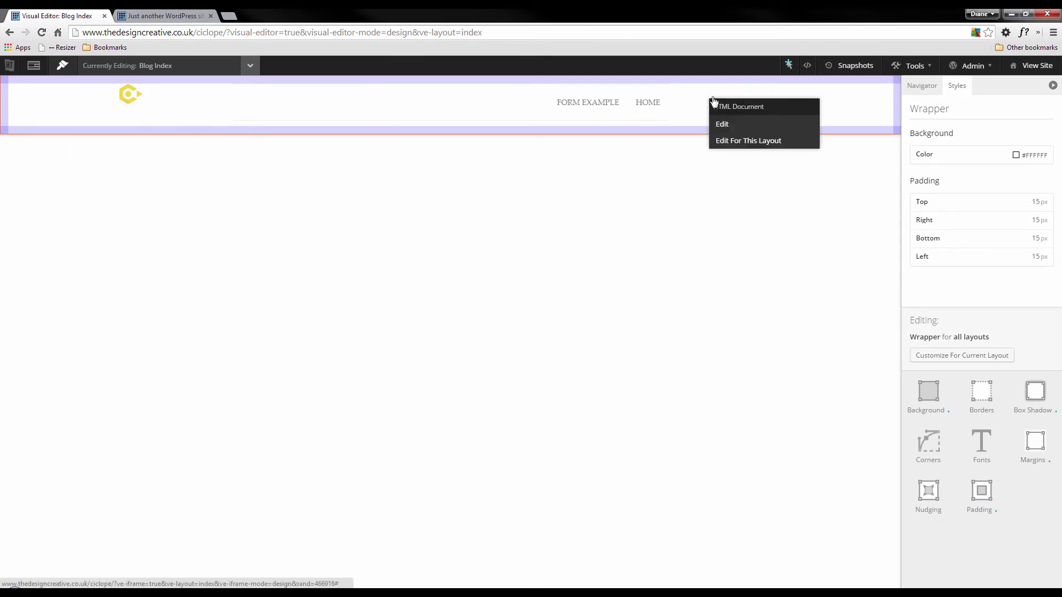
right_click(682, 114)
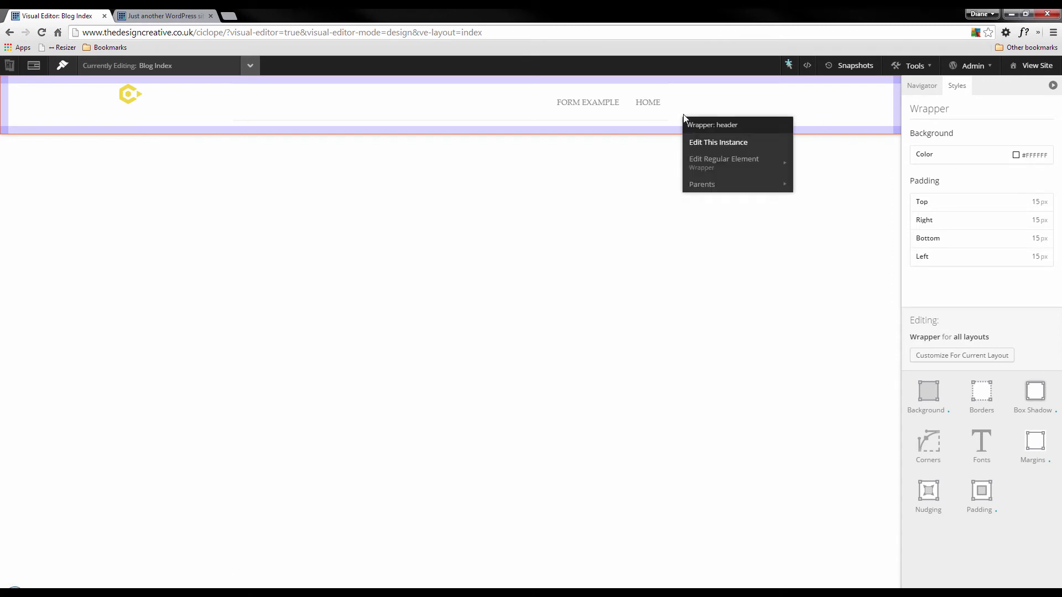
left_click(722, 146)
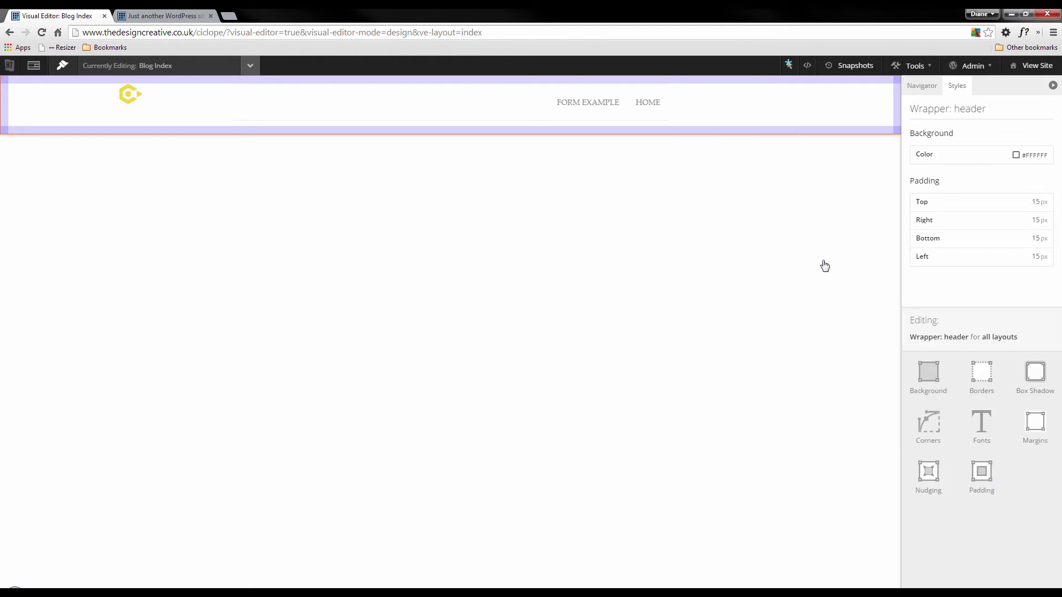
left_click(928, 375)
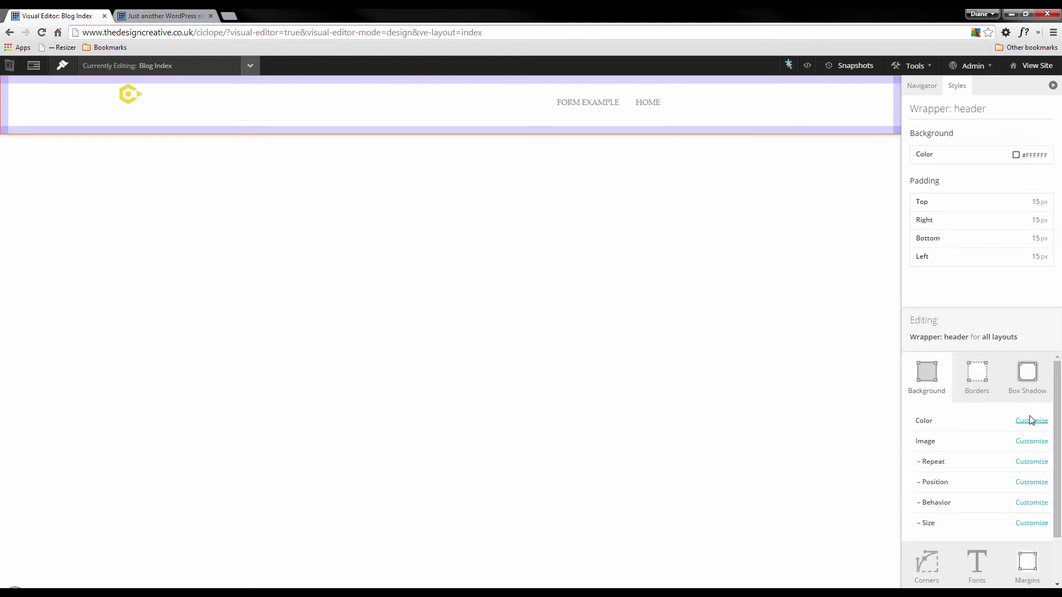
left_click(1043, 423)
left_click(1043, 424)
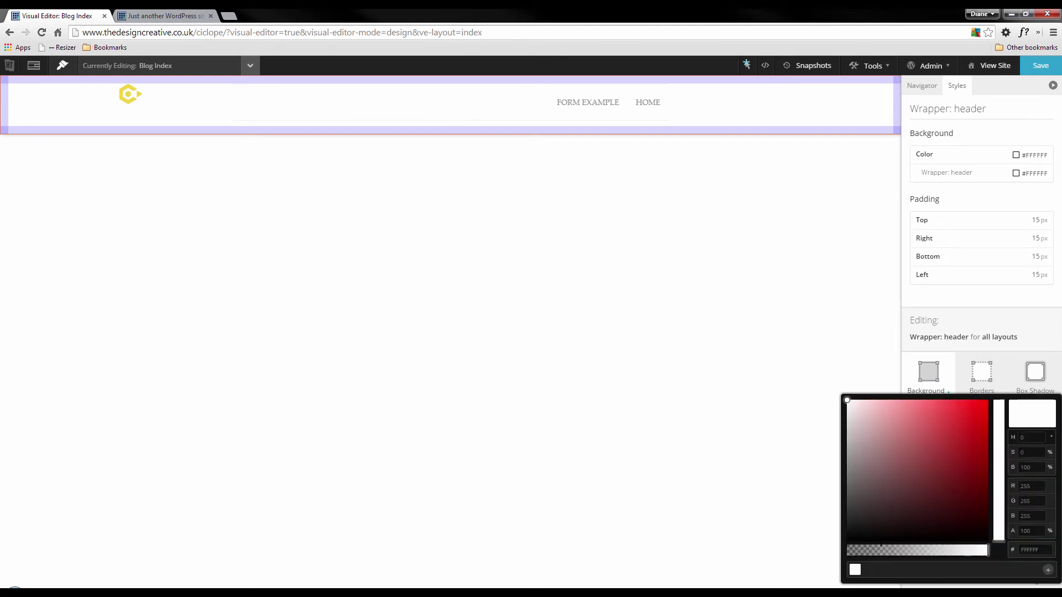
left_click(844, 546)
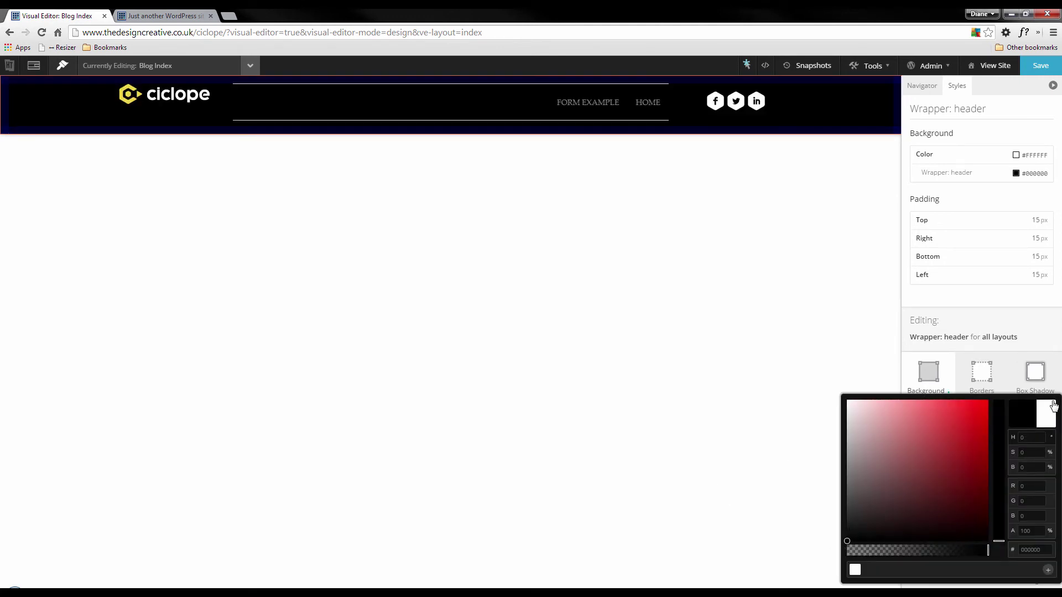
left_click(1027, 418)
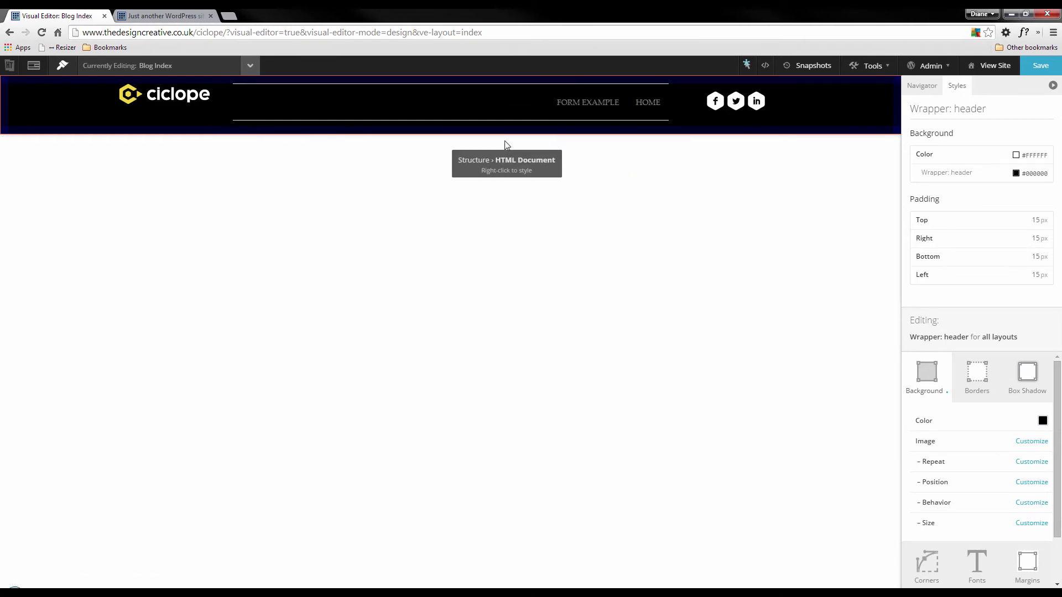
Remove the Navigation element's borders for all layouts by deleting its border width, color and style settings, and show the element navigator.
right_click(434, 120)
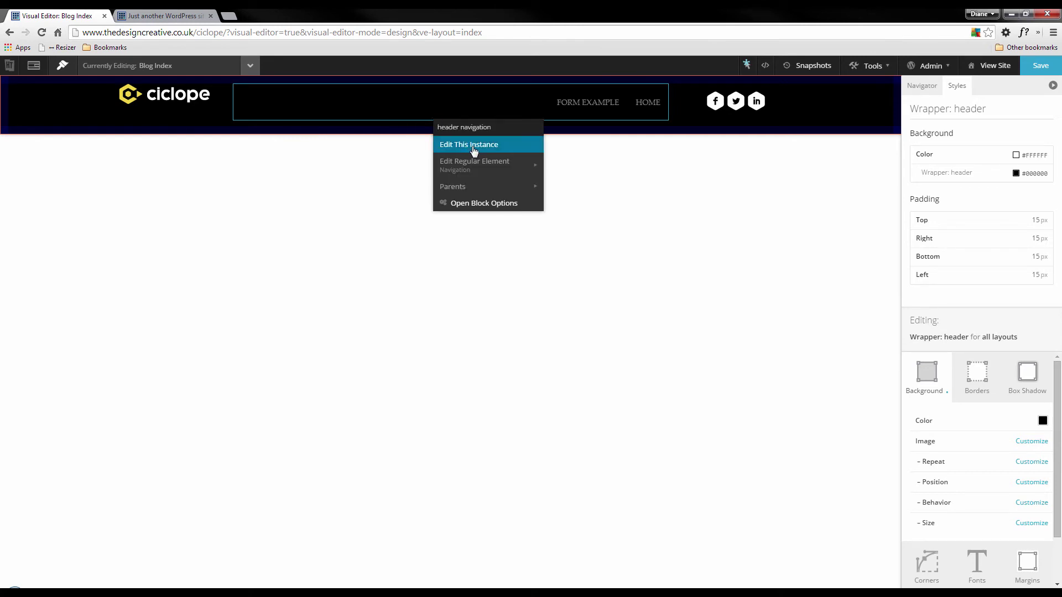
mouse_move(475, 171)
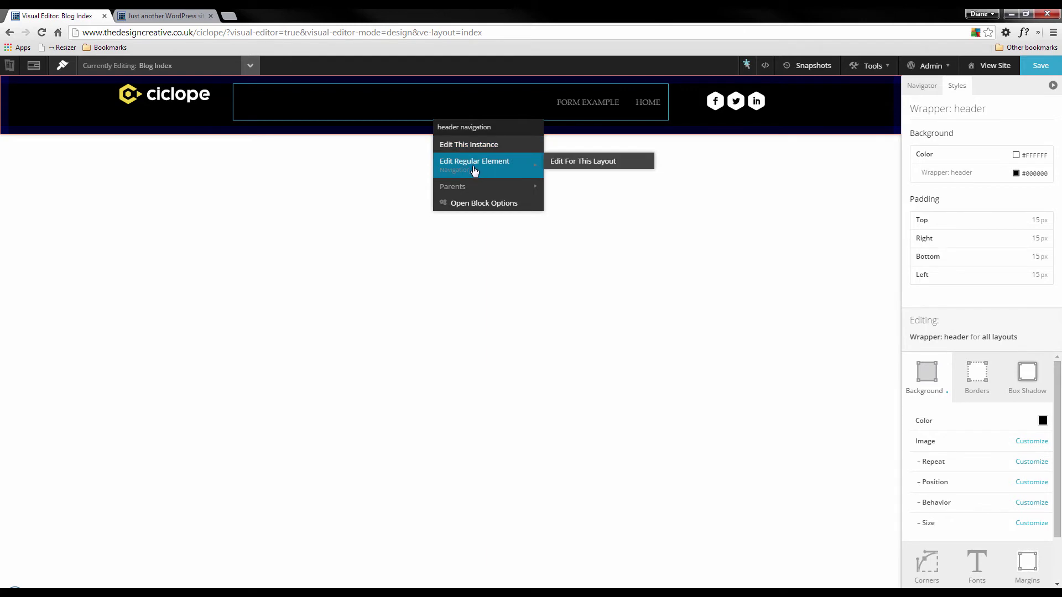
left_click(474, 171)
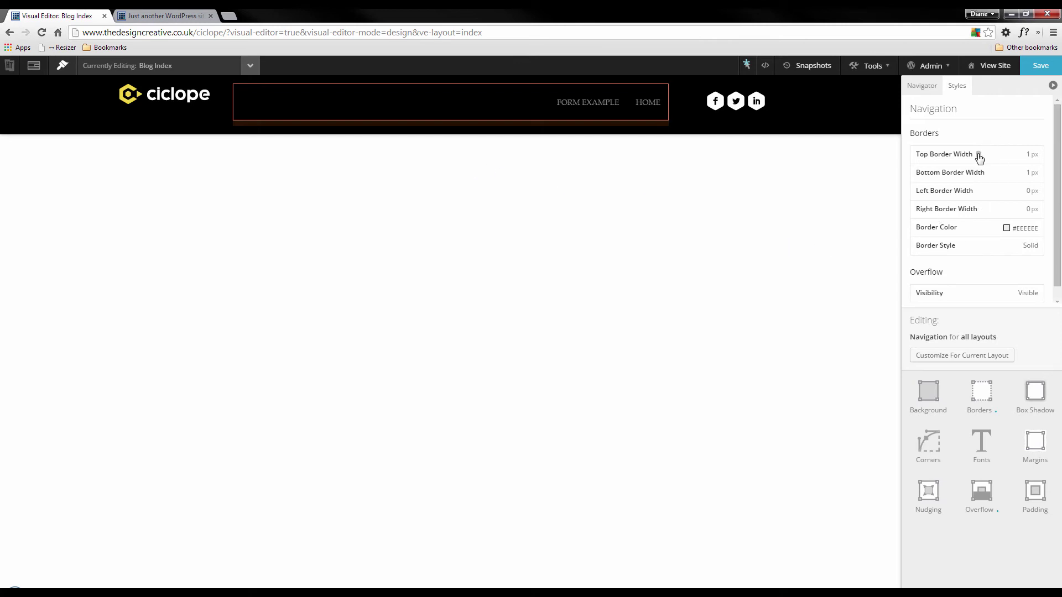
scroll(980, 159, "down", 2)
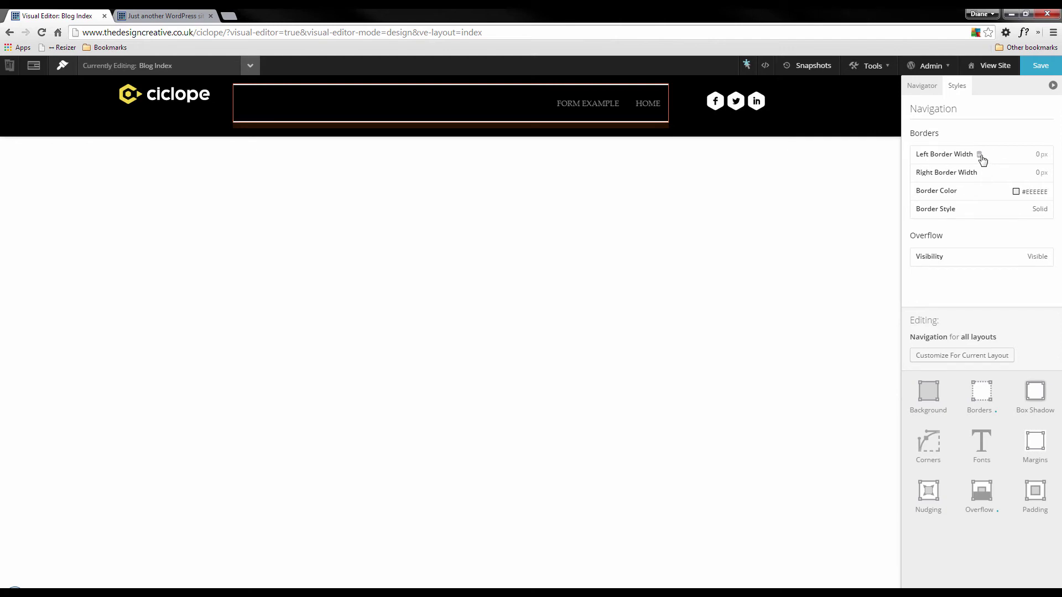
left_click(984, 156)
left_click(984, 155)
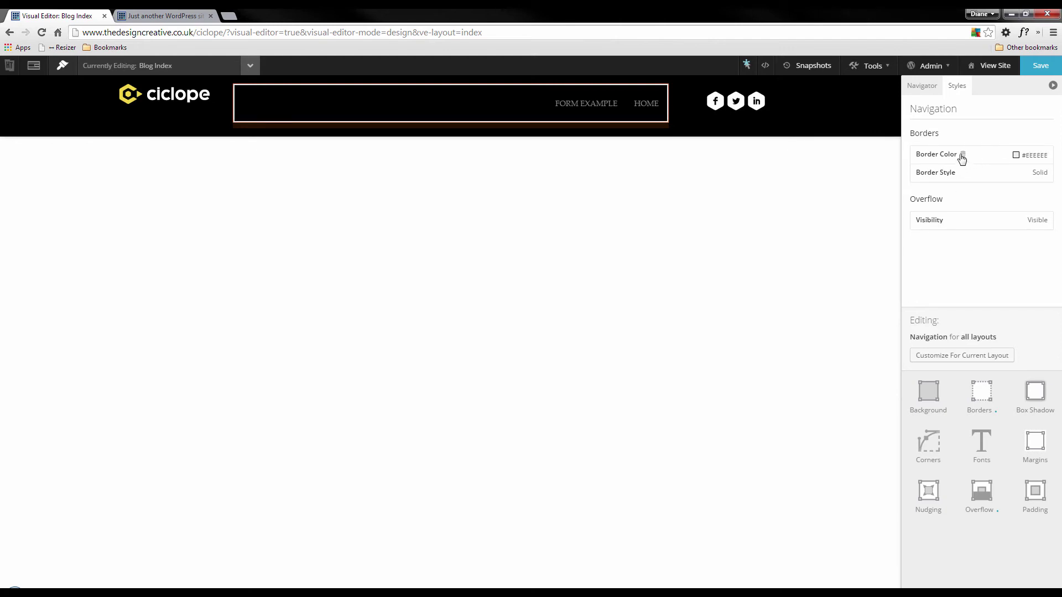
left_click(963, 155)
left_click(961, 155)
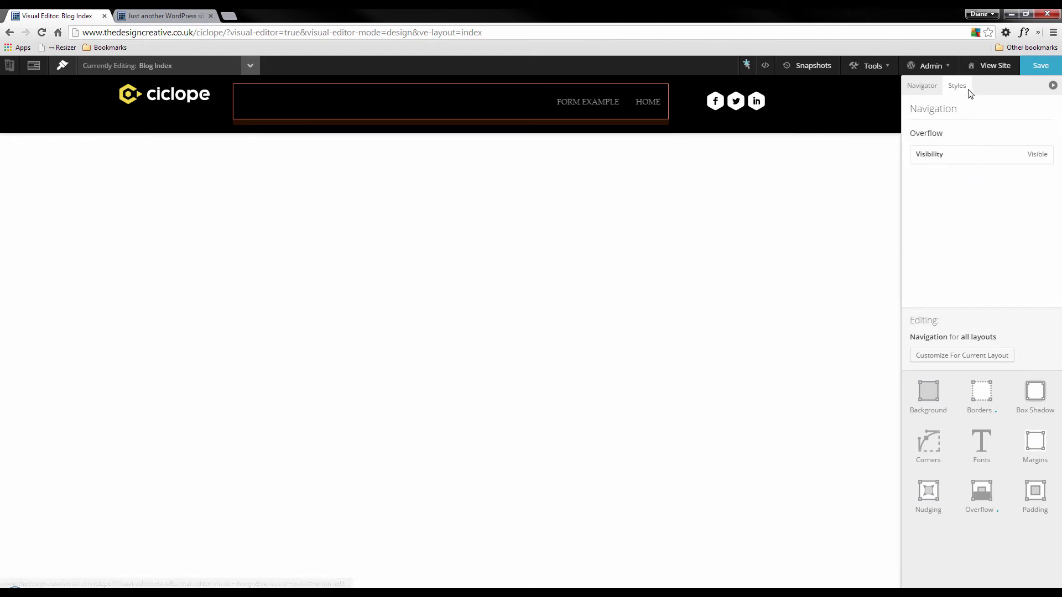
left_click(923, 86)
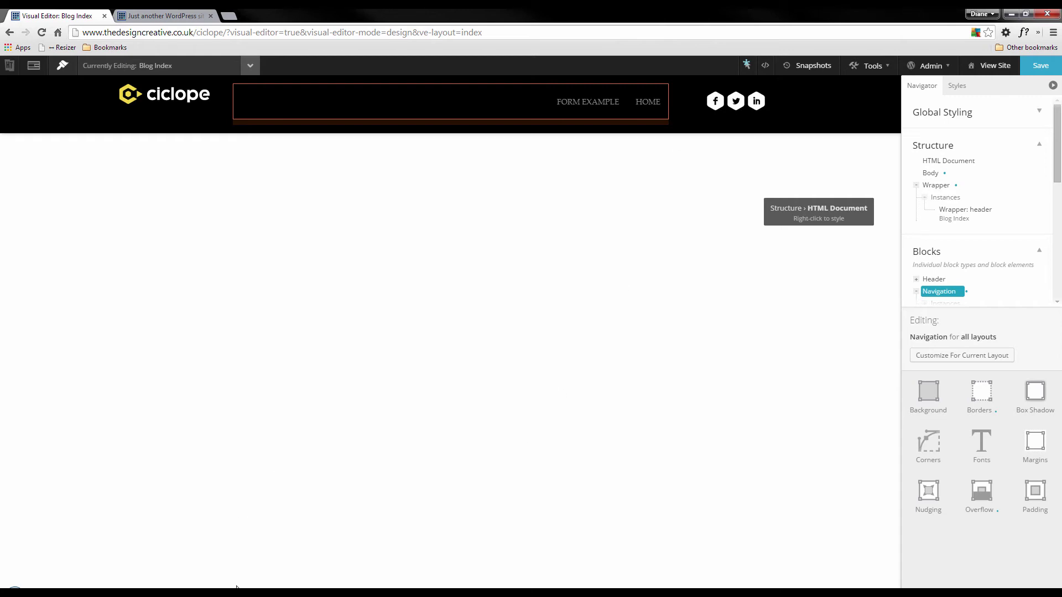
Switch to the Fireworks mockup, place a blank sticky note over it and copy the hex color of the "Get the App" menu text.
key("alt+Tab")
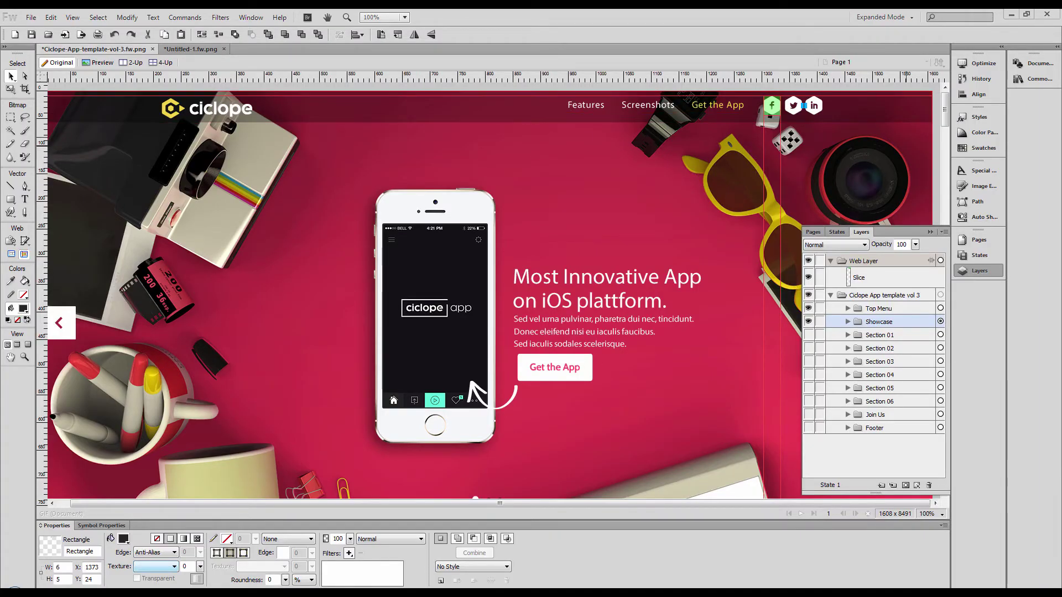
left_click_drag(1, 298, 582, 258)
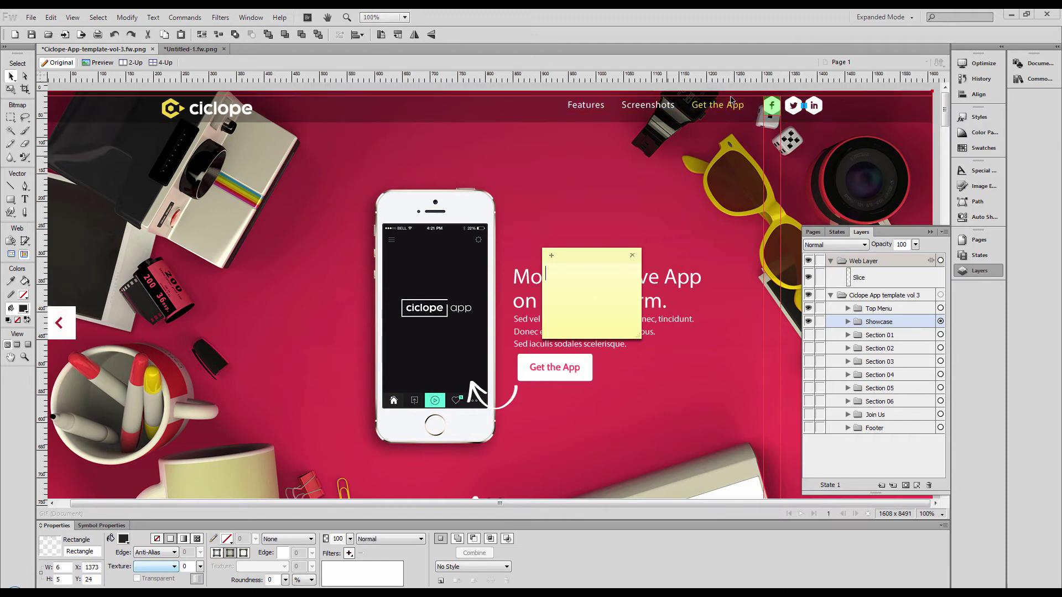
left_click(716, 110)
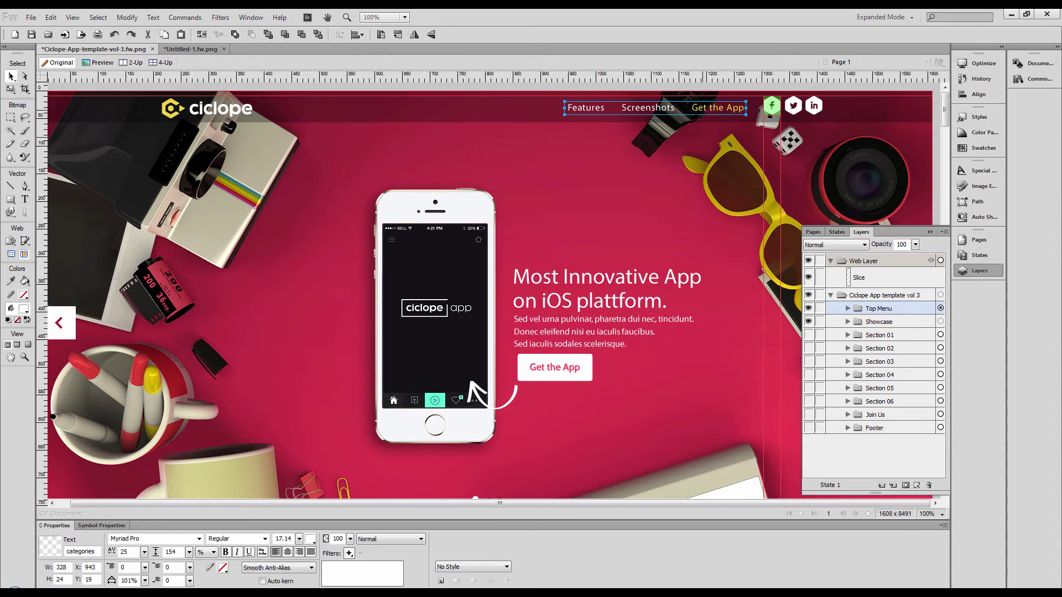
key("t")
left_click_drag(692, 108, 745, 108)
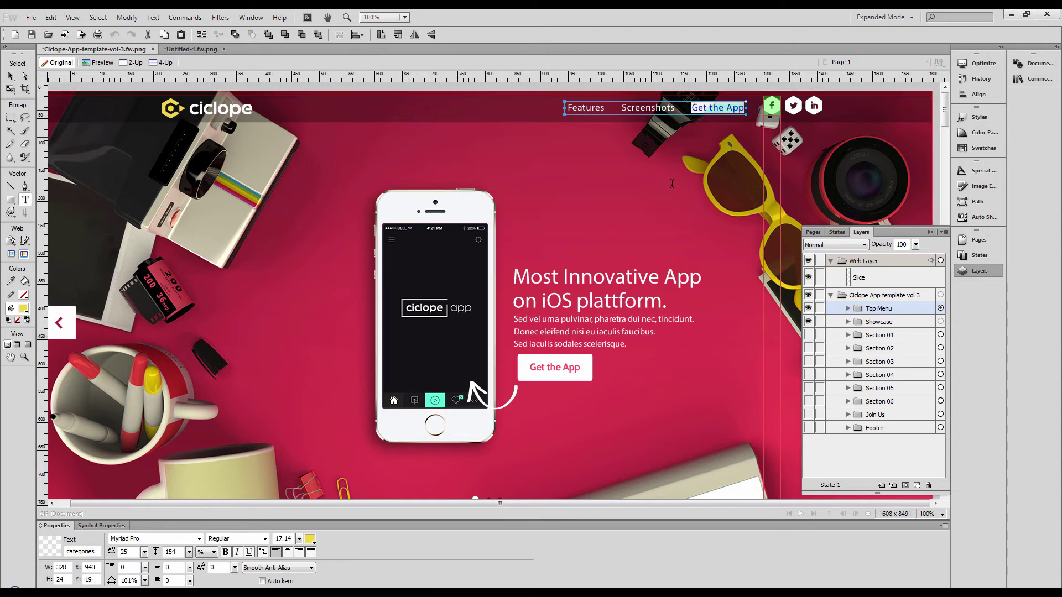
left_click(309, 540)
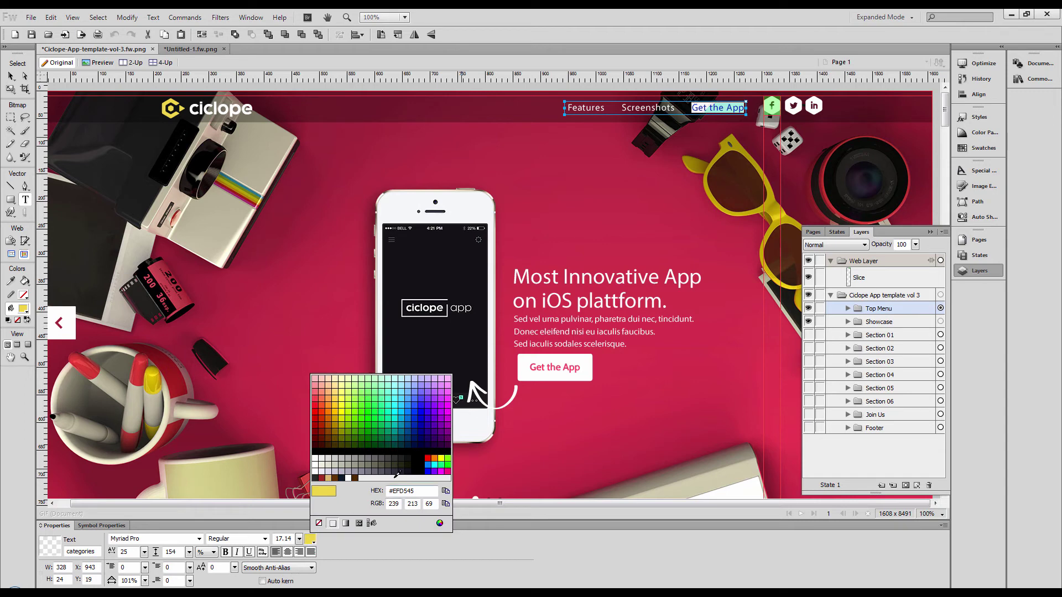
left_click(419, 490)
key("ctrl+c")
left_click(468, 494)
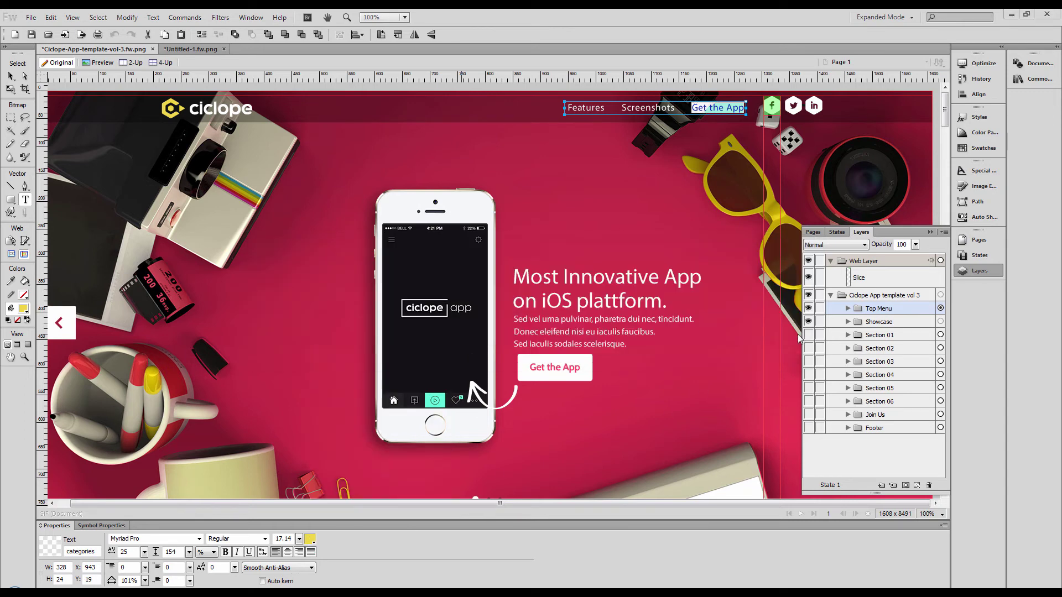
Paste the color code #EFD545 into the sticky note and return to the mockup.
key("alt+Tab")
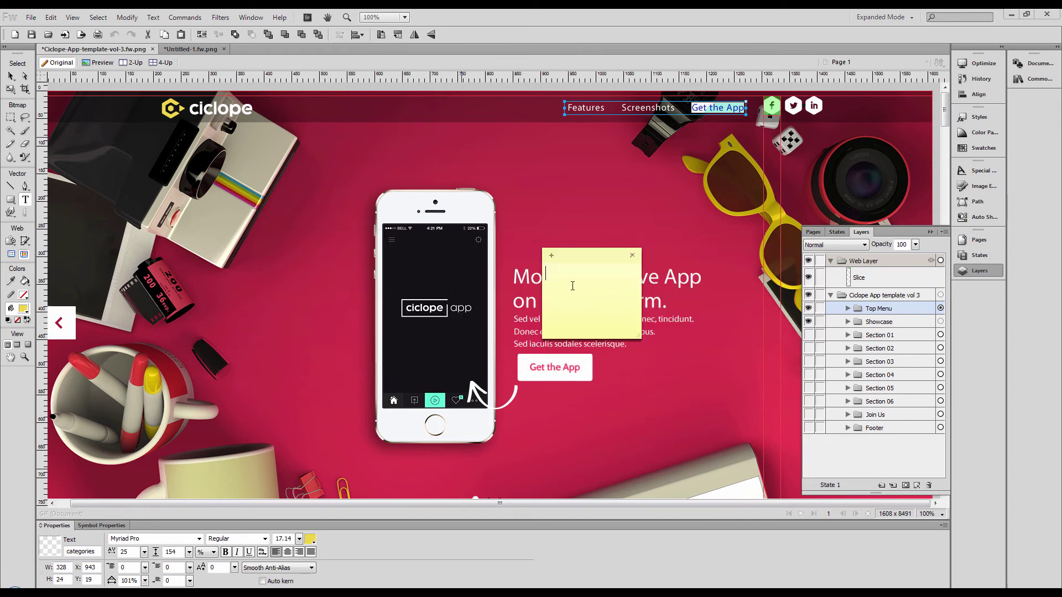
key("ctrl+v")
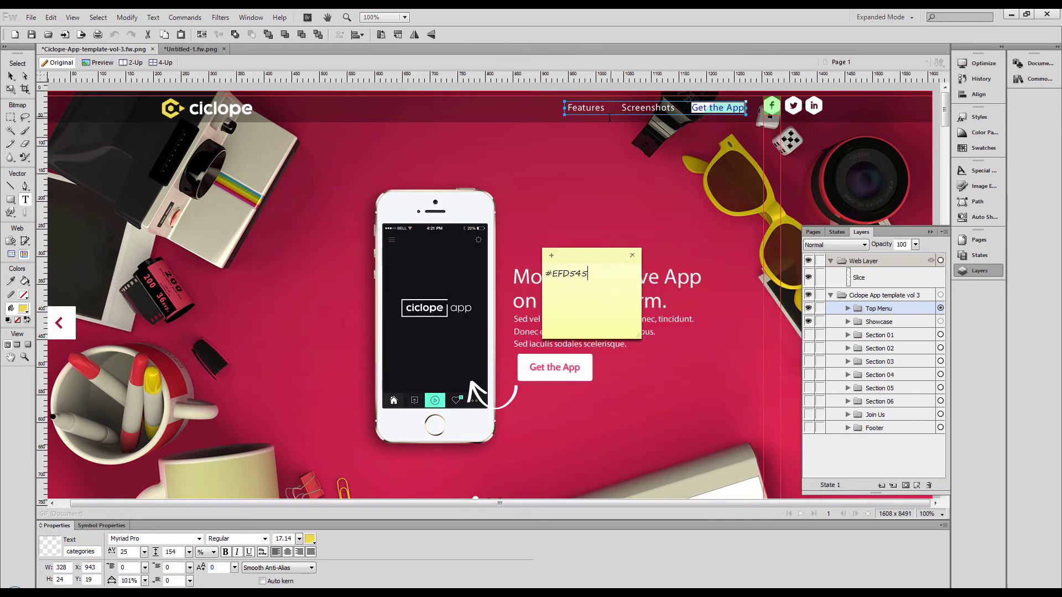
key("Return")
key("Escape")
left_click(710, 113)
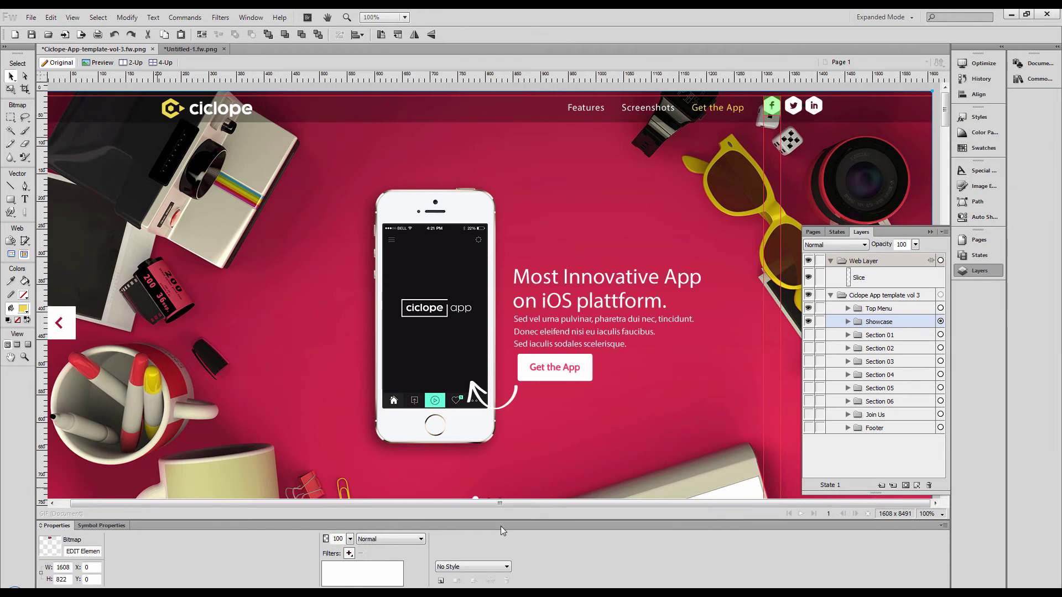
left_click(158, 593)
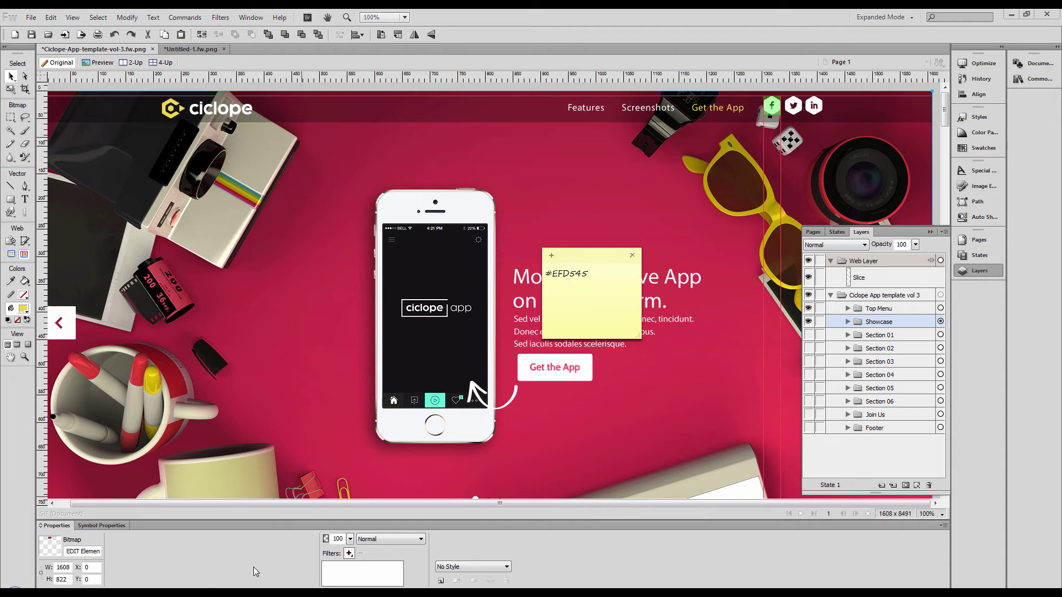
key("alt+Tab")
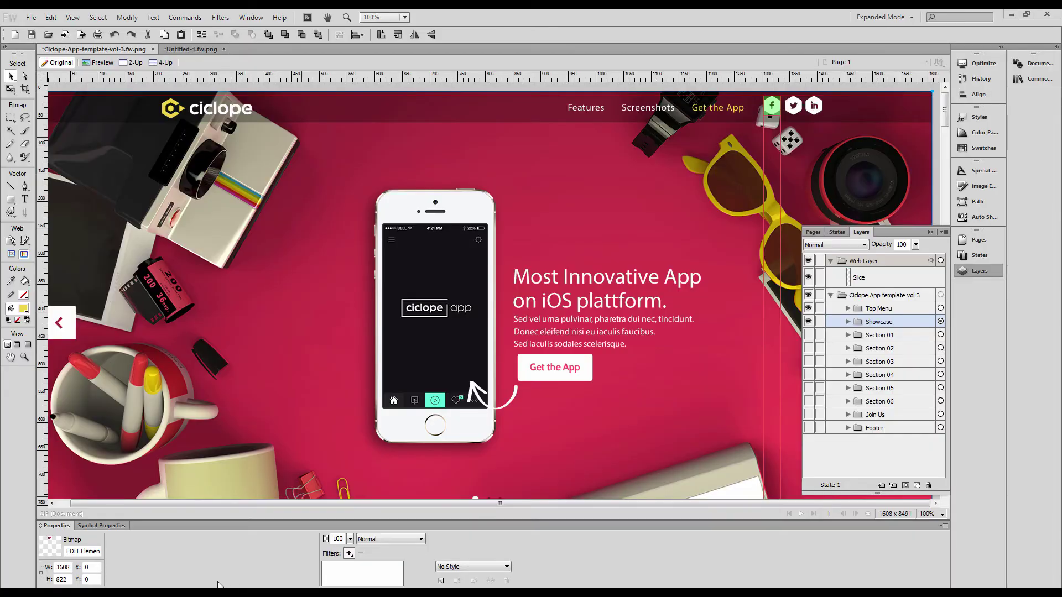
Switch back to the visual editor in the browser and open the WordPress Menus admin page.
mouse_move(133, 592)
left_click(76, 539)
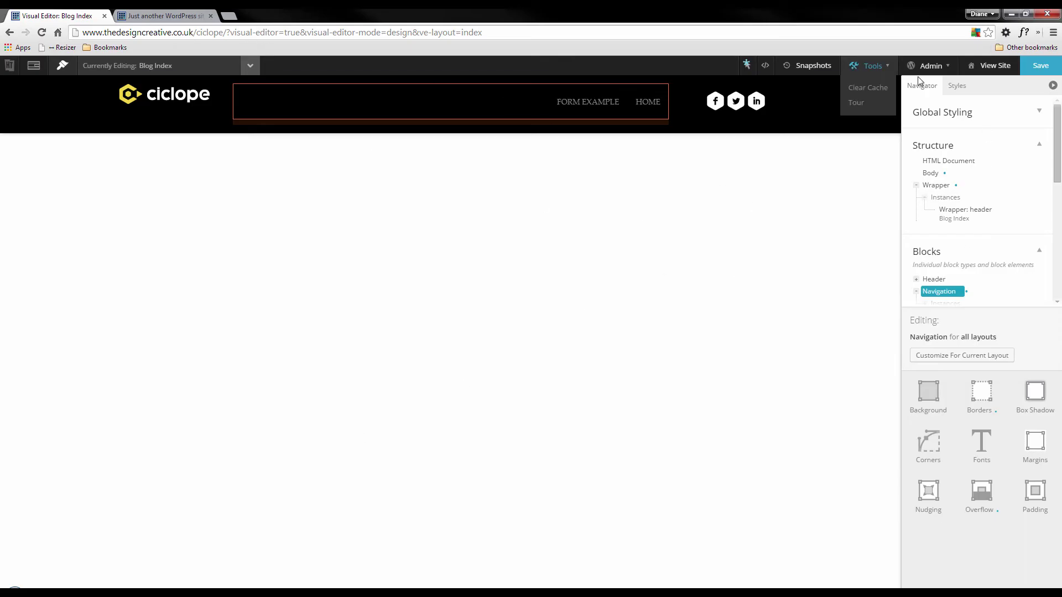
mouse_move(925, 68)
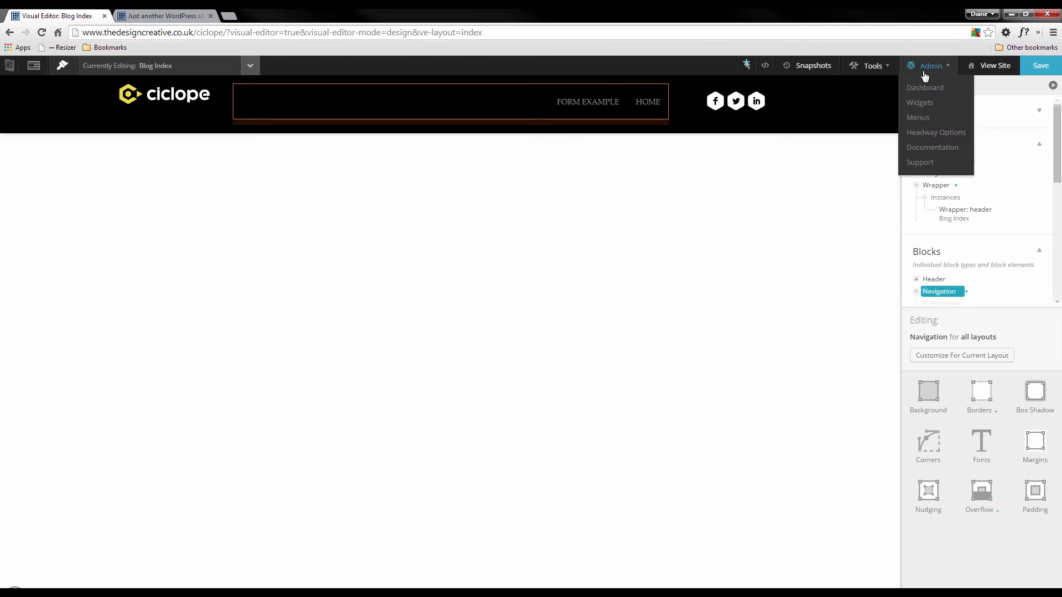
left_click(921, 118)
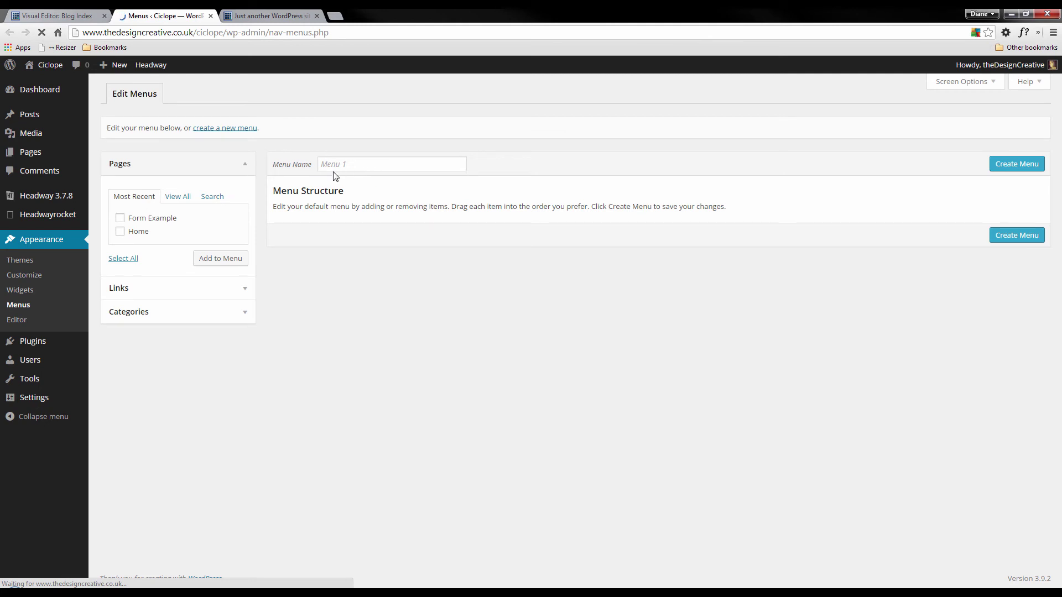
Name the new menu Menu 1 and remove the default Home, Form Example and second Home items from its structure.
left_click(377, 164)
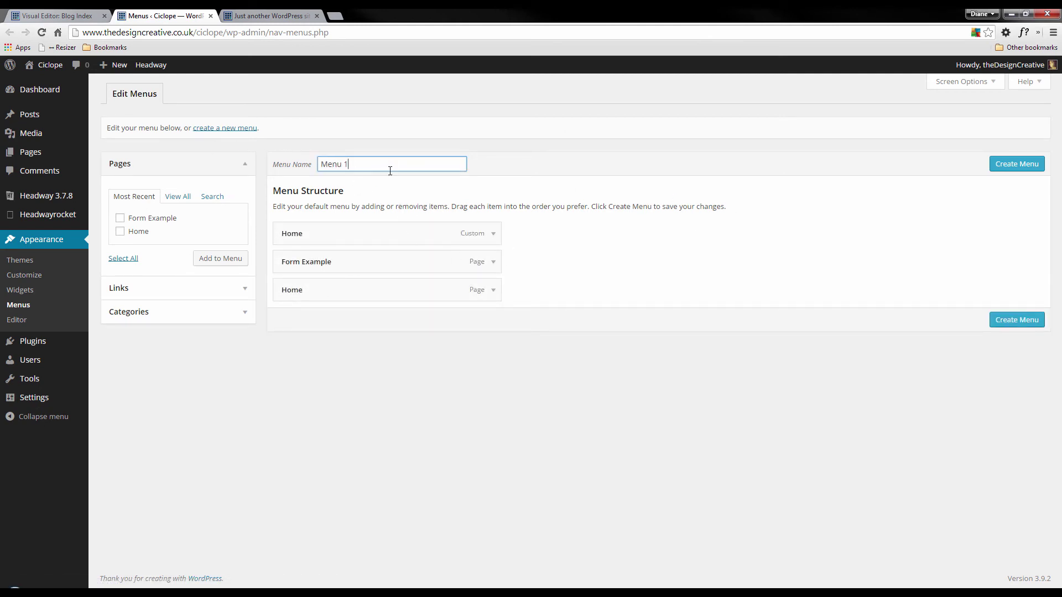
left_click_drag(390, 171, 277, 156)
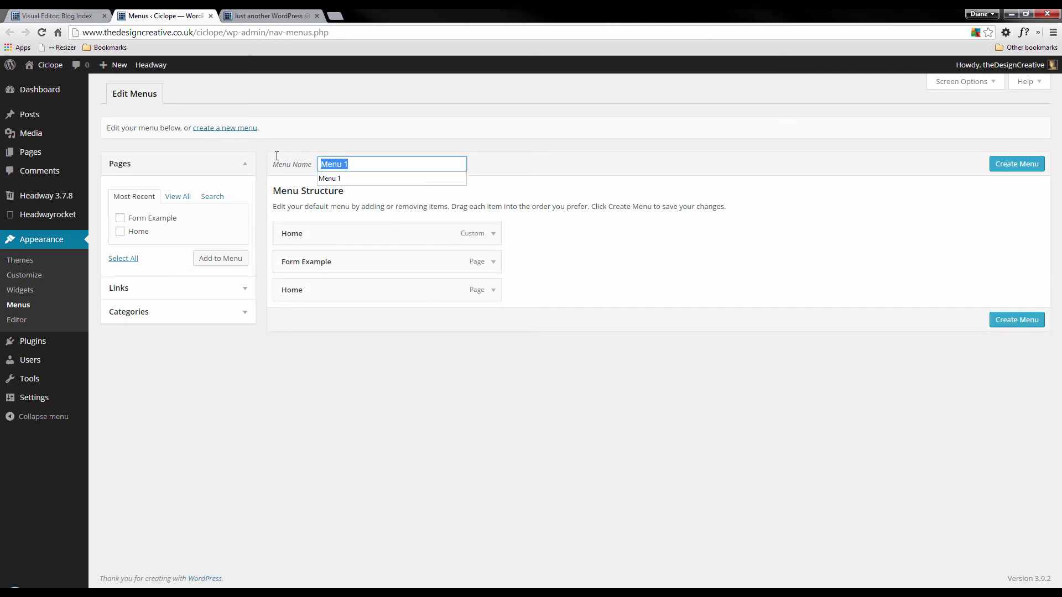
left_click(494, 234)
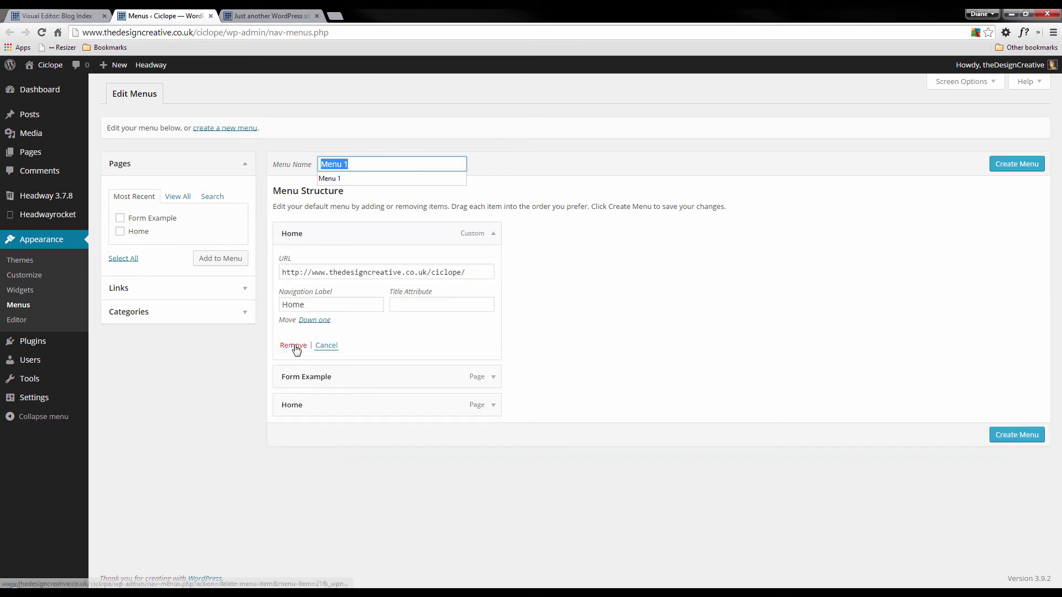
left_click(293, 345)
left_click(494, 233)
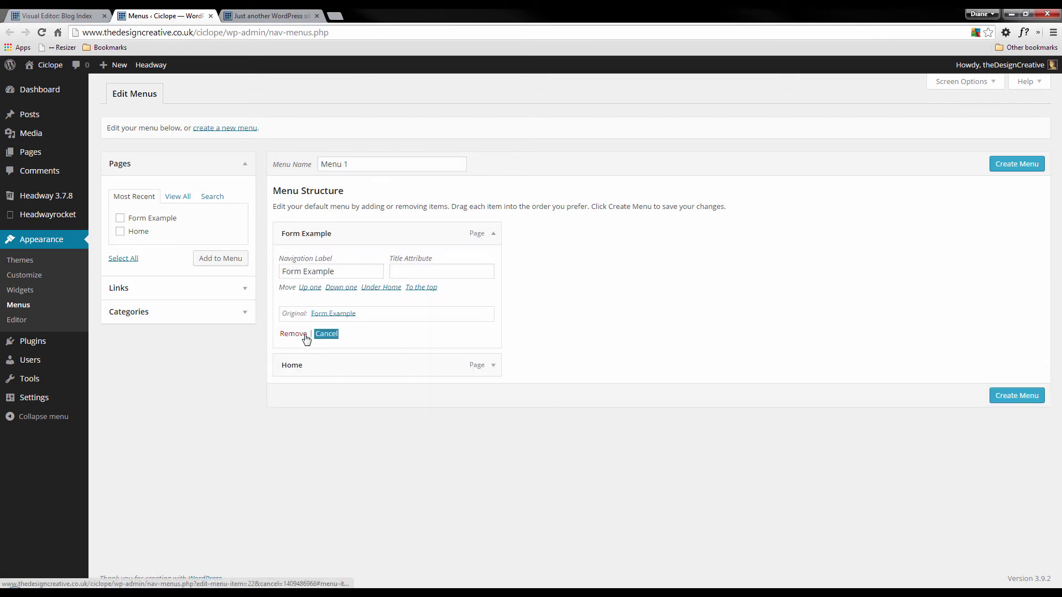
left_click(293, 336)
left_click(494, 234)
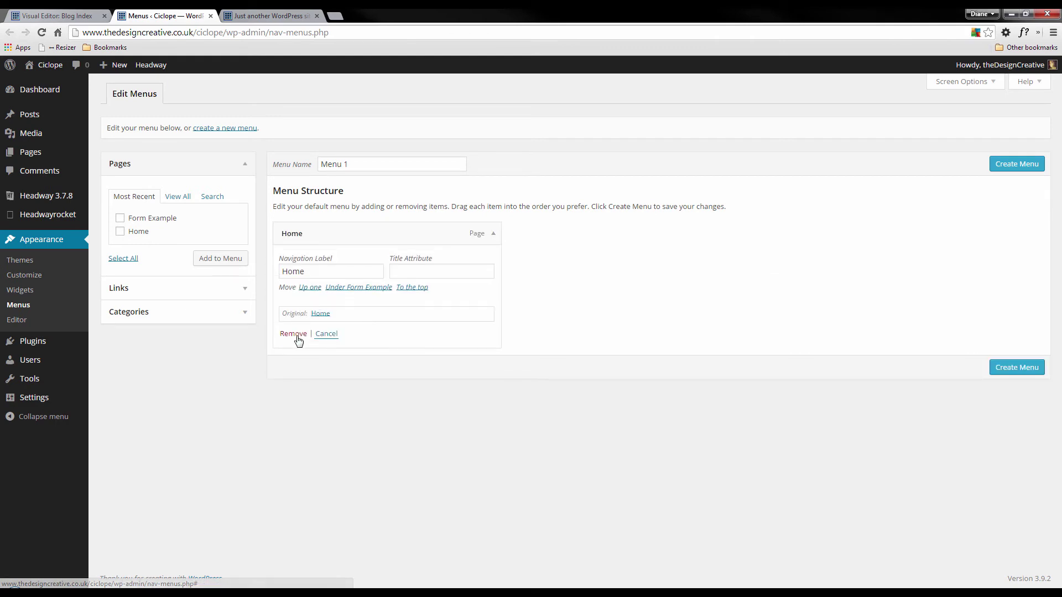
left_click(294, 335)
Check the menu labels in the Fireworks mockup and add a custom link Features with the URL #features to the menu.
left_click(161, 297)
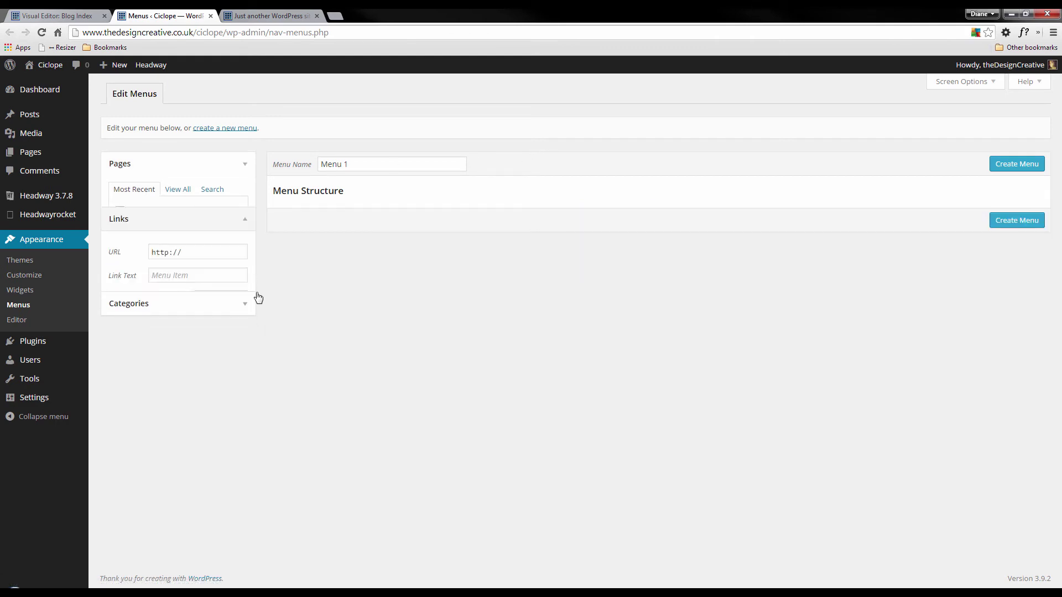
left_click(176, 247)
key("alt+Tab")
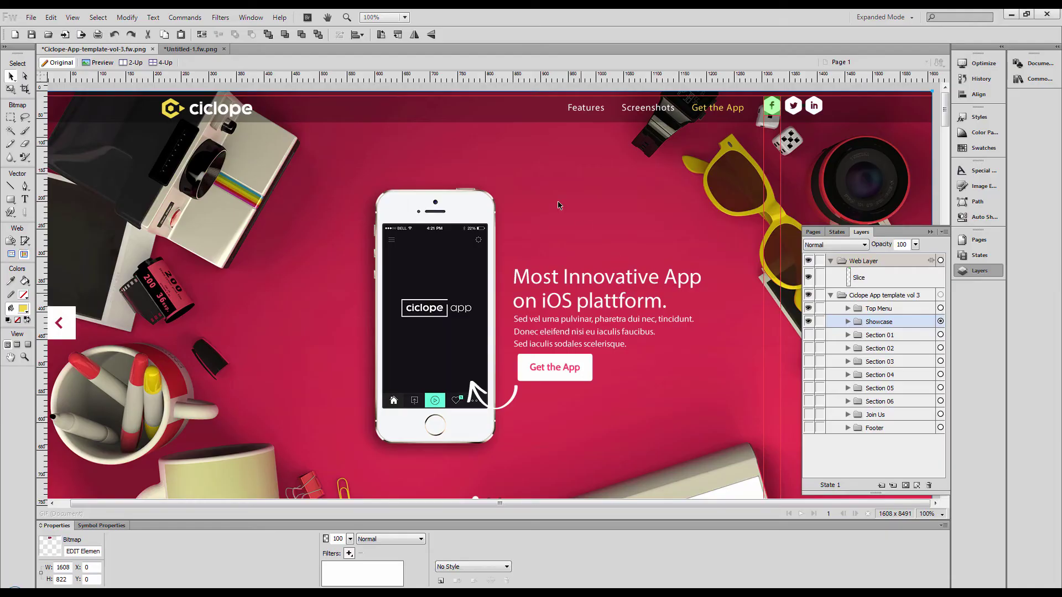
key("alt+Tab")
type("Fea")
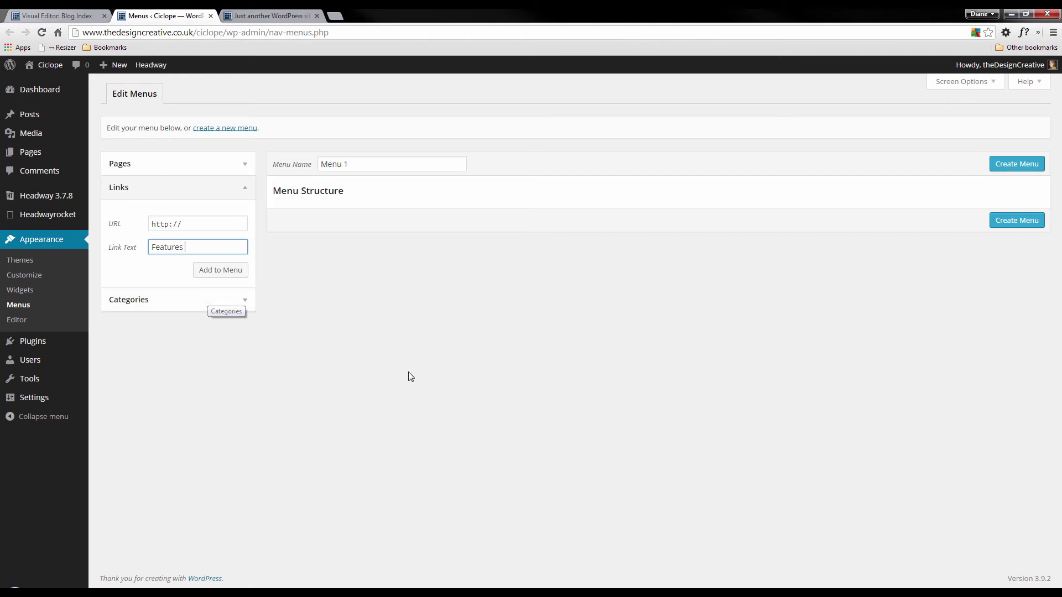
left_click_drag(204, 224, 144, 224)
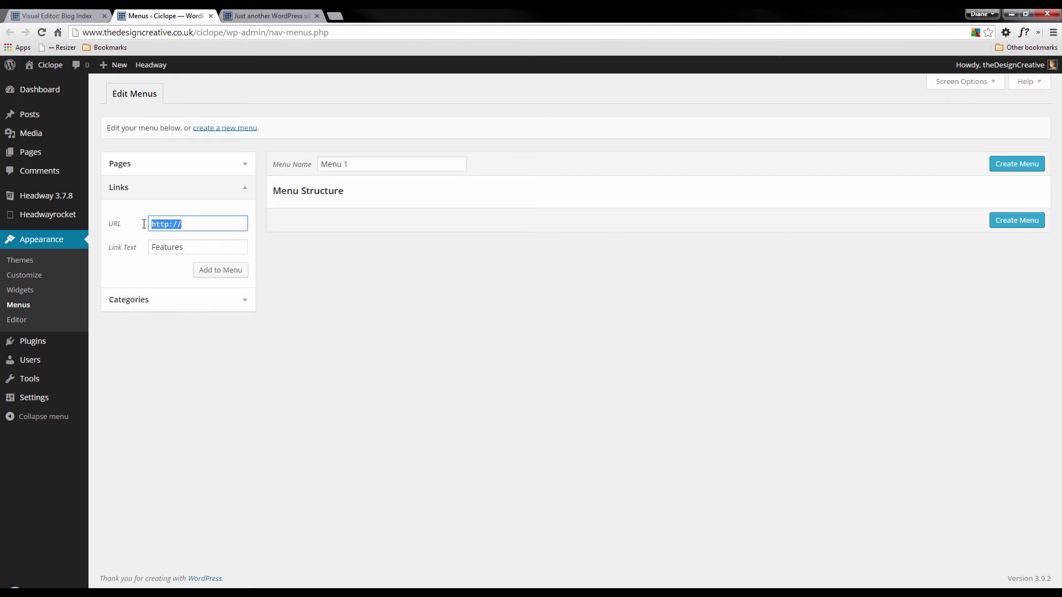
type("#features")
left_click(228, 271)
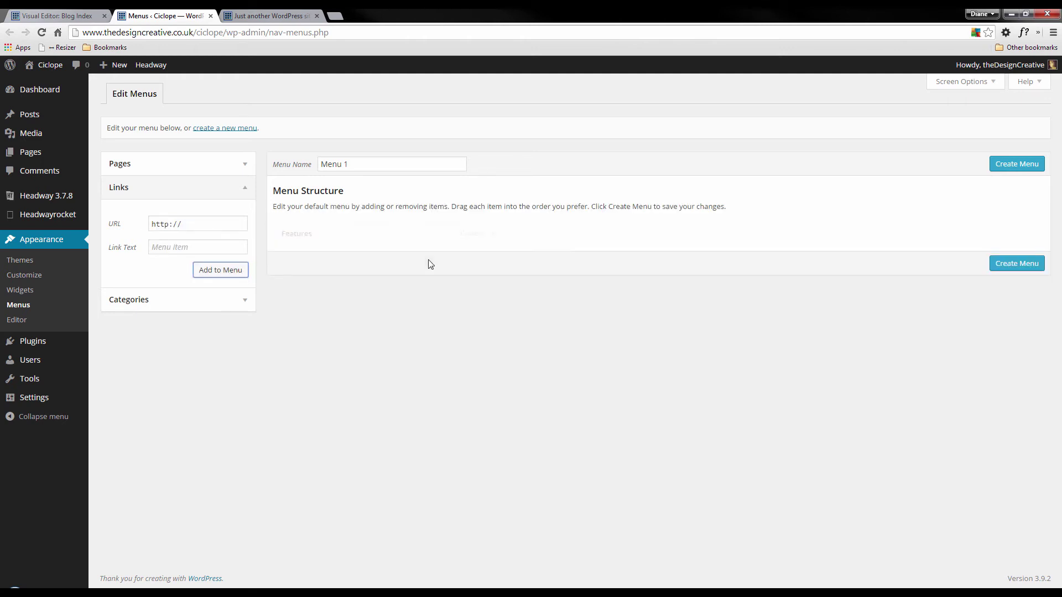
Add a custom link Screenshots with the URL #screenshots to the menu.
left_click(188, 247)
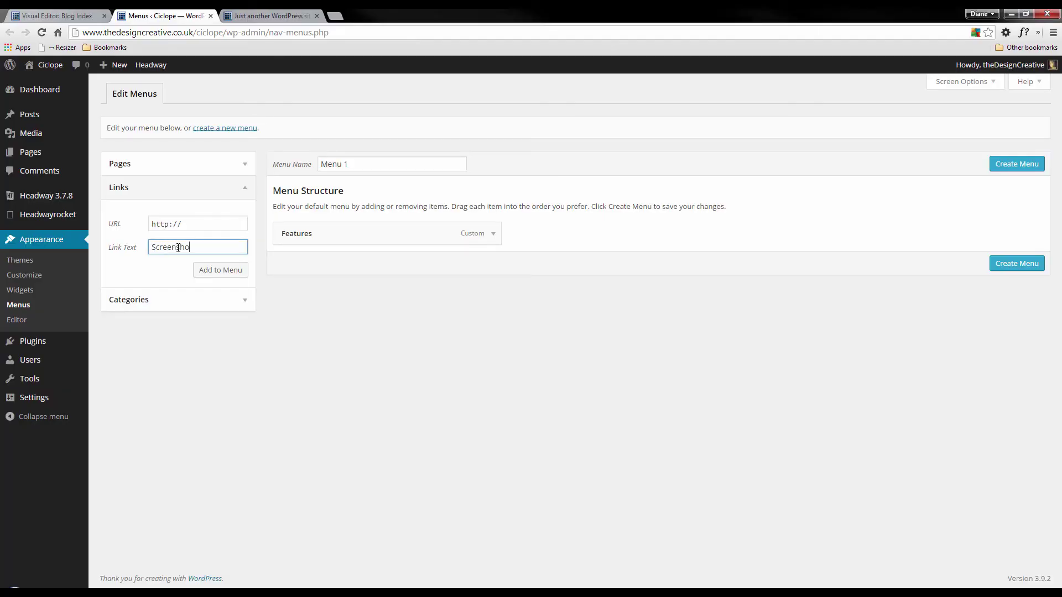
double_click(178, 247)
left_click(185, 222)
type("#screenshots")
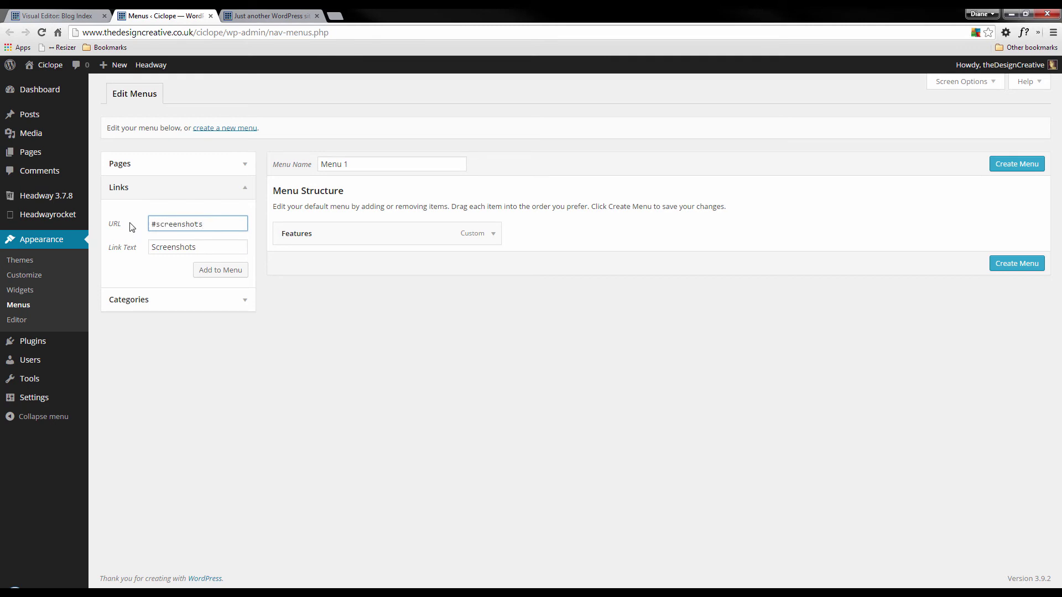
left_click(237, 270)
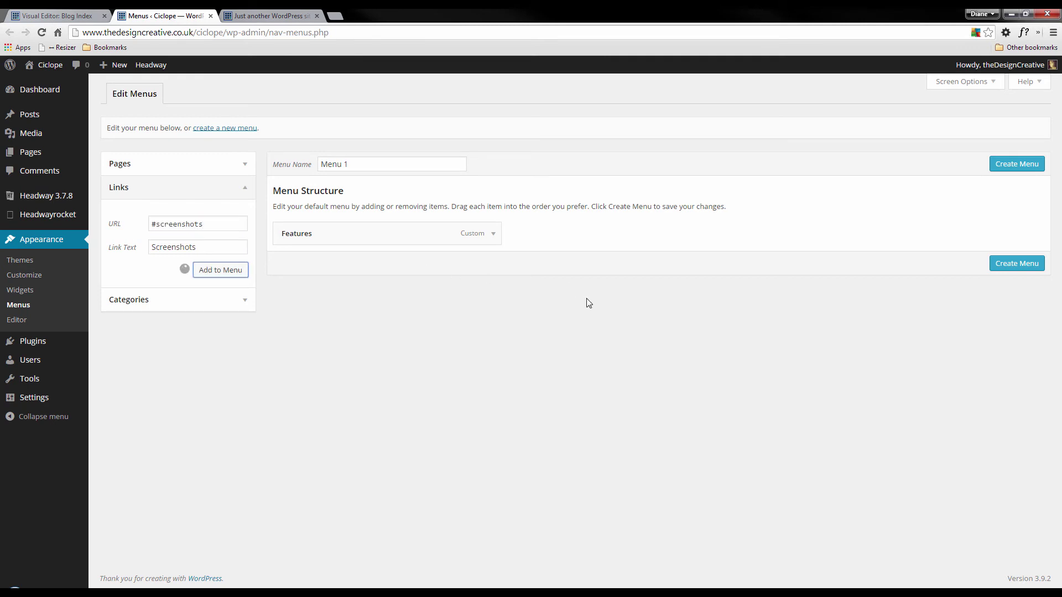
Add a custom link Get The App with the URL #gettheapp to the menu.
key("alt+Tab")
key("alt+Tab")
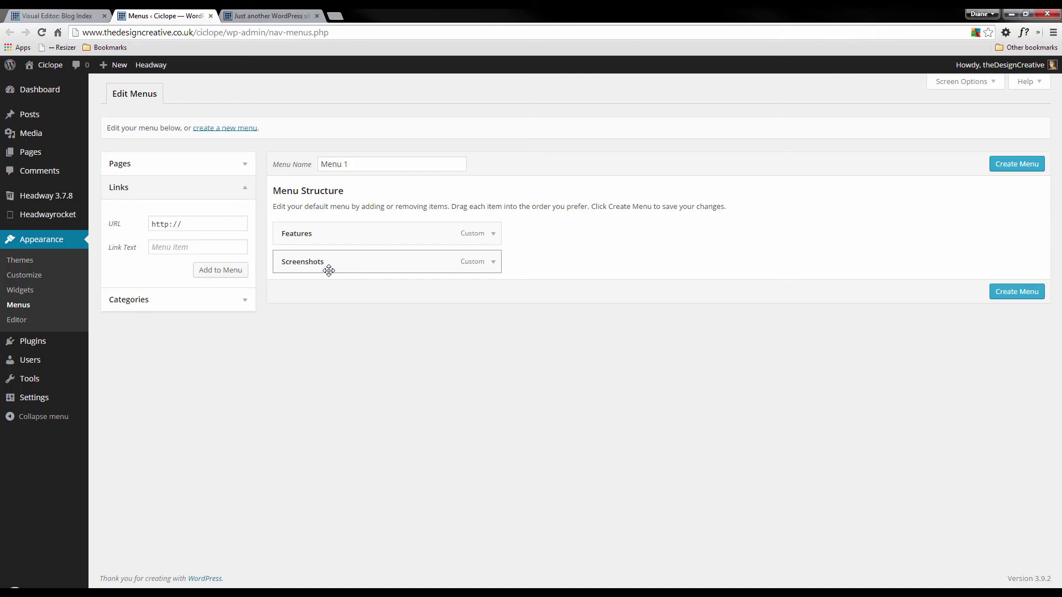
left_click(177, 241)
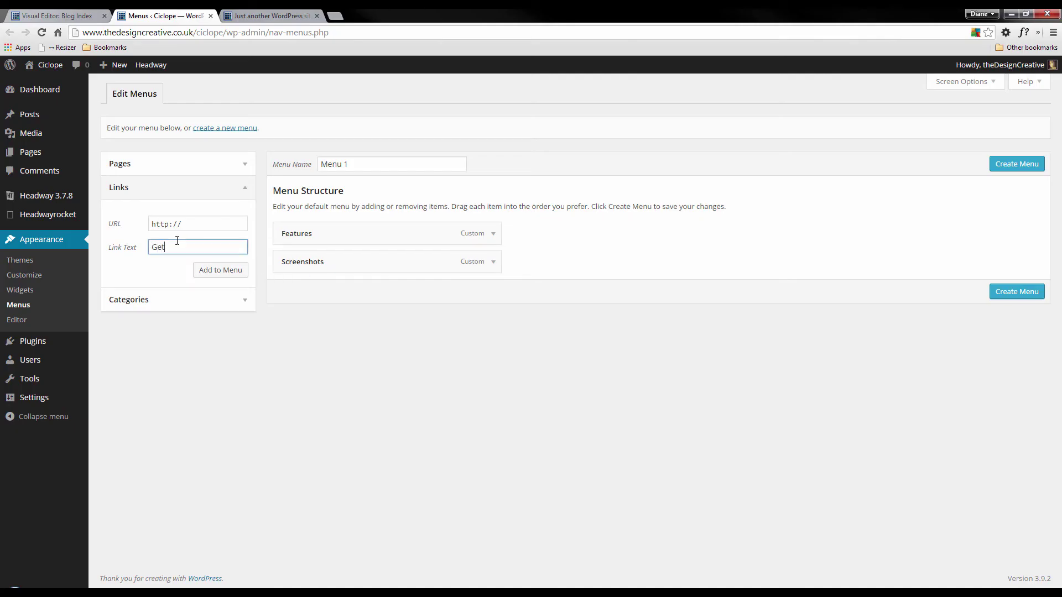
type("Get The App")
left_click_drag(182, 228, 99, 224)
type("#gettheapp")
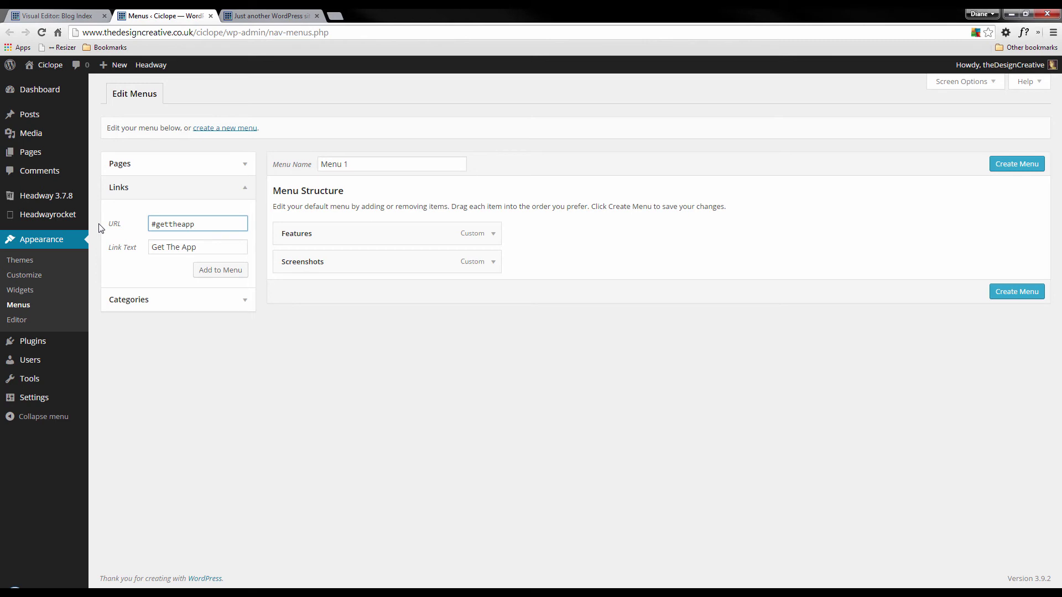
left_click(205, 271)
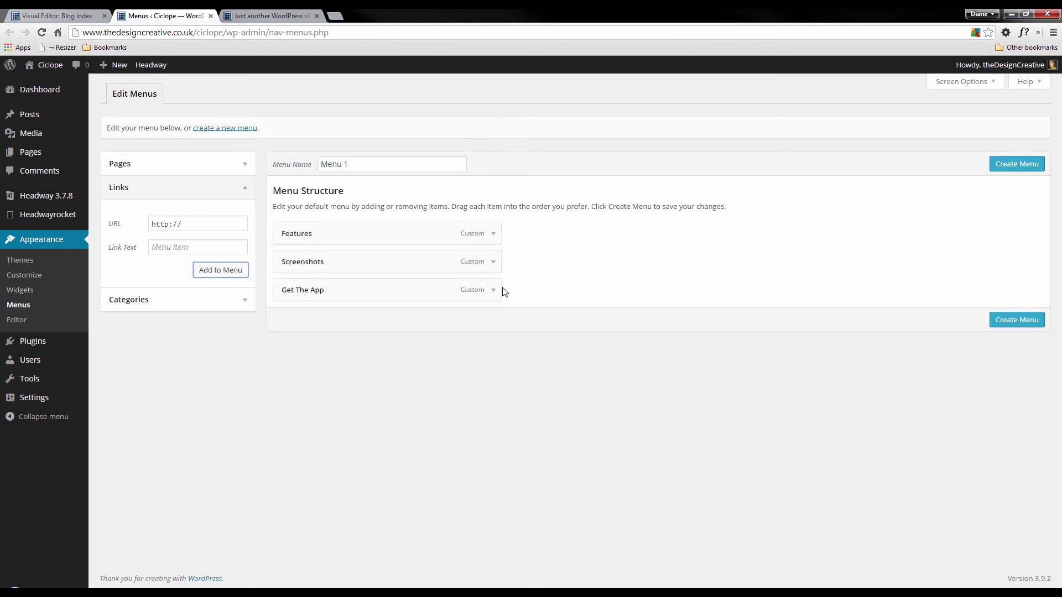
Enable the CSS Classes property for menu items, access it on the Get The App item and create the menu.
left_click(494, 291)
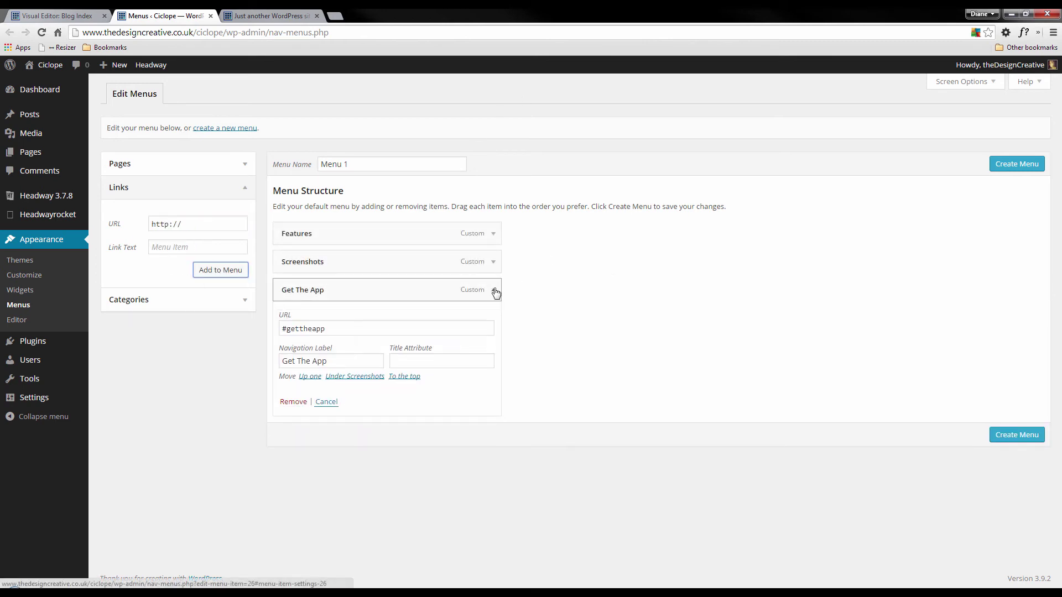
key("alt+Tab")
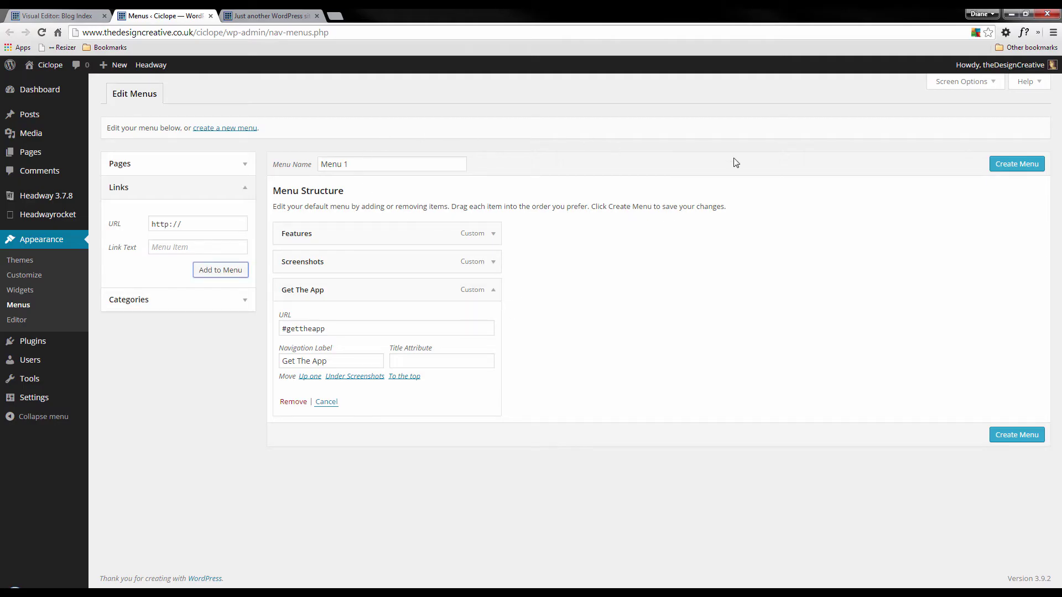
left_click(961, 83)
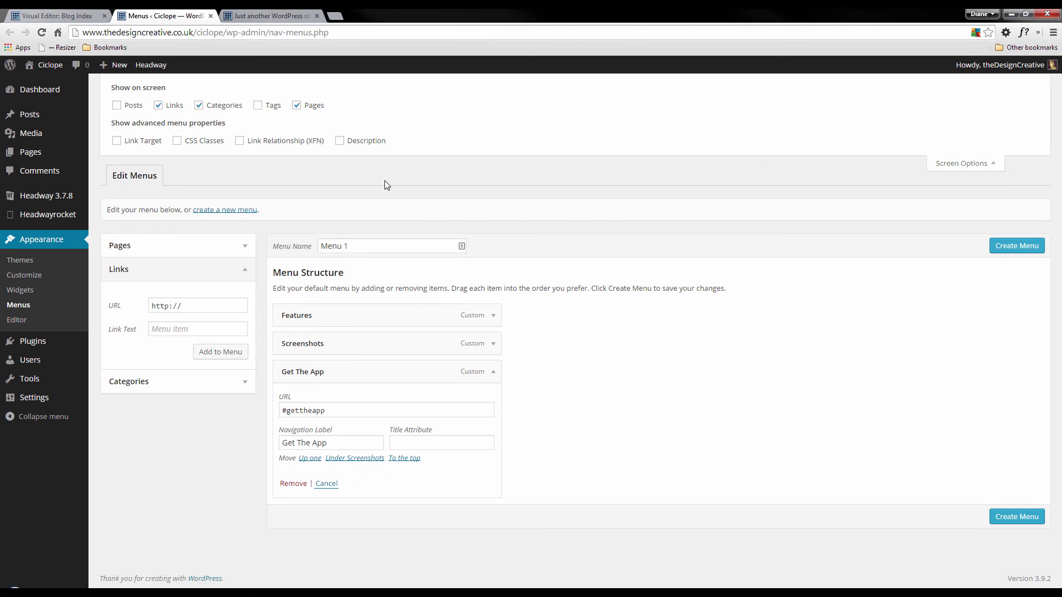
left_click(203, 143)
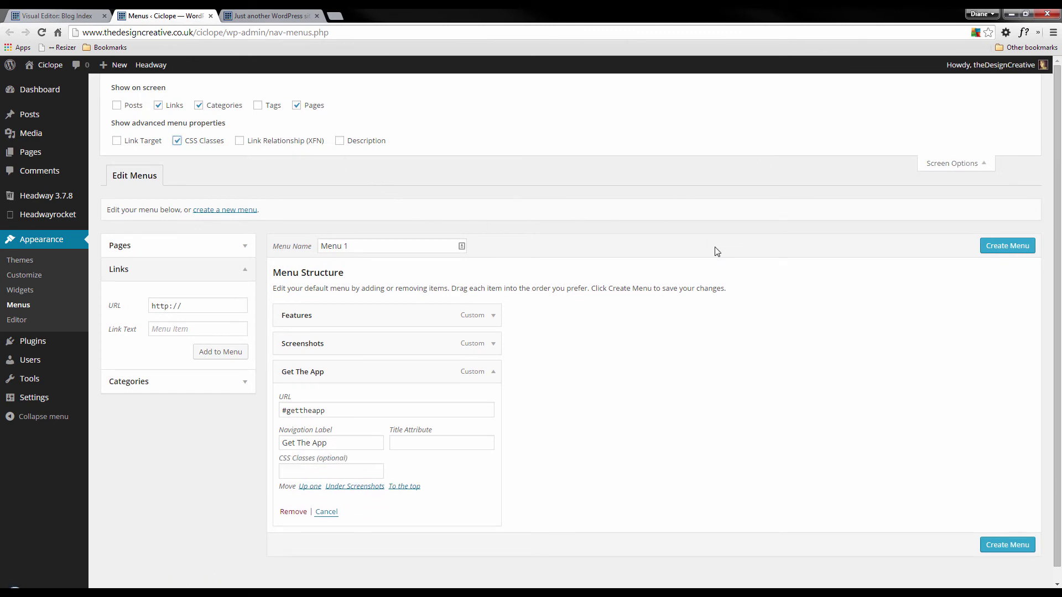
scroll(583, 344, "down", 1)
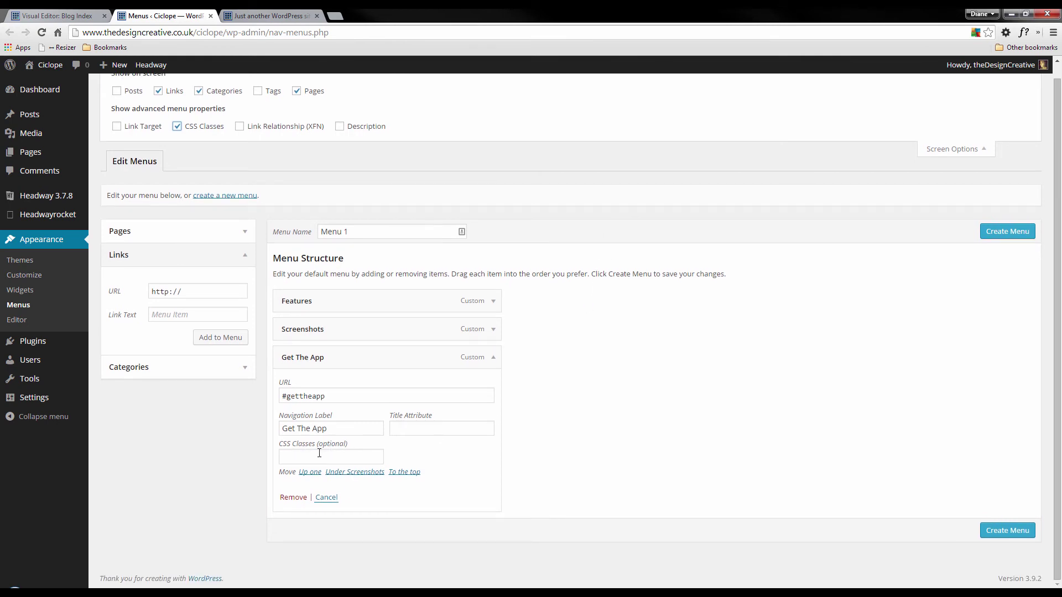
left_click(299, 457)
left_click(1018, 531)
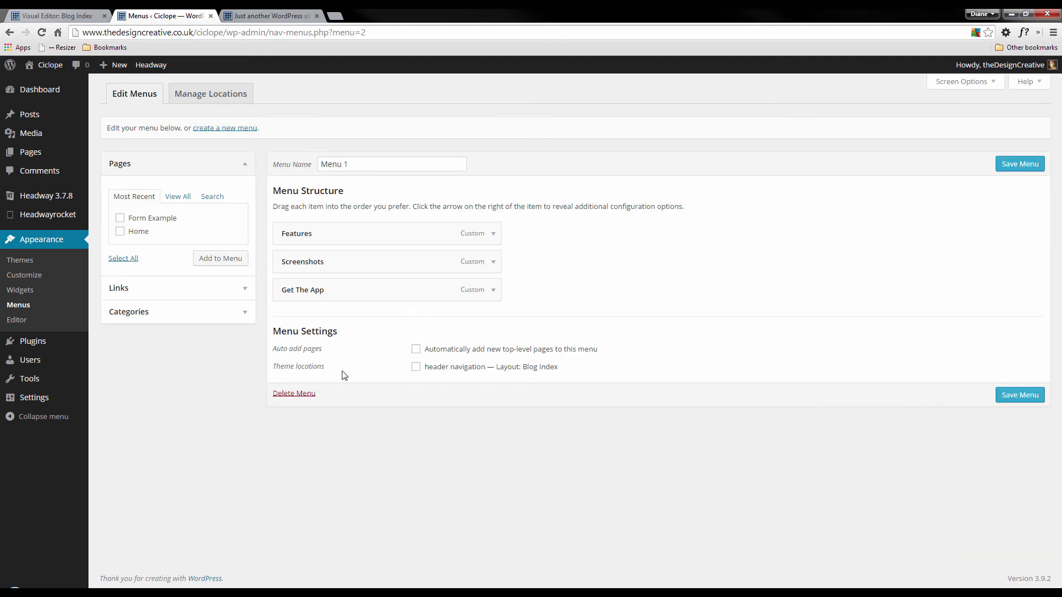
Assign Menu 1 to the header navigation location of the Blog Index layout, save the menu and view the site.
left_click(417, 367)
left_click(1019, 396)
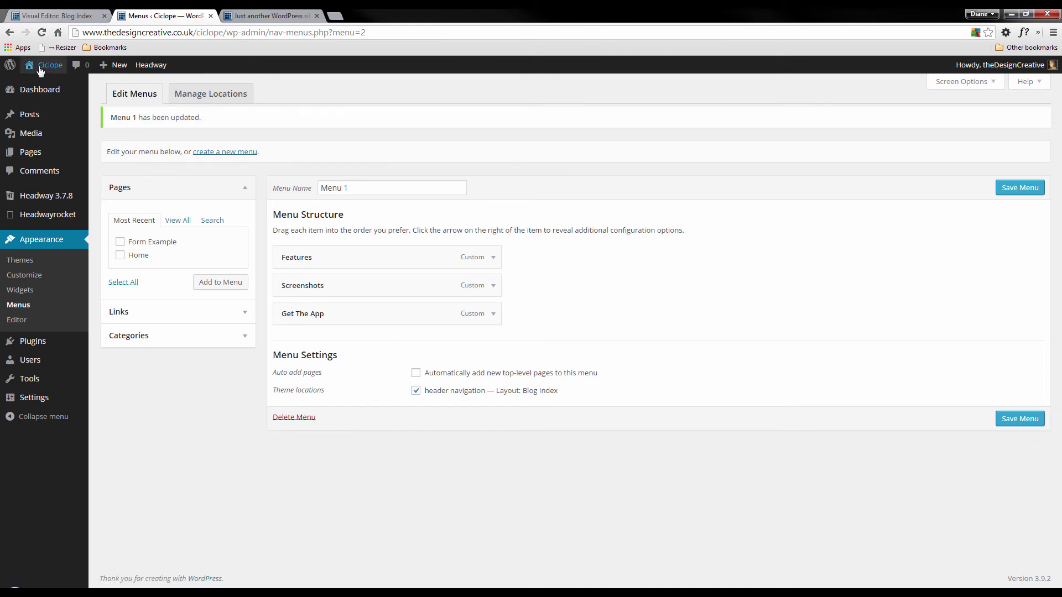
mouse_move(44, 69)
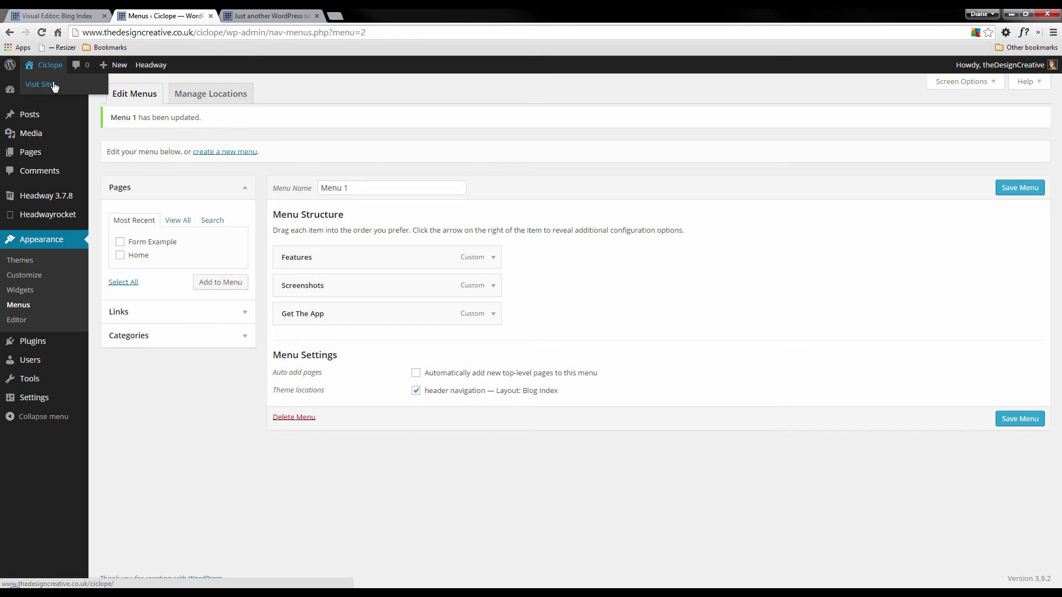
left_click(53, 84)
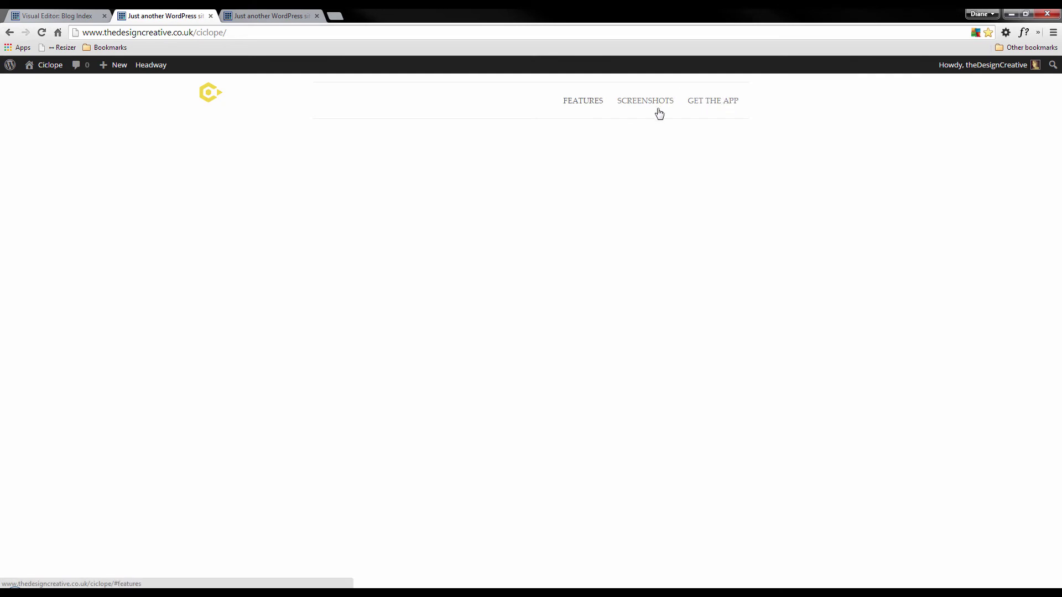
Return to the visual editor, save the Blog Index design and reload the editor.
left_click(86, 20)
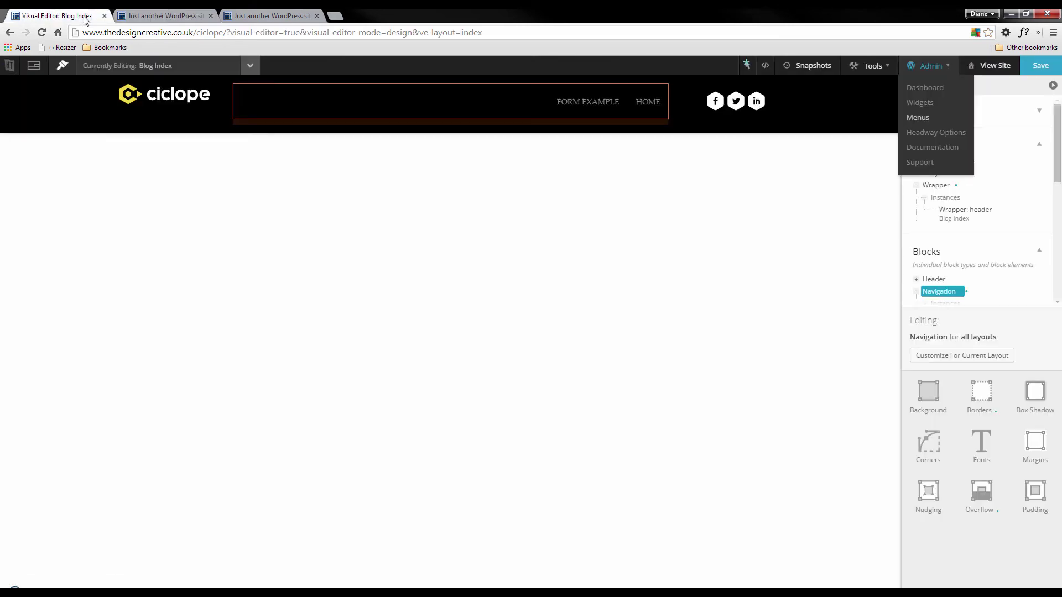
left_click(1045, 66)
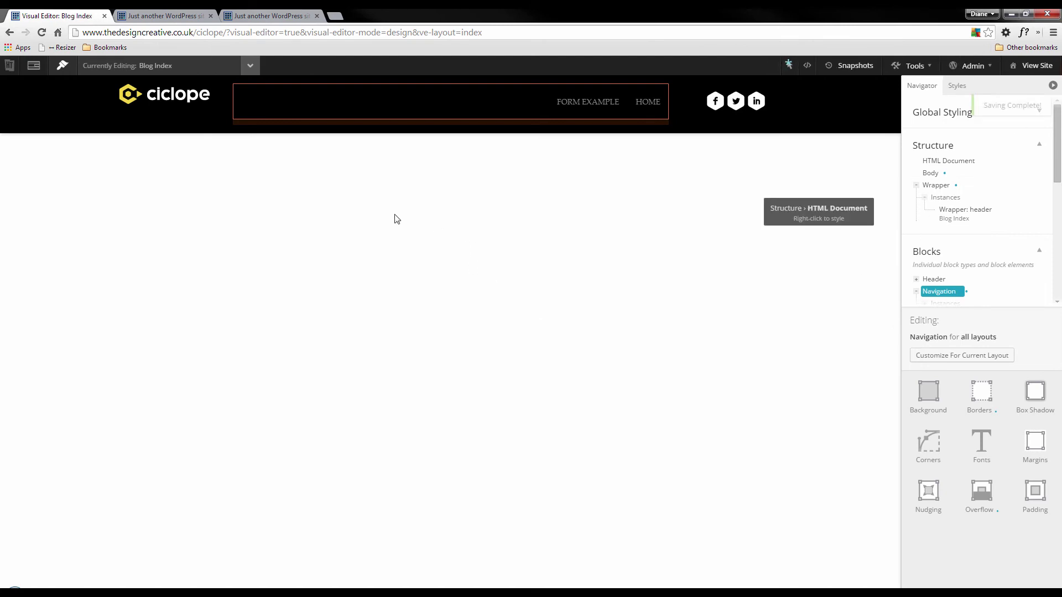
left_click(42, 33)
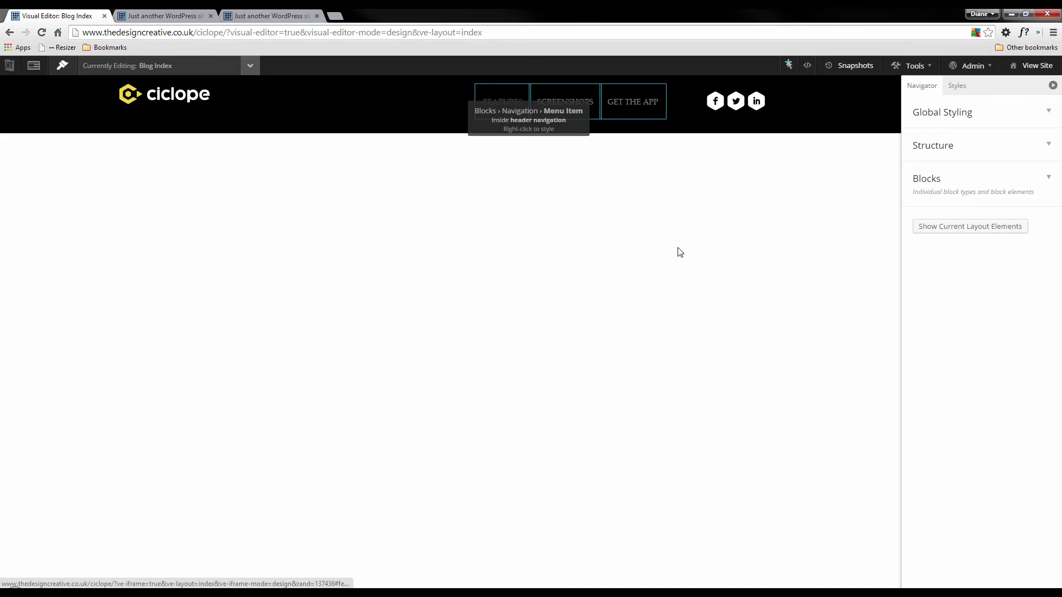
Inspect the font properties of the heading, paragraph and top menu text in the Fireworks mockup, then return to the visual editor.
key("alt+Tab")
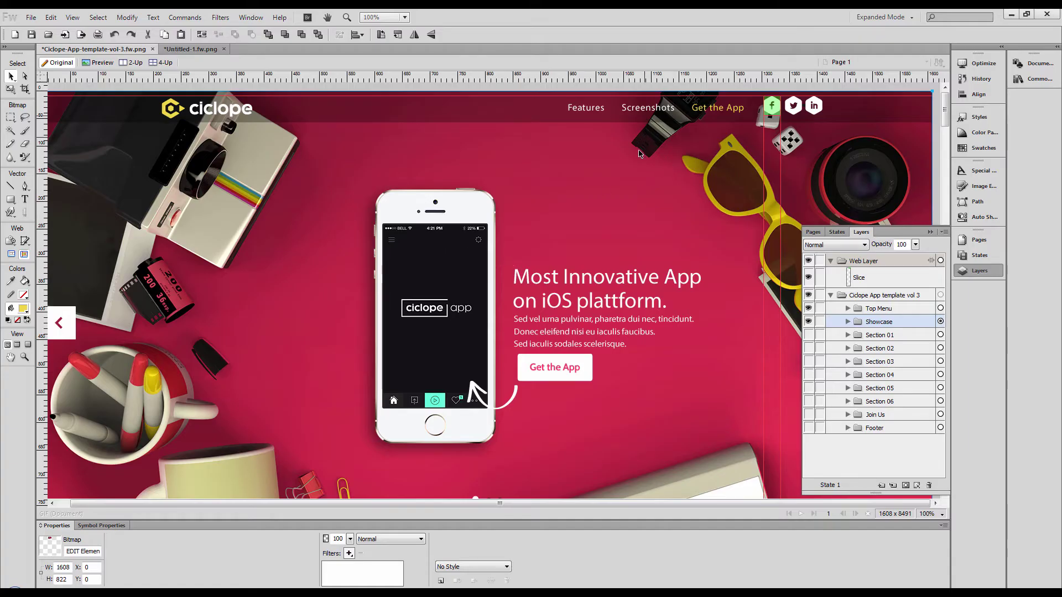
left_click(577, 293)
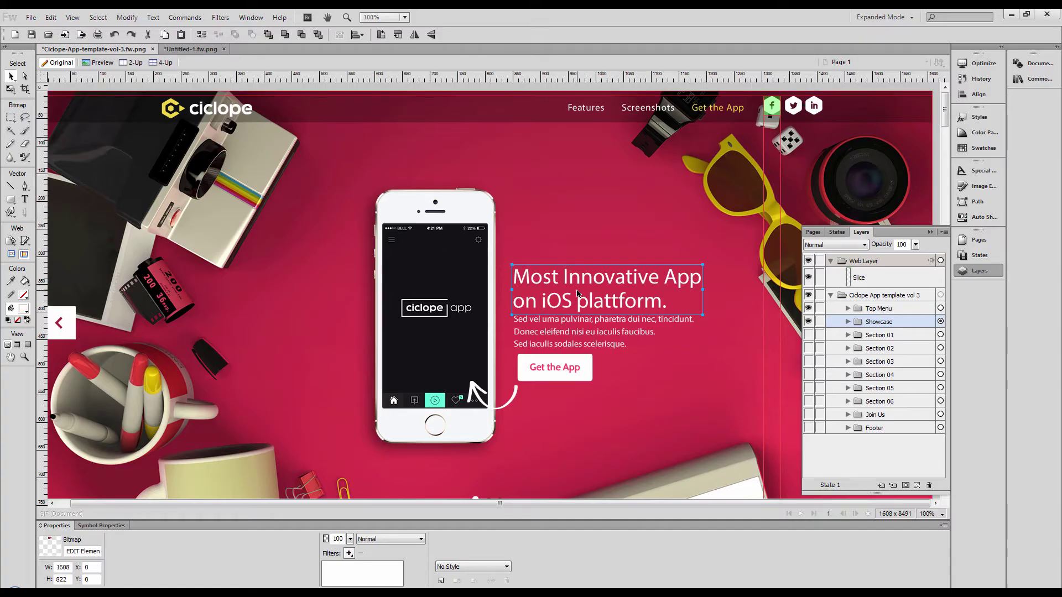
left_click(567, 341)
scroll(645, 246, "down", 10)
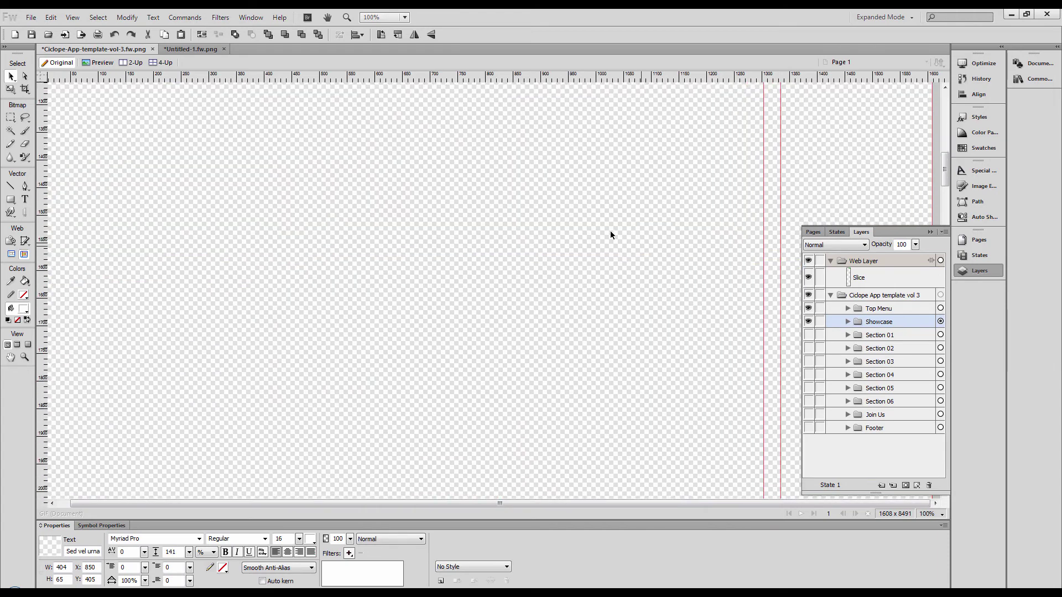
scroll(611, 235, "up", 10)
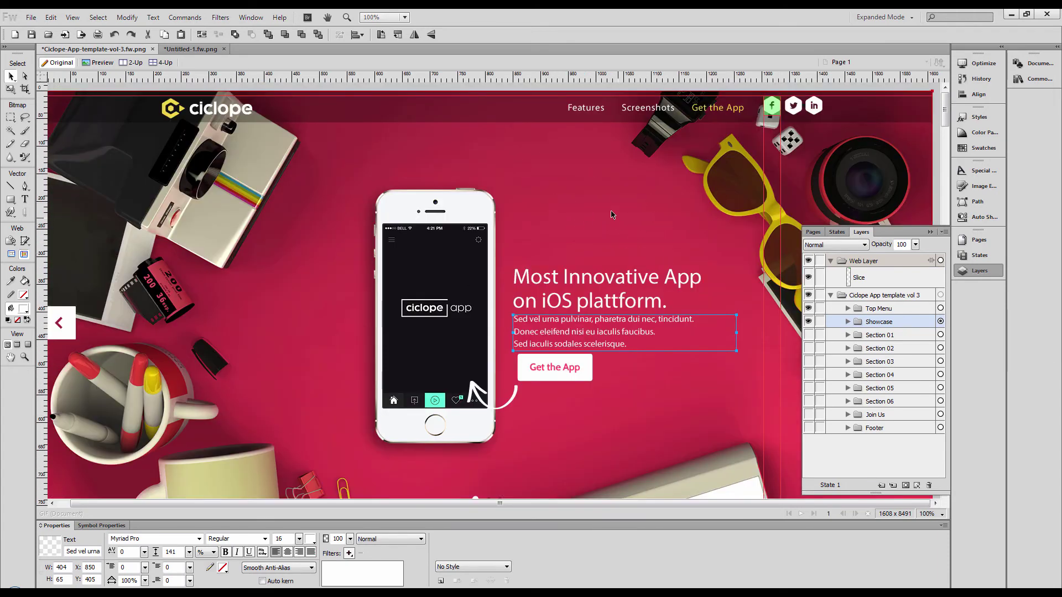
left_click(647, 110)
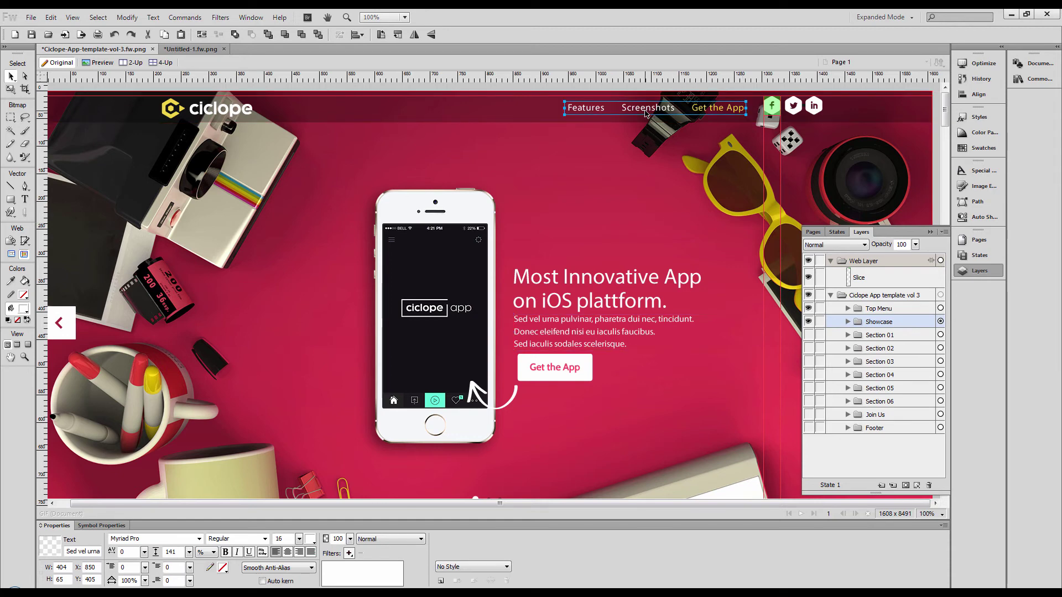
key("alt+Tab")
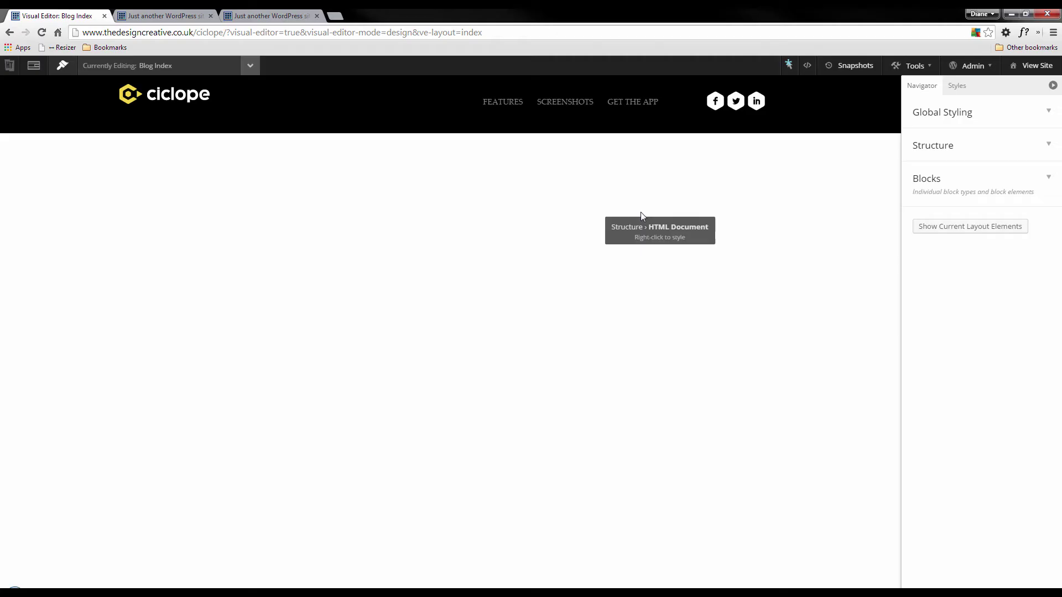
Set the global Text element's font family to the Google web font Lato.
left_click(967, 119)
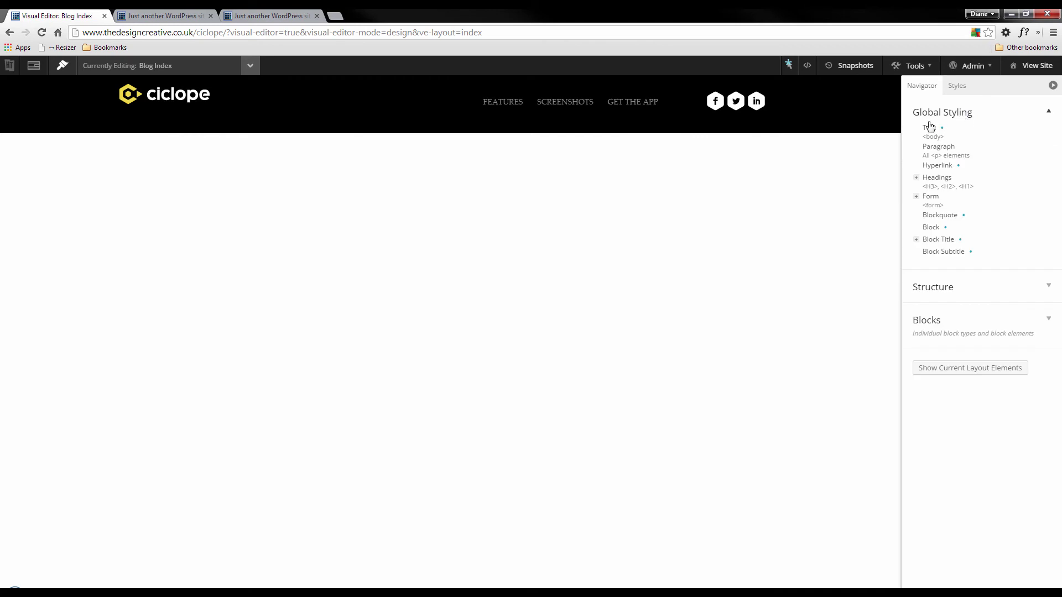
left_click(932, 130)
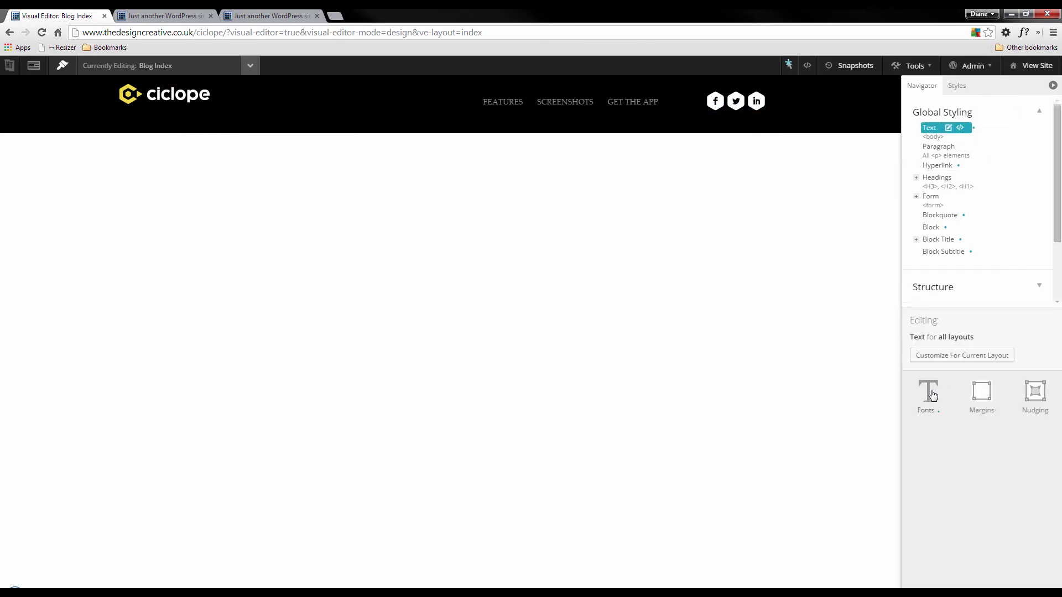
left_click(933, 394)
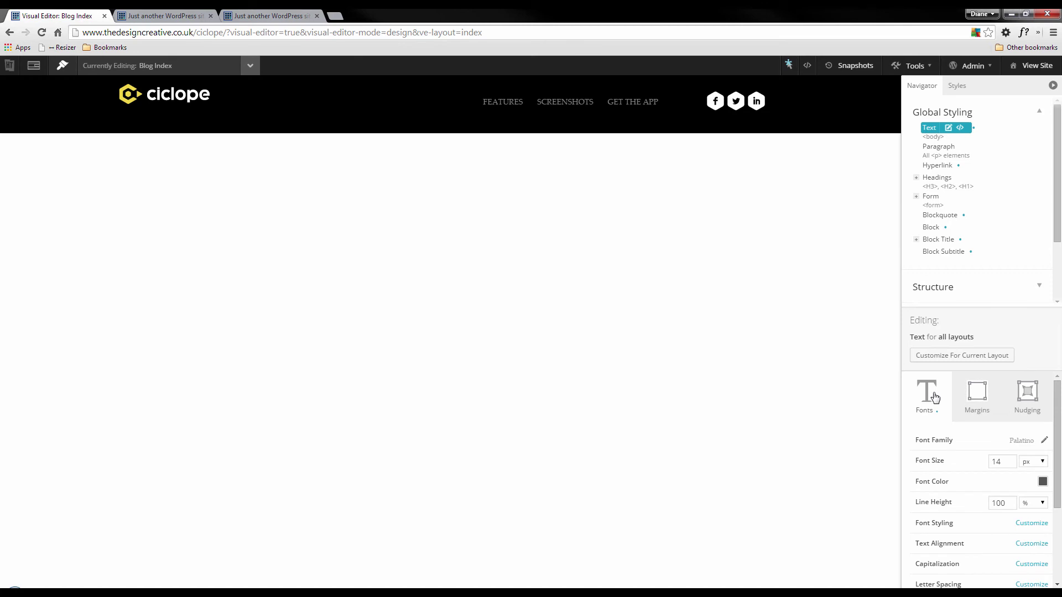
left_click(1044, 441)
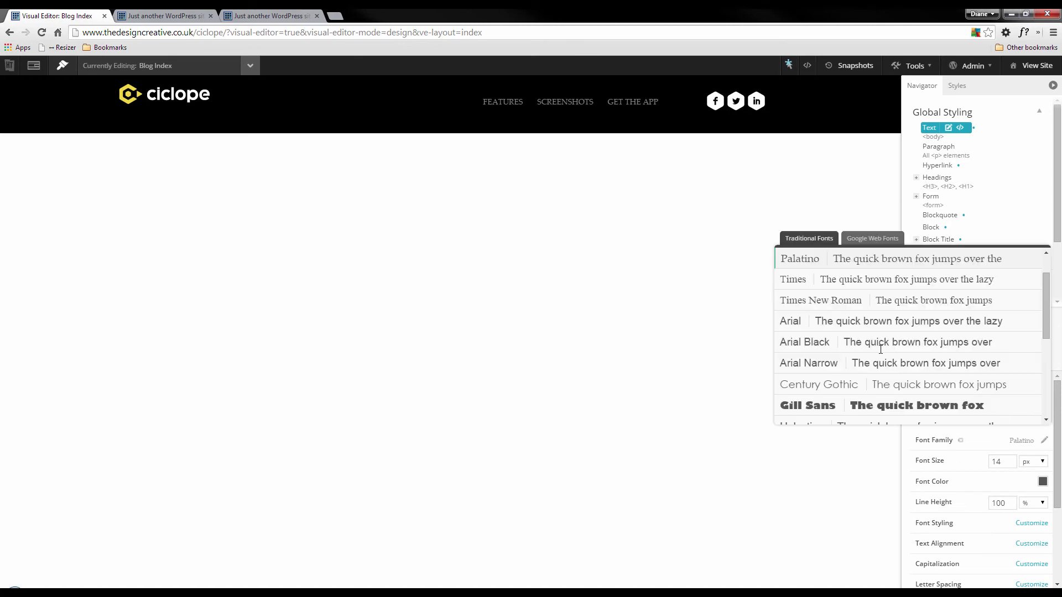
left_click(872, 242)
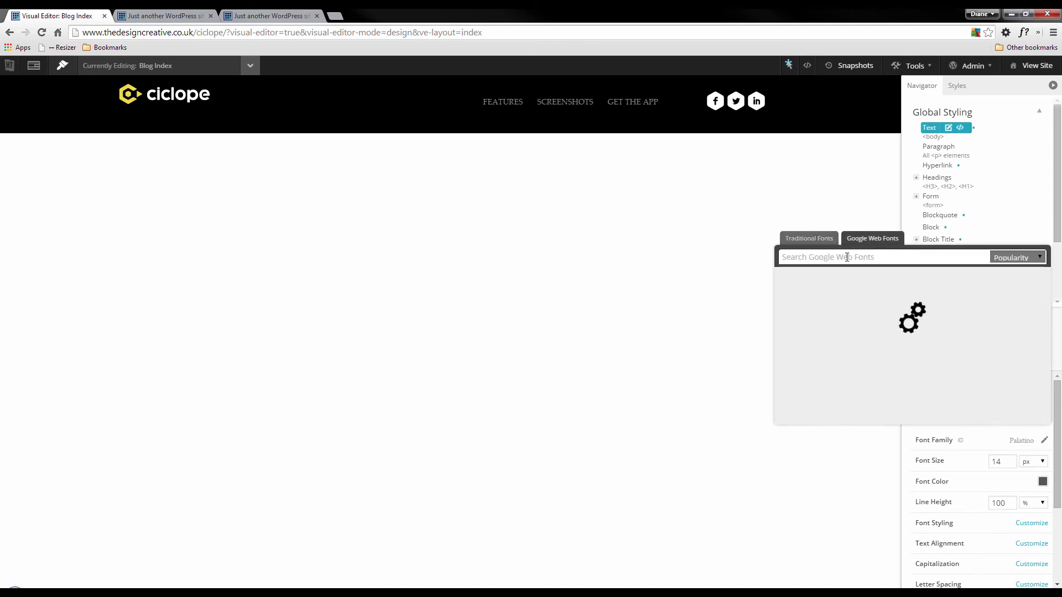
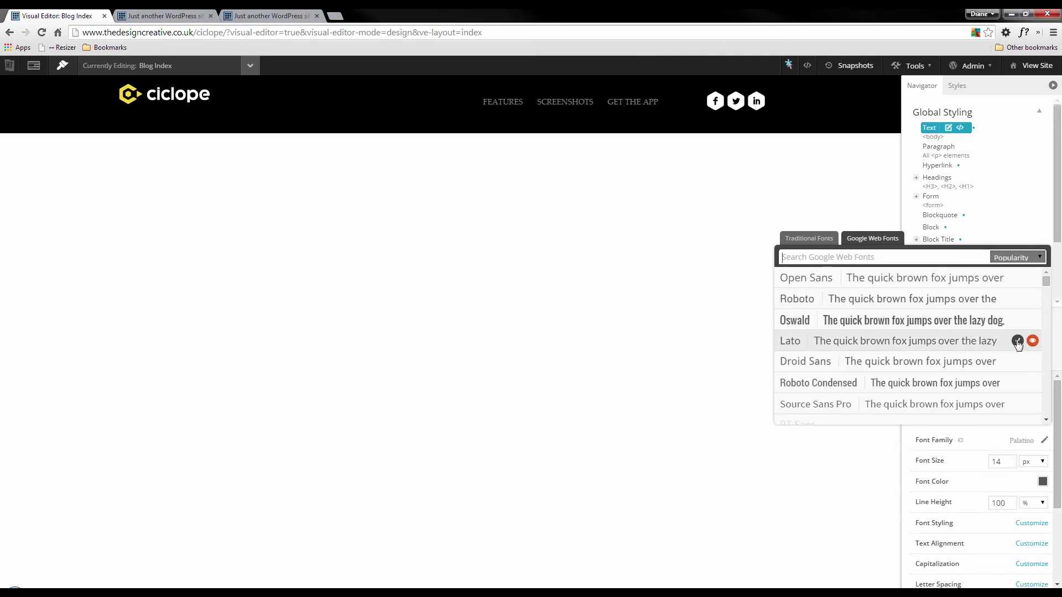
left_click(1018, 341)
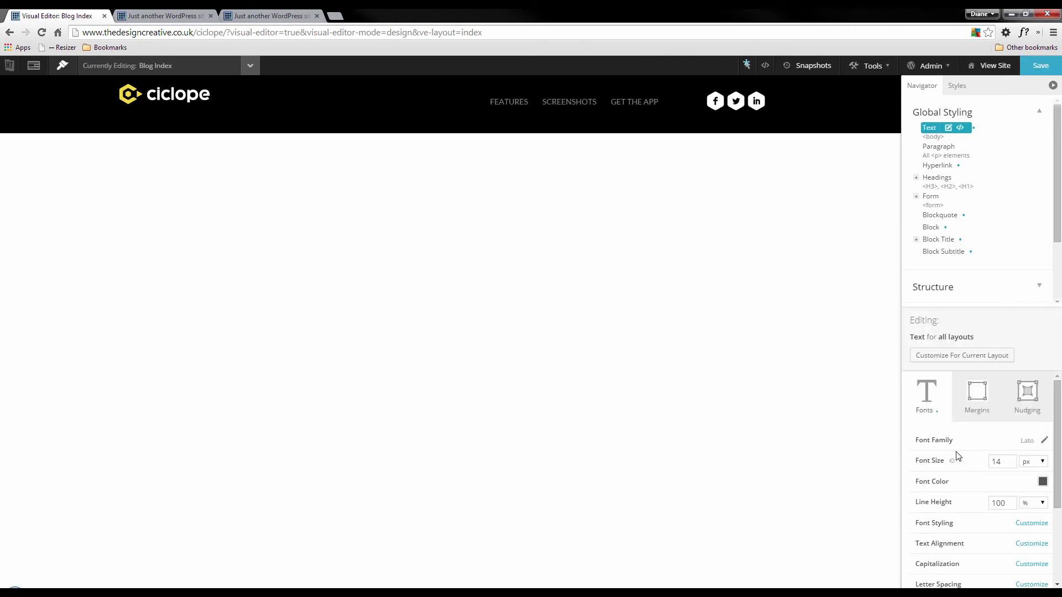
left_click(1042, 482)
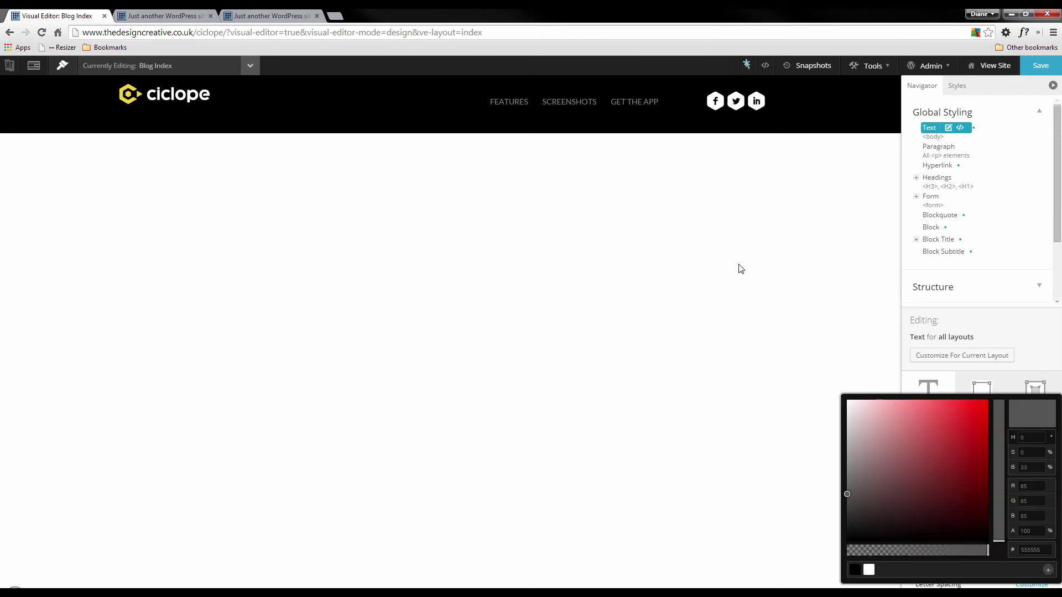
left_click(481, 98)
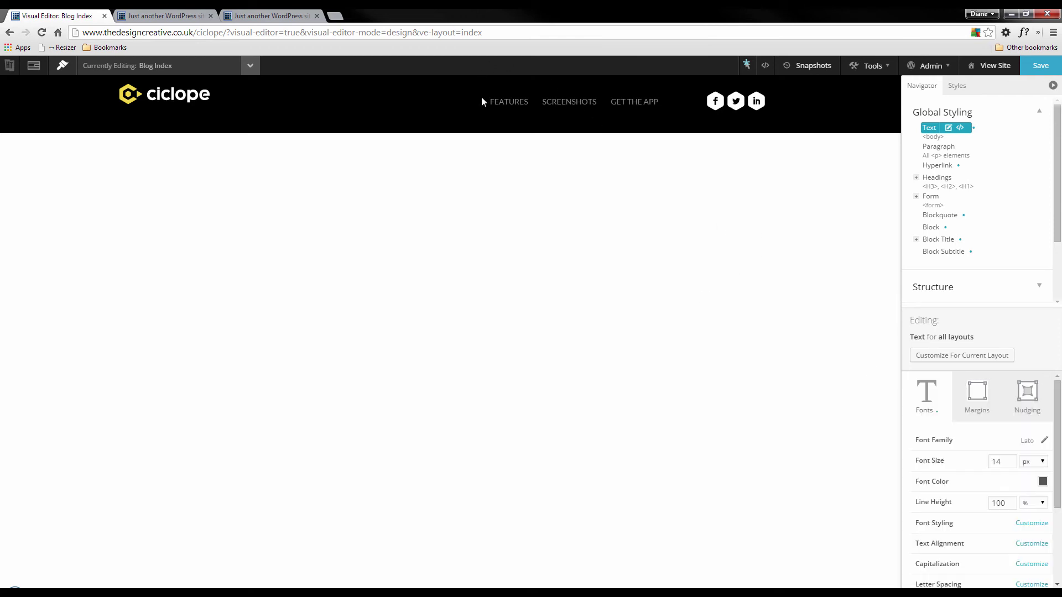
Set the font color of the header navigation menu item instance to white.
right_click(511, 109)
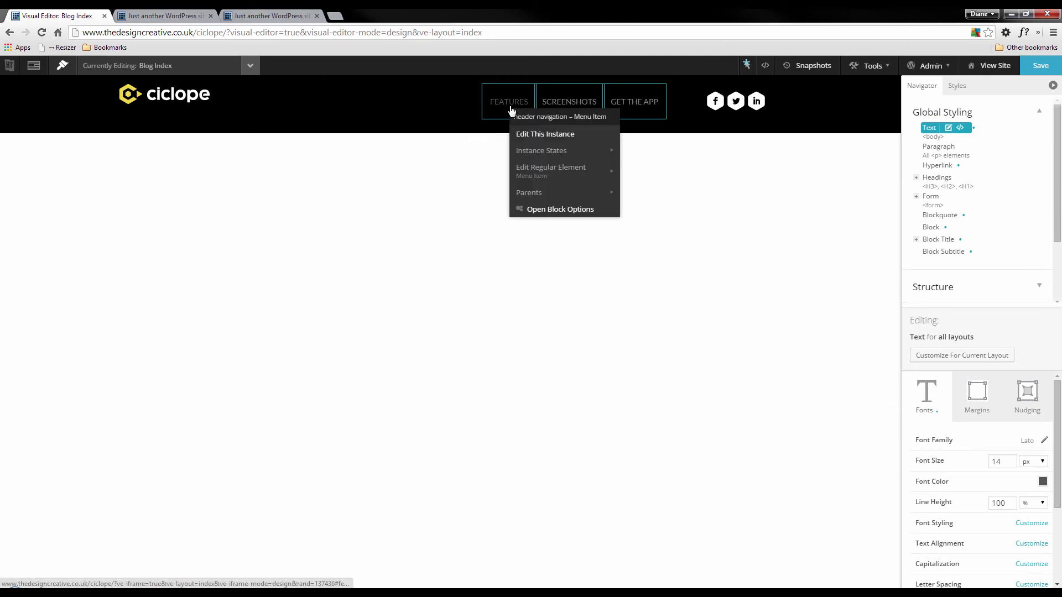
left_click(548, 137)
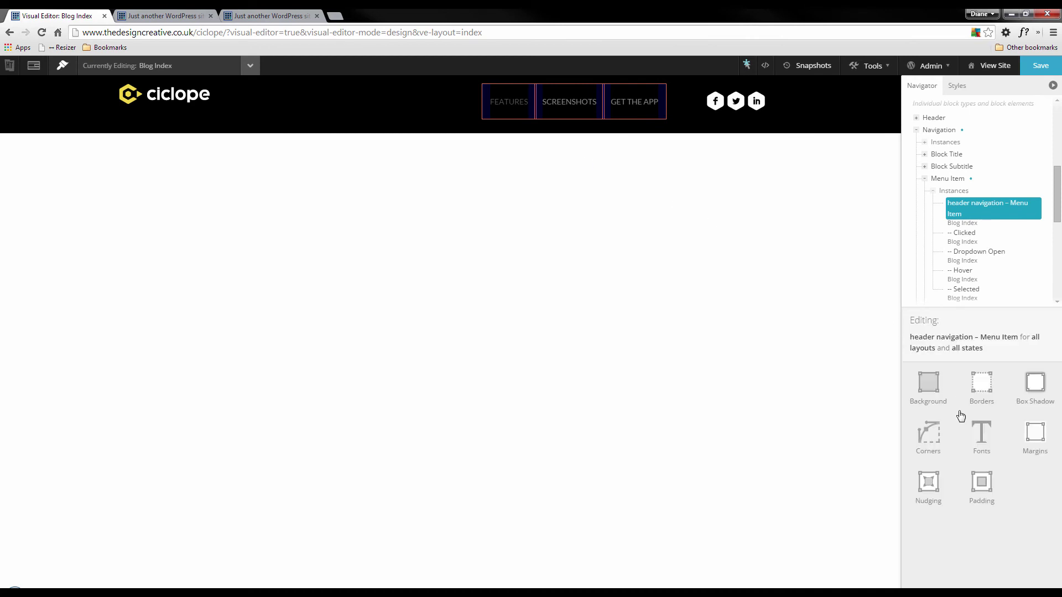
left_click(982, 437)
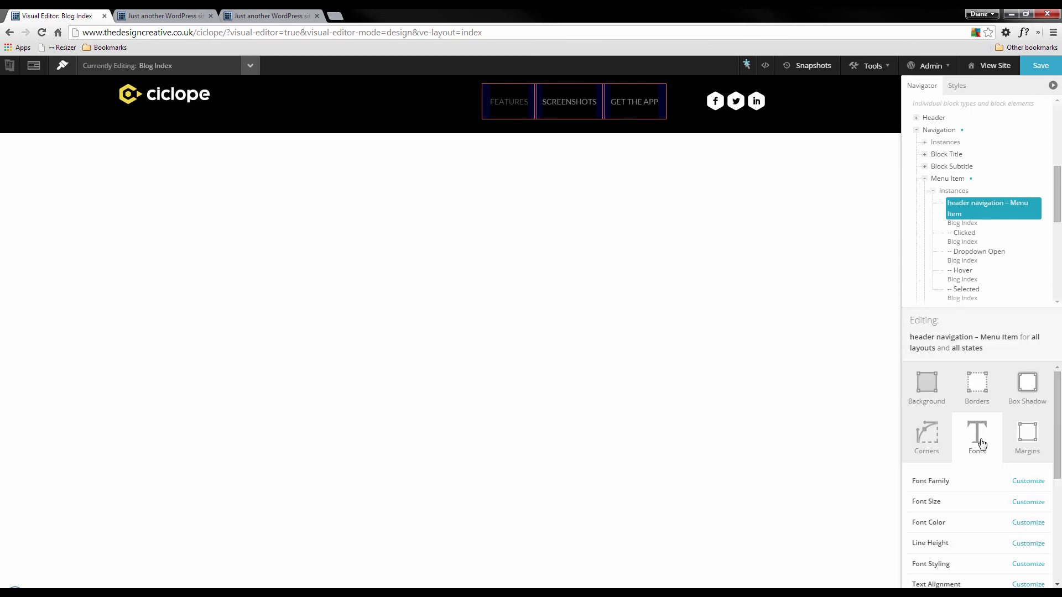
left_click(1033, 524)
left_click(1045, 529)
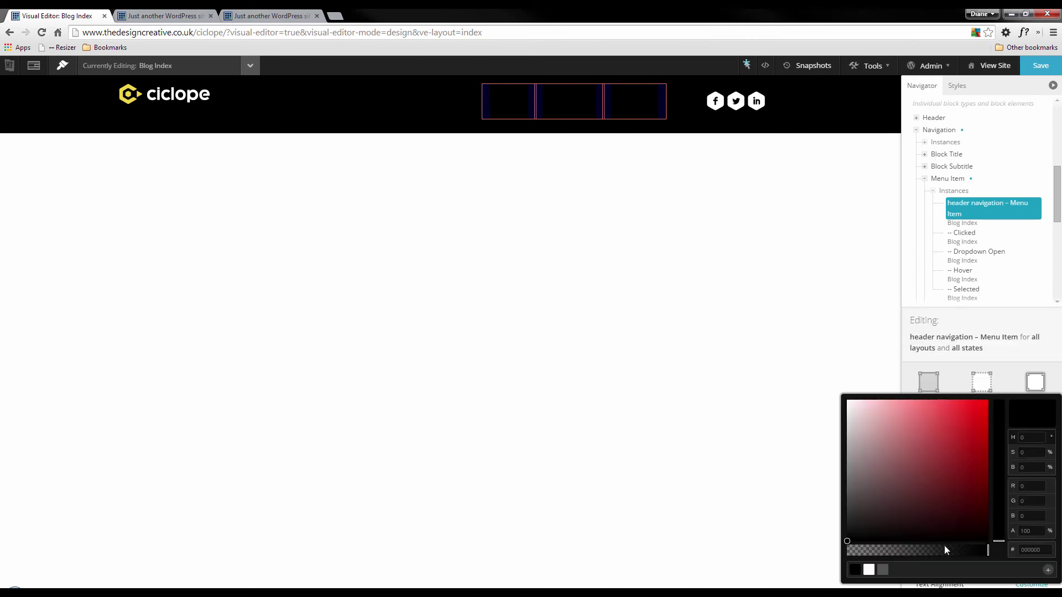
left_click(870, 570)
left_click(689, 282)
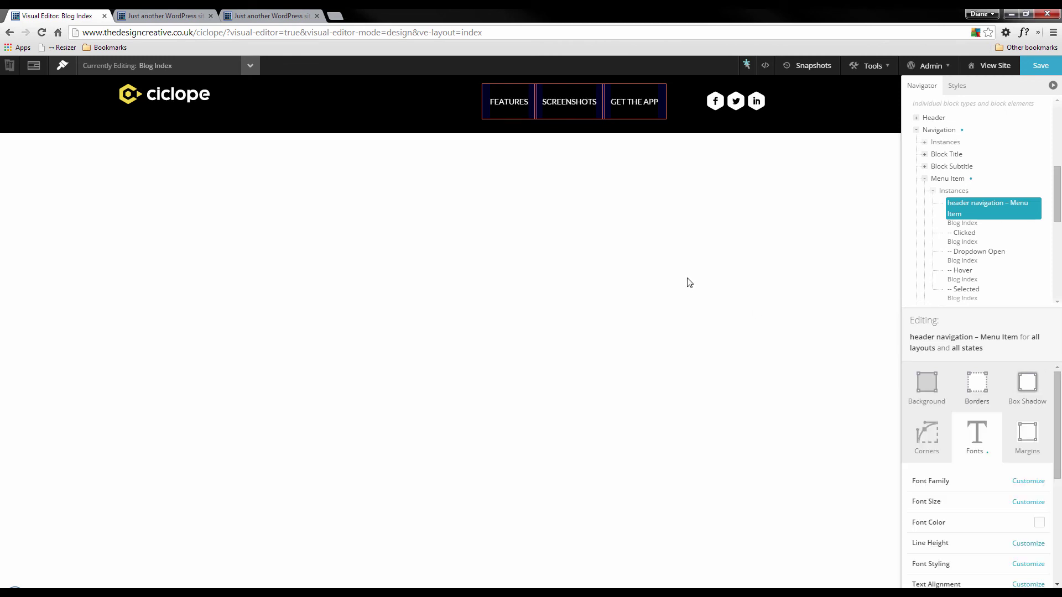
Check the top menu text styling in the Fireworks mockup, then return to the visual editor.
key("alt+Tab")
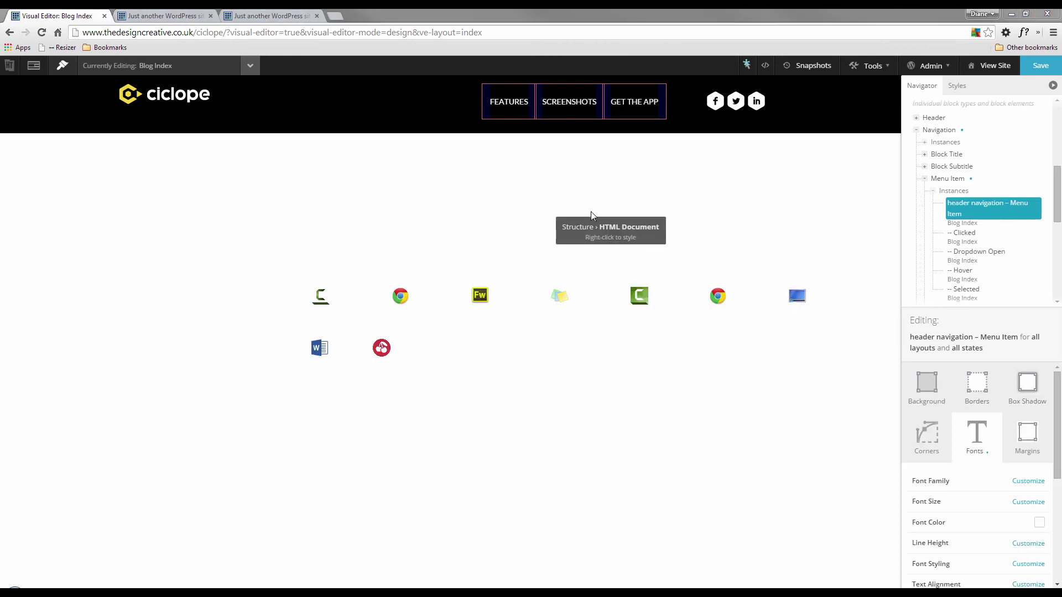
key("alt+Tab")
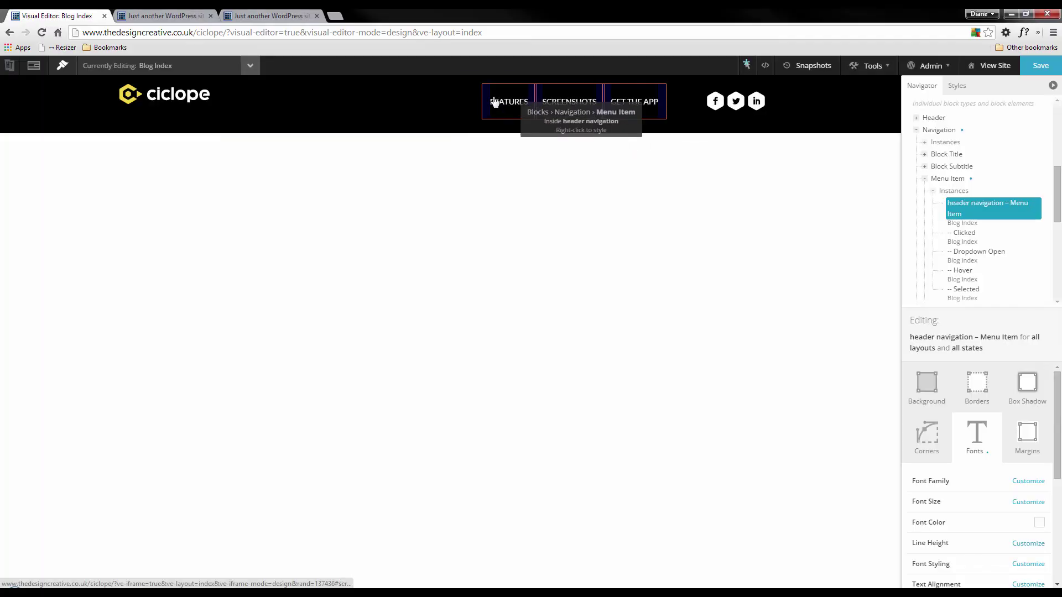
key("alt+Tab")
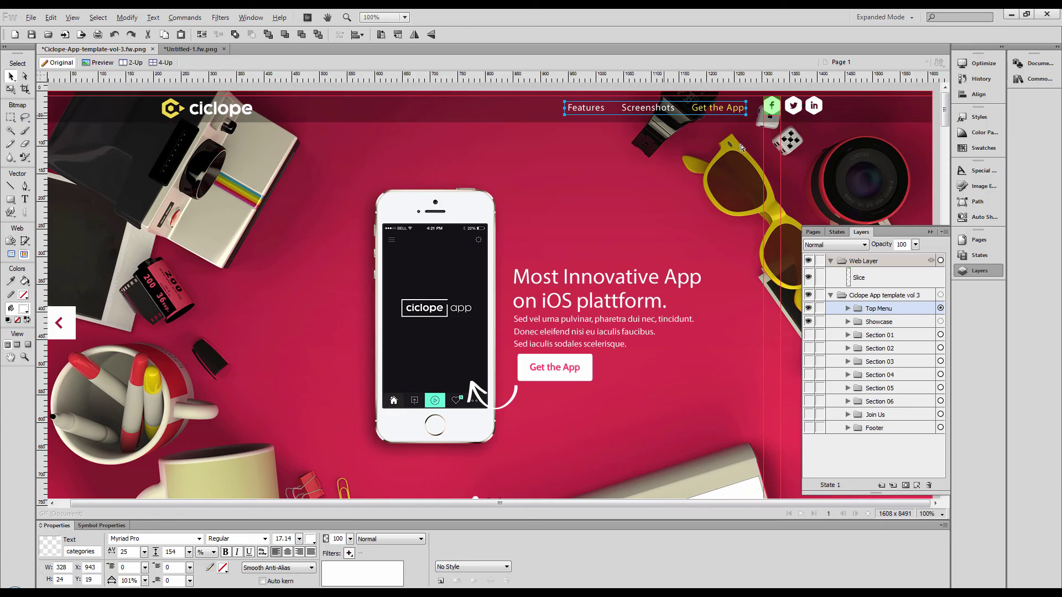
key("alt+Tab")
scroll(993, 459, "down", 1)
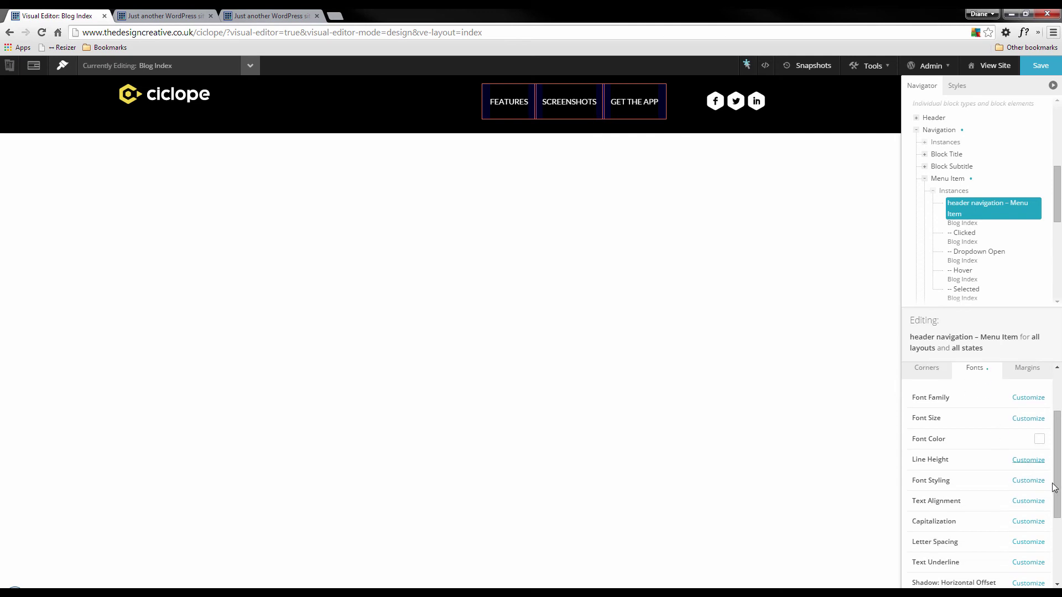
left_click(1028, 502)
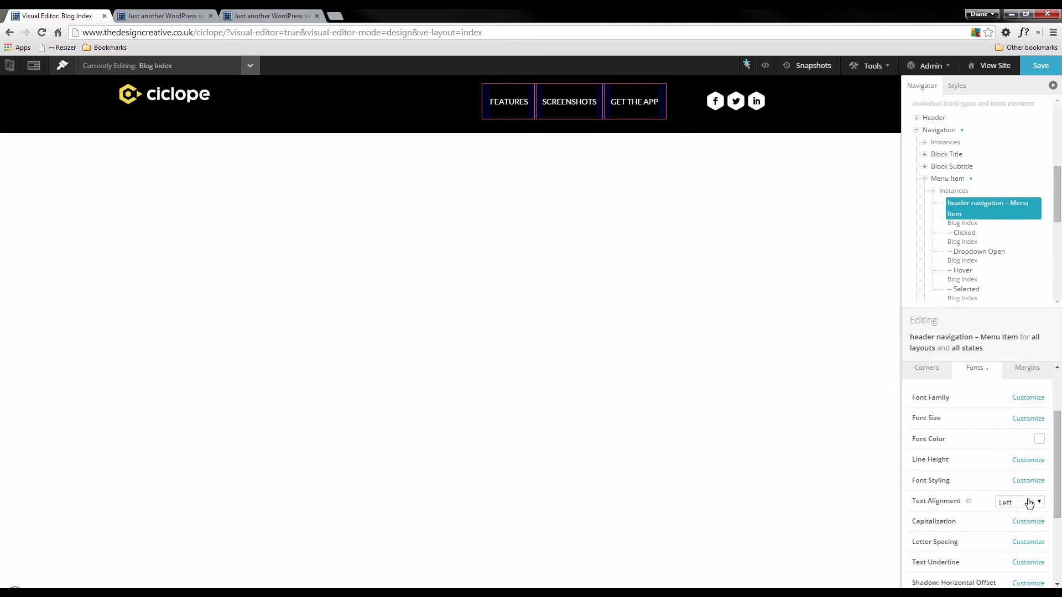
left_click(969, 502)
left_click(552, 103)
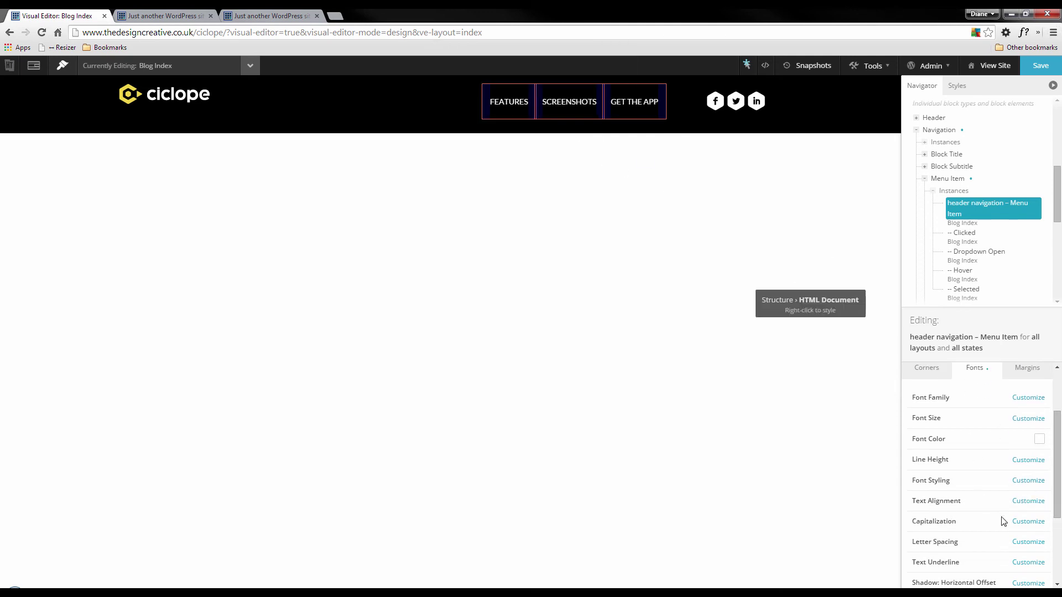
Set the capitalization of the header navigation menu items to Normal.
scroll(1023, 501, "down", 2)
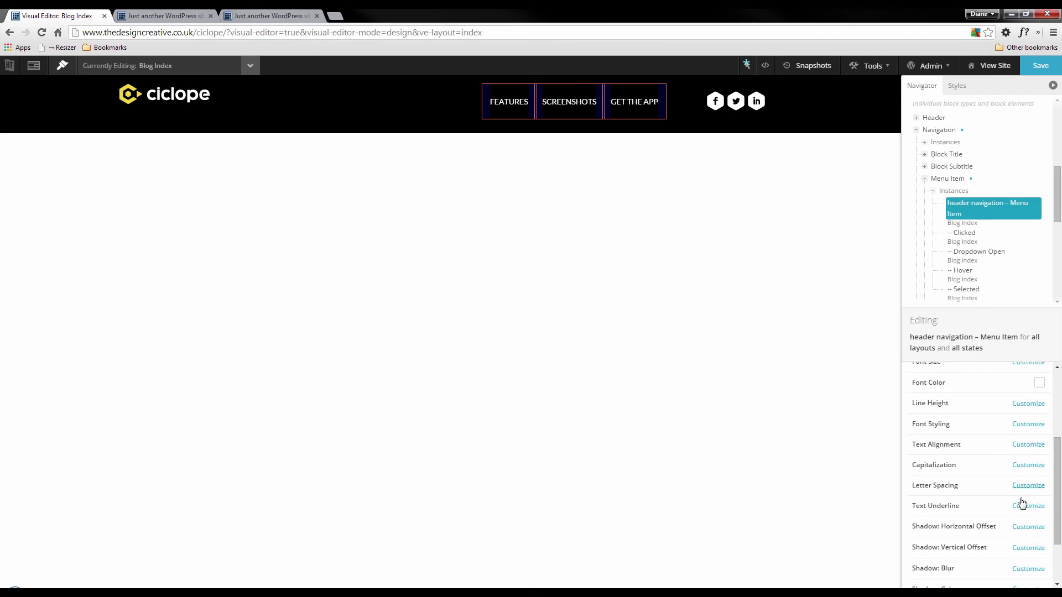
left_click(1024, 466)
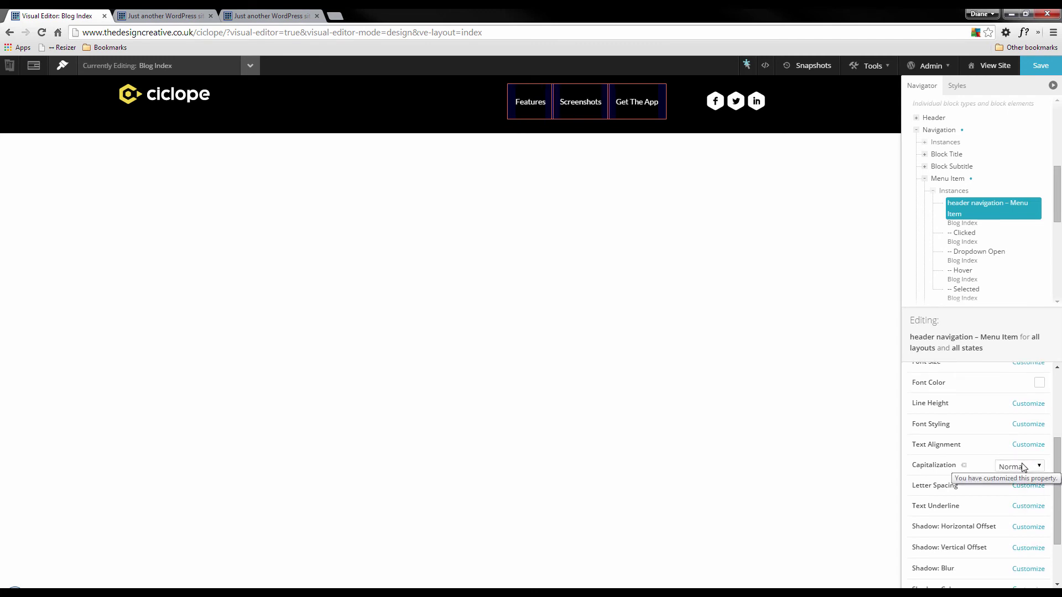
left_click(1024, 466)
left_click(1020, 480)
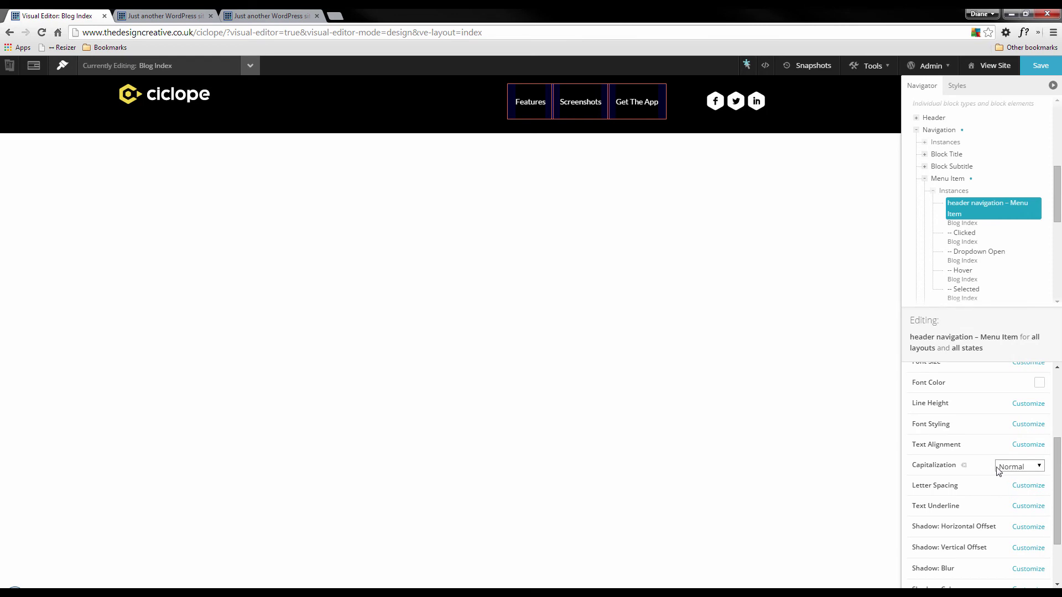
Set the font size of the header navigation menu items to 17 px.
scroll(998, 470, "up", 2)
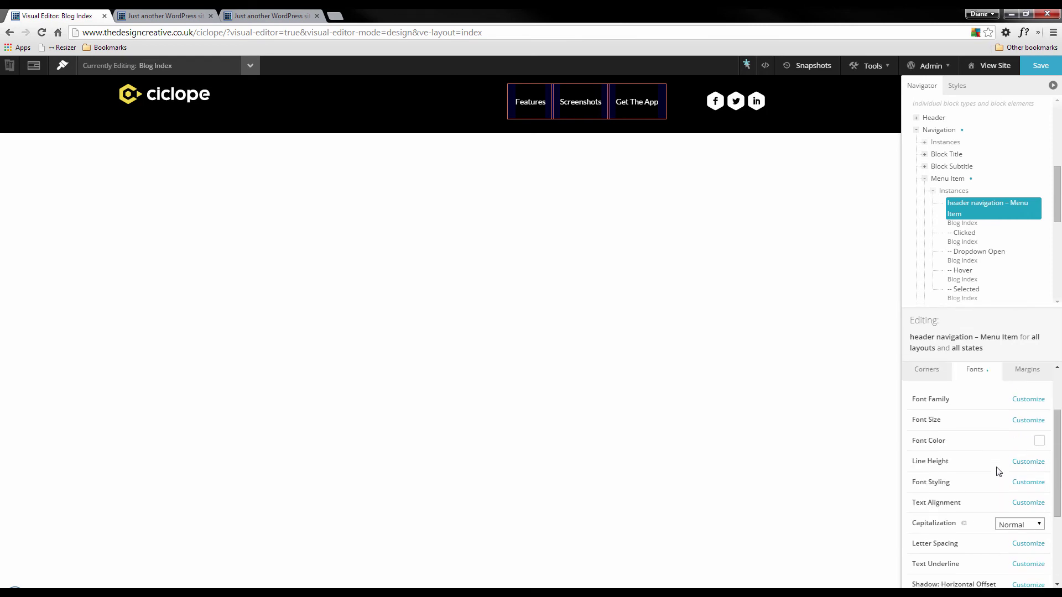
left_click(1030, 421)
double_click(990, 422)
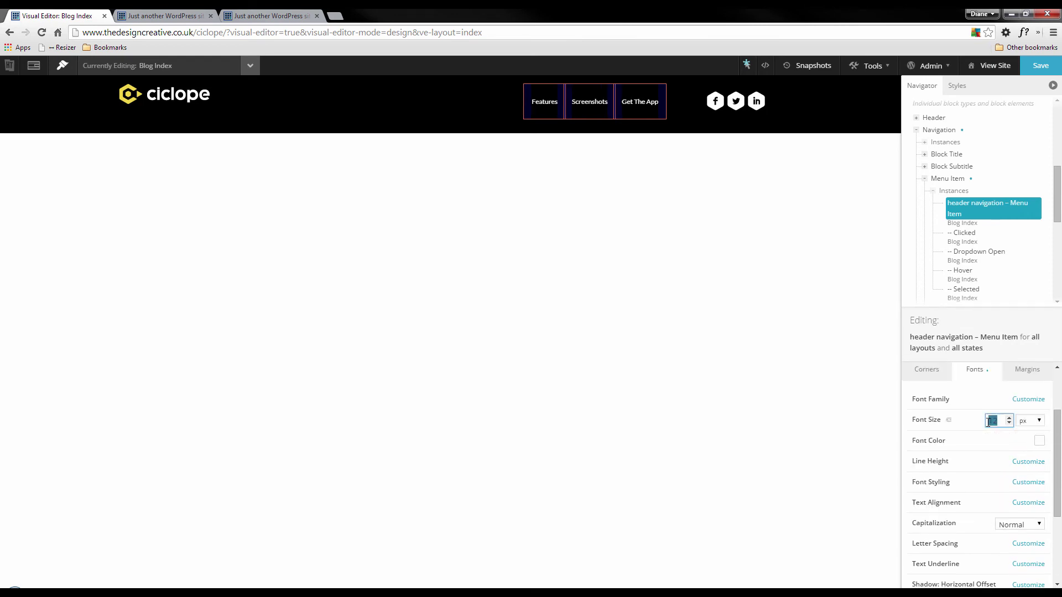
type("17")
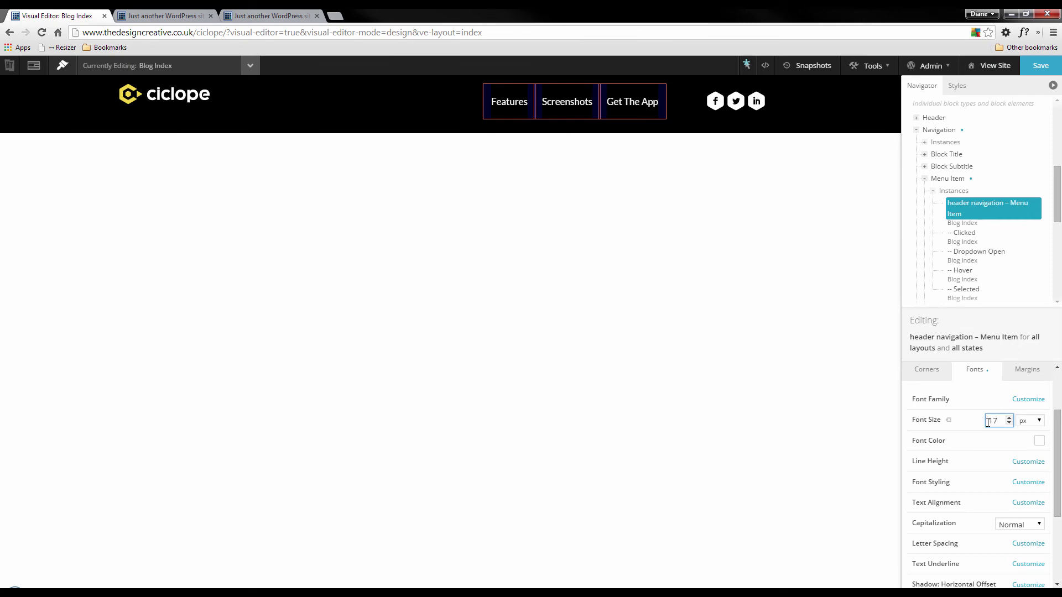
left_click(743, 389)
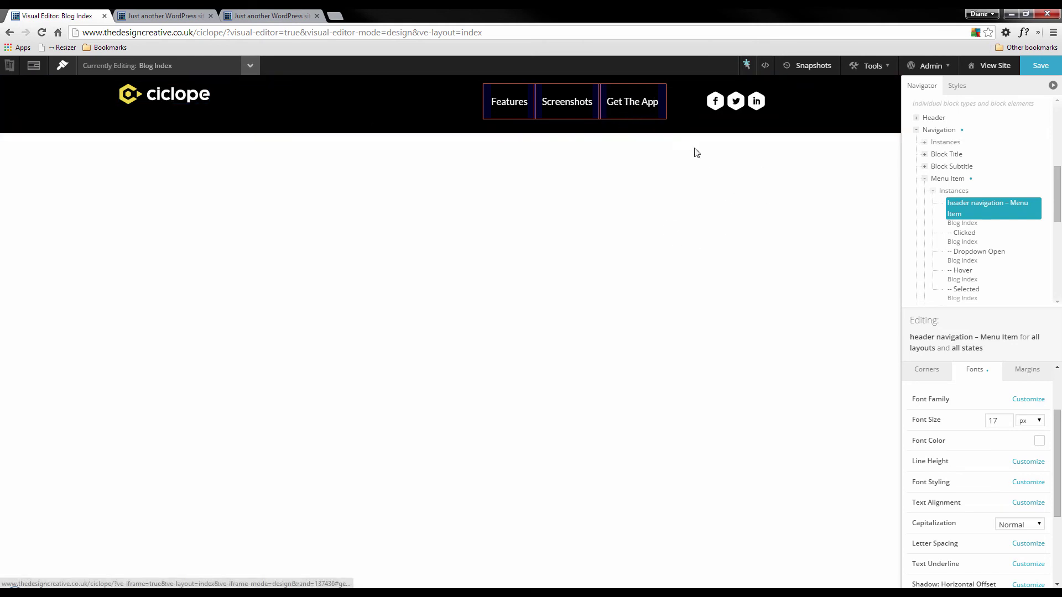
Copy the hex color code #EFD545 from the sticky note and return to the visual editor.
key("alt+Tab")
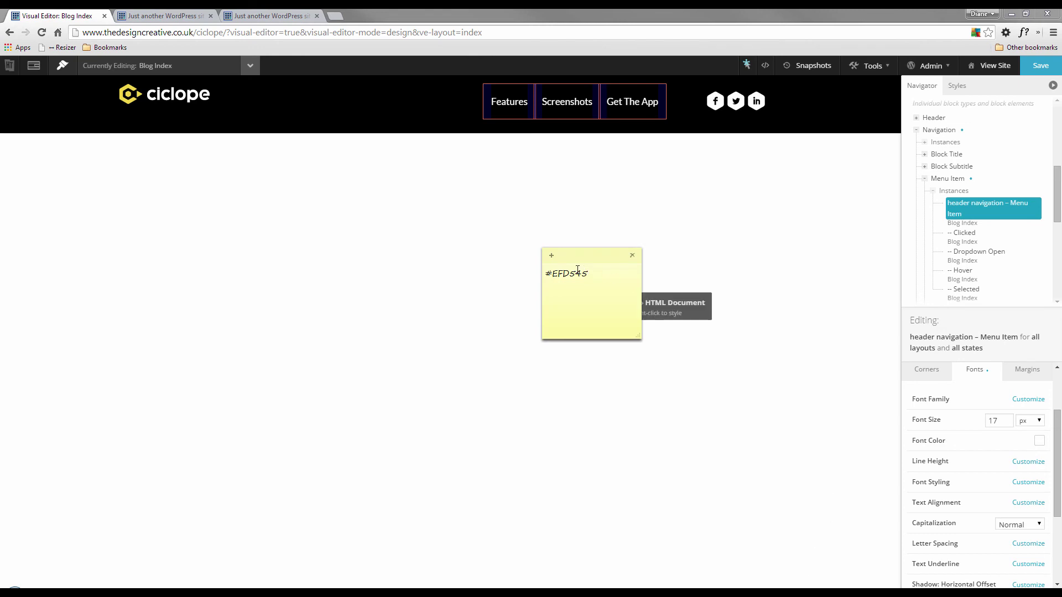
left_click_drag(546, 274, 588, 273)
right_click(561, 277)
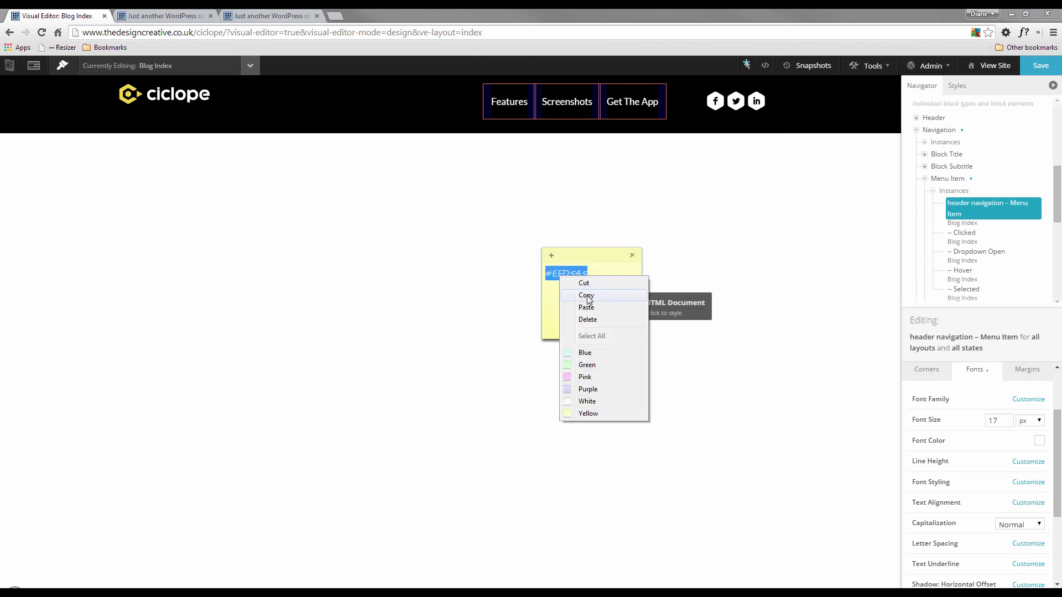
left_click(586, 296)
key("alt+Tab")
Open the live CSS editor and move its window clear of the logo and menu preview.
left_click(871, 65)
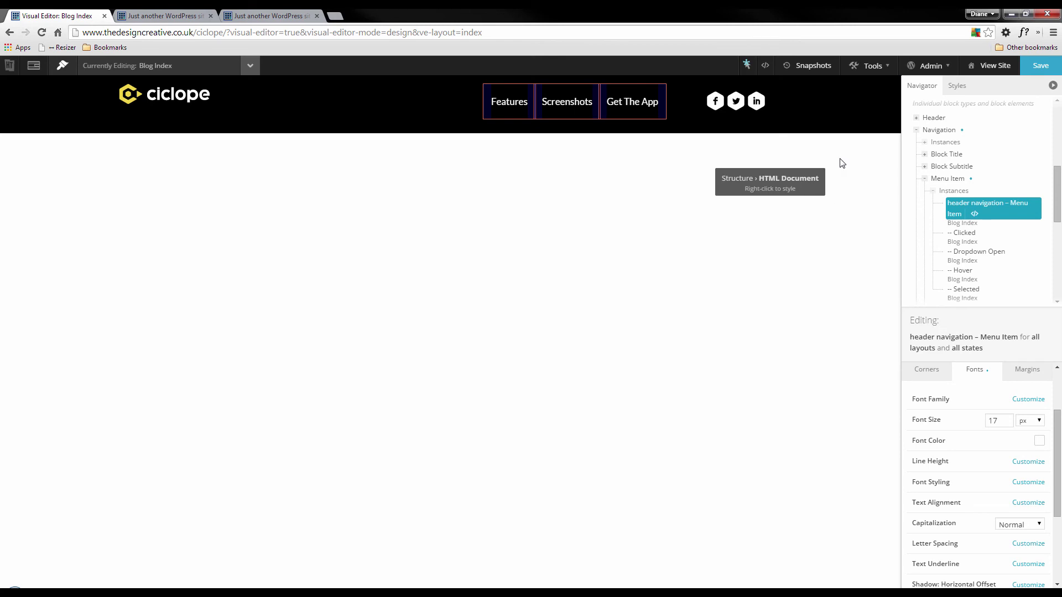
left_click(767, 66)
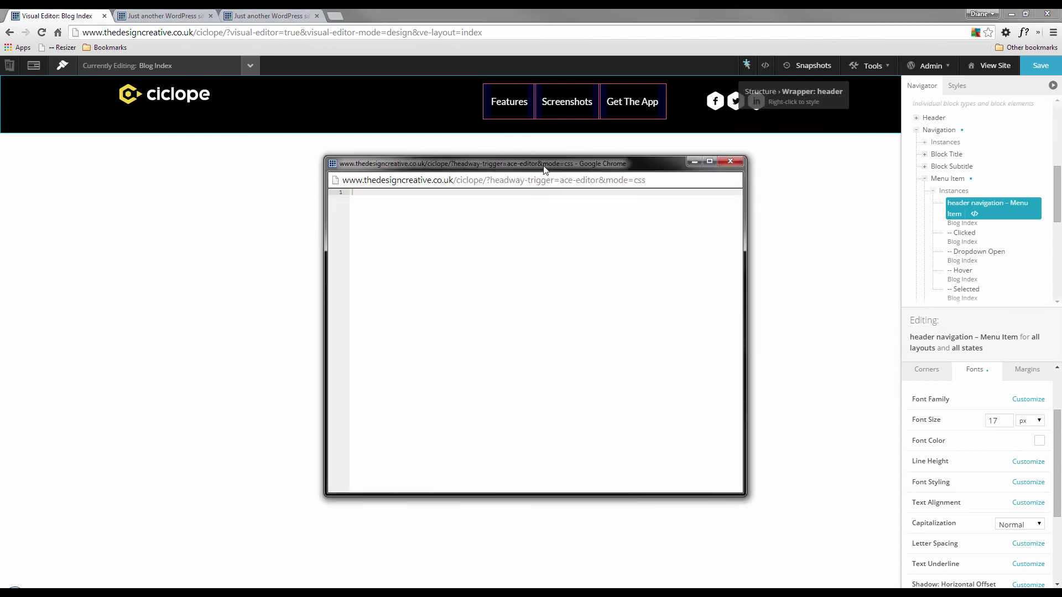
left_click_drag(581, 177, 779, 180)
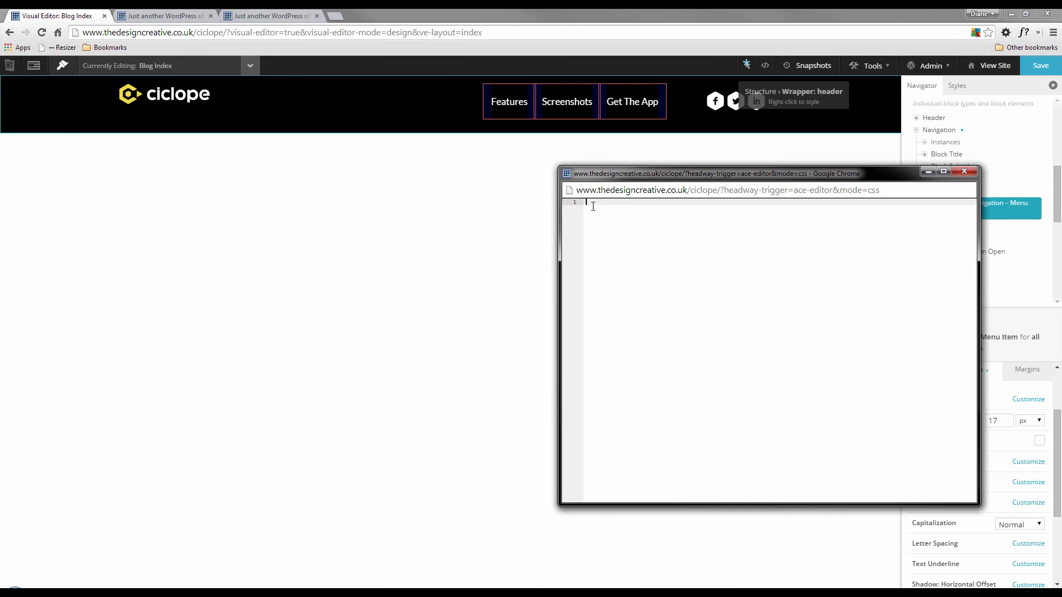
Add a CSS comment line reading "header" framed by asterisks as the first line of the stylesheet.
type("****")
key("BackSpace")
type("/*")
type("*************")
type(" navigatio")
key("BackSpace")
key("BackSpace")
key("BackSpace")
key("BackSpace")
type("****************")
key("Return")
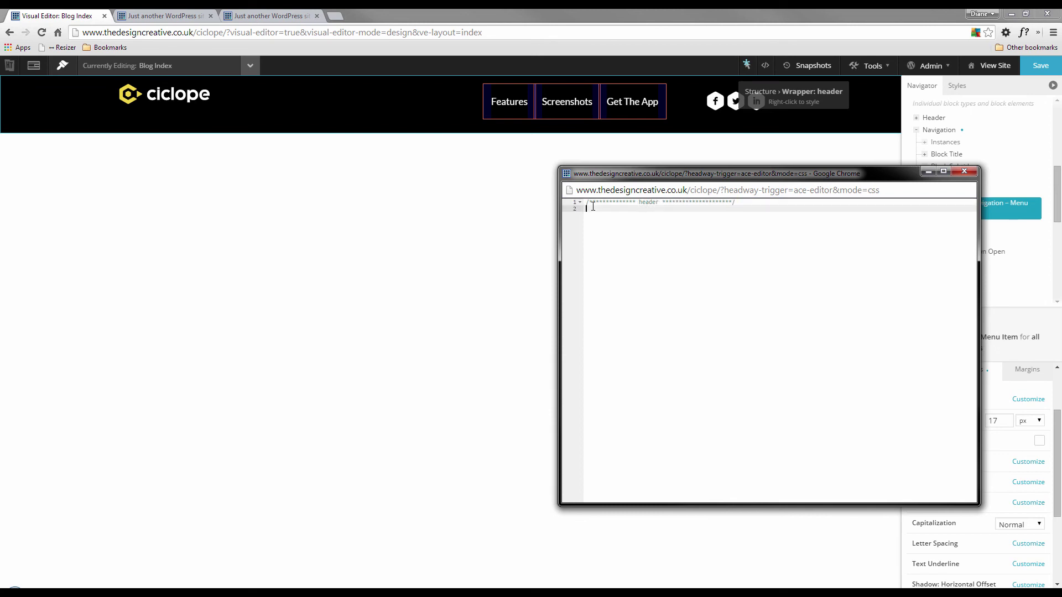
Add the CSS comment "/**** navigation *****/" below the header comment, separated by a blank line.
key("Return")
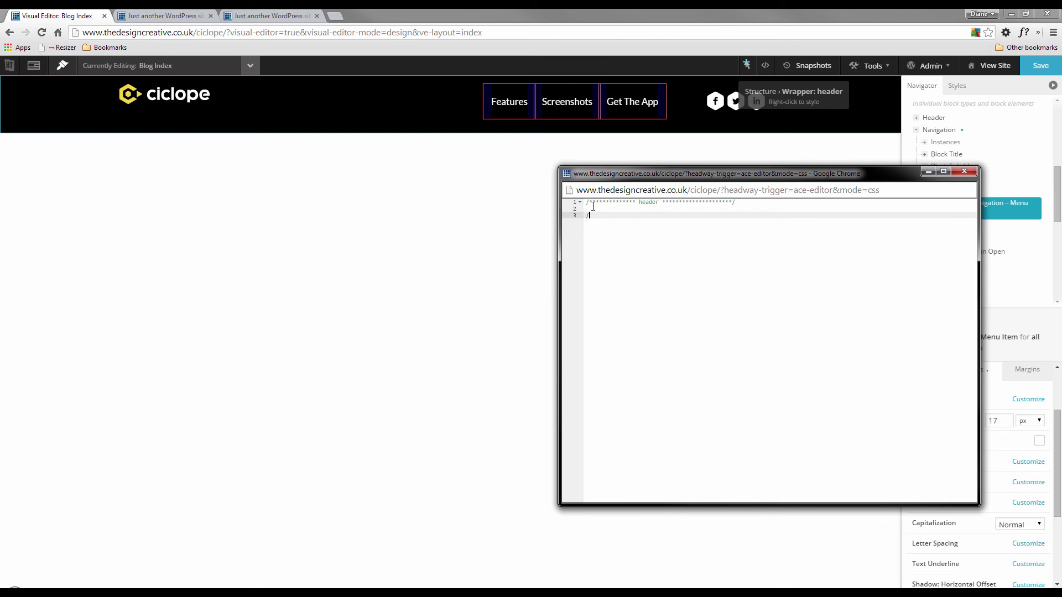
type("/**** navigation *****/")
key("Return")
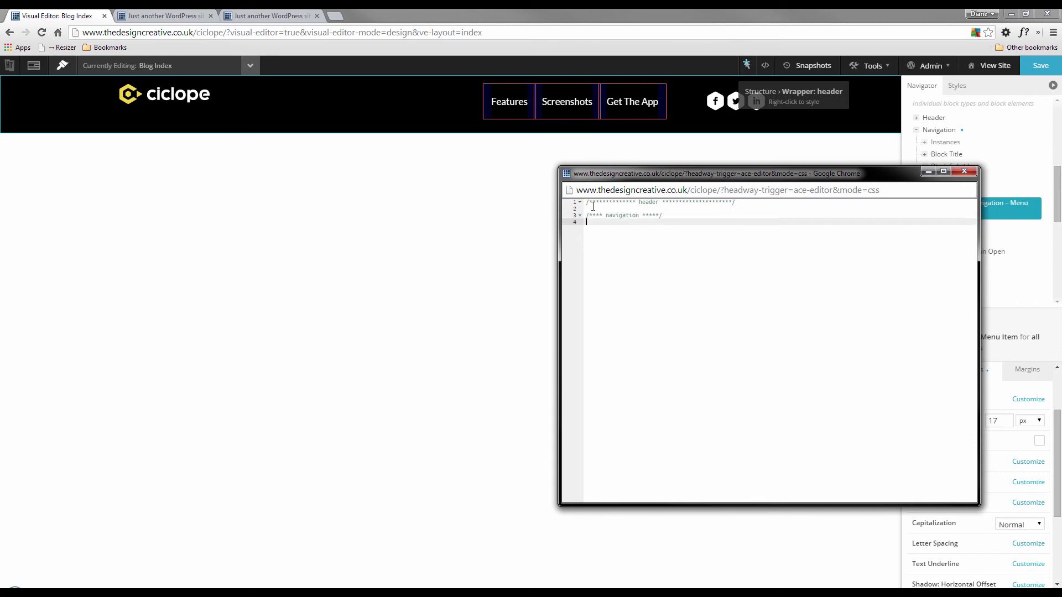
Add the CSS rule ".gettheapp a {color:#EFD545;}" below the navigation comment, separated by a blank line.
key("Return")
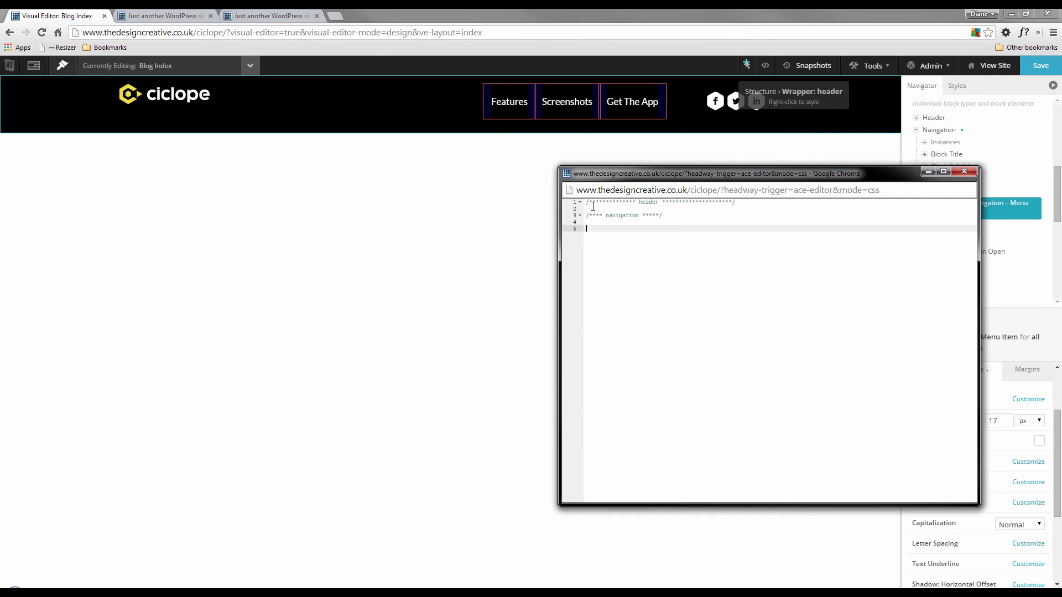
type(".gettheapp {color:;")
key("ctrl+v")
type("a")
Save the design, reload the live Ciclope page to check the Get The App link color, and return to the visual editor.
left_click(1041, 66)
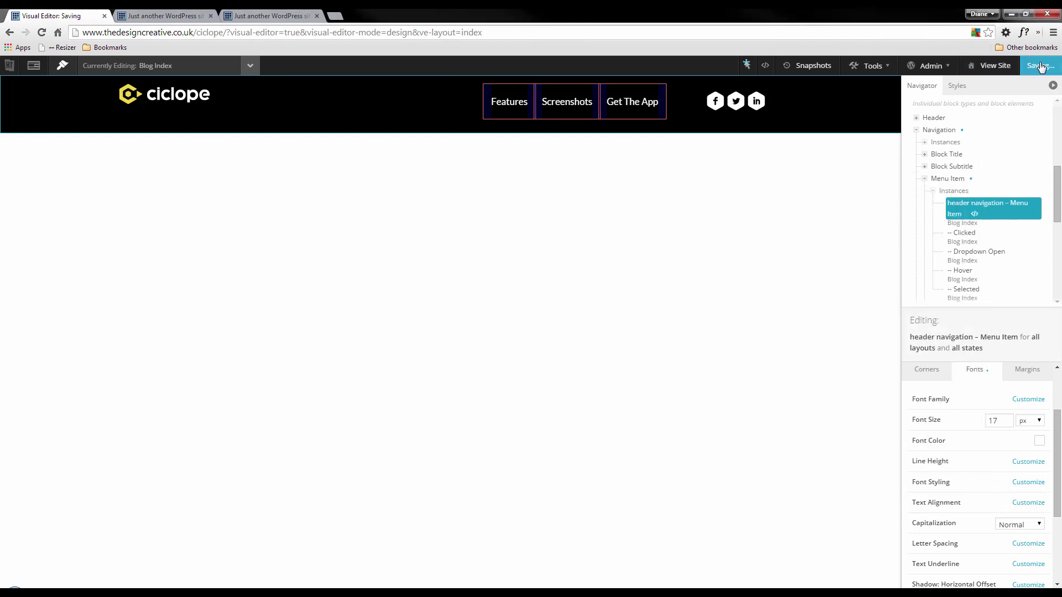
left_click(160, 15)
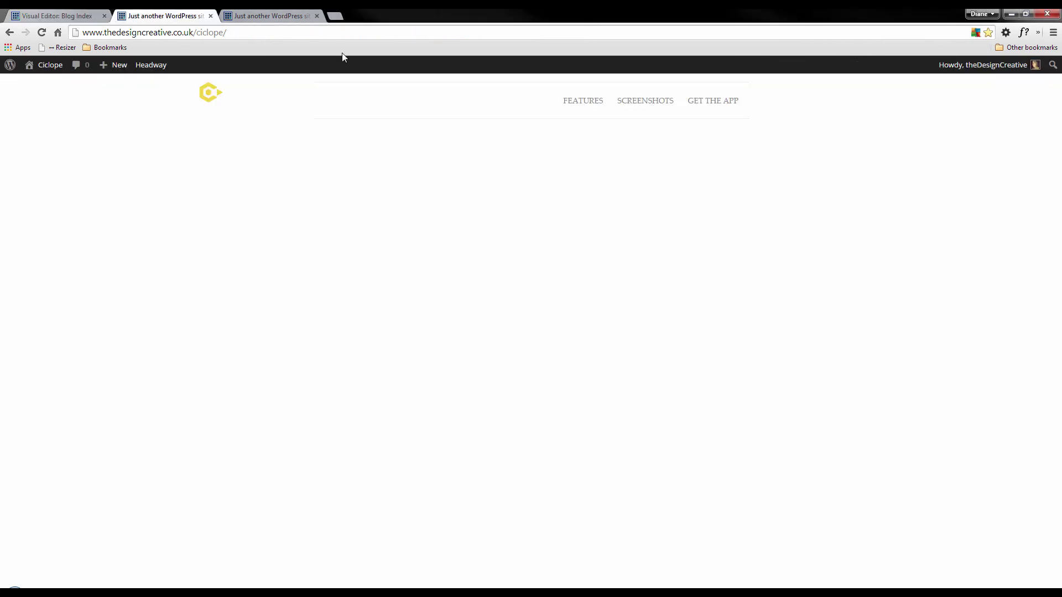
key("F5")
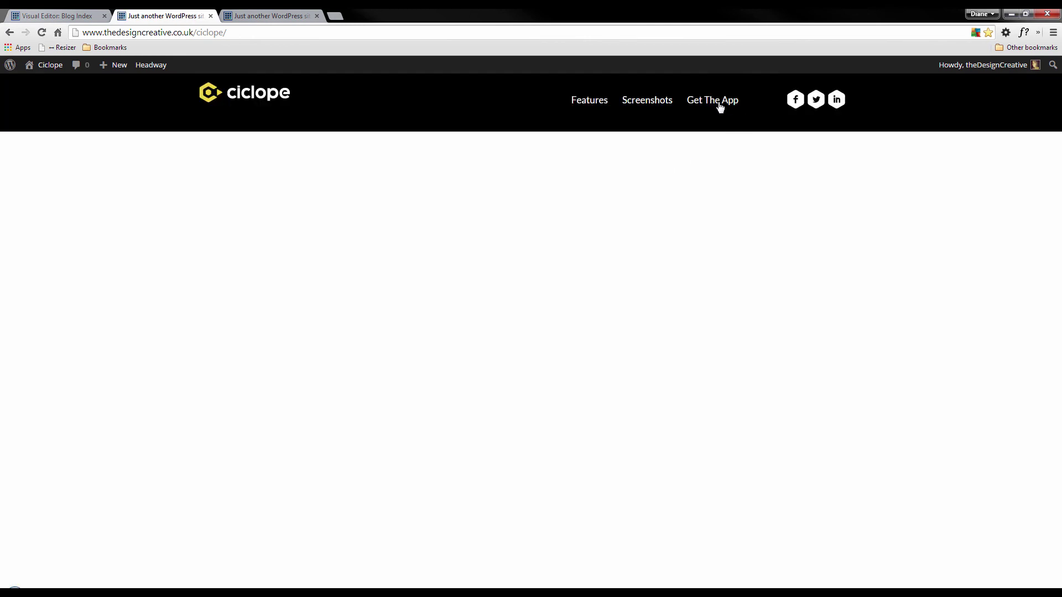
left_click(239, 13)
left_click(52, 15)
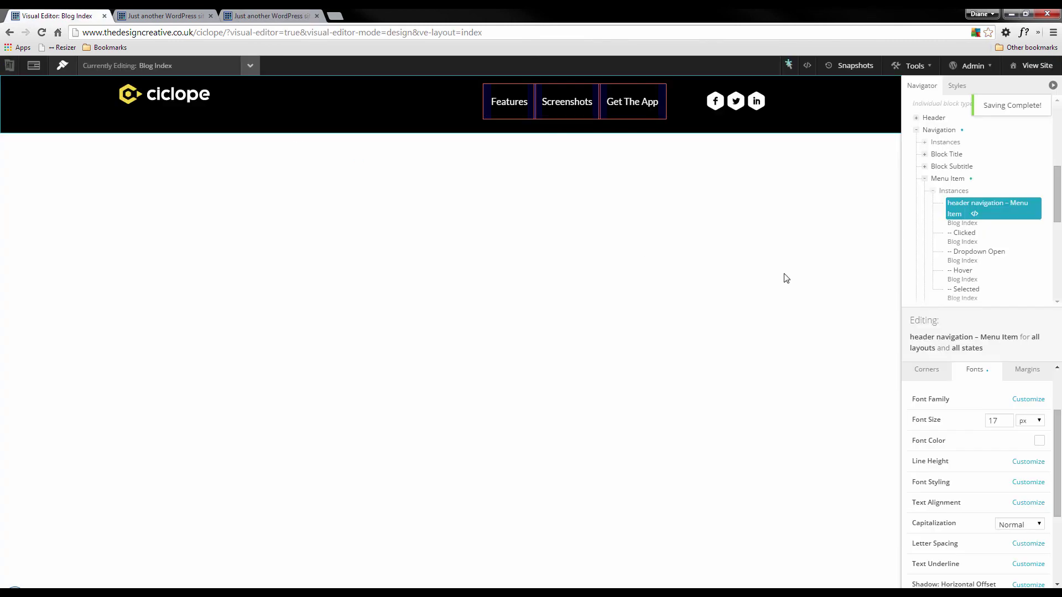
Add !important to the color declaration in the .gettheapp a rule, save, and preview the menu without the inspector outlines.
left_click(807, 66)
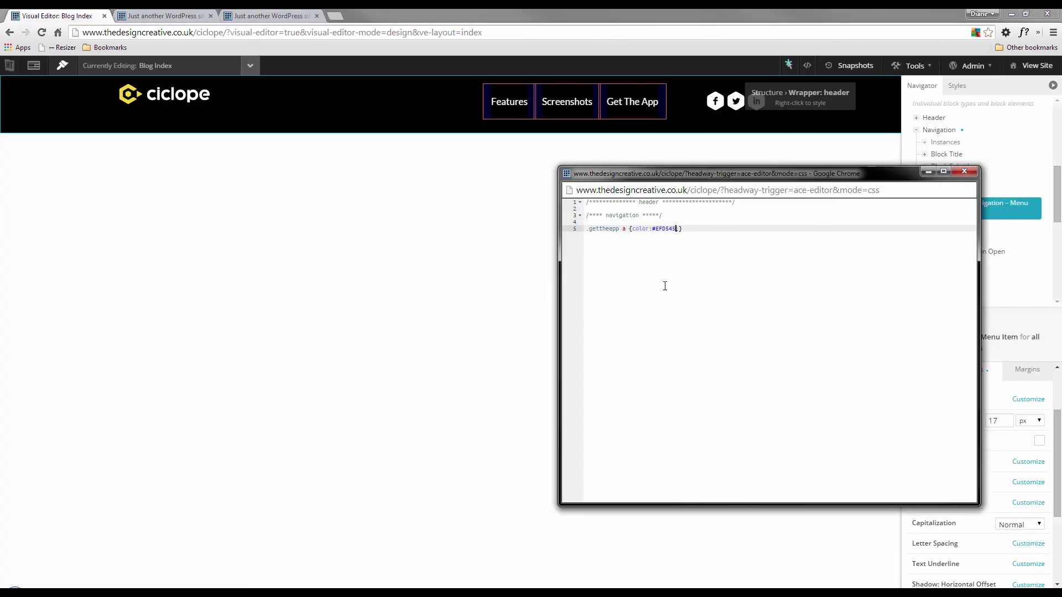
type("!important")
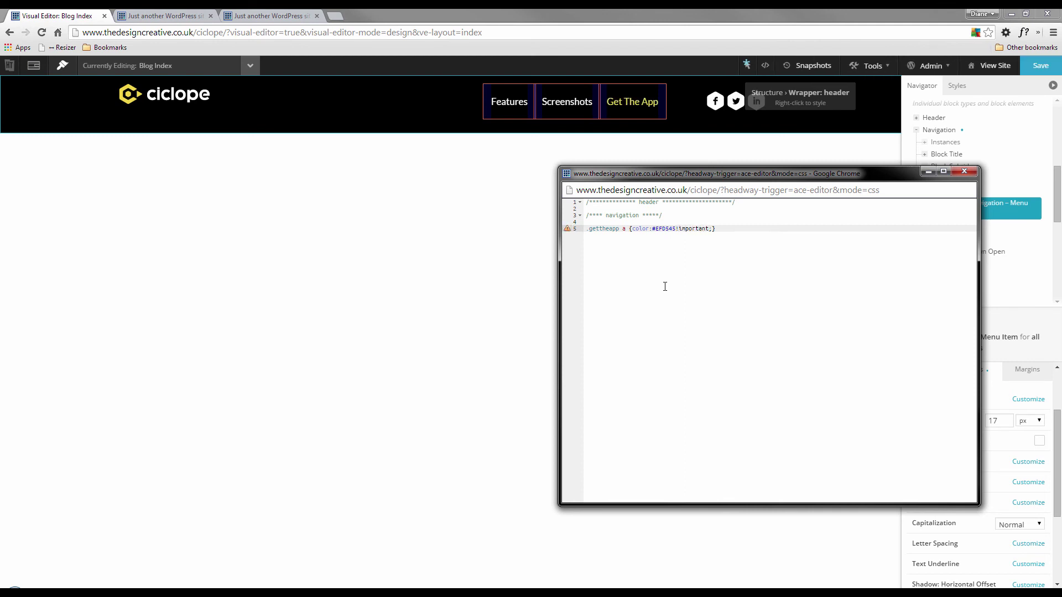
type(";")
left_click(1042, 65)
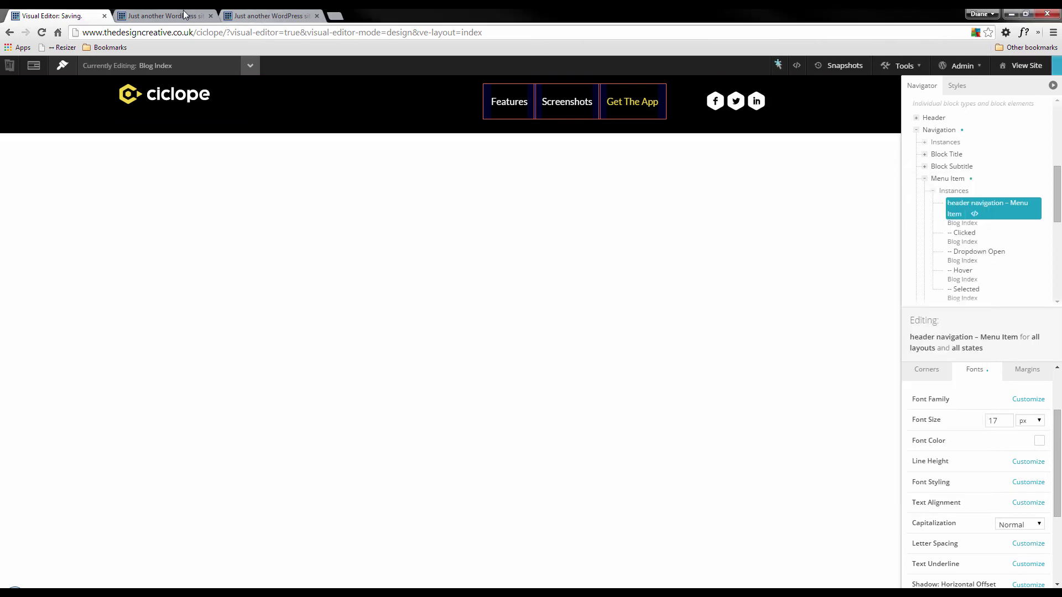
left_click(792, 70)
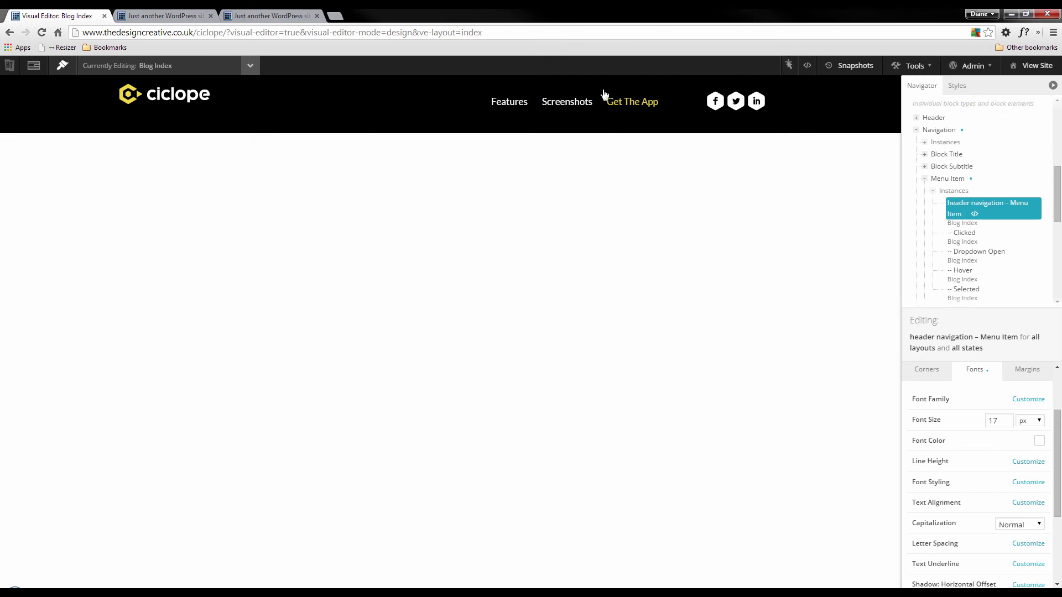
left_click(792, 69)
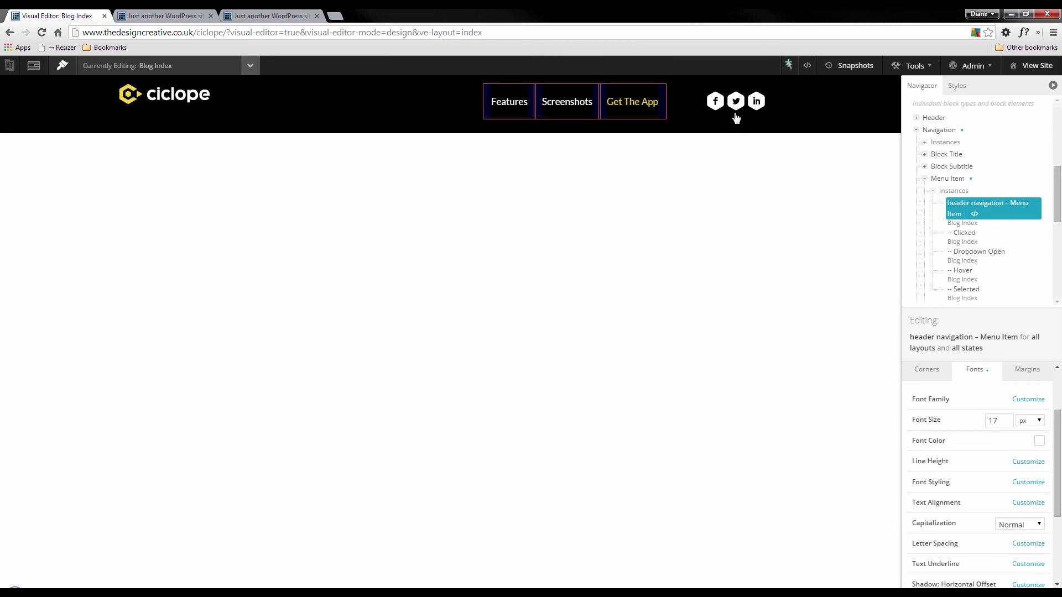
Set the header social block's icon position inside its container to Center Left and save.
right_click(733, 115)
right_click(706, 114)
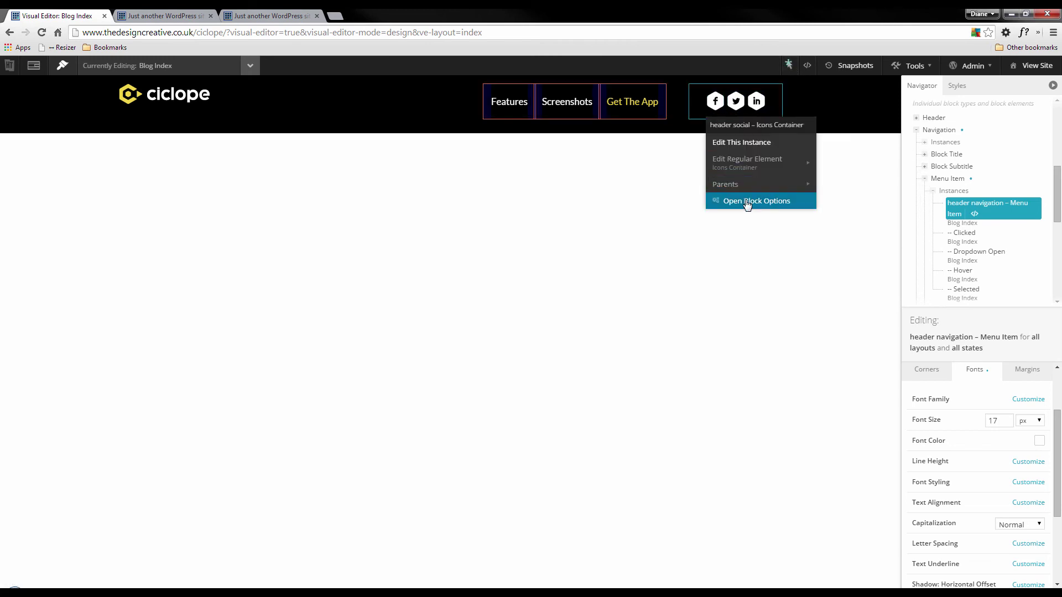
left_click(747, 202)
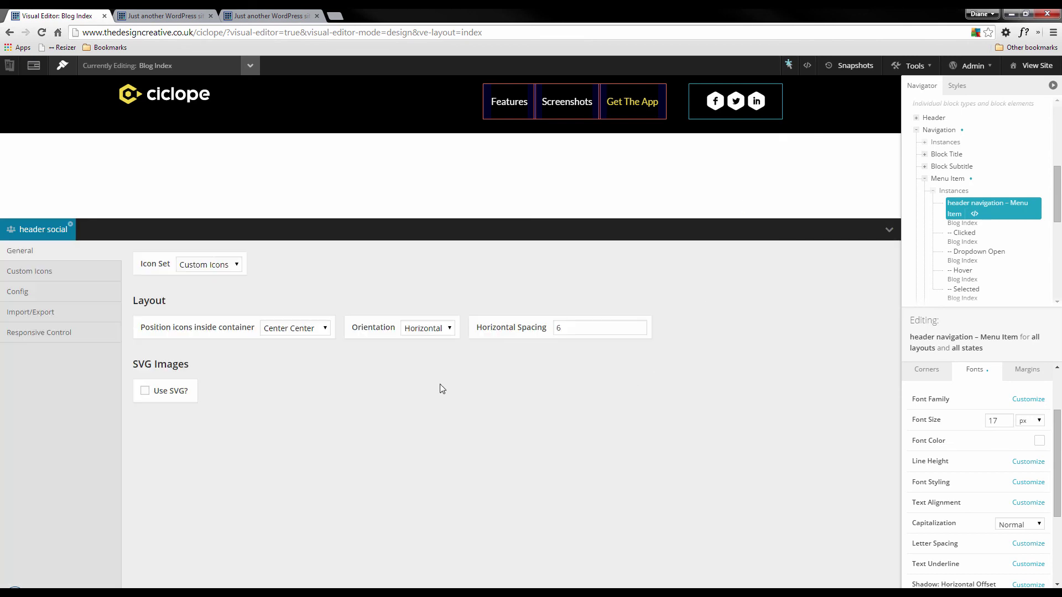
left_click(321, 328)
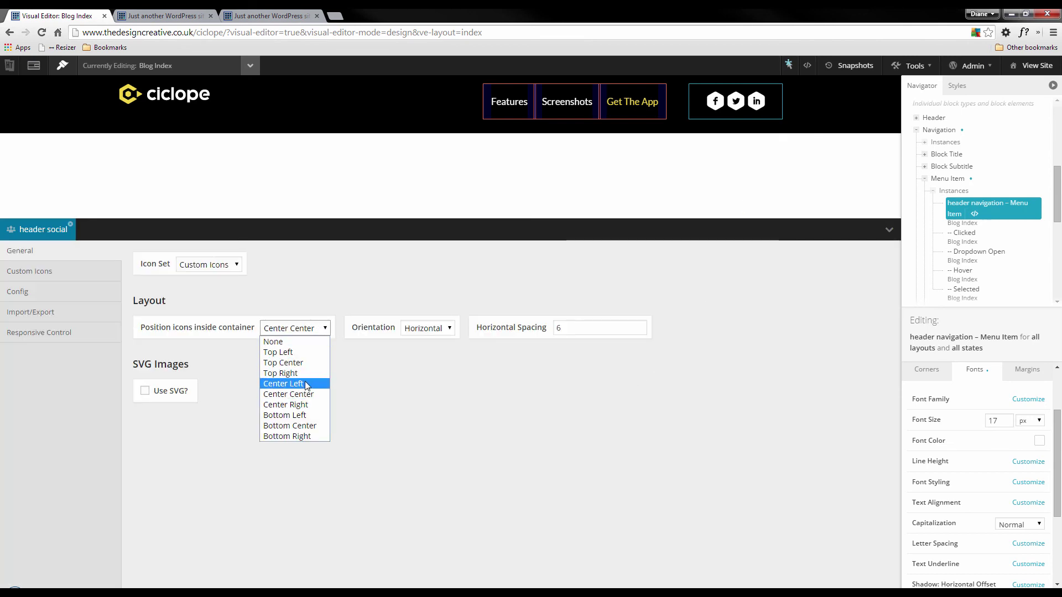
left_click(306, 384)
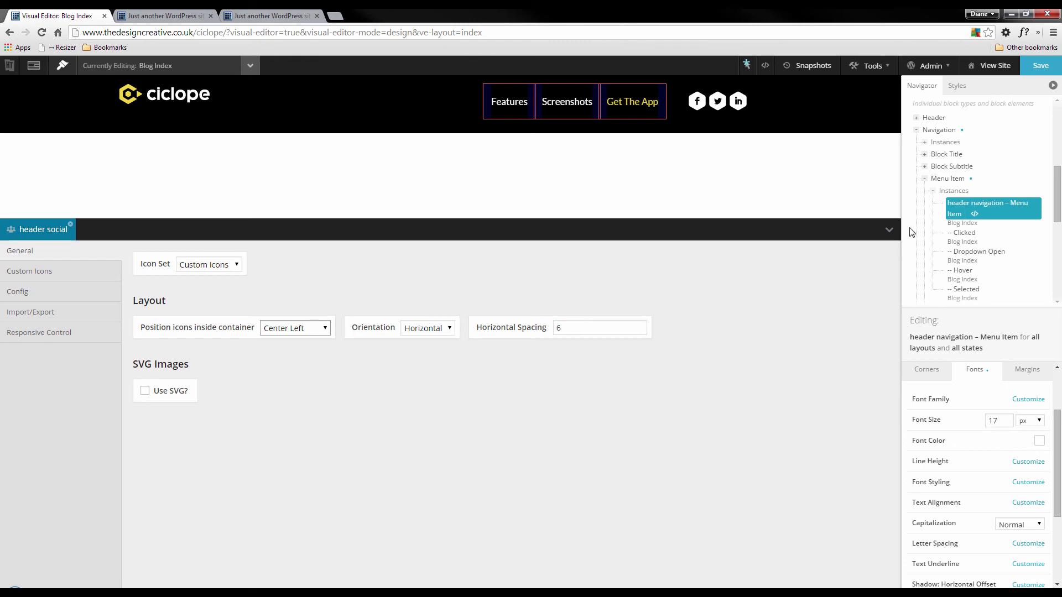
left_click(1042, 67)
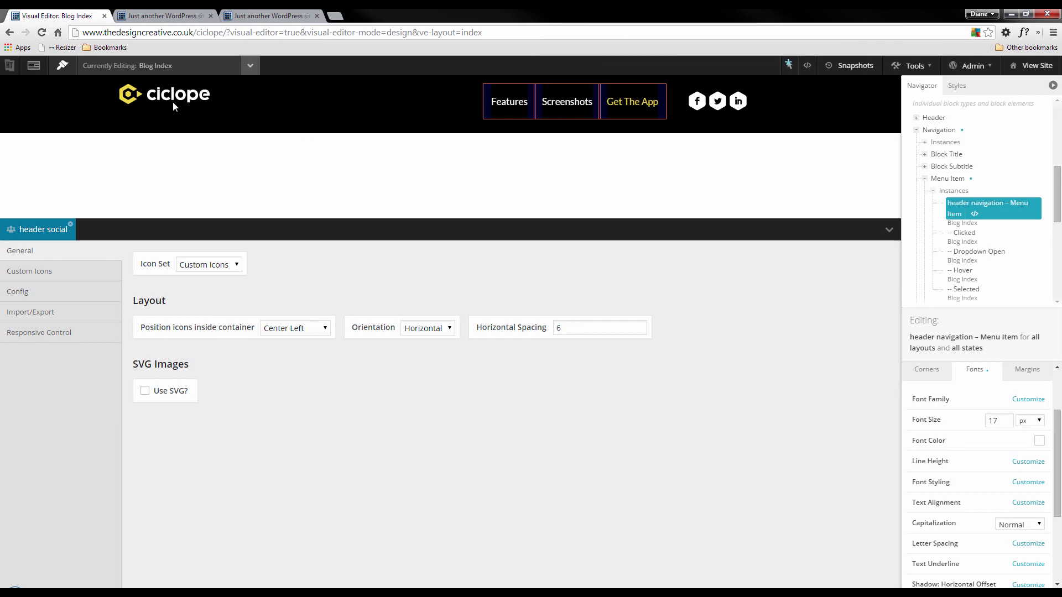
Edit the logo's Banner/Logo Link instance, try a top margin of 15 px, then set it to 12 px and save.
right_click(200, 116)
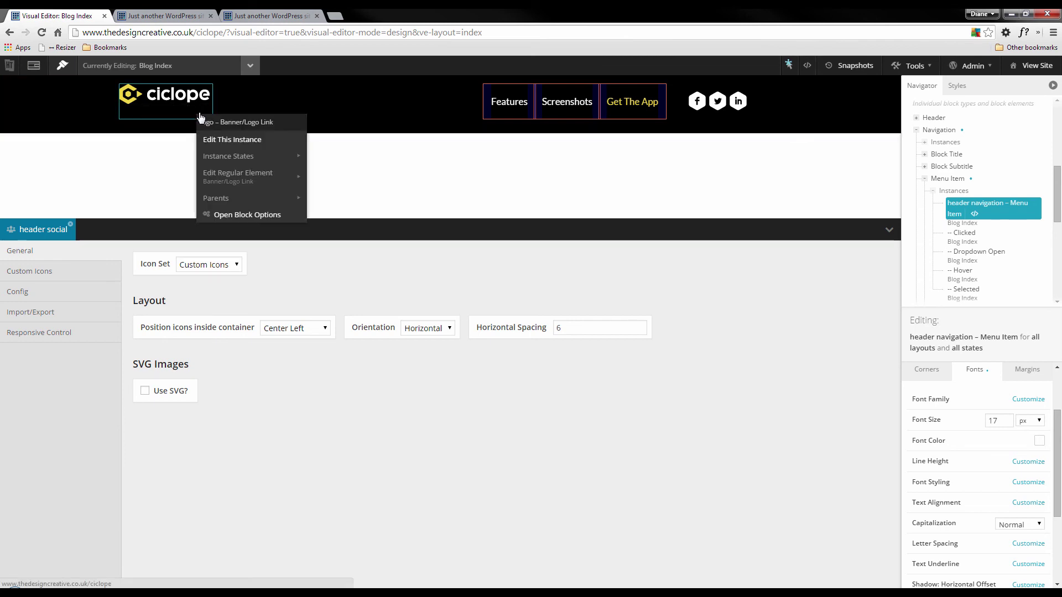
left_click(226, 140)
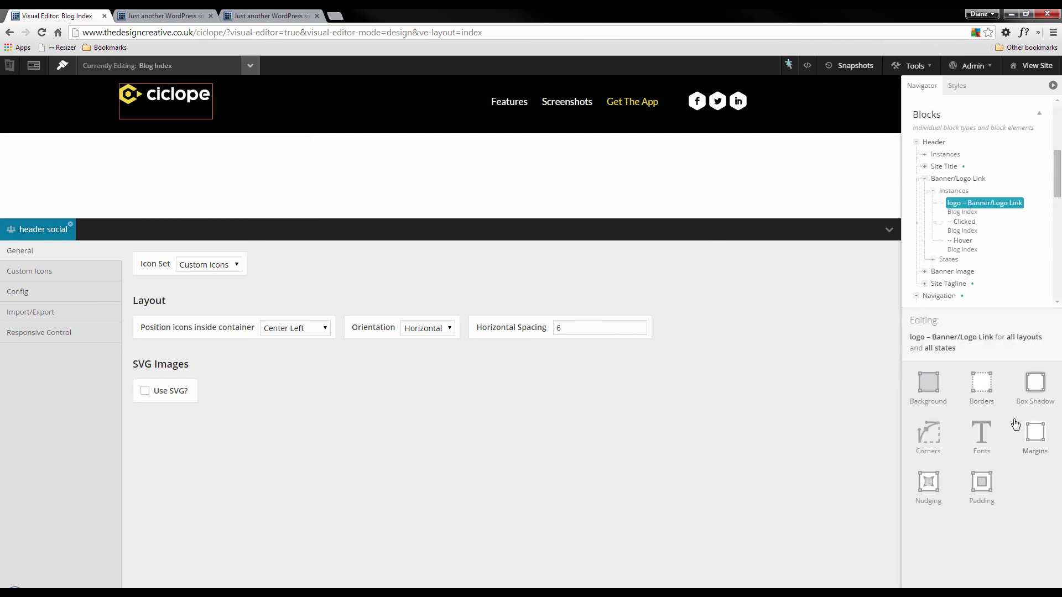
left_click(1040, 442)
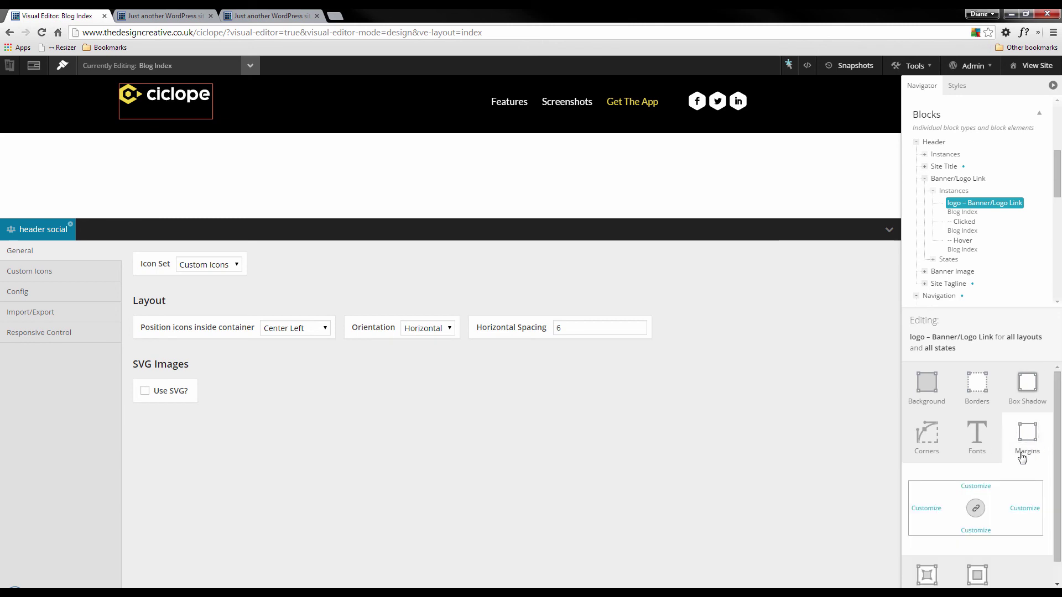
left_click(976, 486)
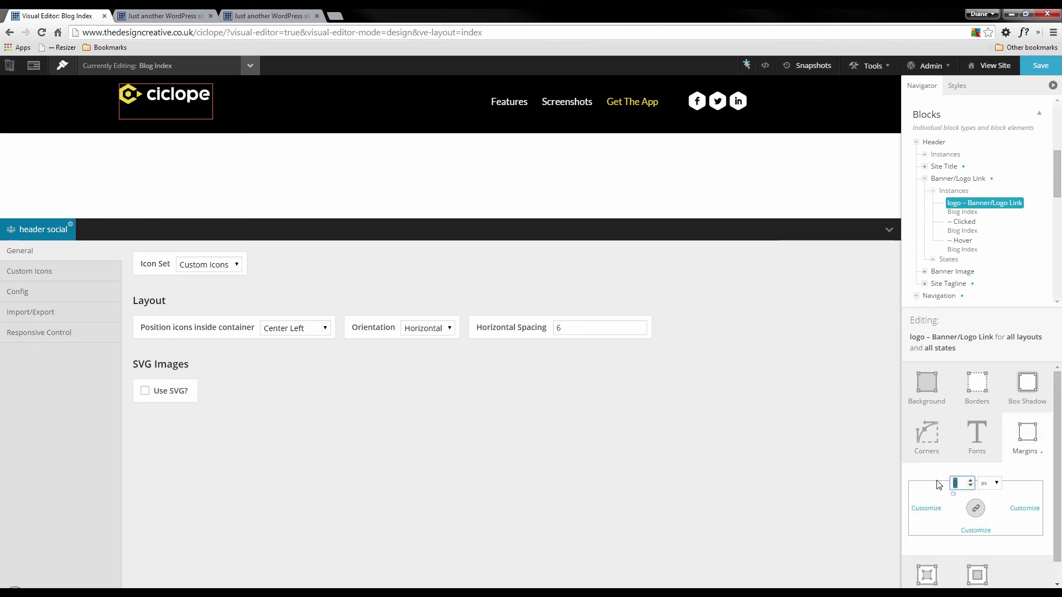
type("15")
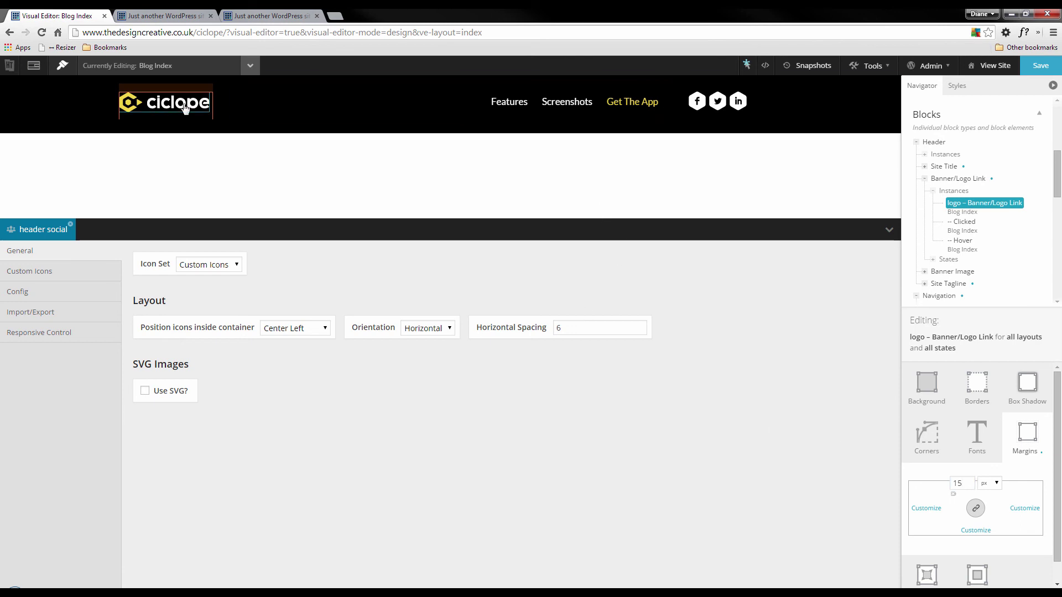
left_click_drag(963, 484, 944, 480)
type("12")
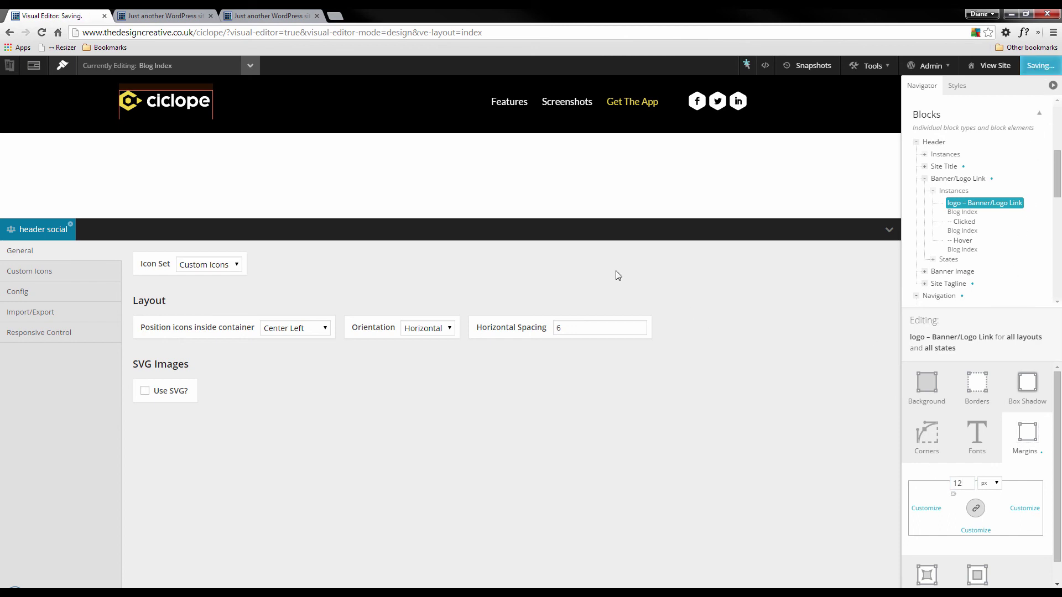
Reload the live Ciclope page and compare its header with the top menu in the Fireworks mockup.
left_click(163, 15)
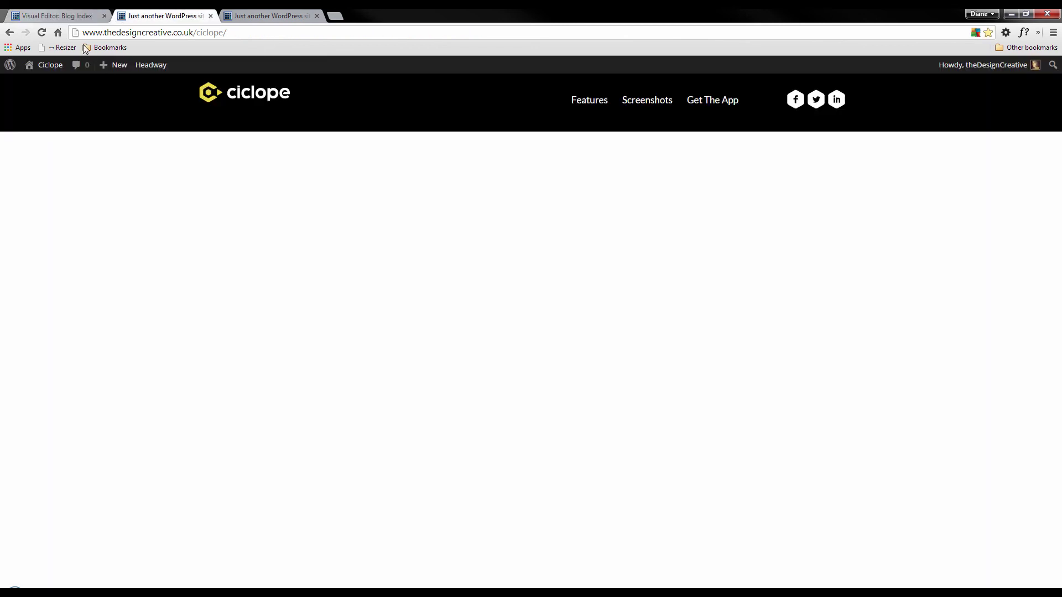
left_click(41, 33)
mouse_move(68, 62)
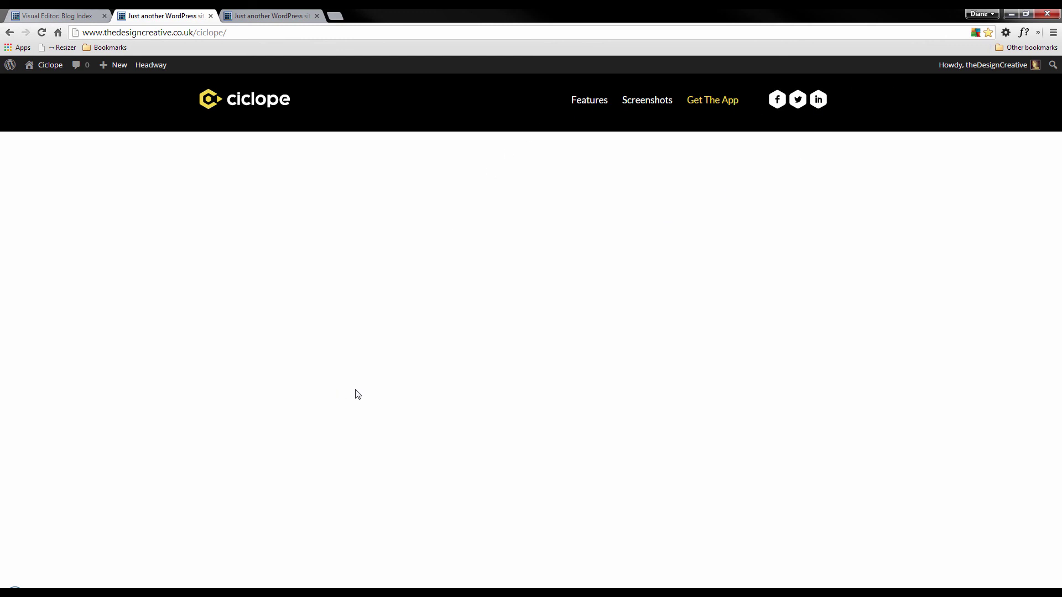
left_click(133, 586)
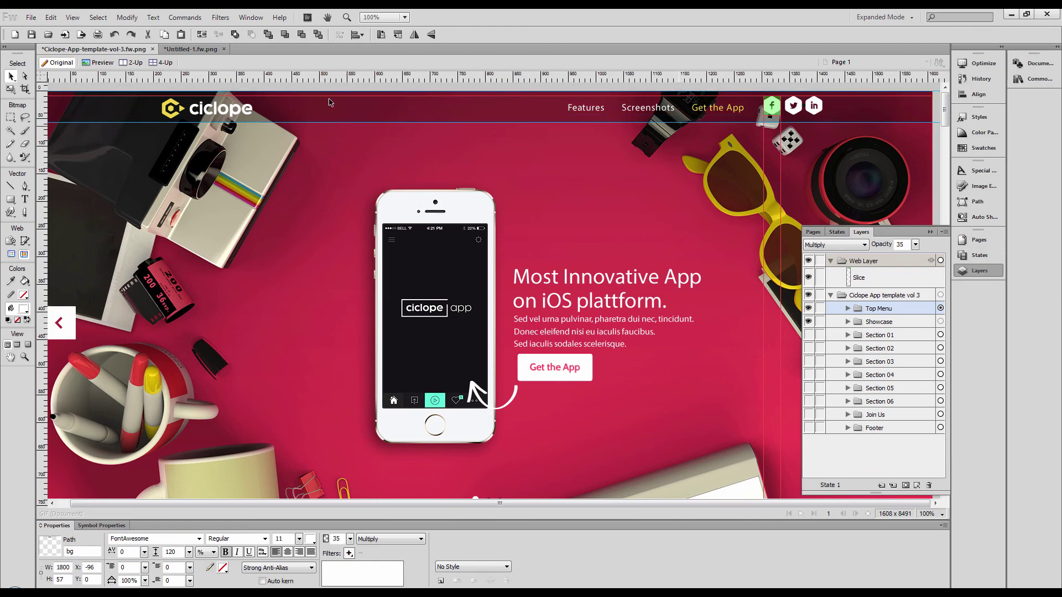
key("alt+Tab")
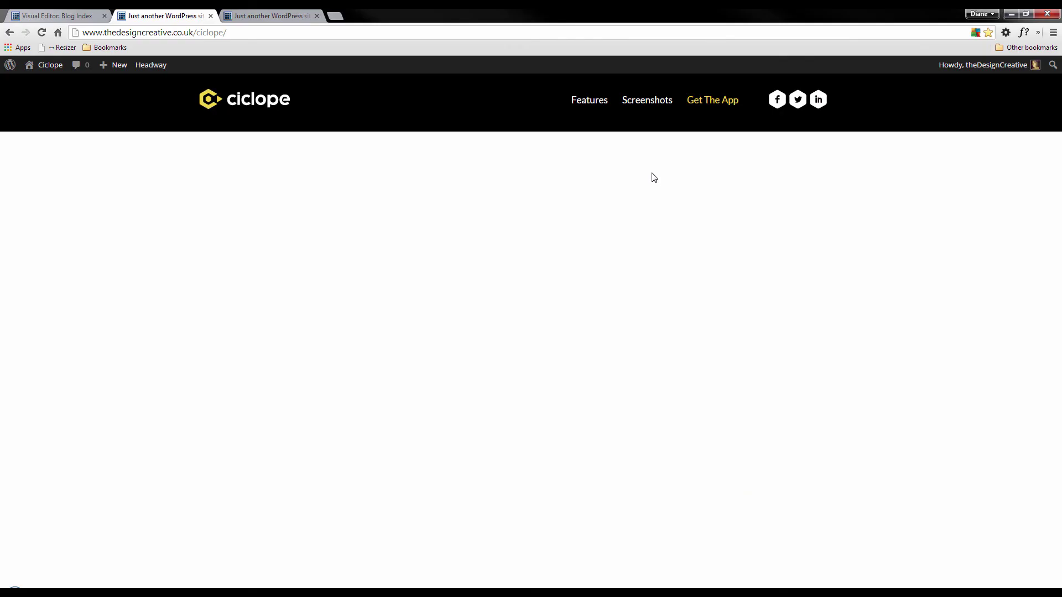
In the visual editor, set the header wrapper's top margin and its top and bottom padding to 0 px.
left_click(55, 15)
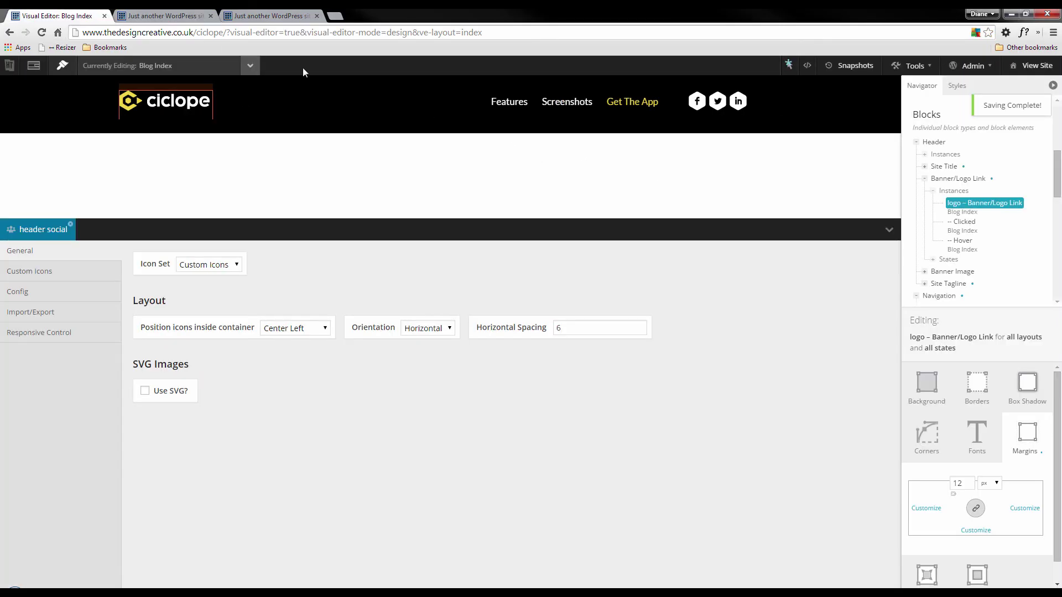
right_click(355, 122)
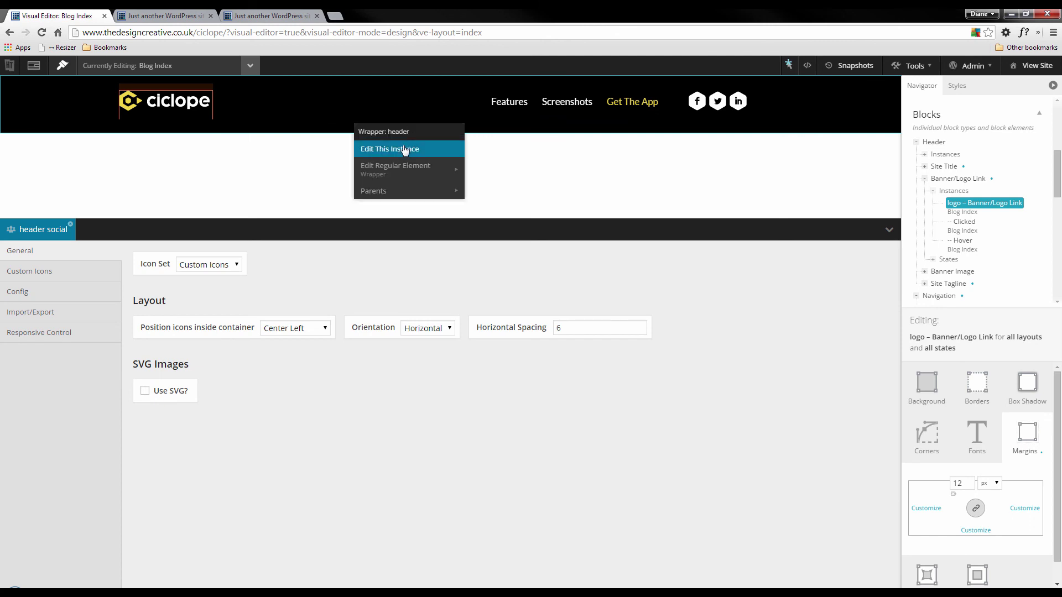
left_click(404, 150)
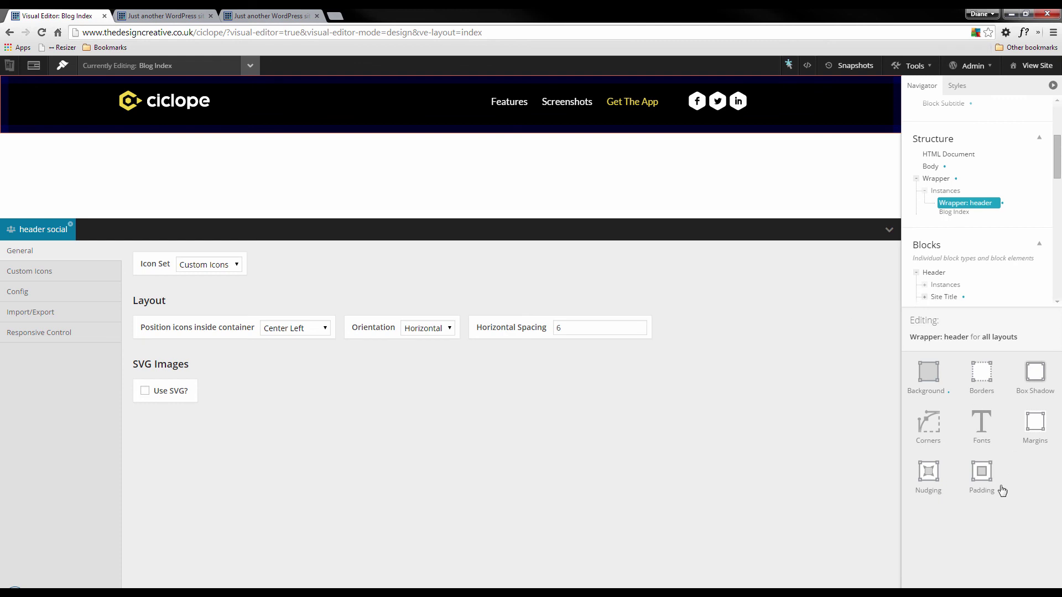
left_click(1034, 428)
left_click(977, 476)
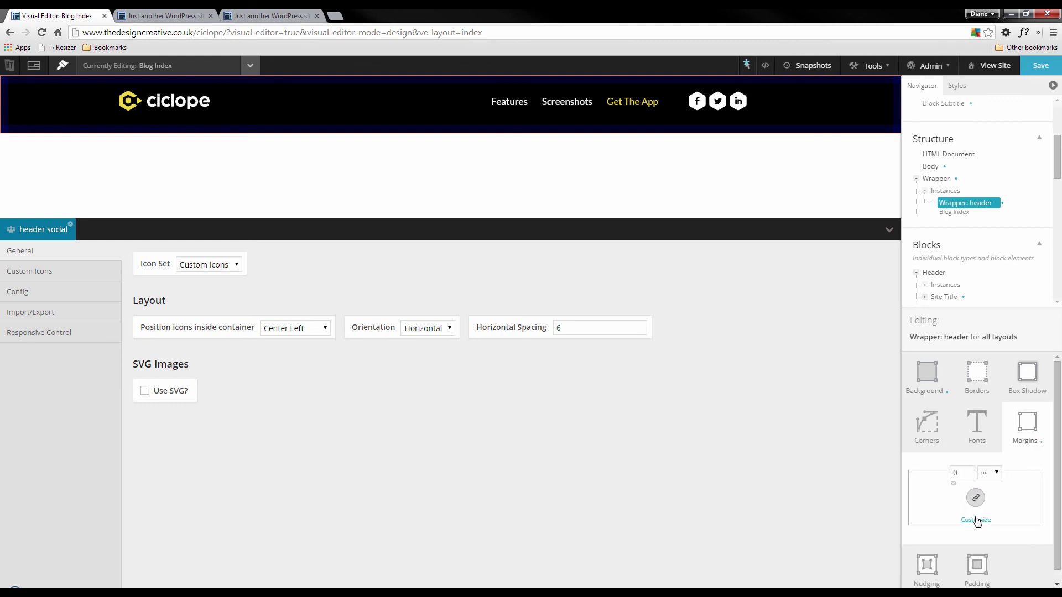
left_click(978, 565)
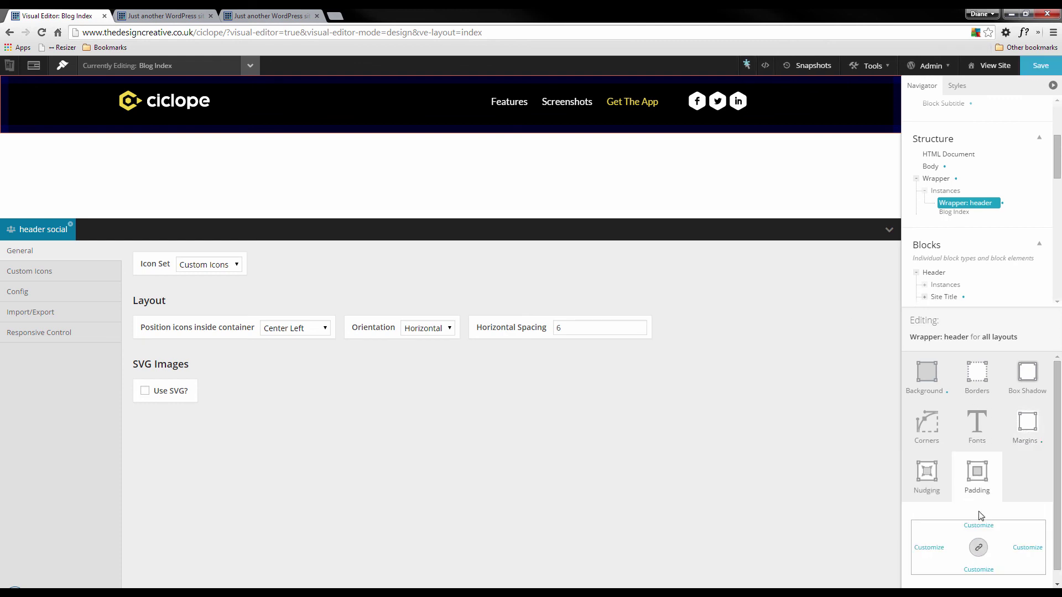
left_click(980, 514)
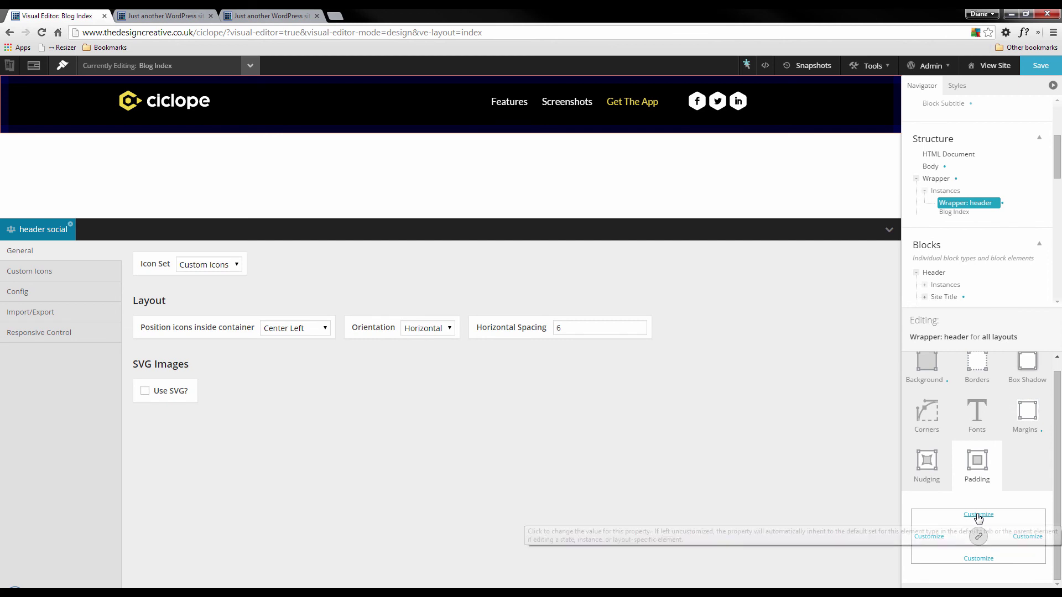
left_click(978, 559)
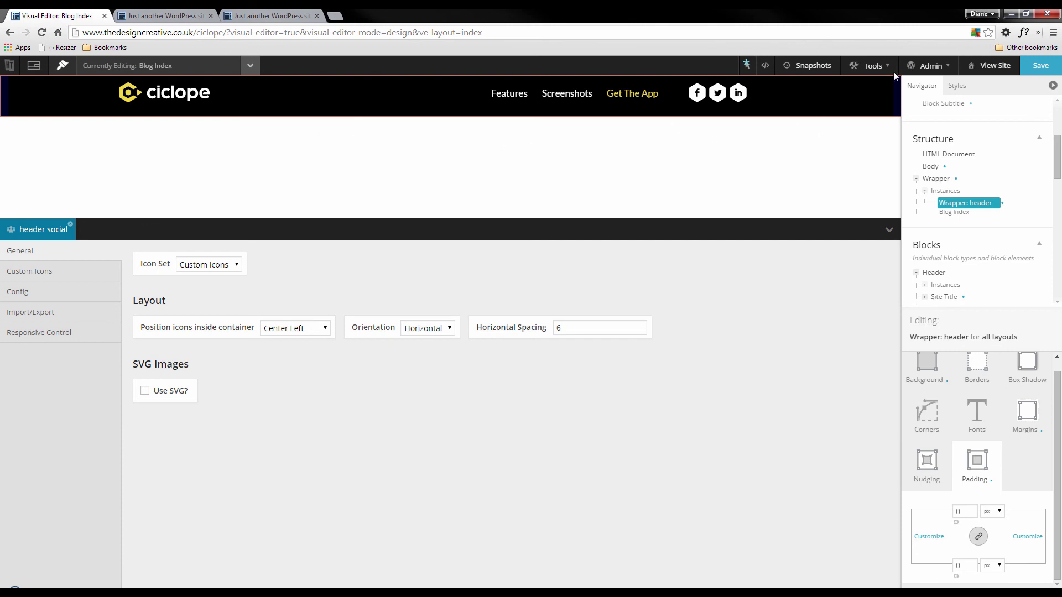
Collapse the design sidebar and block options to preview the full-width header, save, and reload the live page.
left_click(1053, 85)
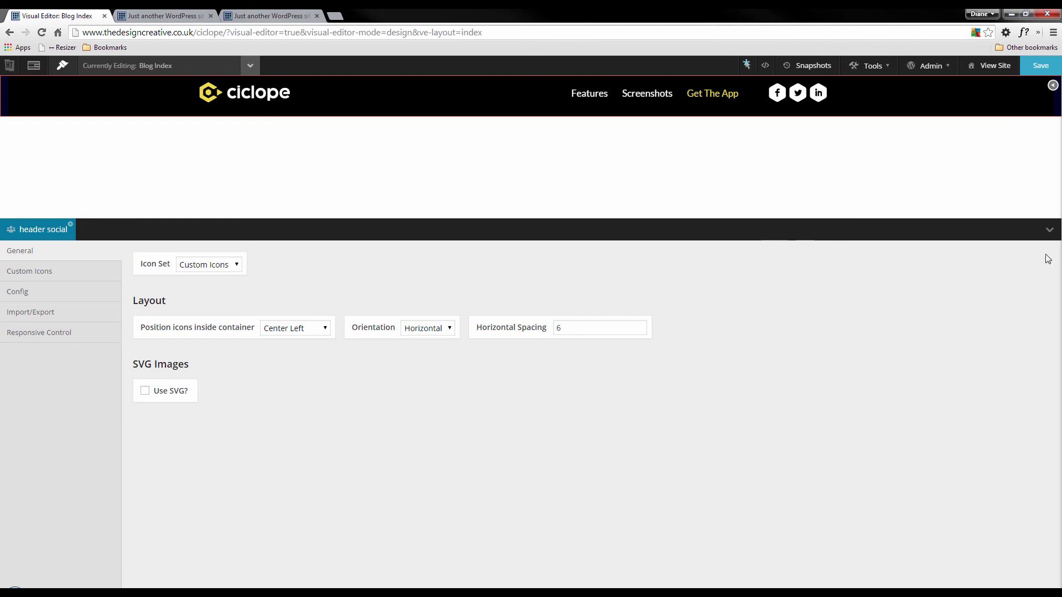
left_click(1050, 230)
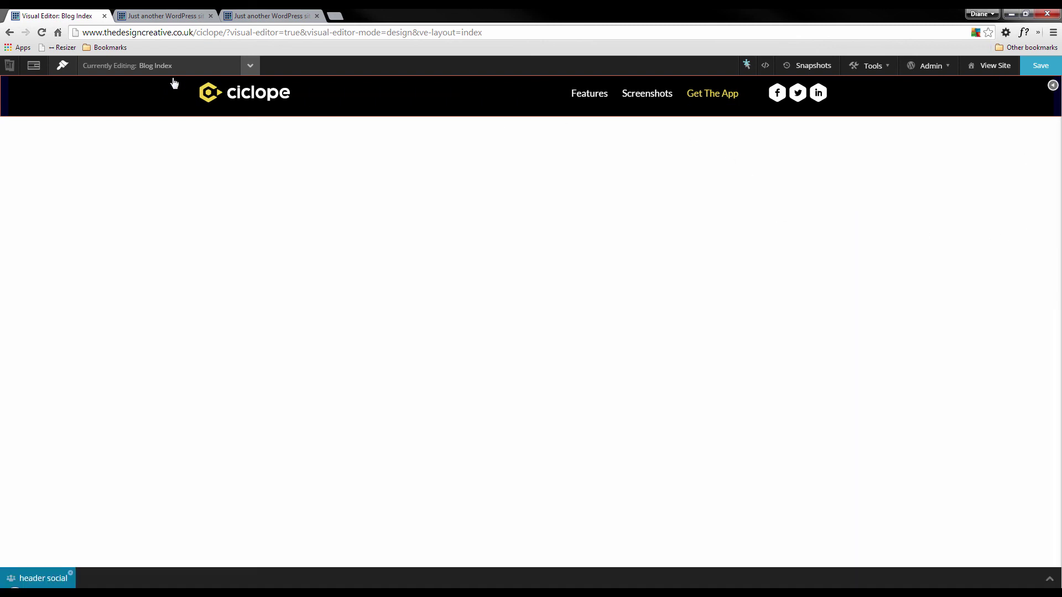
left_click(1041, 66)
left_click(162, 14)
key("F5")
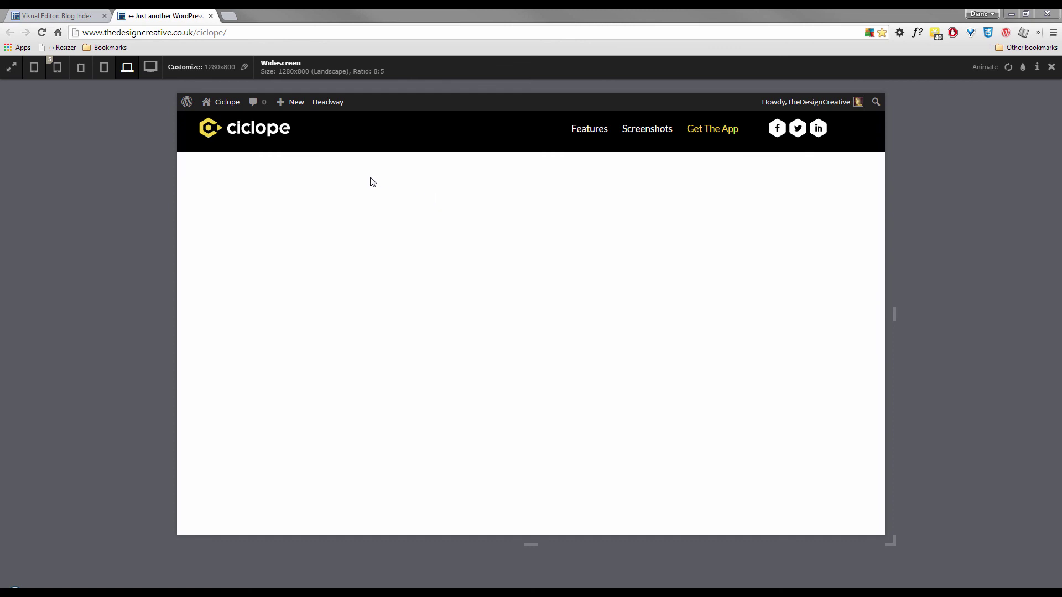
Preview the live header at the tablet, small tablet, iPhone 5 and mobile sizes, finishing back at Widescreen.
left_click(104, 68)
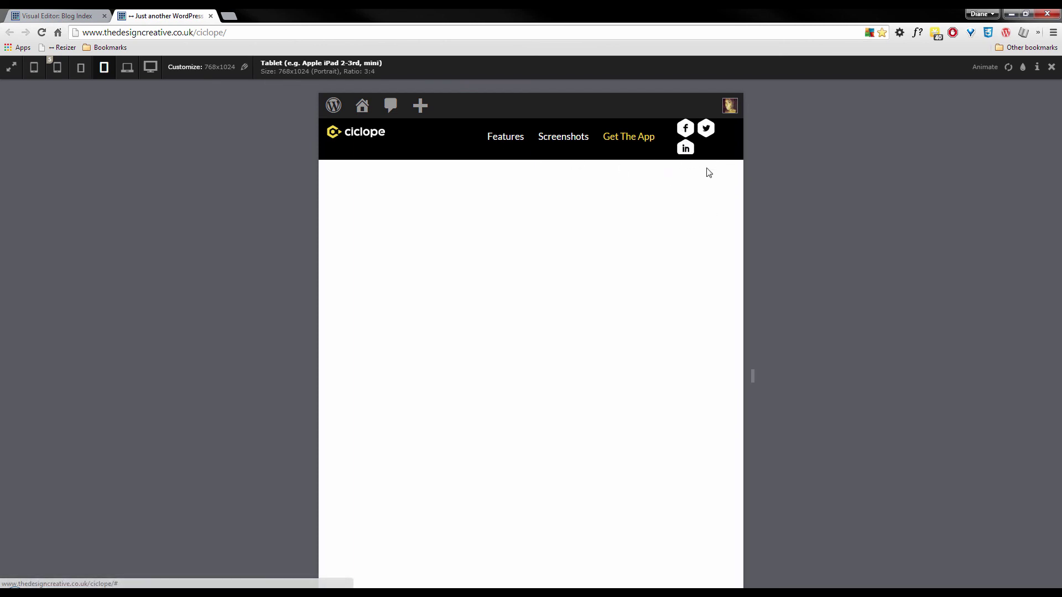
left_click(81, 70)
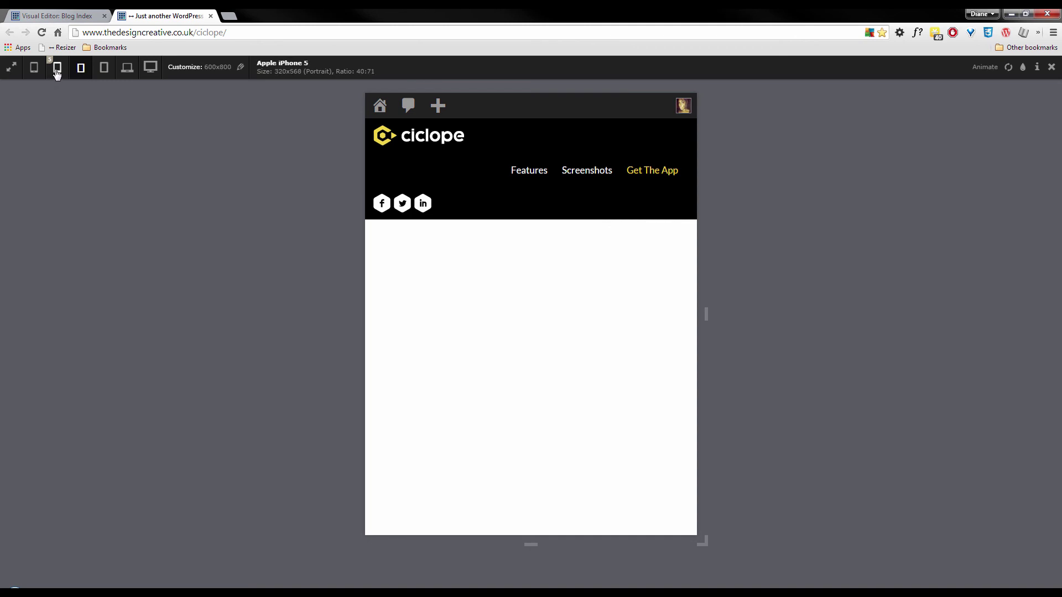
left_click(57, 71)
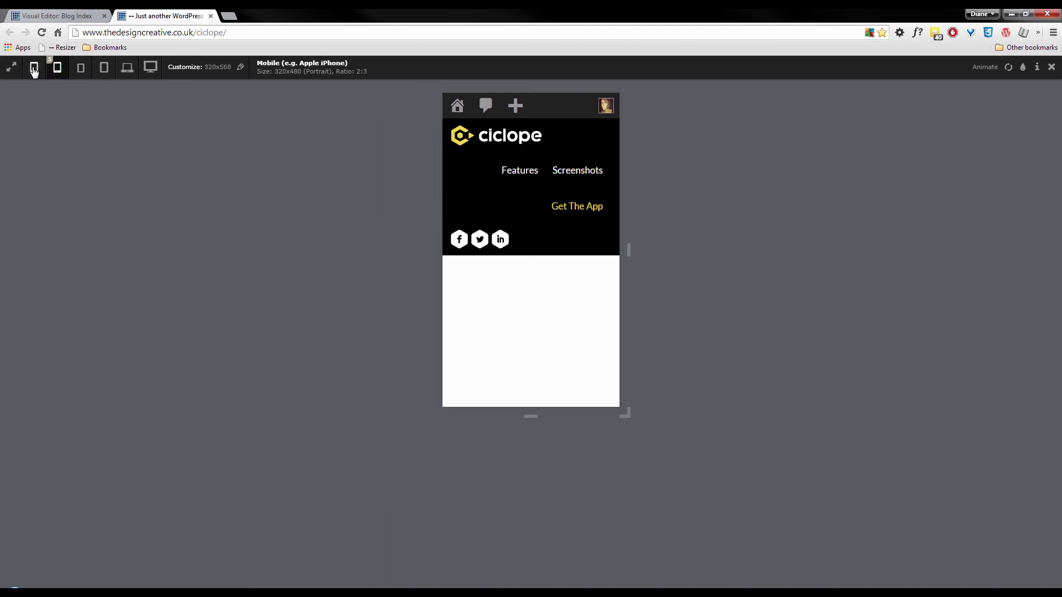
left_click(34, 70)
left_click(61, 75)
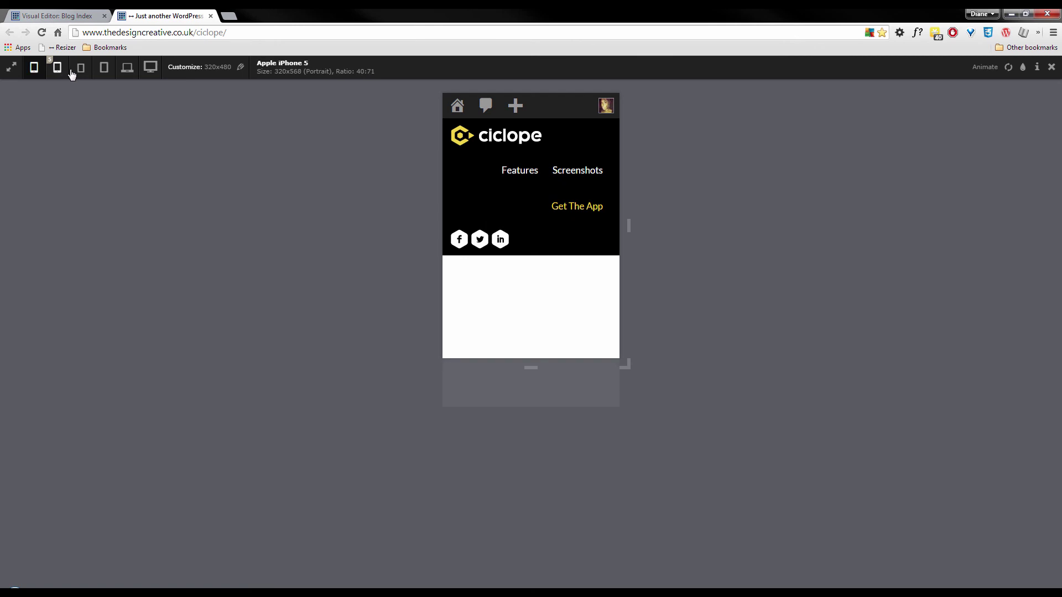
left_click(81, 69)
left_click(105, 73)
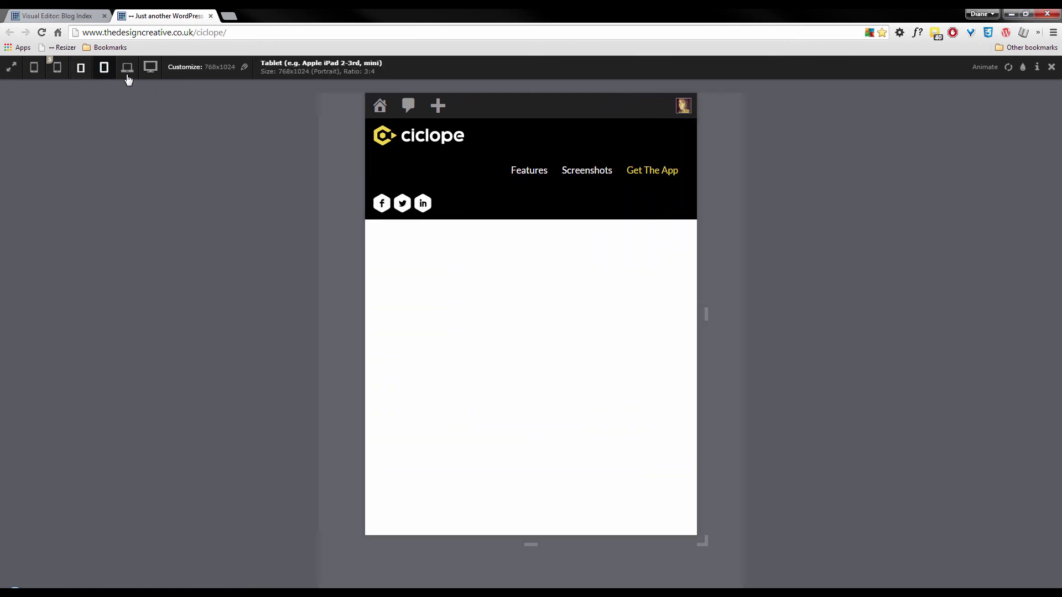
left_click(127, 68)
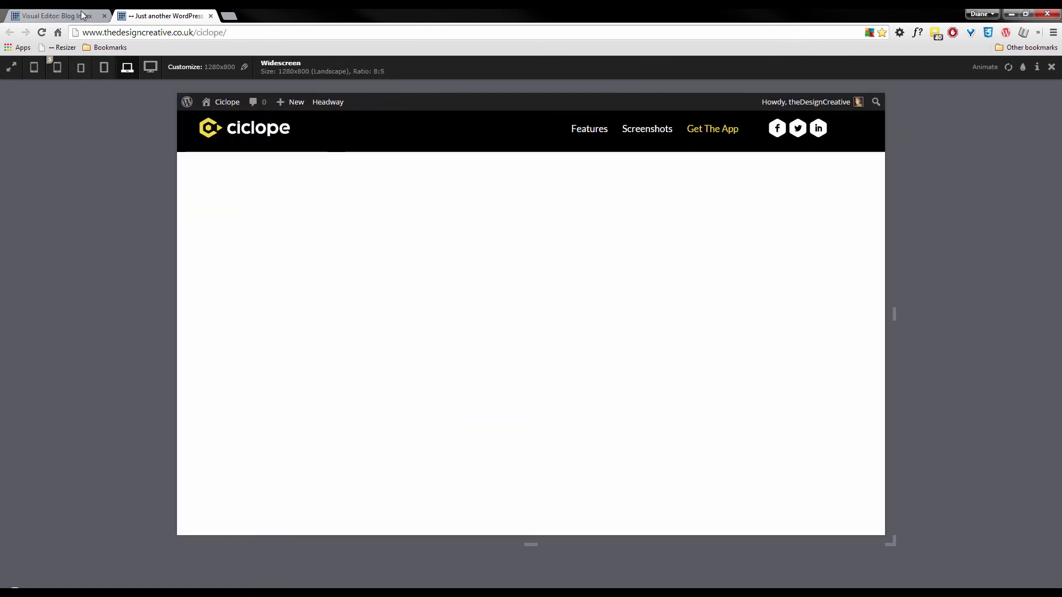
In the visual editor's grid, extend the header wrapper slightly downward and nudge the logo block down a little.
left_click(82, 15)
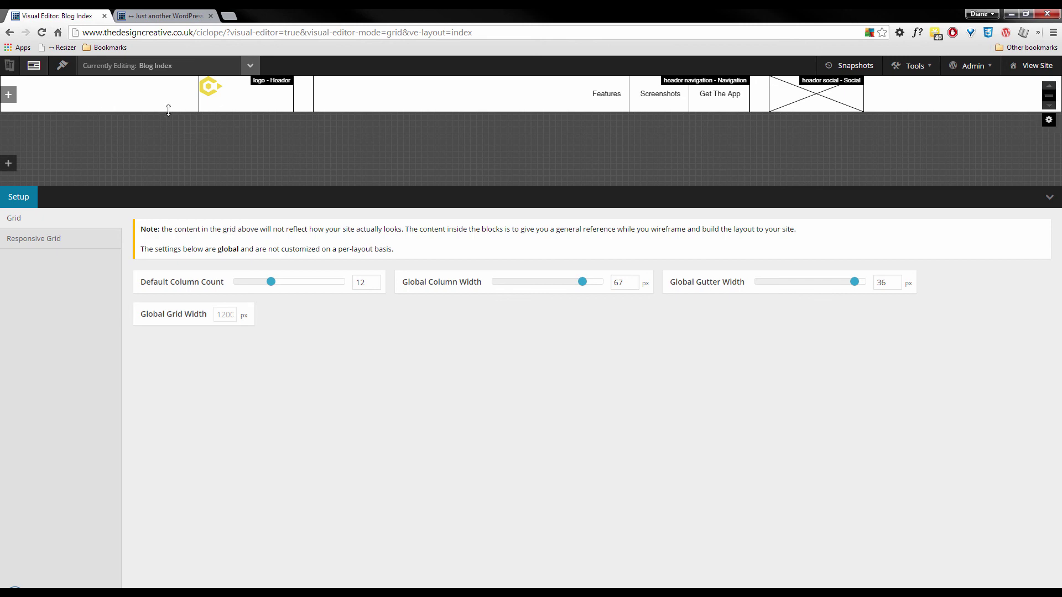
left_click_drag(169, 110, 169, 123)
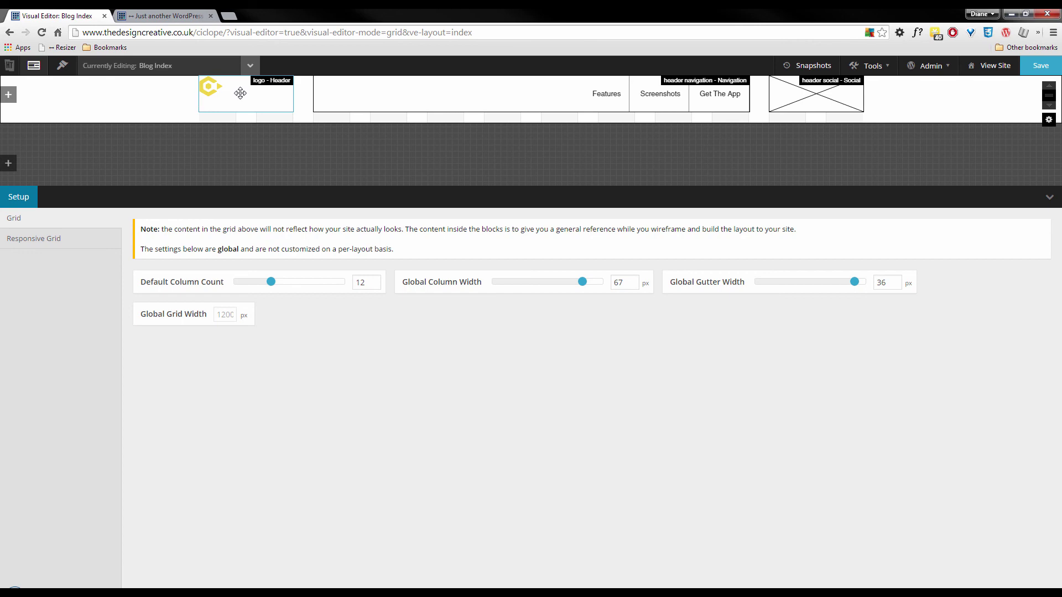
mouse_move(240, 93)
left_mouse_down()
mouse_move(254, 105)
mouse_move(227, 109)
mouse_move(240, 96)
left_mouse_up()
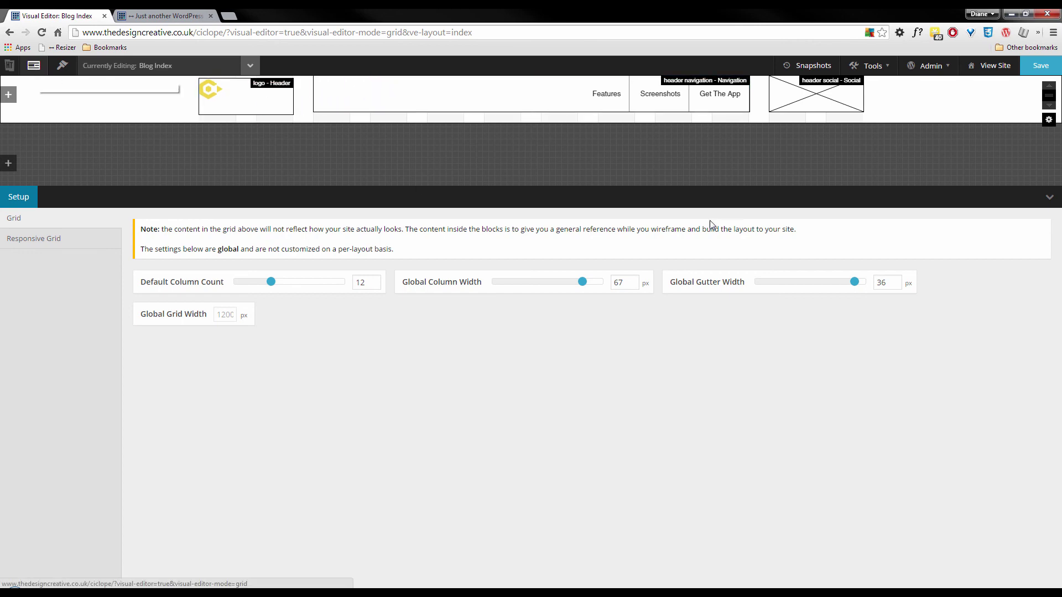
Check in the grid setup whether the responsive grid is enabled, and collapse the options again.
left_click(1050, 197)
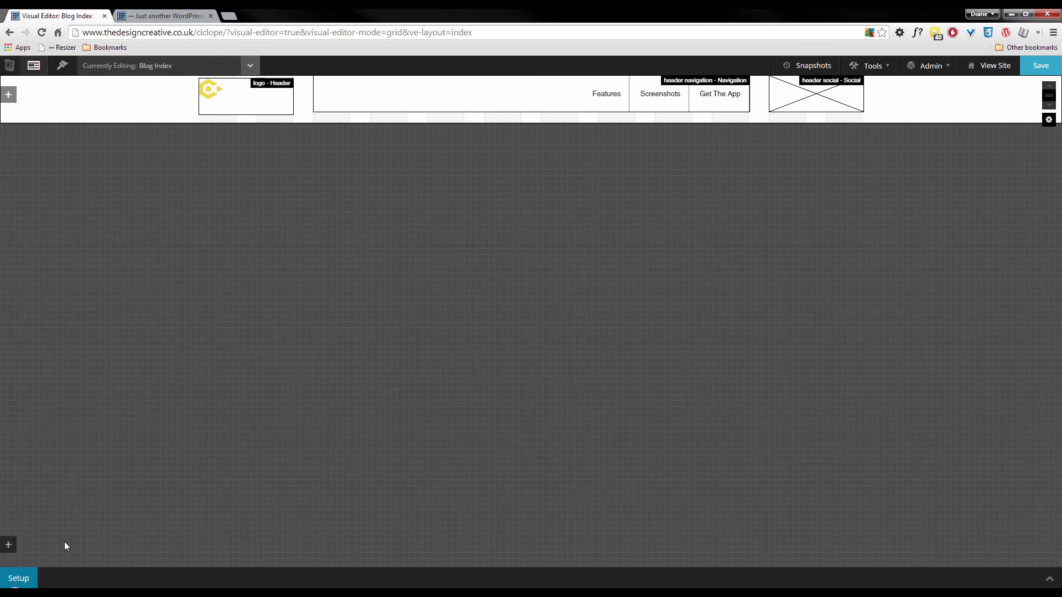
left_click(24, 577)
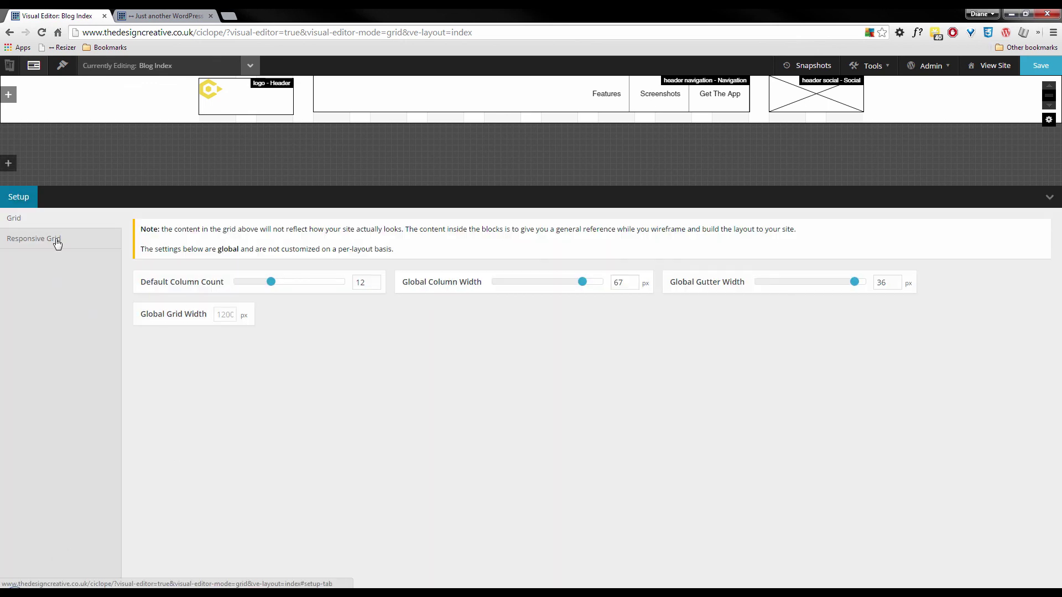
left_click(57, 242)
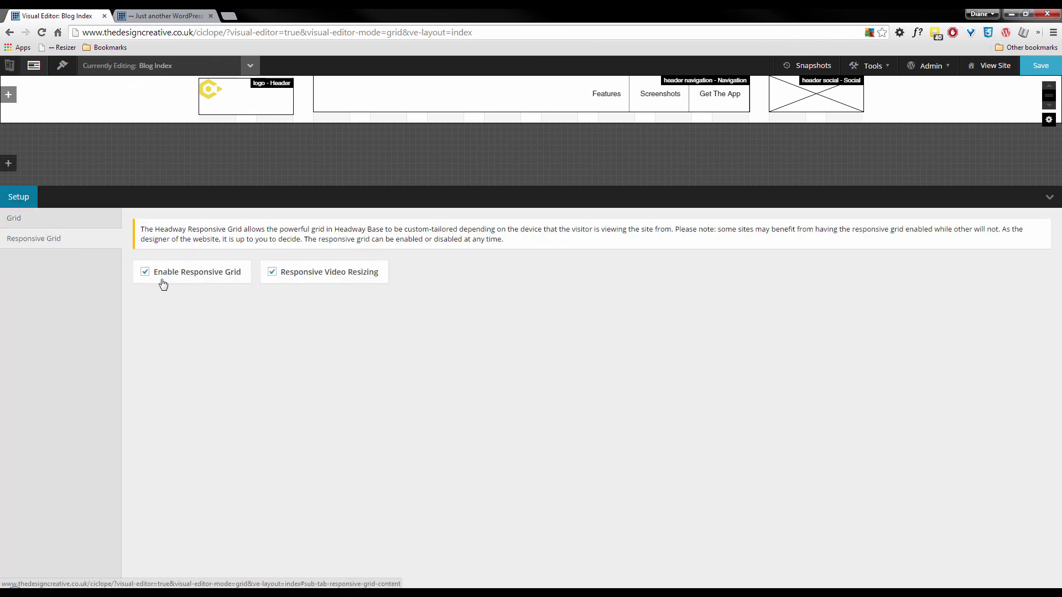
left_click(1050, 197)
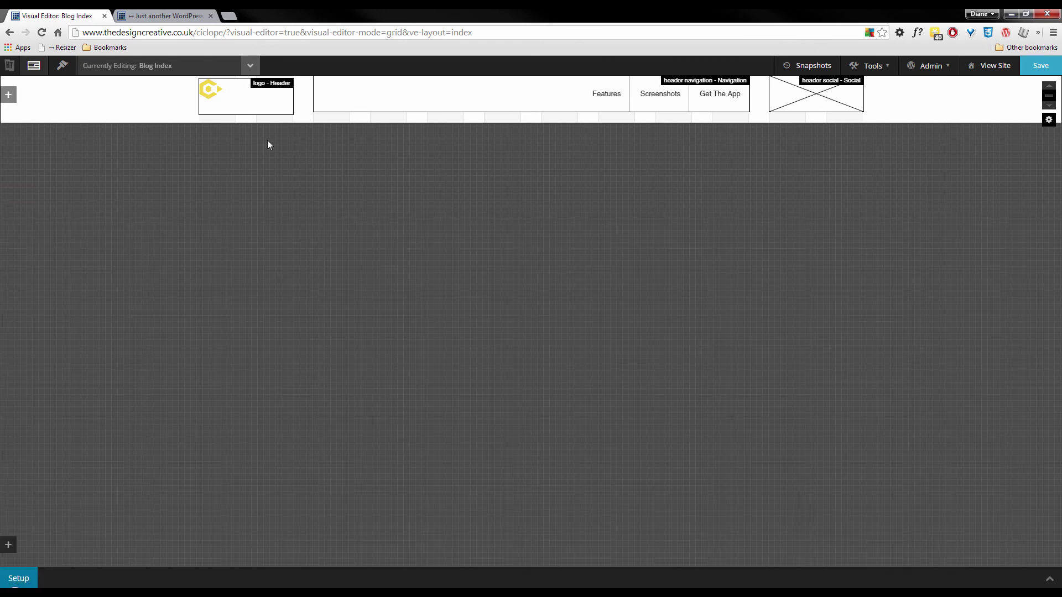
Open the header wrapper's responsive breakpoint options and check the live header at the 768x1024 tablet size.
right_click(138, 105)
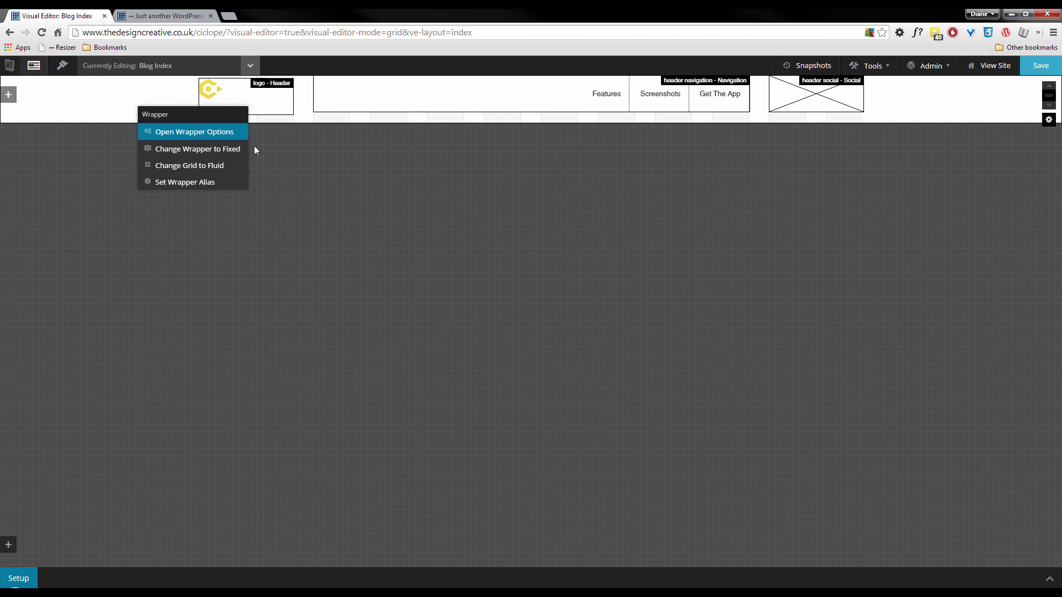
left_click(194, 131)
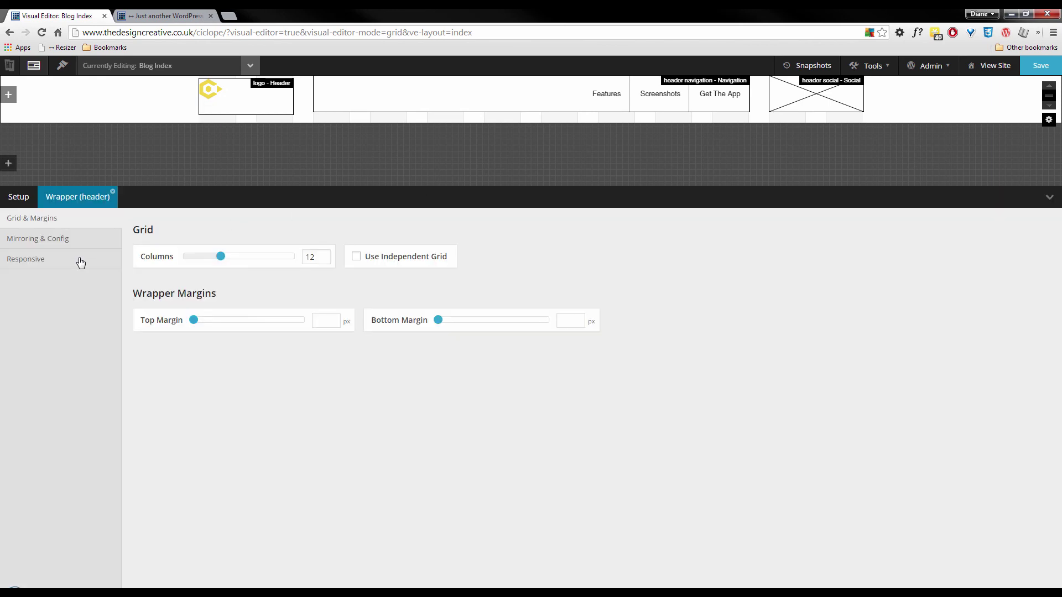
left_click(42, 261)
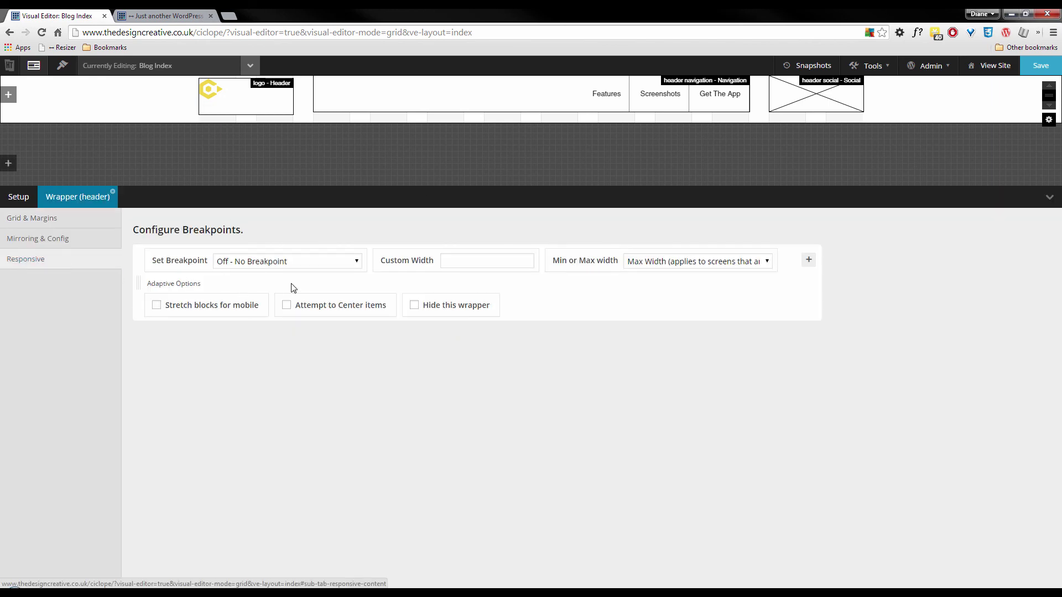
left_click(178, 16)
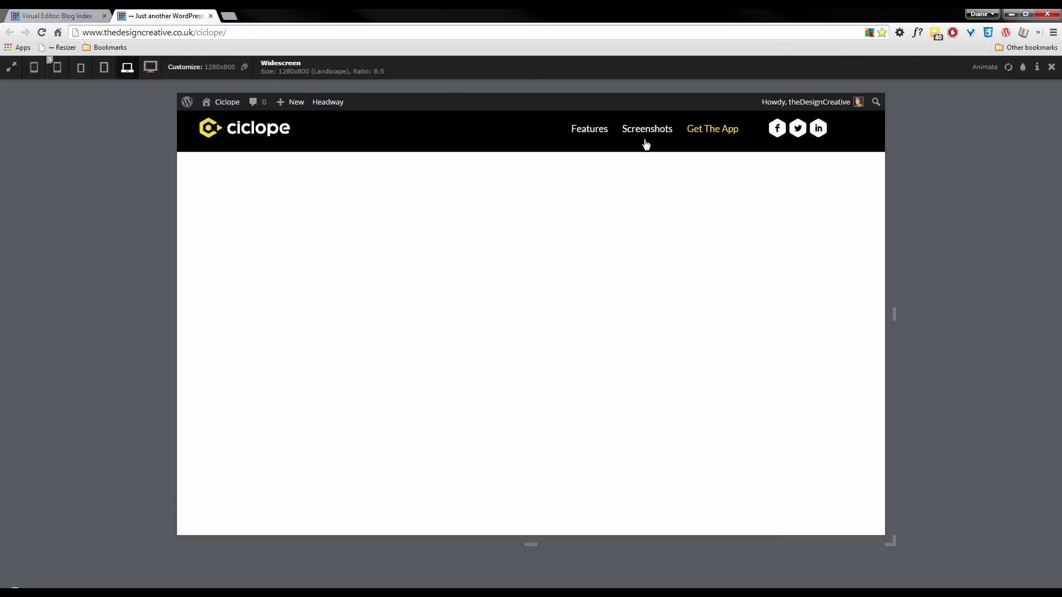
left_click(108, 69)
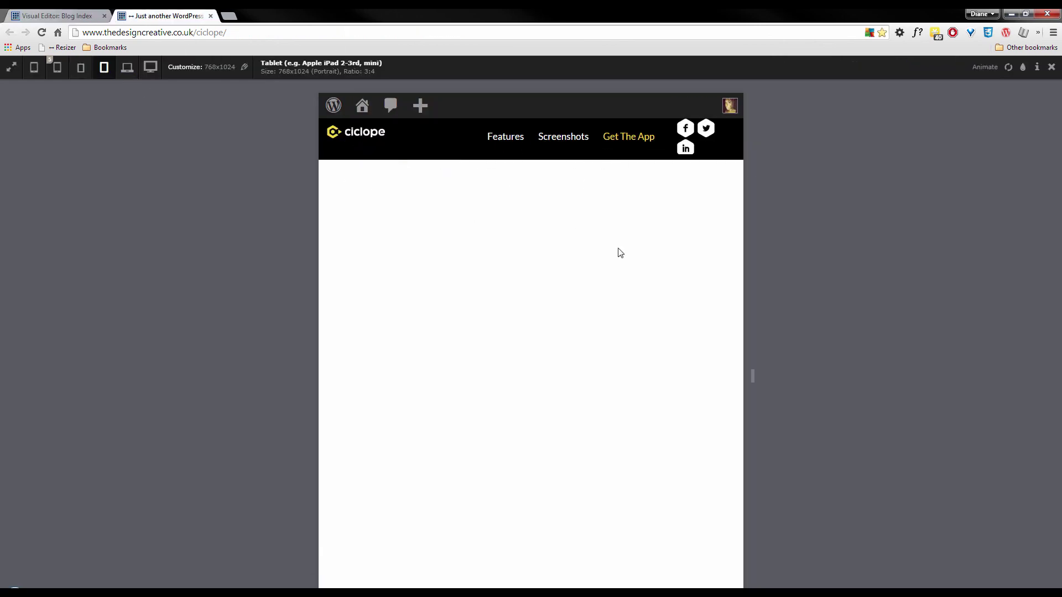
left_click(56, 15)
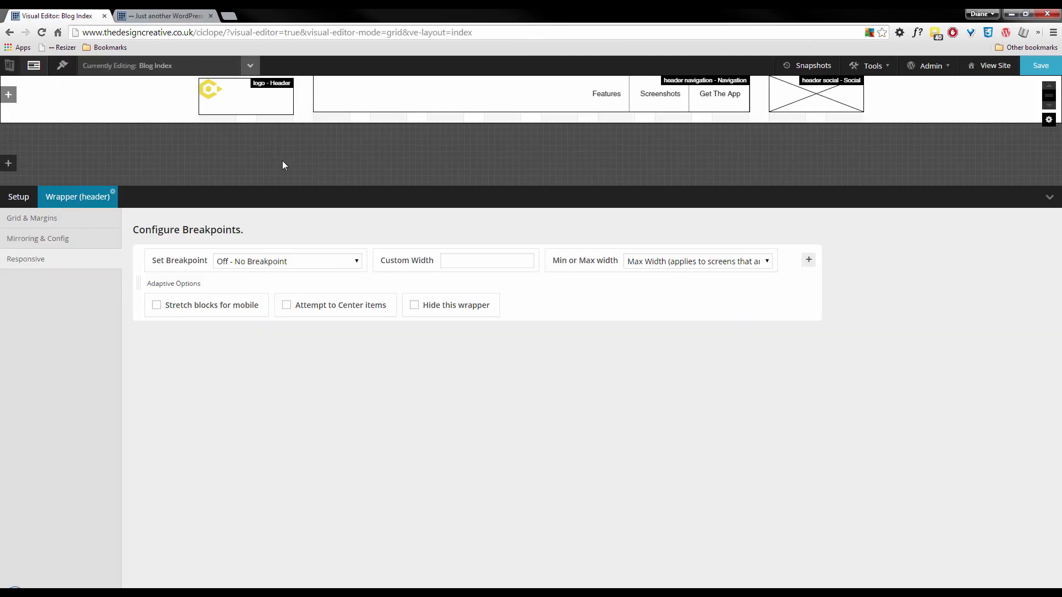
Give the header wrapper a 768px Popular Tablet Portrait breakpoint with stretched blocks and centered items, and save.
left_click(277, 265)
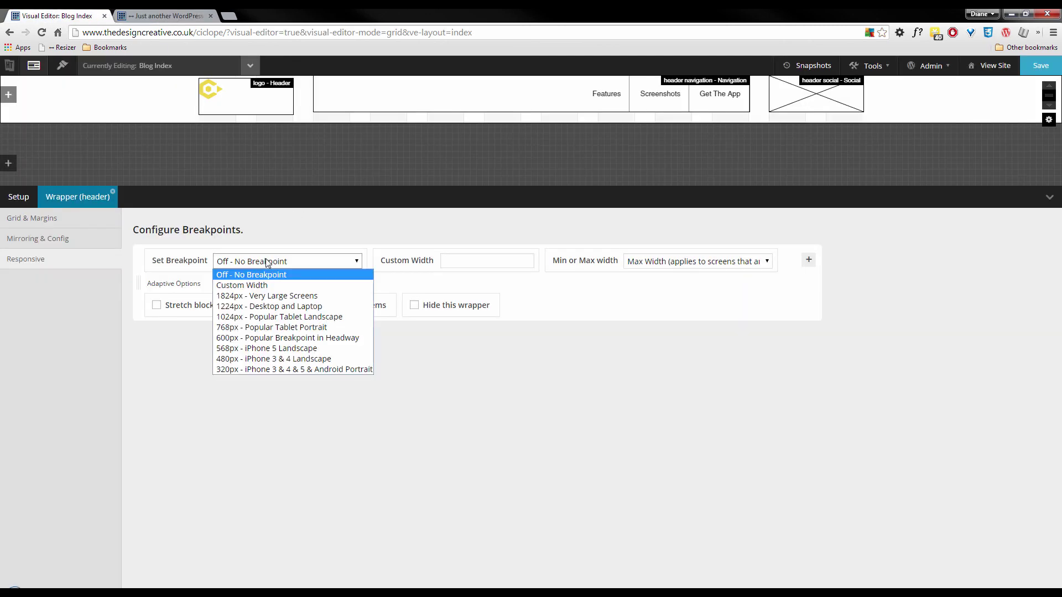
left_click(266, 325)
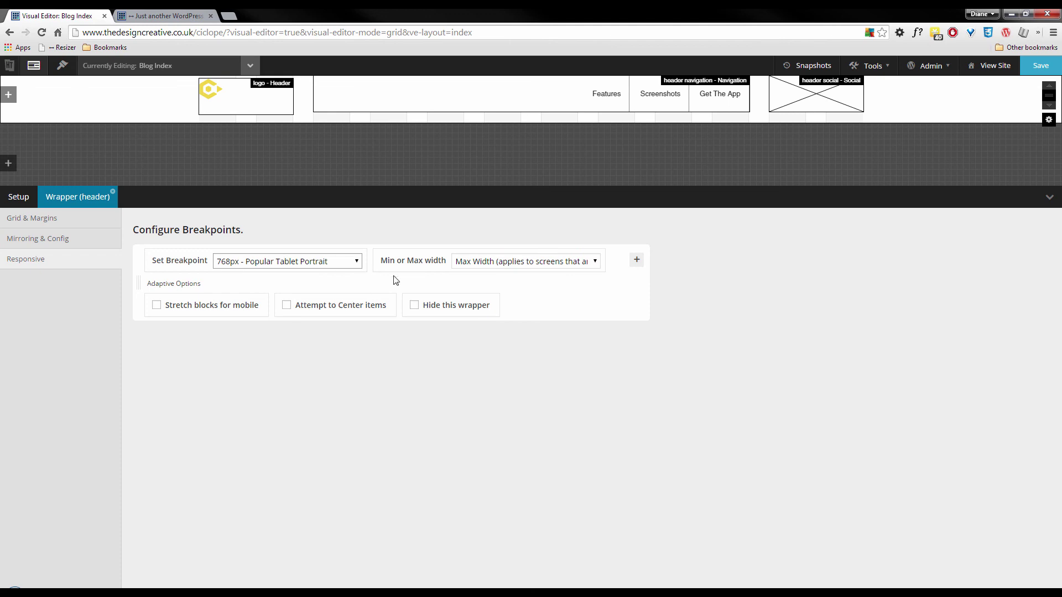
left_click(203, 308)
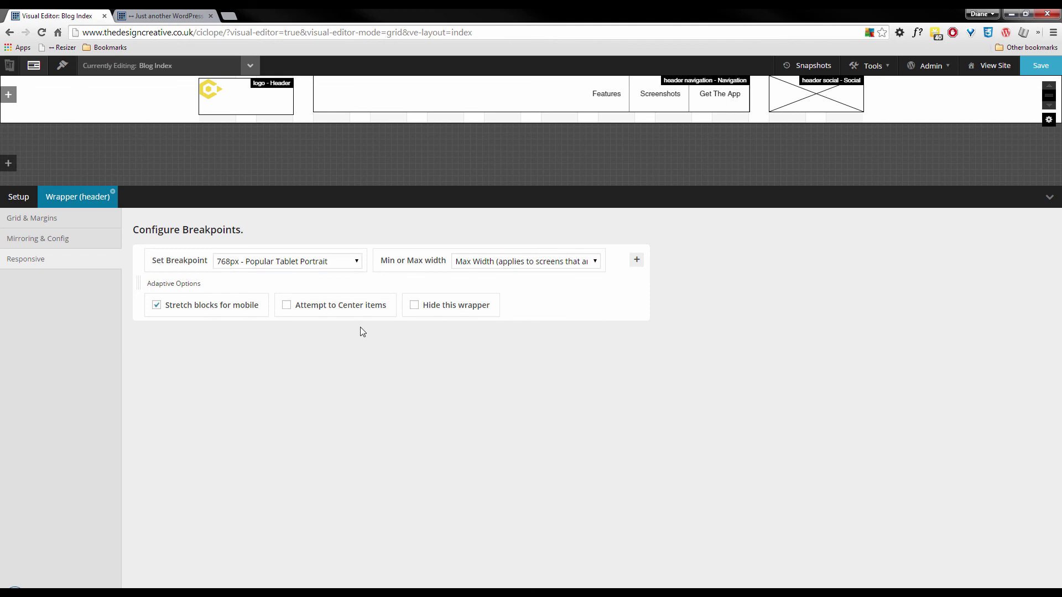
left_click(317, 308)
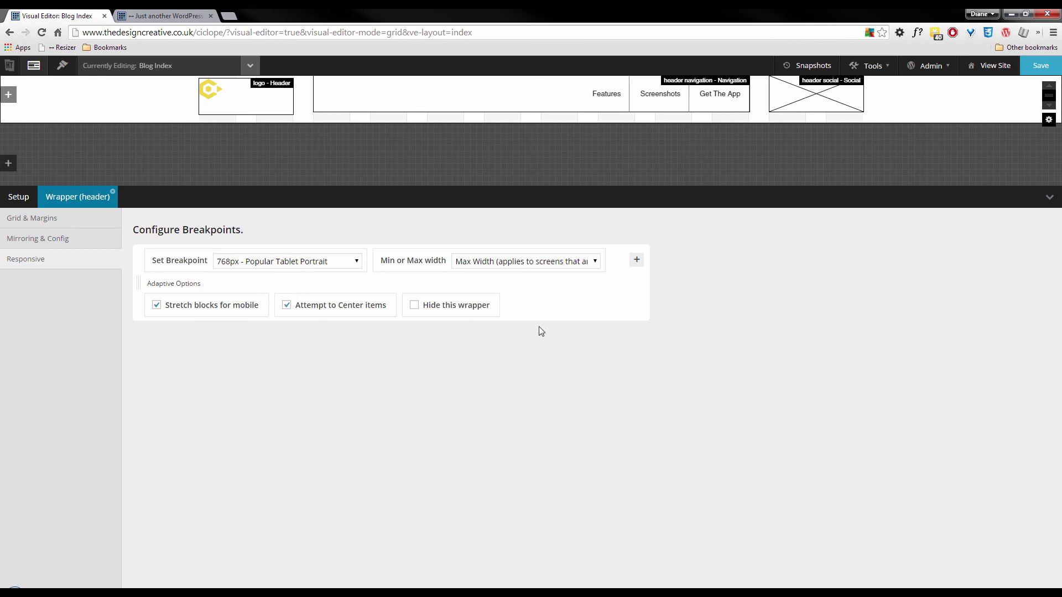
left_click(1040, 65)
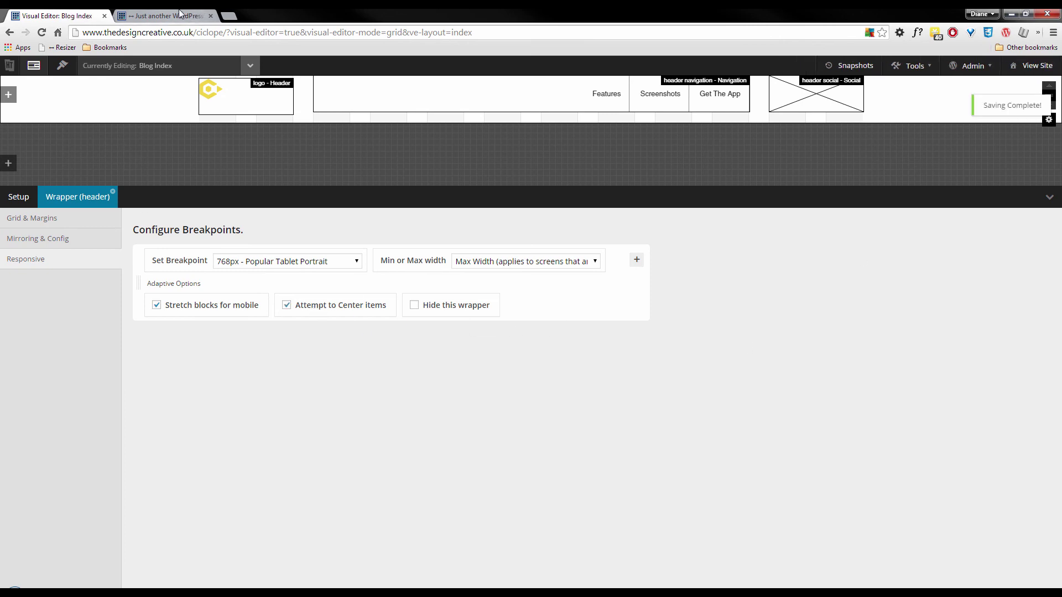
Reload the live page and check the header layout at the small tablet, iPhone 5, mobile, Widescreen and tablet sizes.
left_click(201, 11)
left_click(1008, 67)
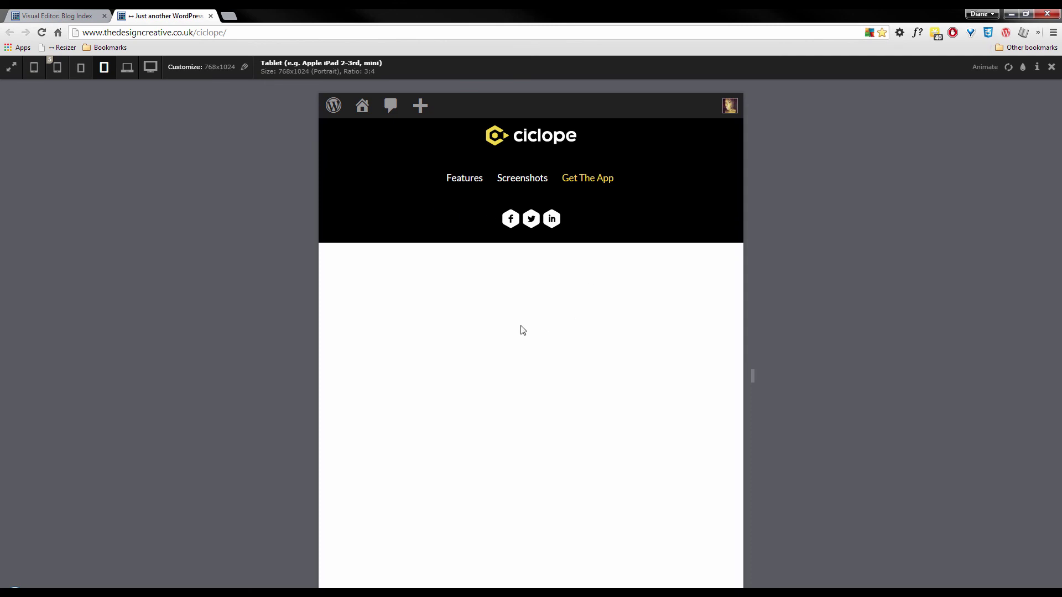
left_click(81, 76)
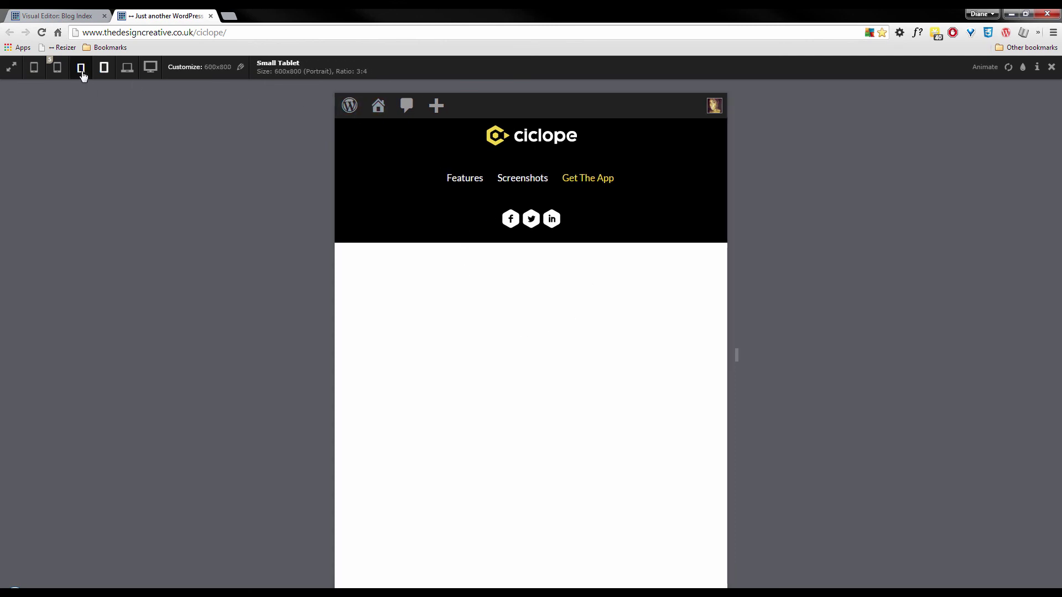
left_click(56, 70)
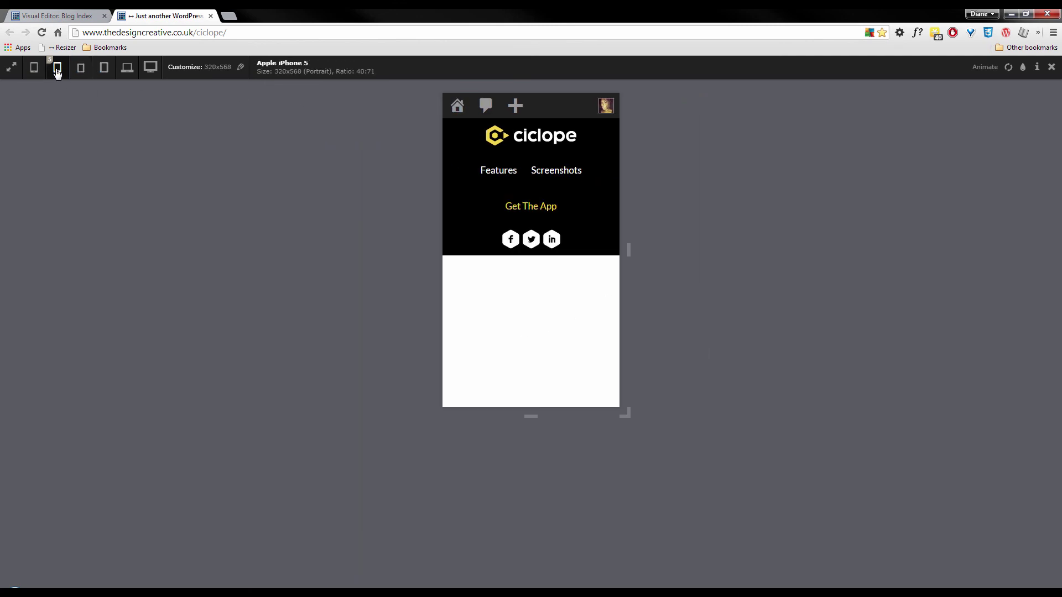
left_click(33, 69)
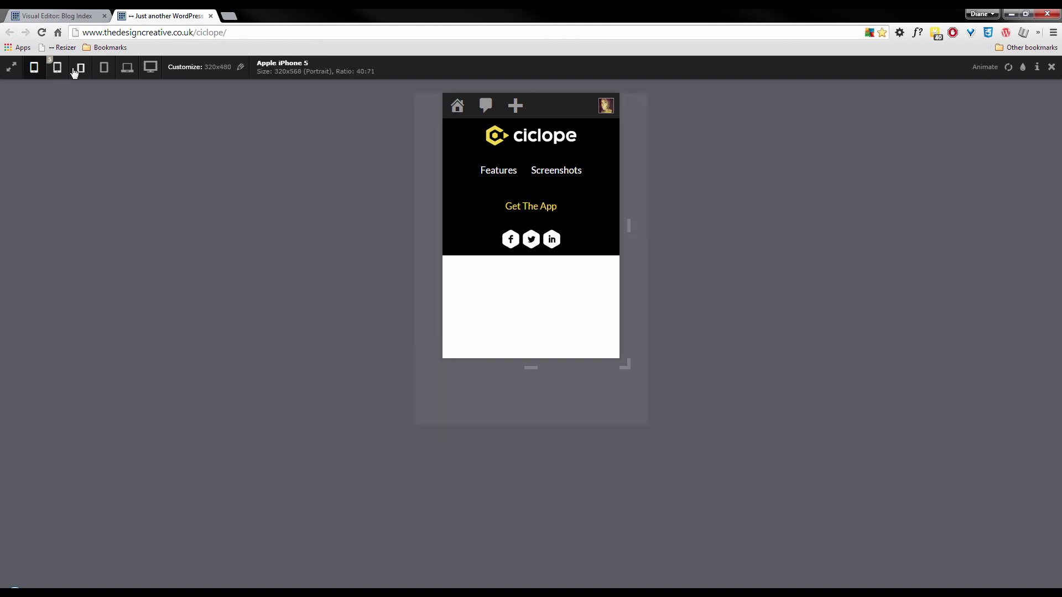
left_click(103, 69)
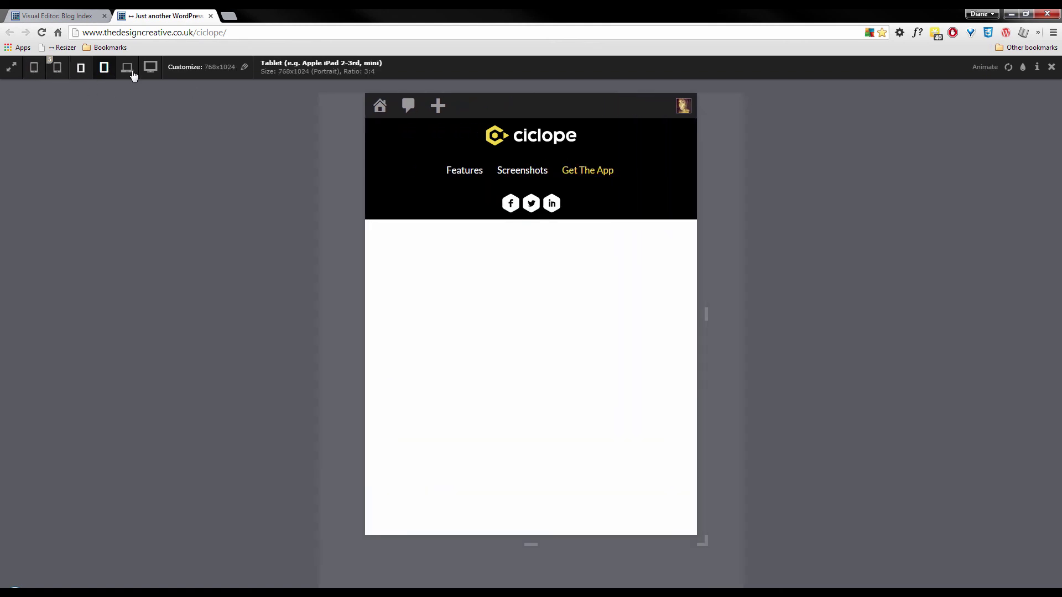
left_click(128, 69)
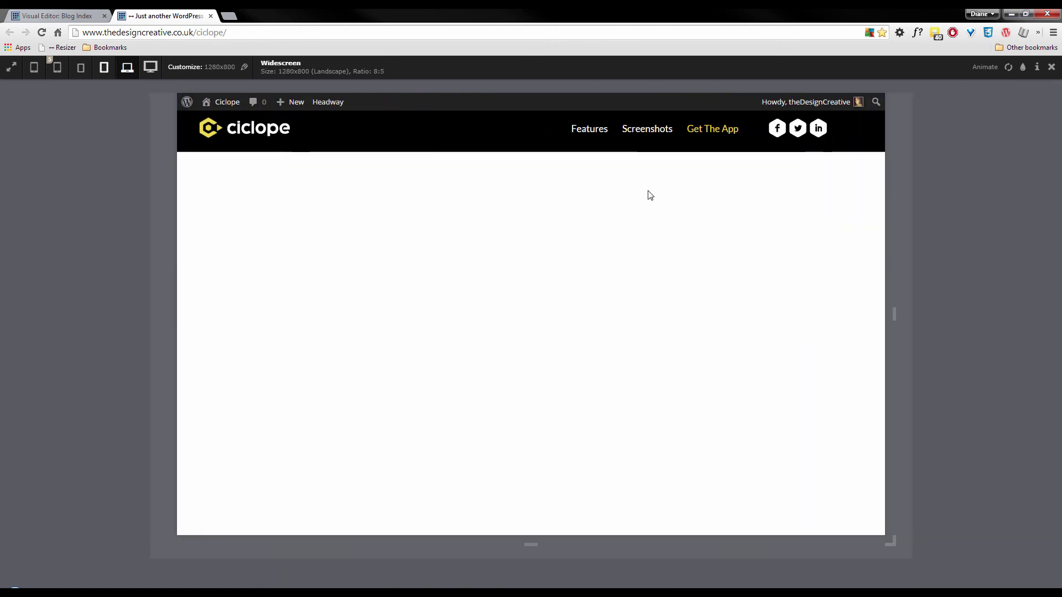
left_click(104, 69)
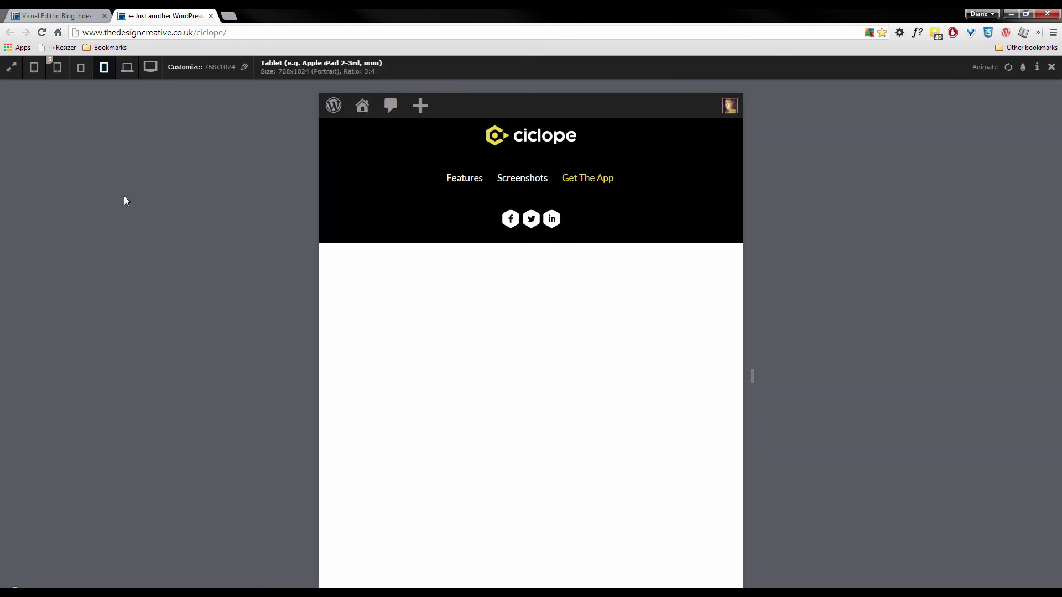